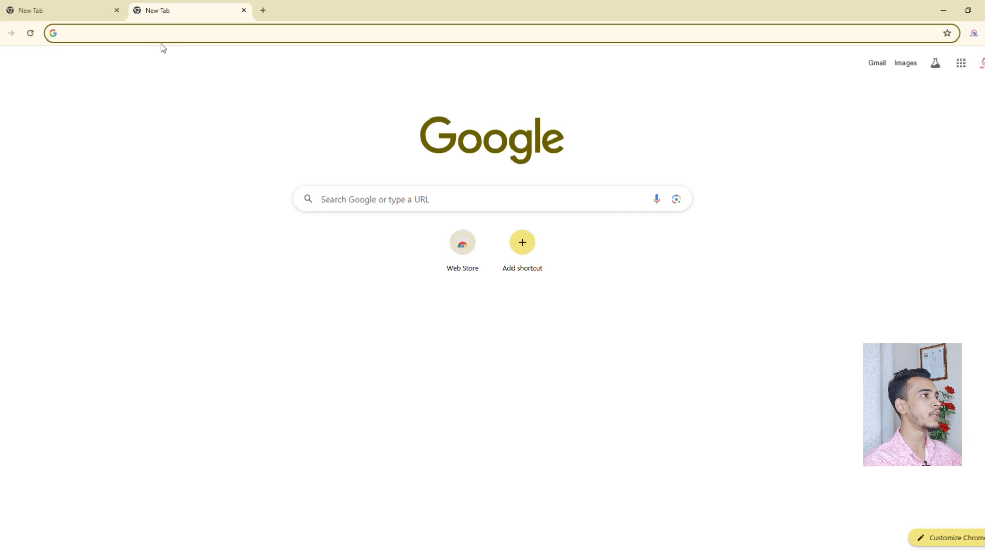
# Load canva.com in the second Chrome tab.
pyautogui.click(169, 37)
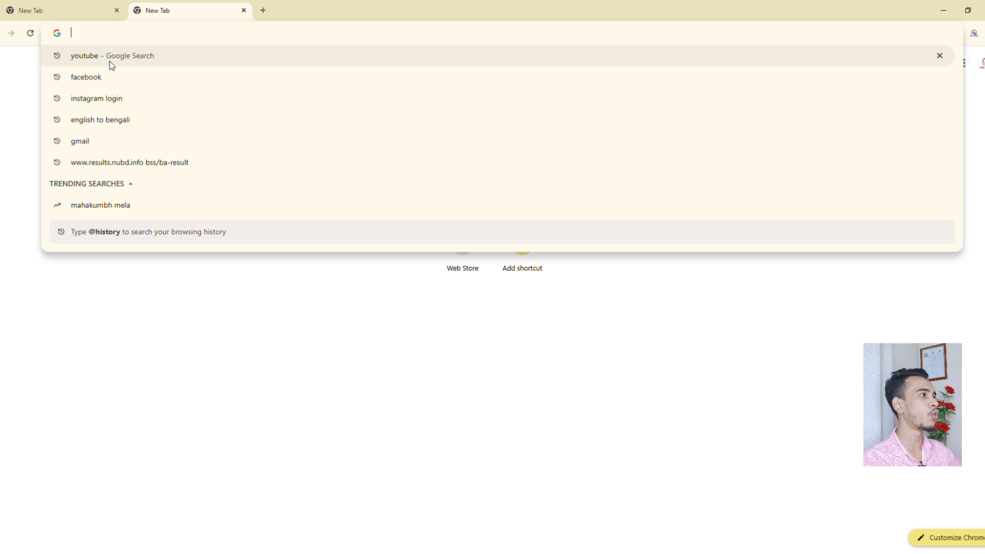
pyautogui.write('canva.co')
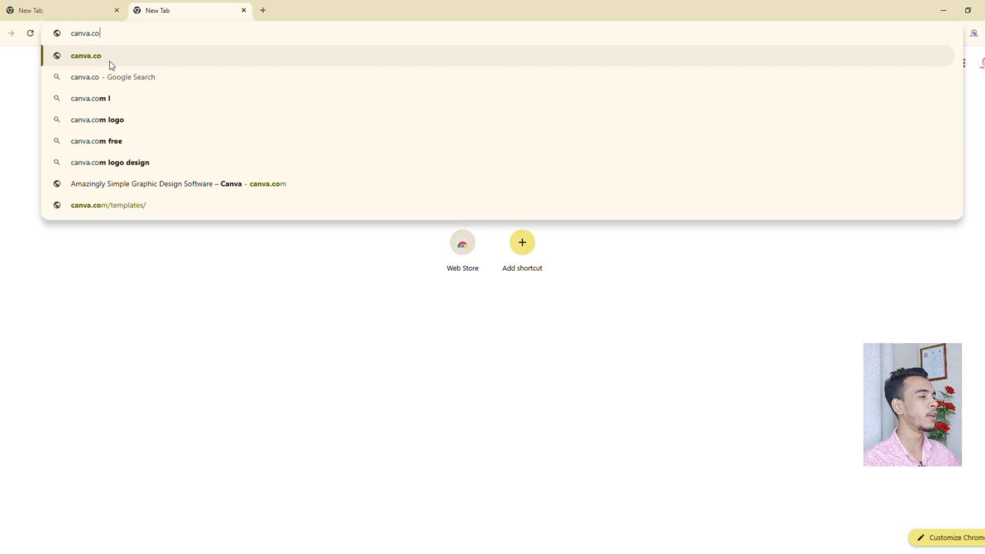
pyautogui.write('m')
pyautogui.press('Return')
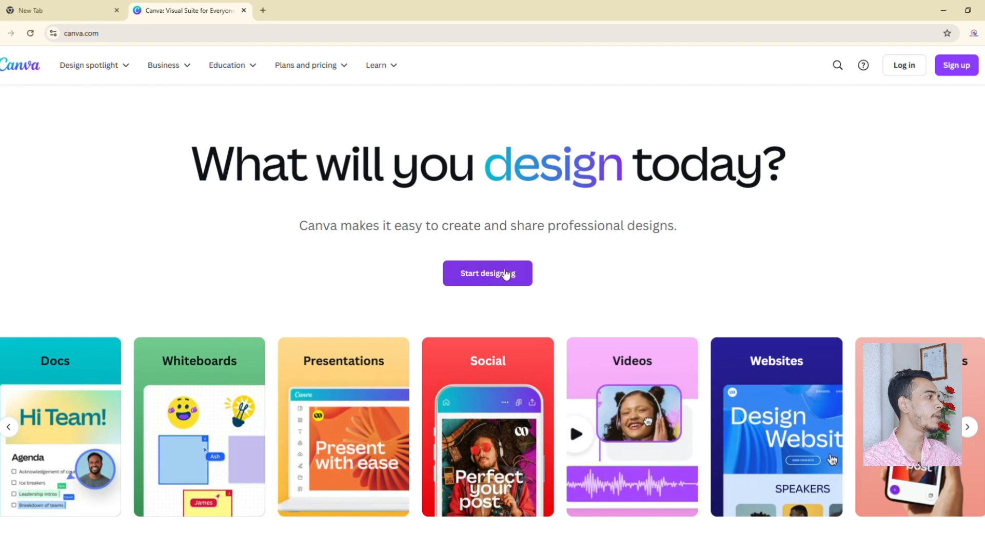
# Start designing, dismiss the sign-up prompt, and answer onboarding as a university student.
pyautogui.click(458, 276)
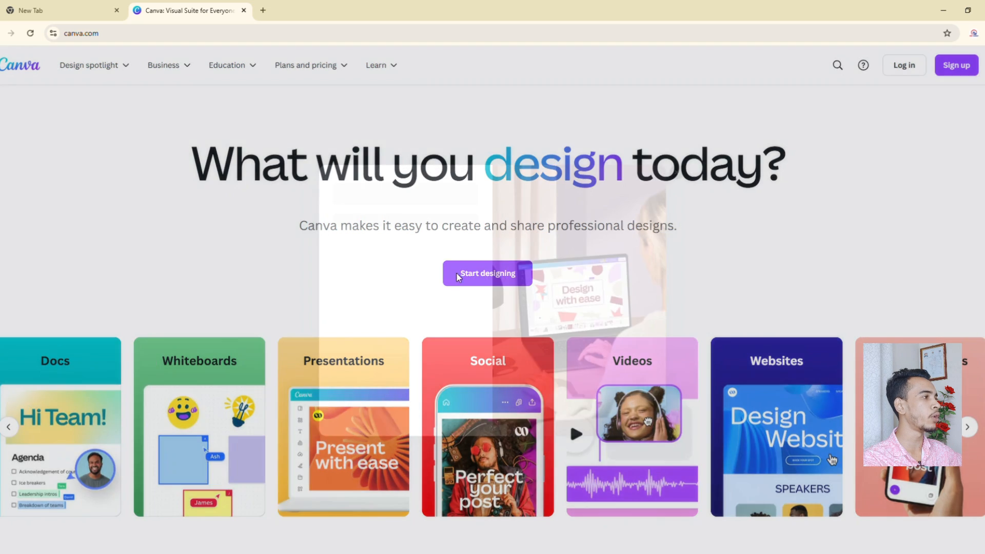
pyautogui.click(375, 246)
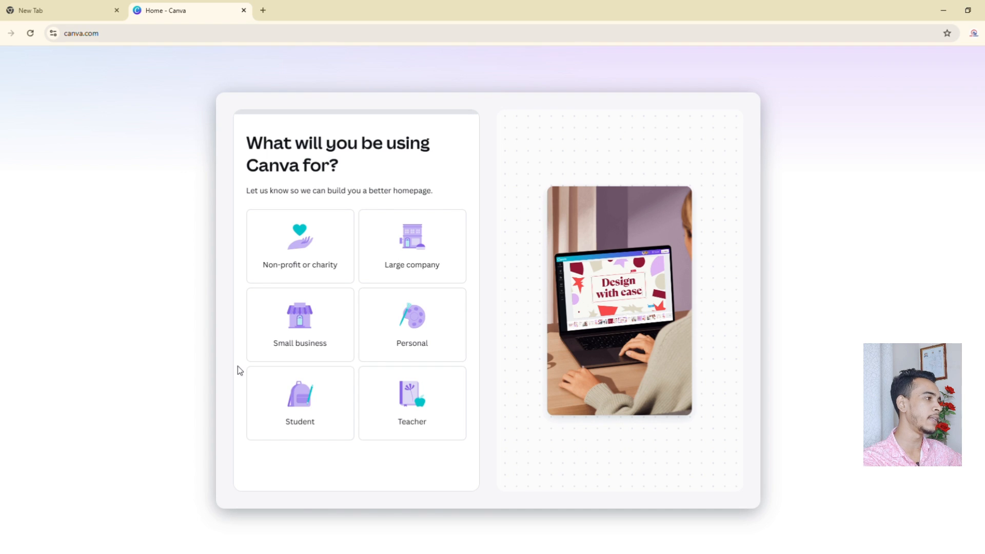
pyautogui.click(308, 393)
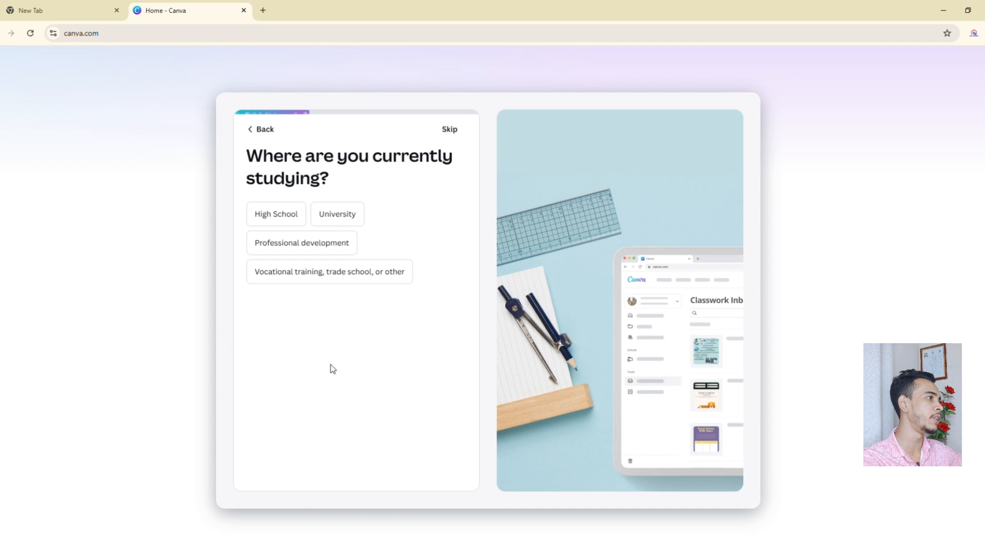
pyautogui.click(330, 215)
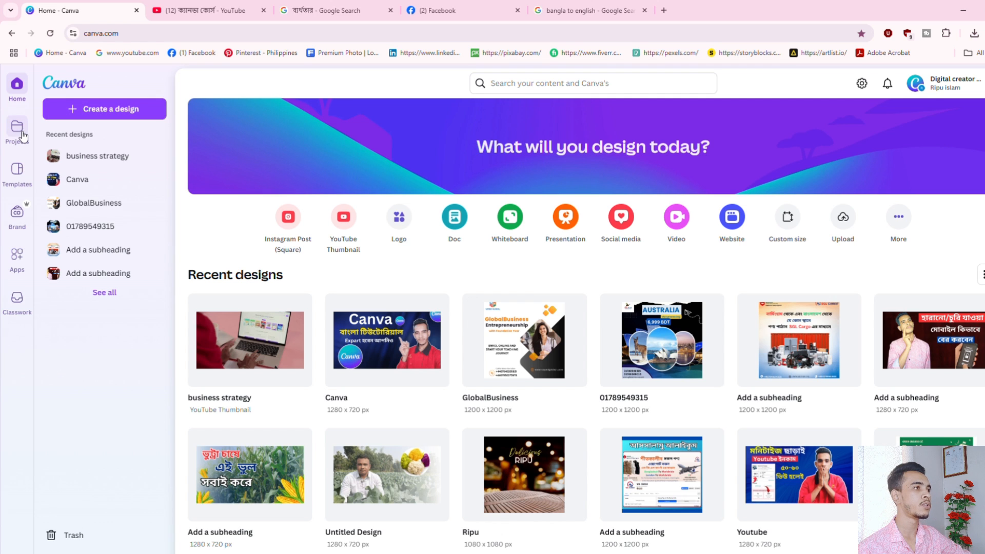
# Briefly open and close the new-design chooser, visit Projects, then go to Templates.
pyautogui.click(85, 110)
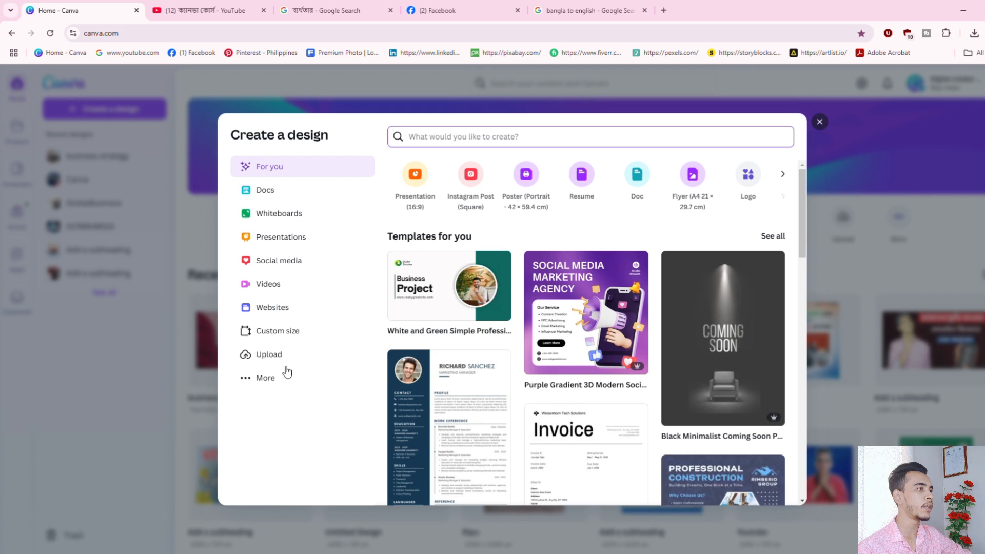
pyautogui.click(684, 111)
pyautogui.click(684, 111)
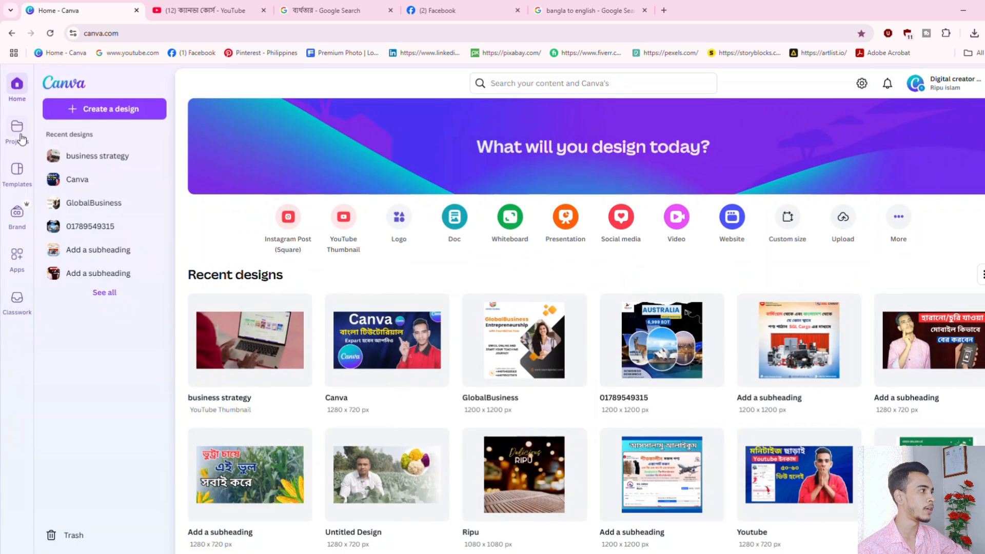
pyautogui.click(18, 133)
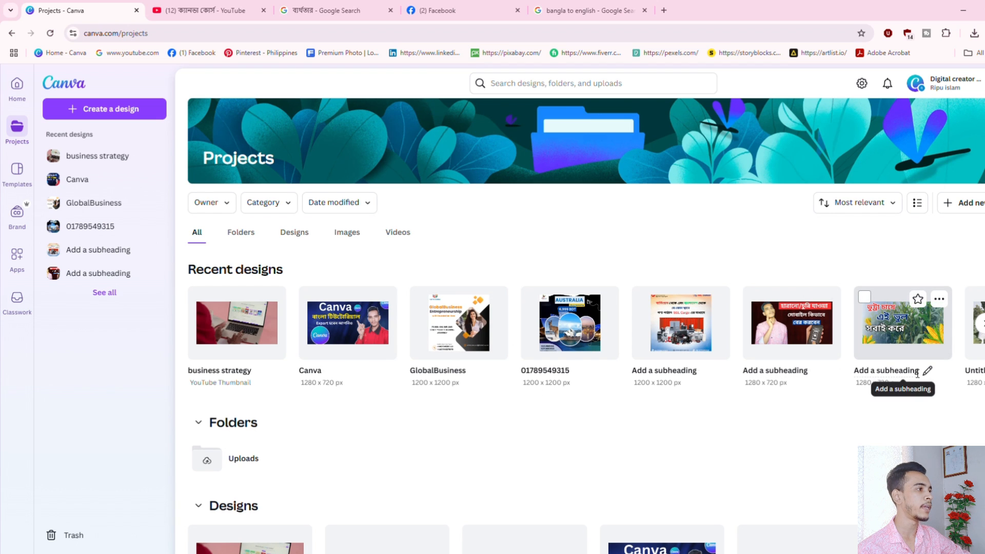
pyautogui.click(19, 172)
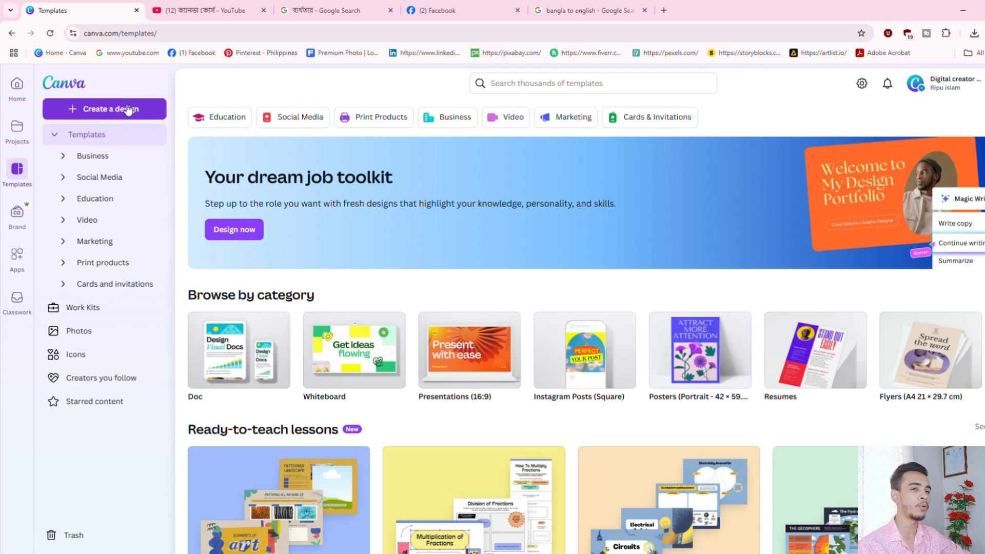
# Search the templates for 'food post'.
pyautogui.click(567, 84)
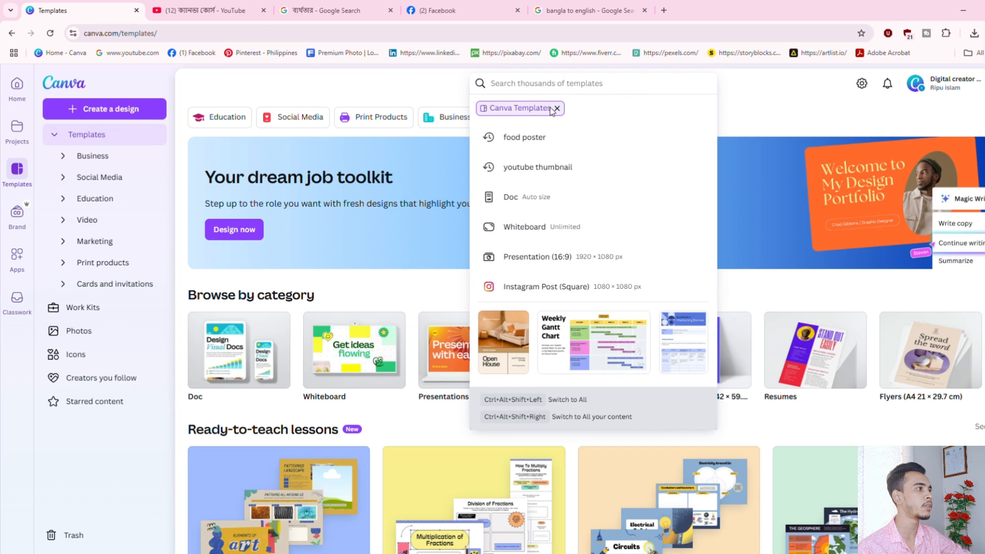
pyautogui.write('fo')
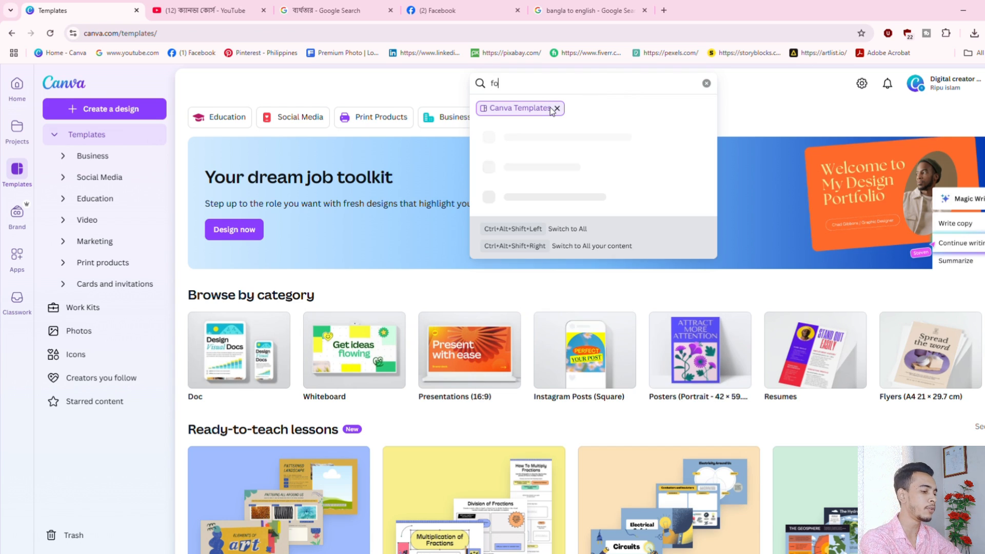
pyautogui.write('ddod post')
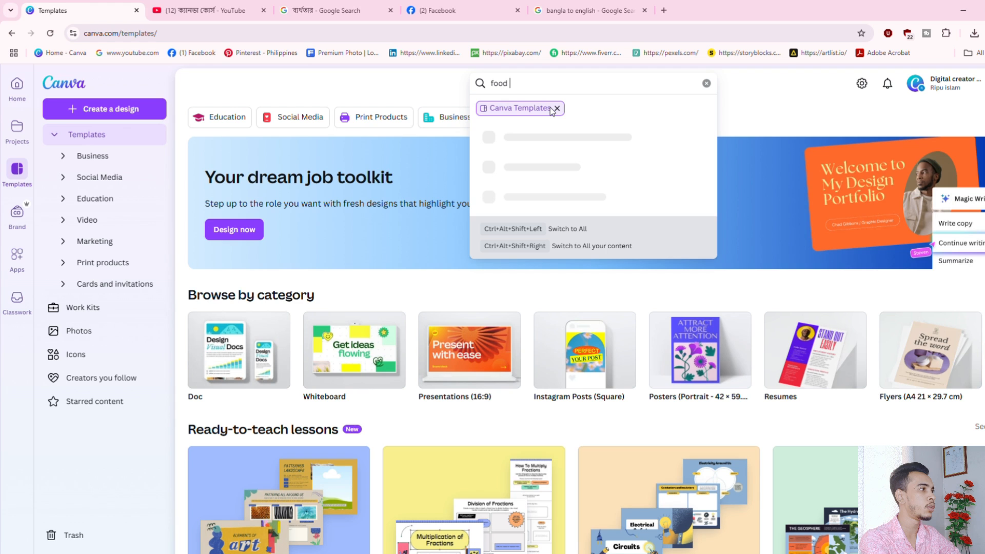
pyautogui.press('Return')
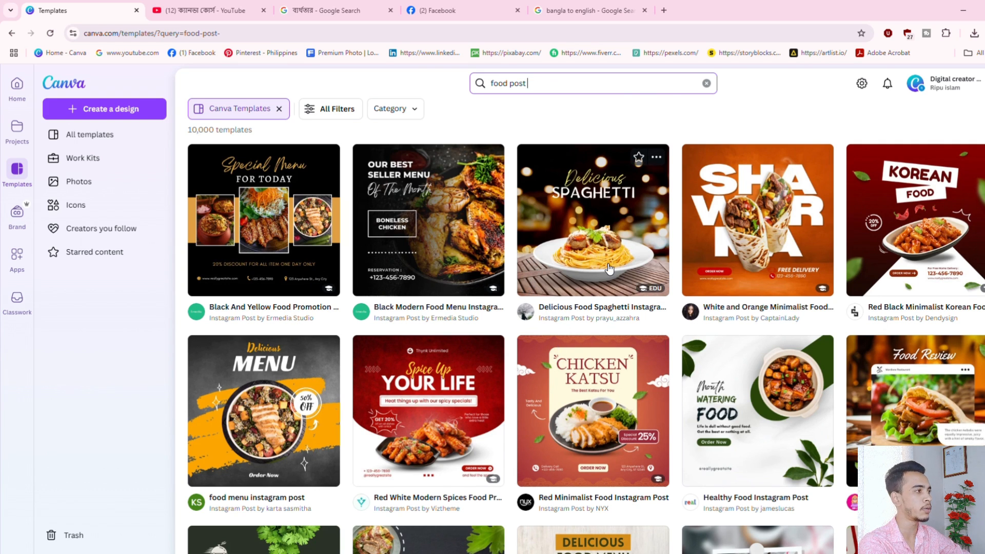
# Preview the Delicious Food Spaghetti template and scroll through the similar designs.
pyautogui.click(596, 233)
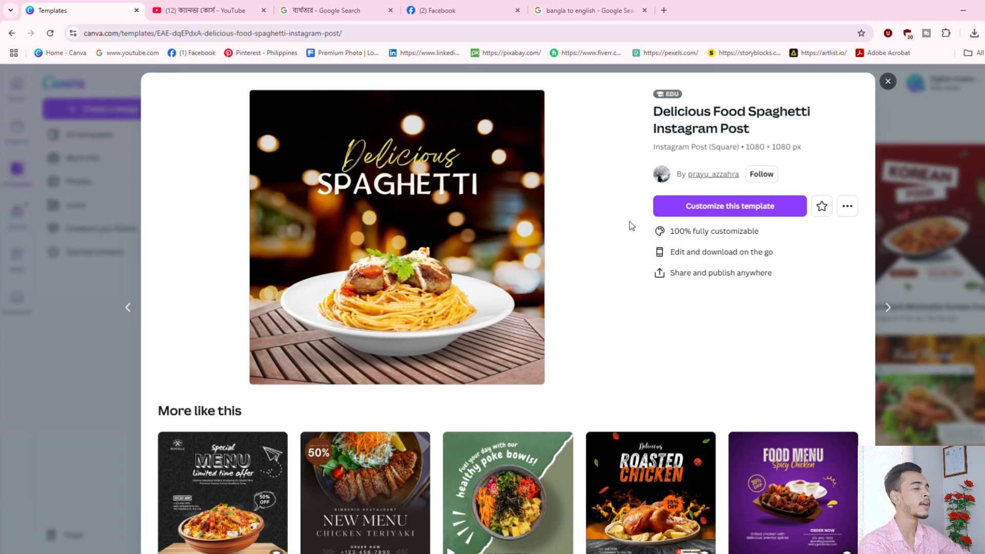
pyautogui.scroll(-1, 605, 216)
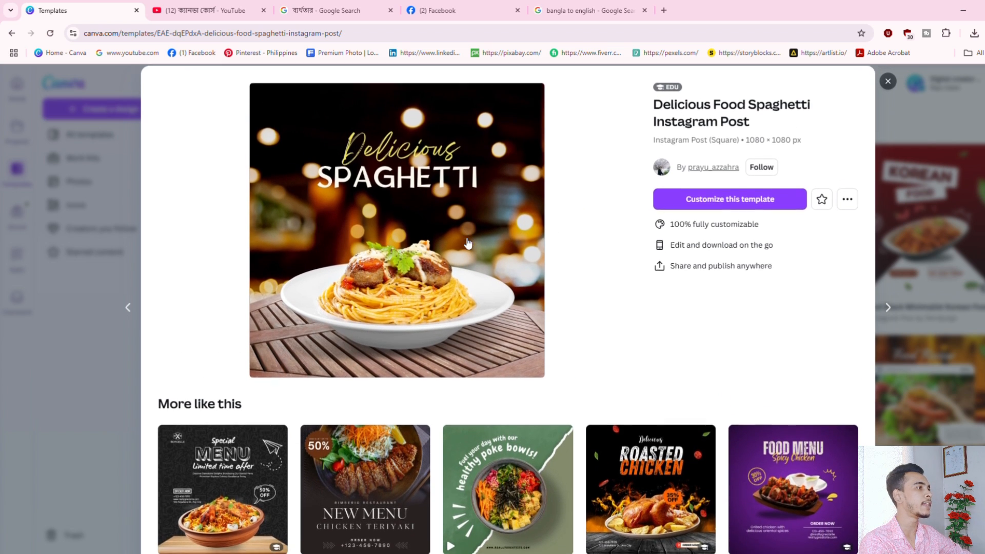
pyautogui.scroll(-2, 451, 272)
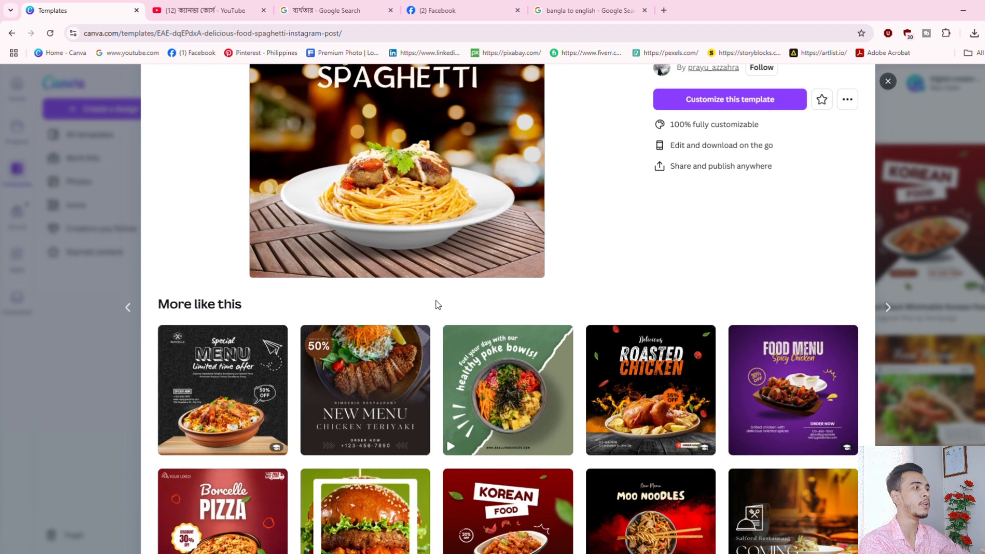
pyautogui.scroll(-1, 282, 308)
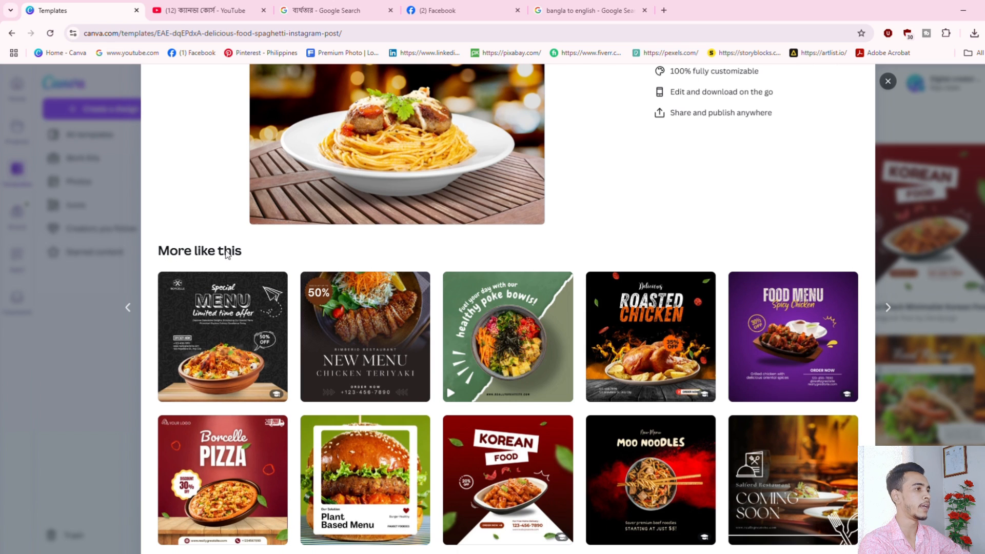
pyautogui.scroll(-2, 359, 308)
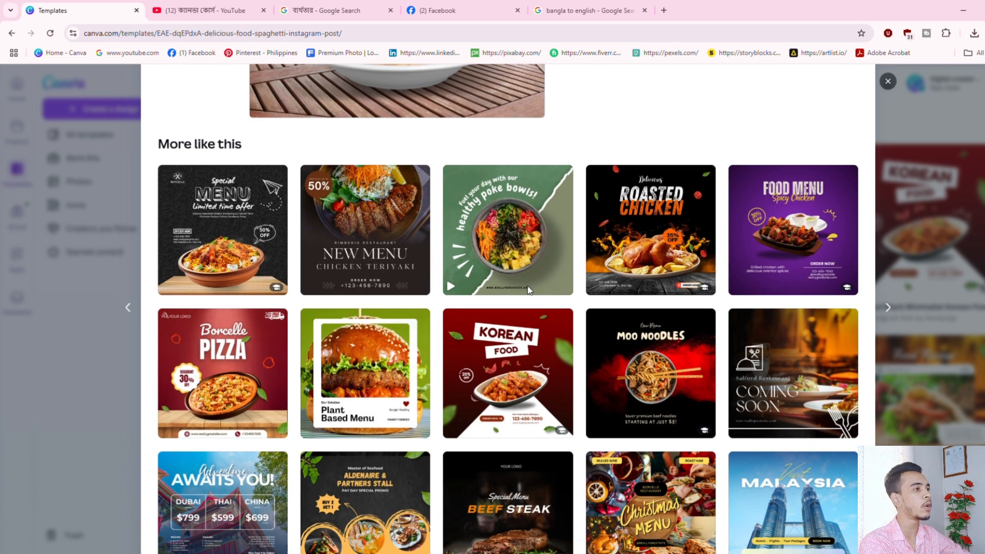
pyautogui.scroll(5, 508, 231)
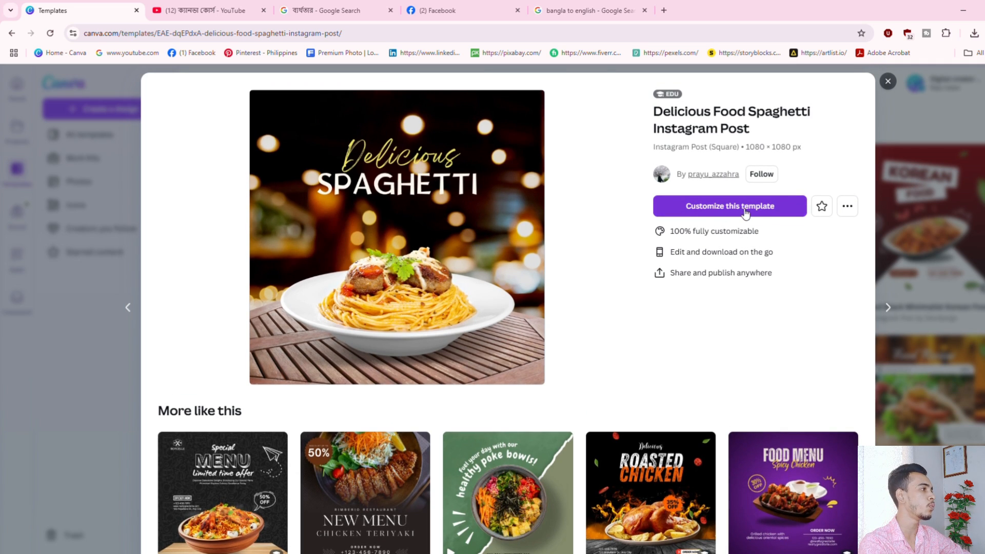
# Customize the template, nudge the SPAGHETTI heading and retype it as 'RIPU'.
pyautogui.click(775, 212)
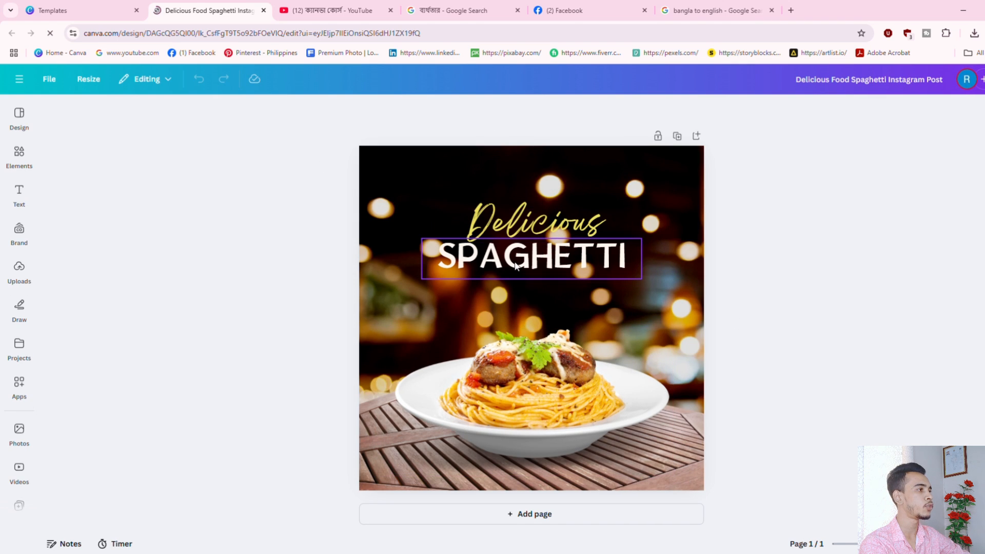
pyautogui.moveTo(569, 259); pyautogui.dragTo(573, 269)
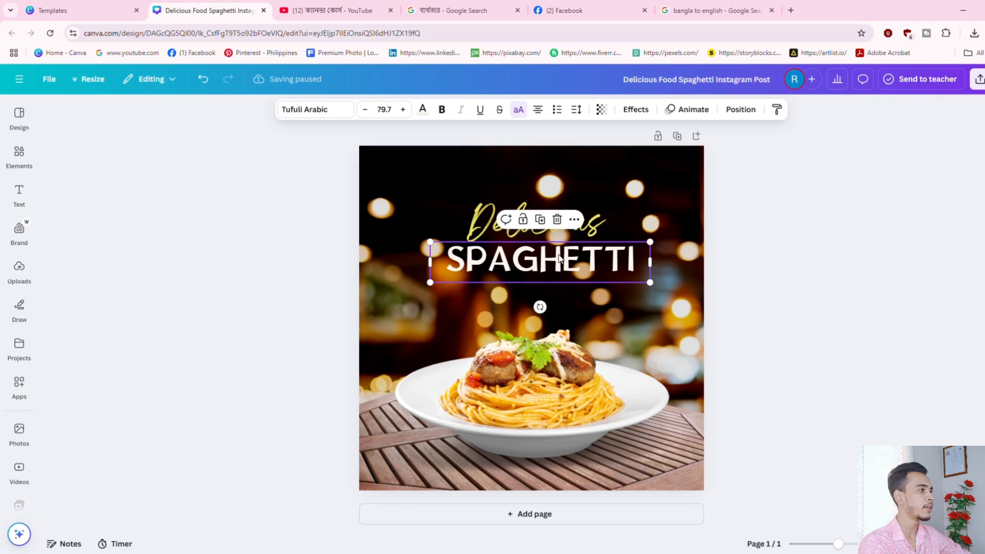
pyautogui.doubleClick(554, 265)
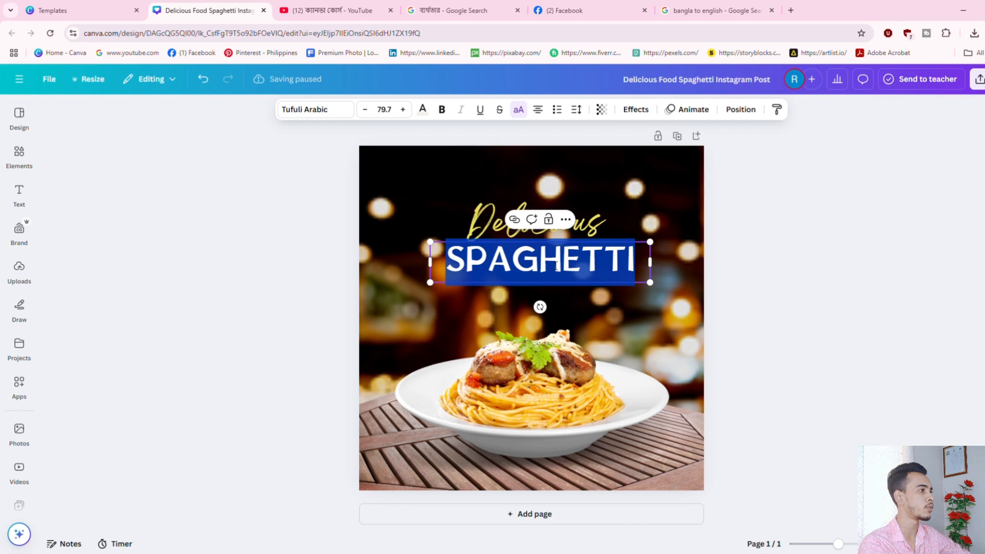
pyautogui.write('RIPU')
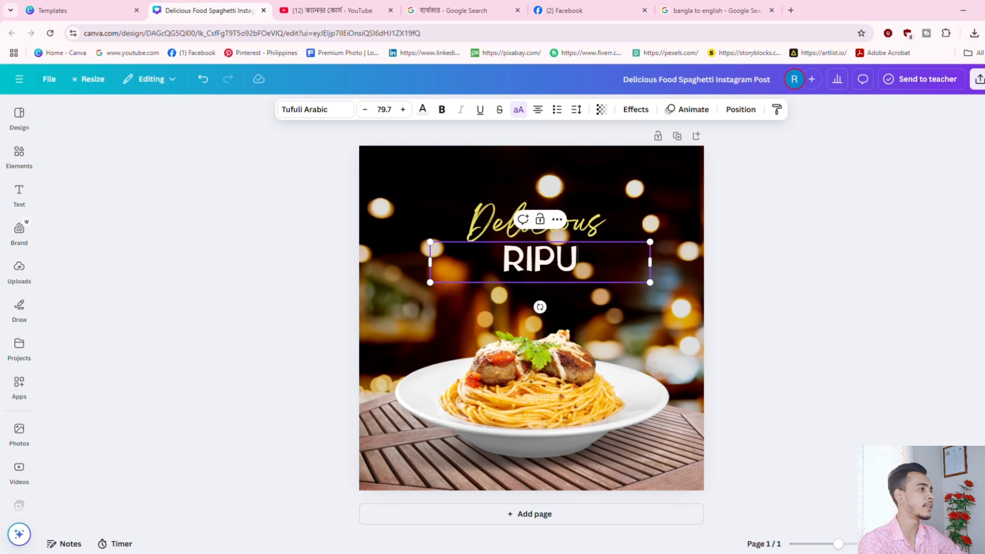
# Clear the 'Delicious' script text completely.
pyautogui.click(476, 236)
pyautogui.doubleClick(476, 236)
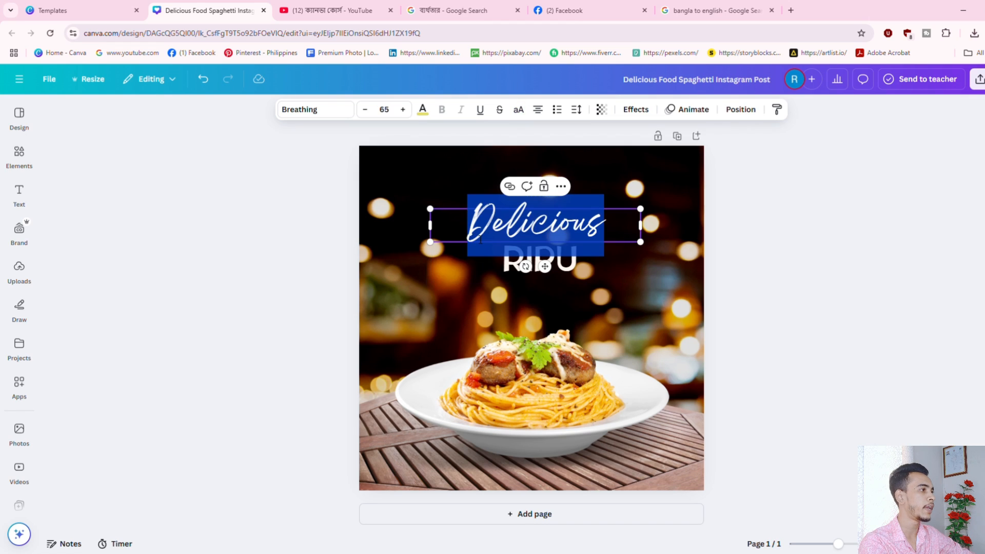
pyautogui.write('Tech')
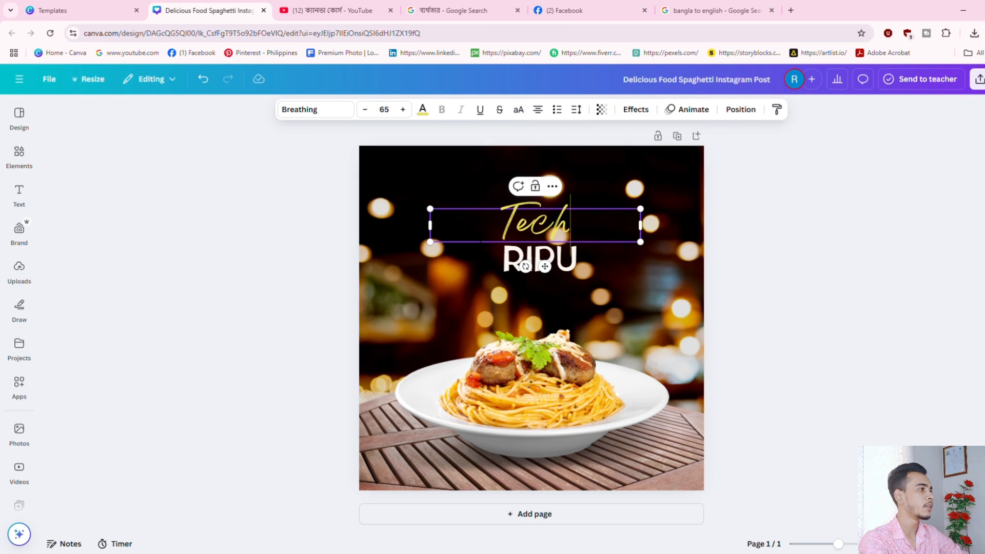
pyautogui.press('BackSpace')
pyautogui.press('BackSpace')
pyautogui.press('BackSpace')
pyautogui.press('BackSpace')
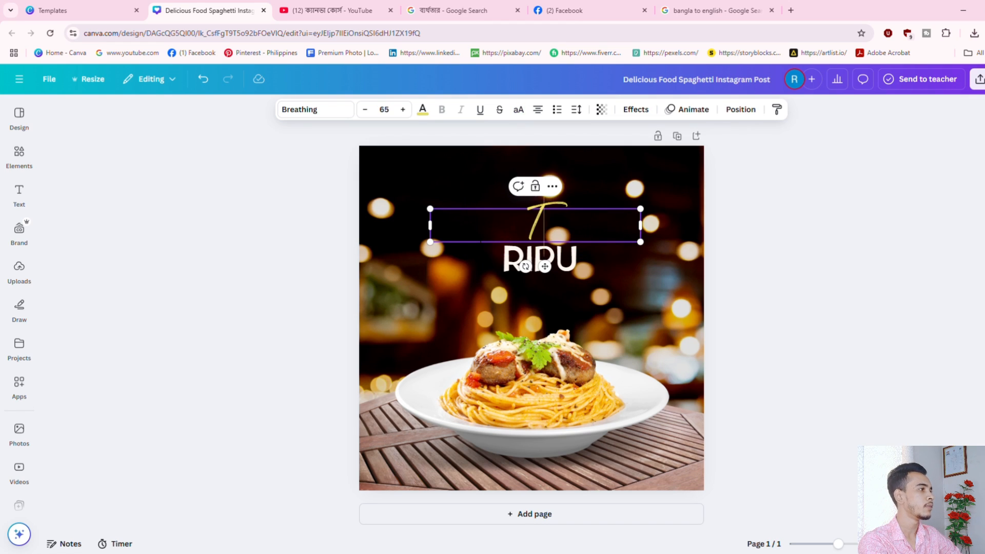
# Move and enlarge the plate image past the canvas bottom, then return to the preview tab.
pyautogui.moveTo(545, 414); pyautogui.dragTo(586, 428)
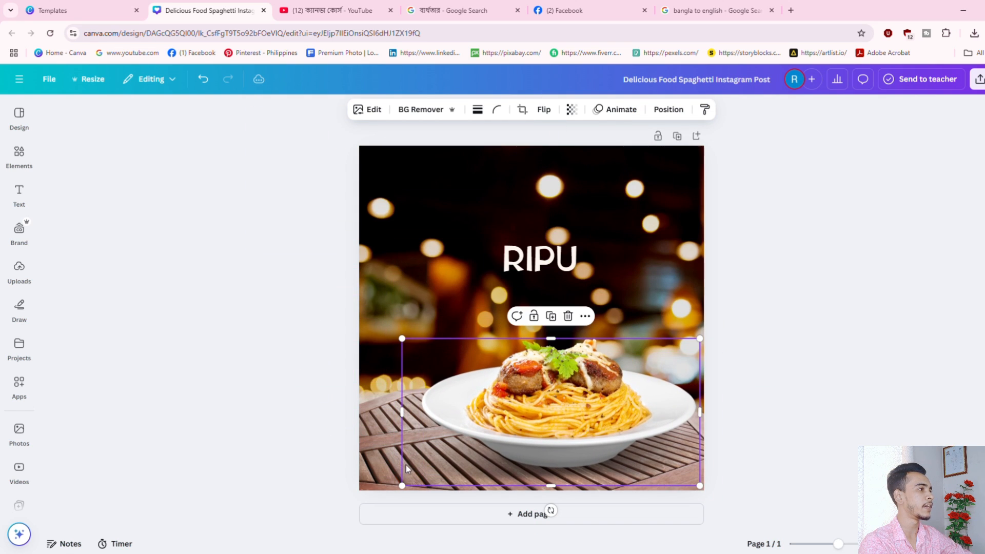
pyautogui.moveTo(418, 459); pyautogui.dragTo(396, 439)
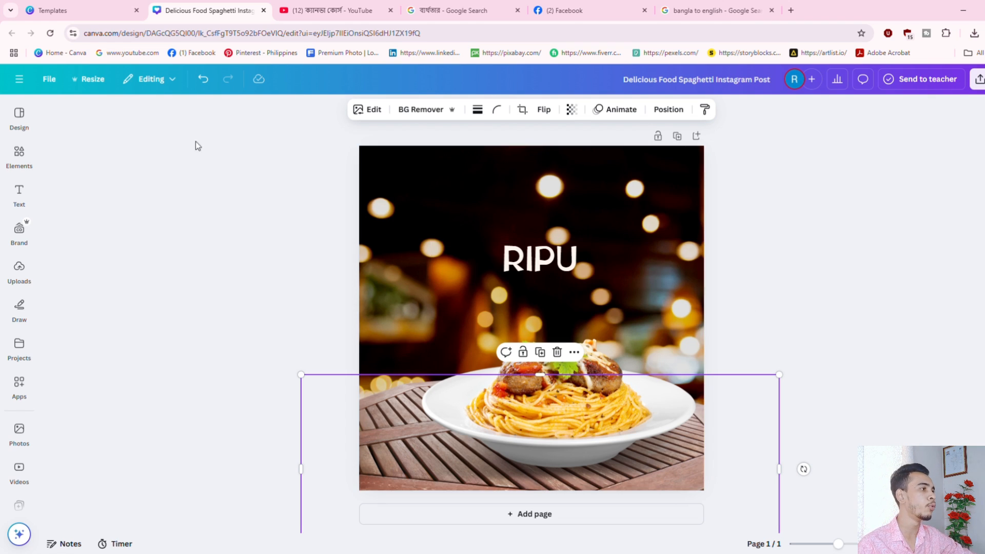
pyautogui.click(100, 9)
# Close the edited design and template preview, then browse the Create a design formats.
pyautogui.click(263, 11)
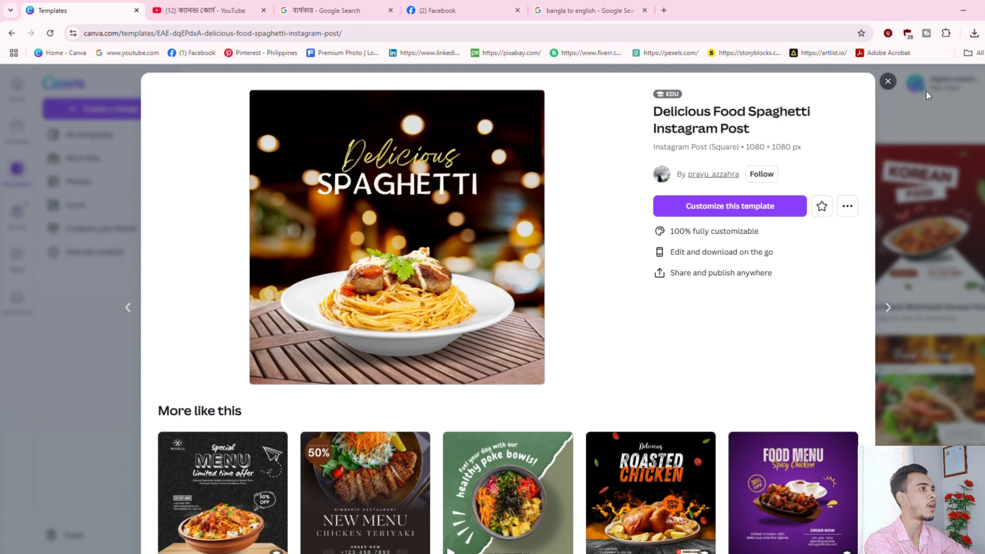
pyautogui.click(888, 81)
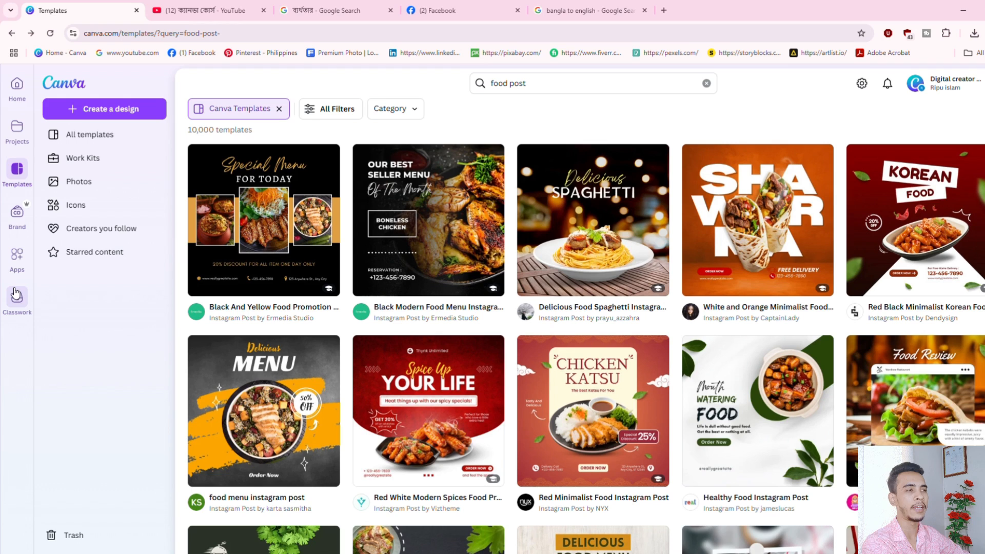
pyautogui.click(106, 115)
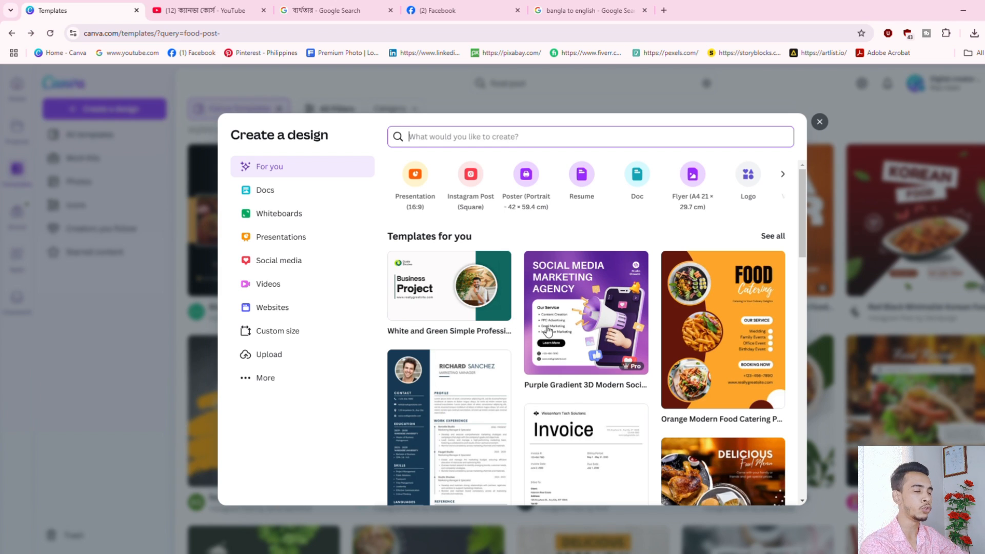
pyautogui.scroll(-1, 511, 333)
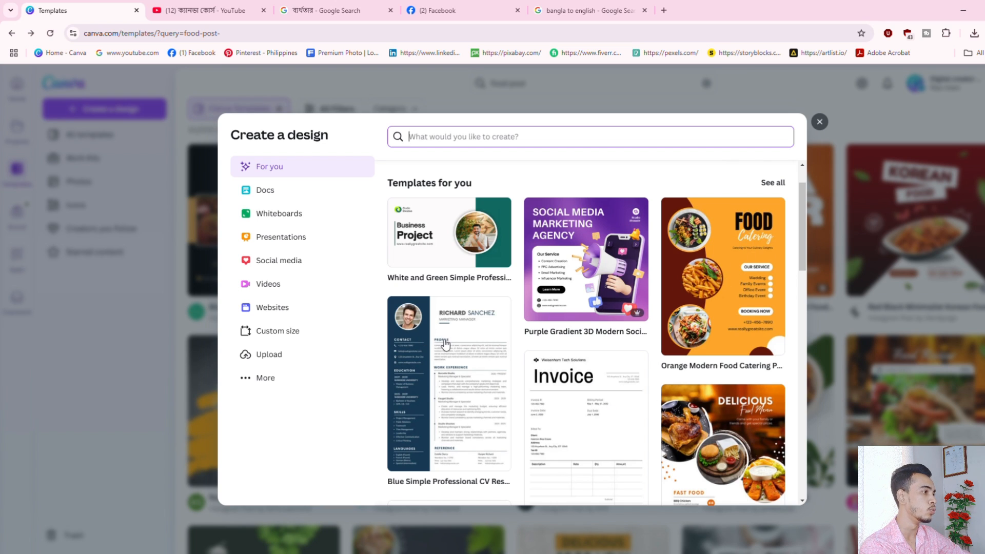
pyautogui.scroll(-2, 441, 334)
pyautogui.scroll(-1, 442, 326)
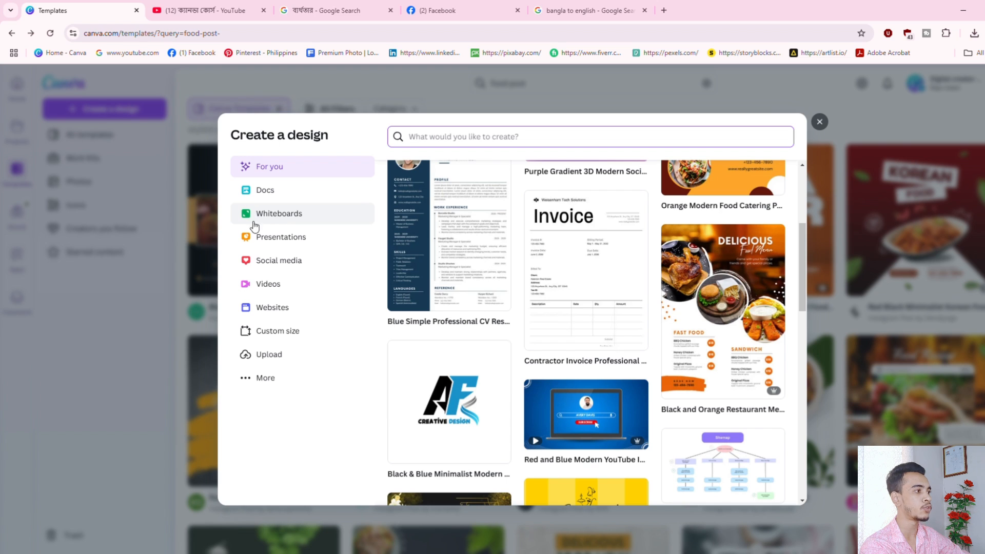
# Look through the Social media formats, then switch to the Videos category.
pyautogui.click(289, 264)
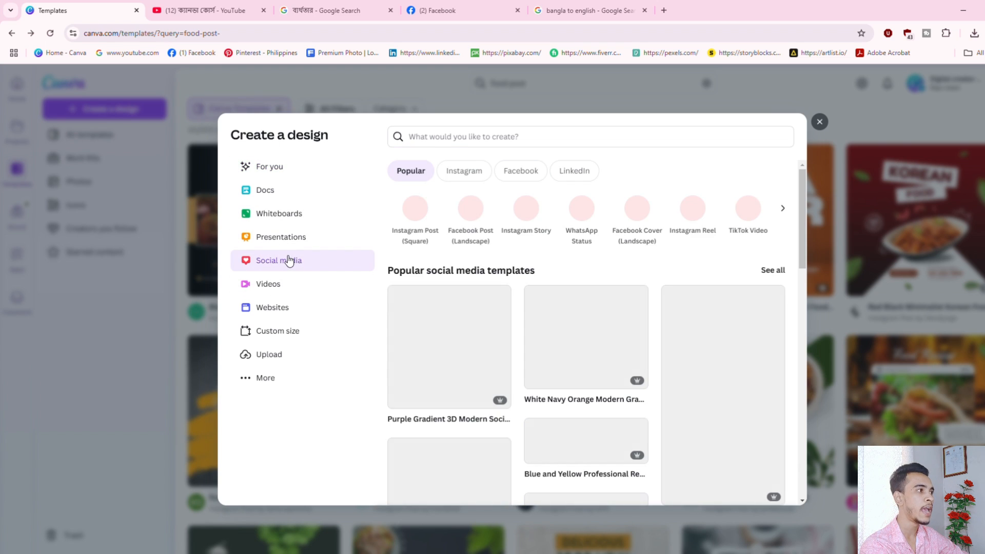
pyautogui.scroll(-4, 614, 333)
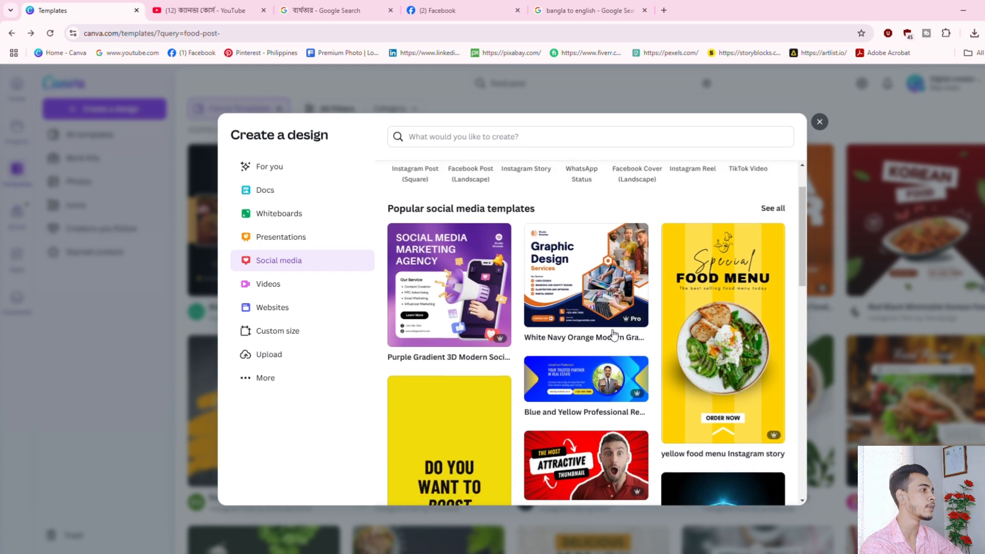
pyautogui.scroll(5, 549, 375)
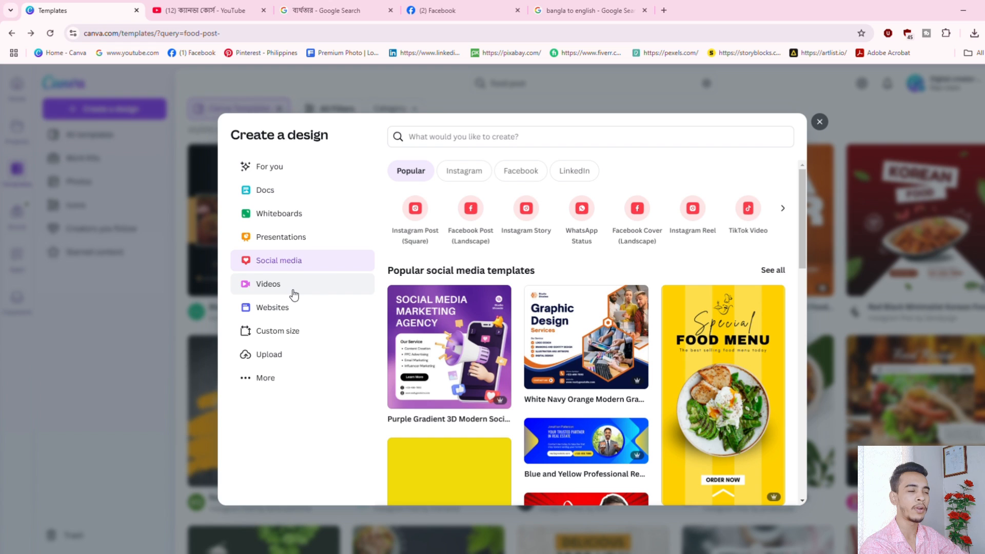
pyautogui.click(271, 295)
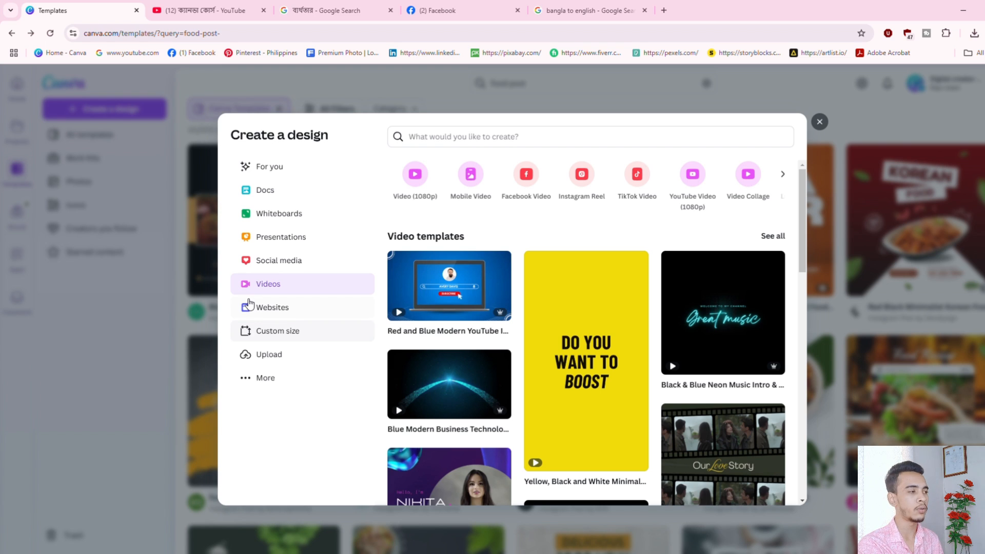
# Create a custom-size 1080 × 1080 design, keeping px as the unit.
pyautogui.click(287, 337)
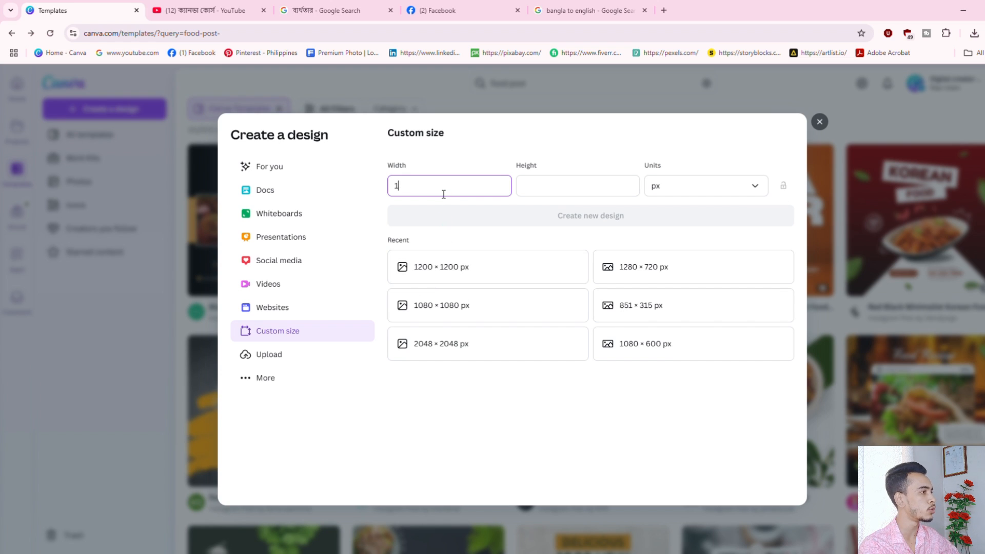
pyautogui.click(553, 193)
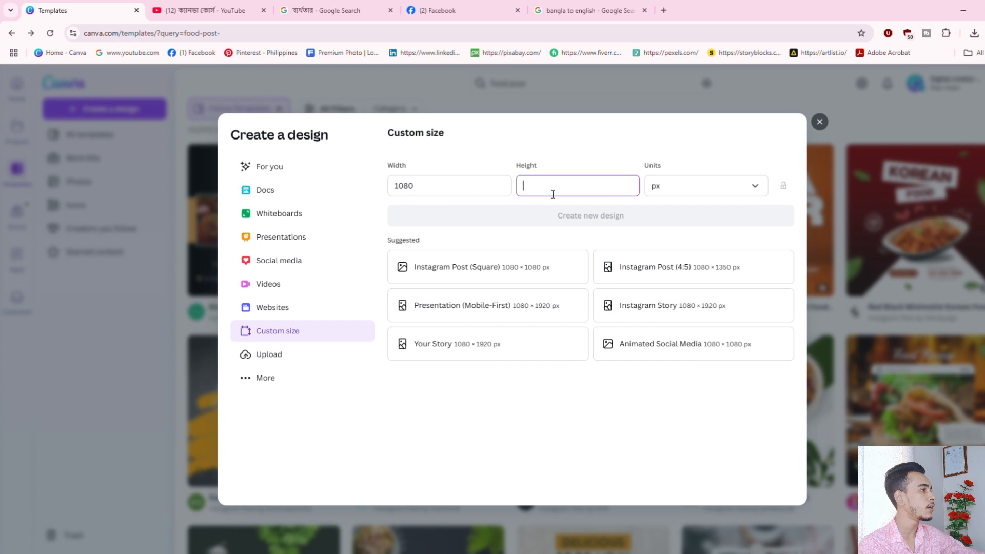
pyautogui.write('1080')
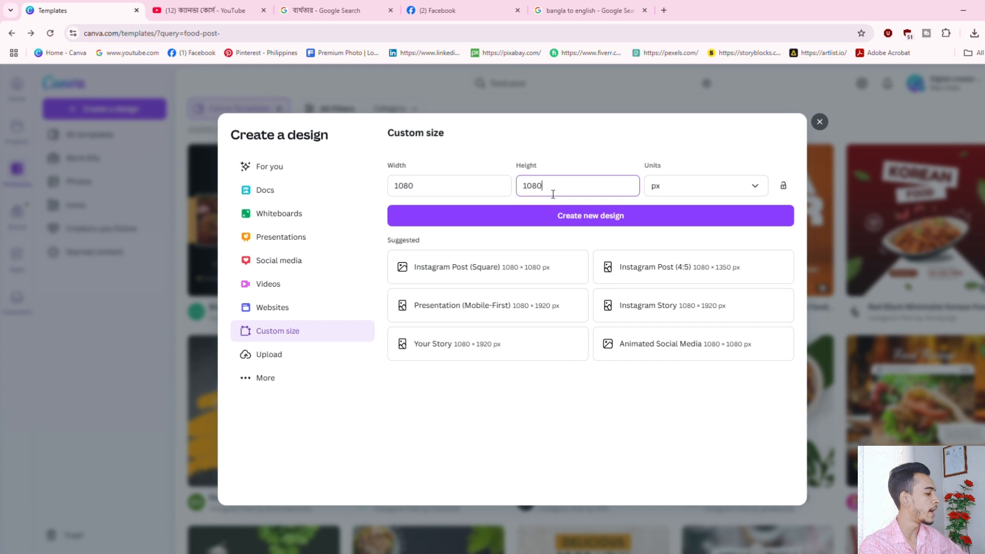
pyautogui.click(737, 191)
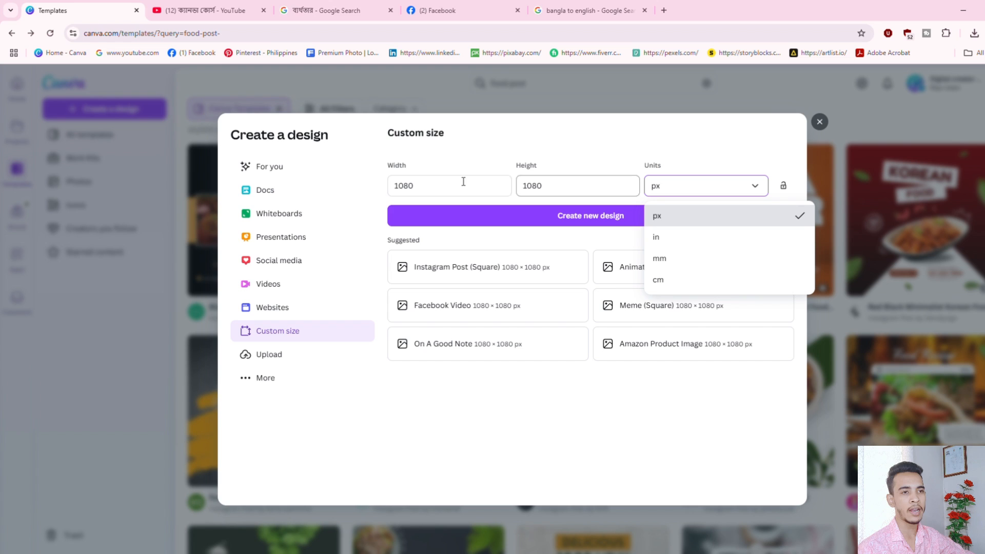
pyautogui.click(705, 216)
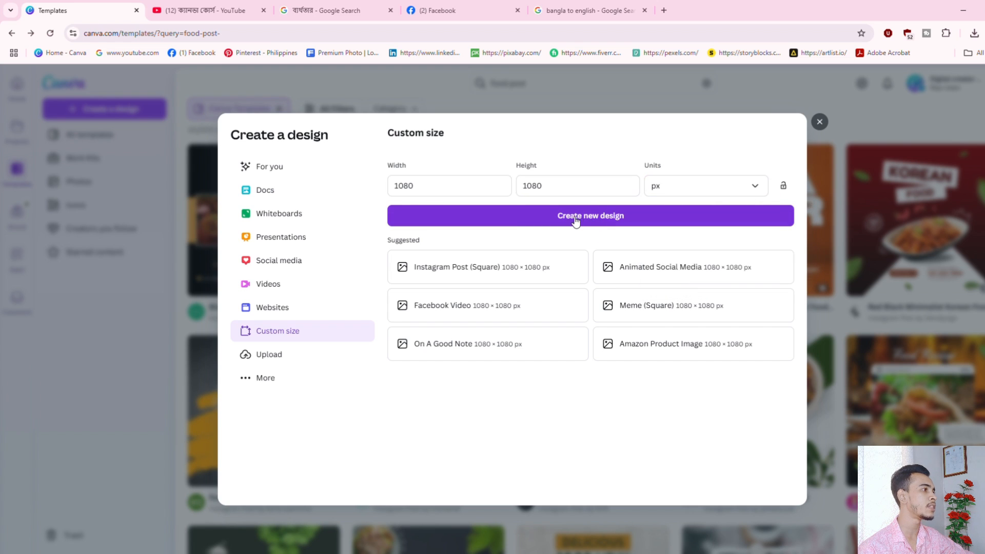
pyautogui.click(611, 216)
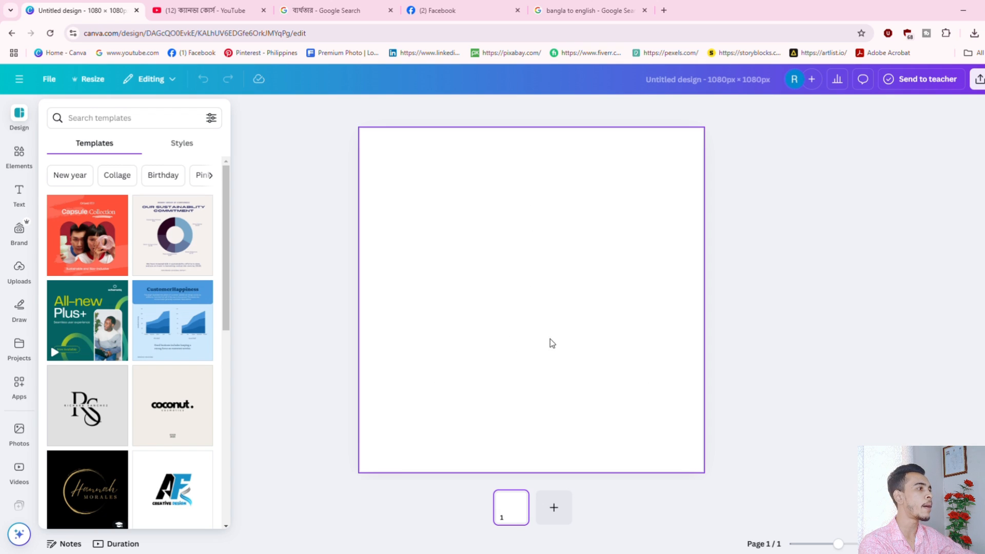
# Try black and royal blue swatches as the page background.
pyautogui.click(461, 243)
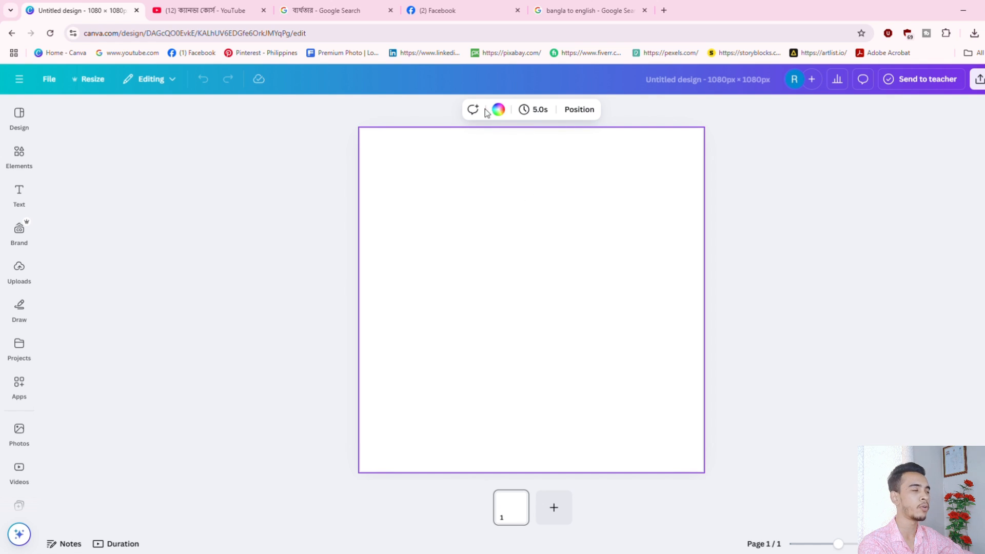
pyautogui.click(502, 110)
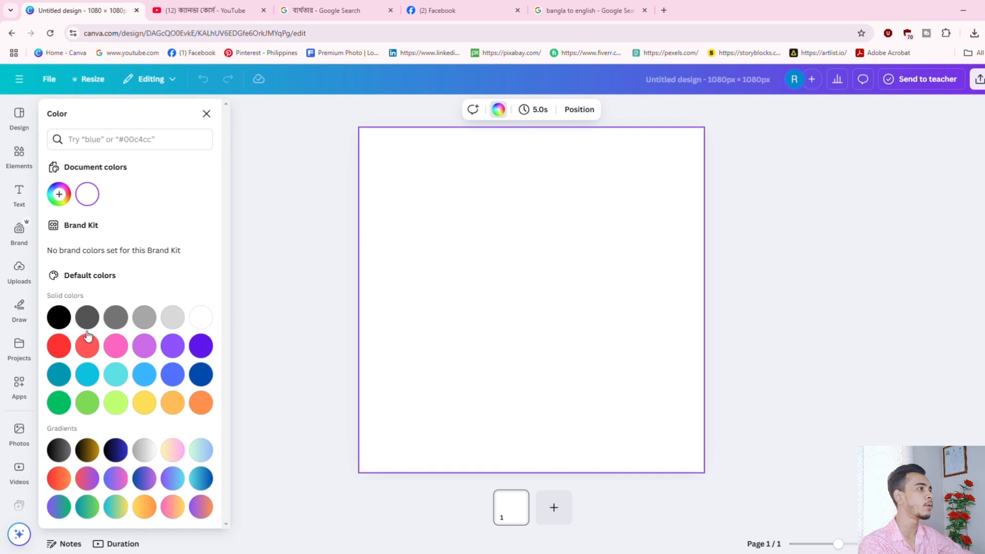
pyautogui.click(59, 318)
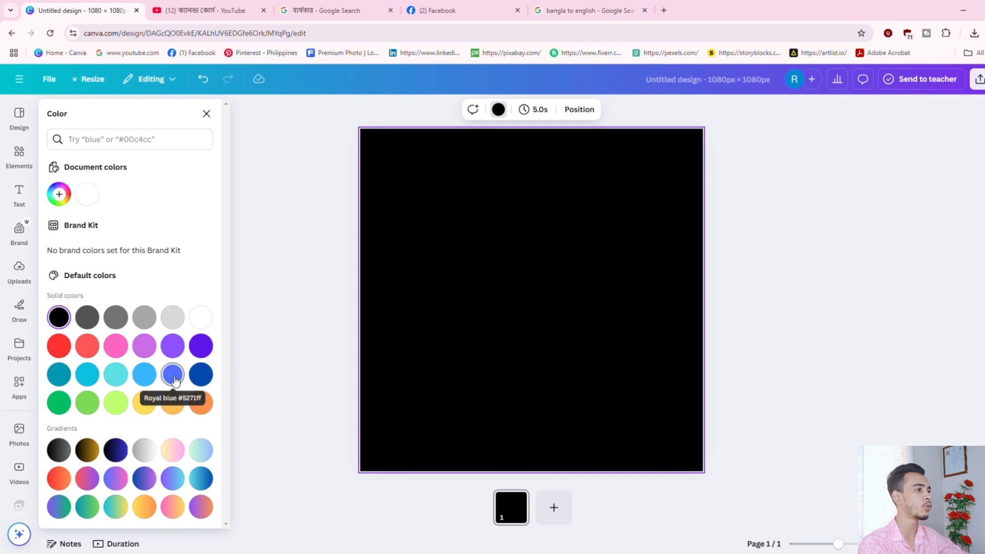
pyautogui.click(173, 374)
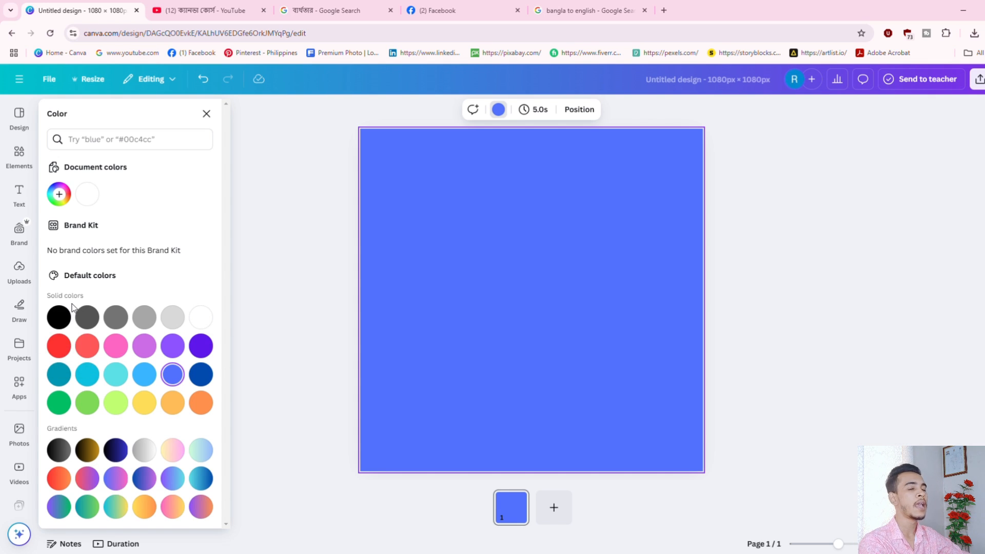
# Set a custom green background colour #348949 in the colour picker.
pyautogui.click(64, 197)
pyautogui.click(126, 264)
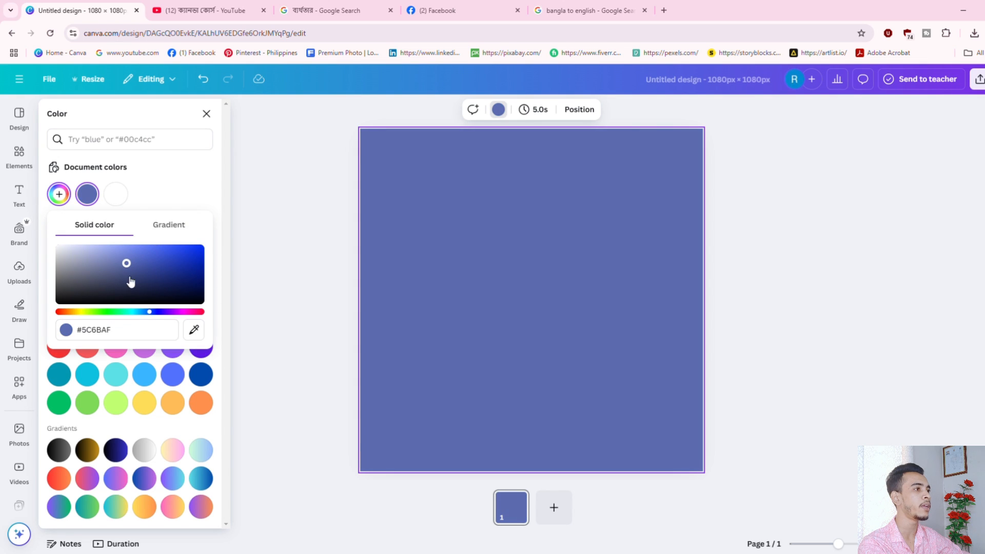
pyautogui.moveTo(120, 312)
pyautogui.mouseDown()
pyautogui.moveTo(93, 312)
pyautogui.moveTo(112, 312)
pyautogui.mouseUp()
pyautogui.click(148, 272)
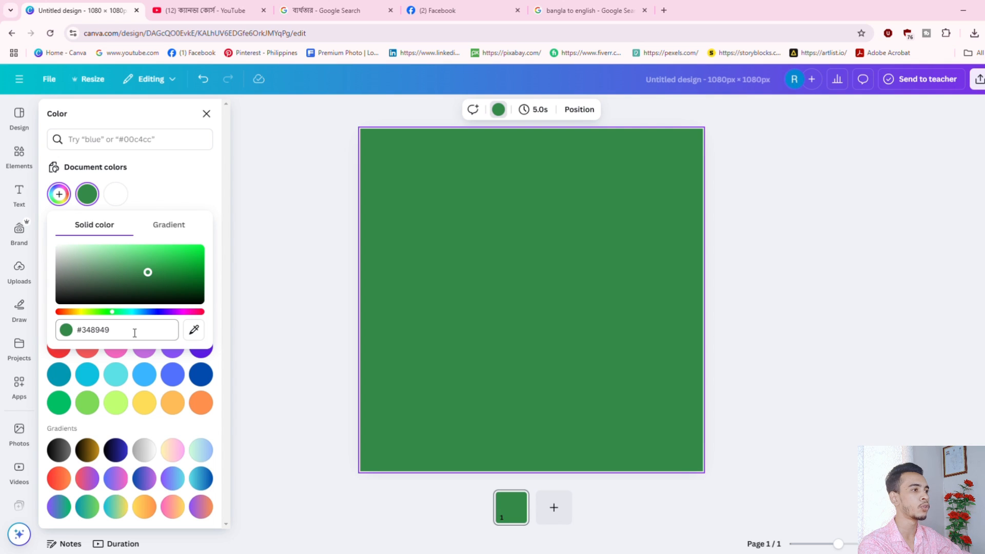
pyautogui.moveTo(77, 331); pyautogui.dragTo(96, 334)
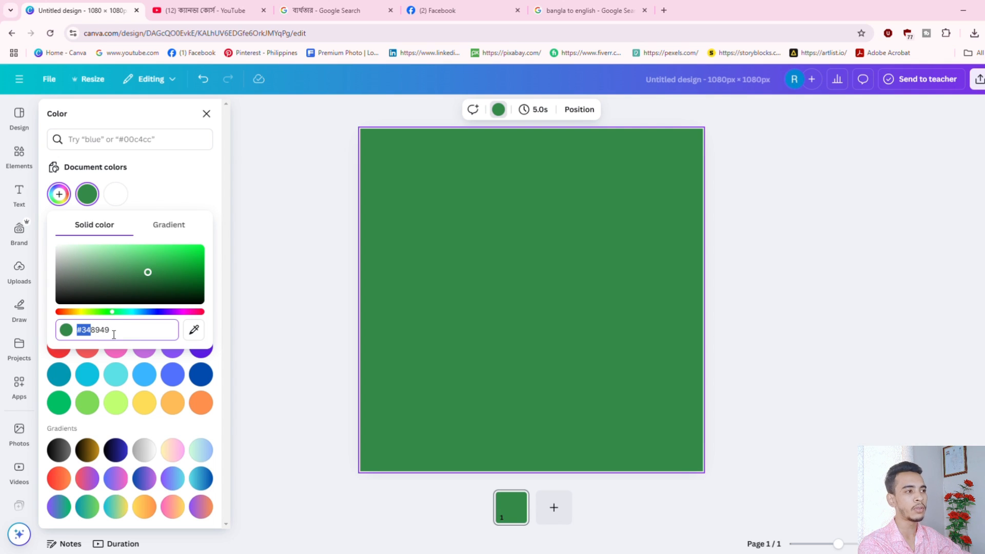
pyautogui.doubleClick(115, 334)
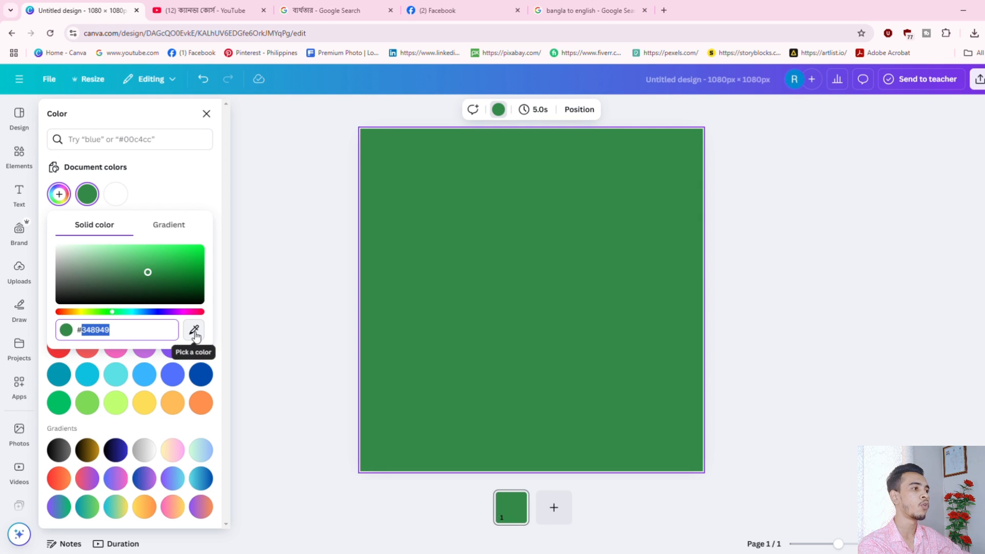
pyautogui.click(19, 154)
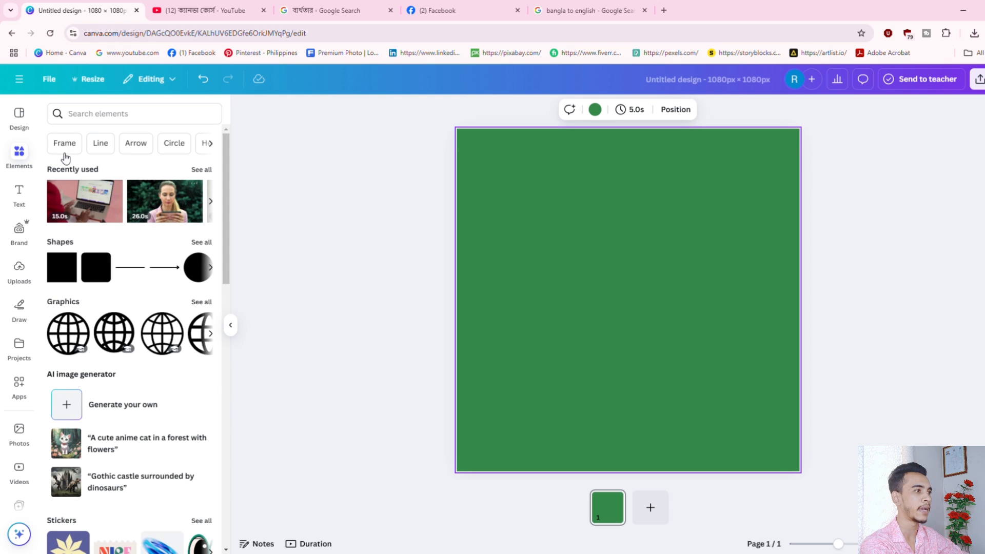
# Place the uploaded course image on the page and nudge it down and right.
pyautogui.click(19, 266)
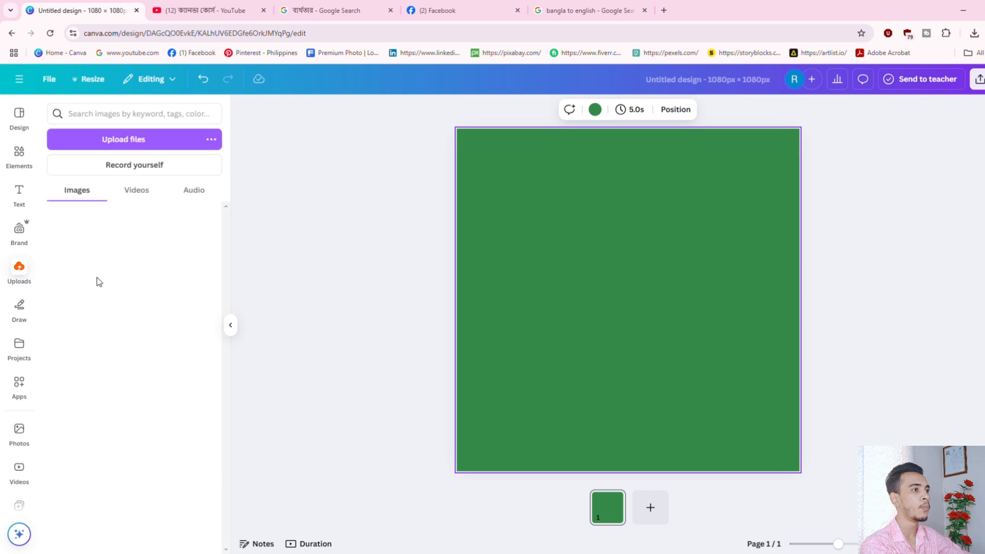
pyautogui.click(76, 236)
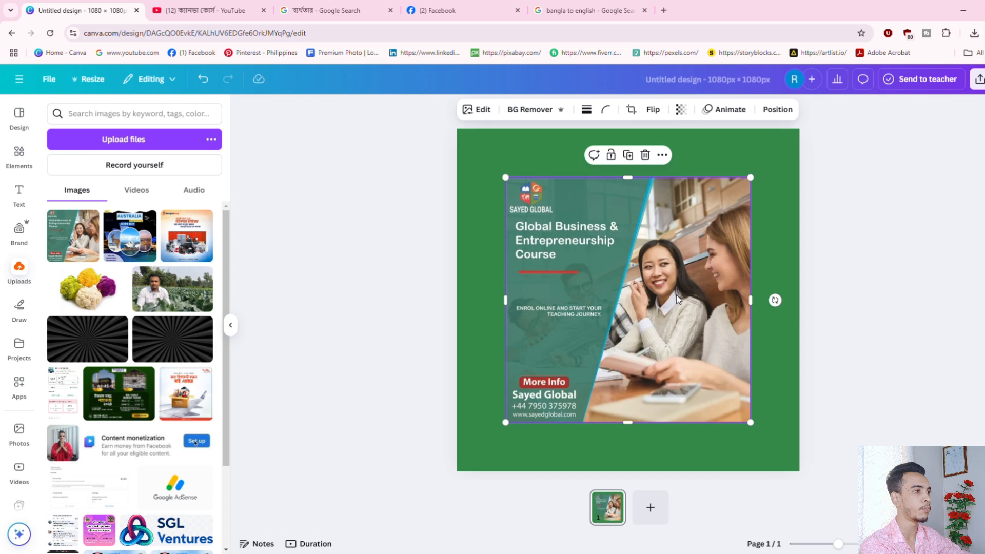
pyautogui.moveTo(676, 295); pyautogui.dragTo(698, 319)
# Eyedrop the image's red More Info badge as the page background colour.
pyautogui.click(610, 159)
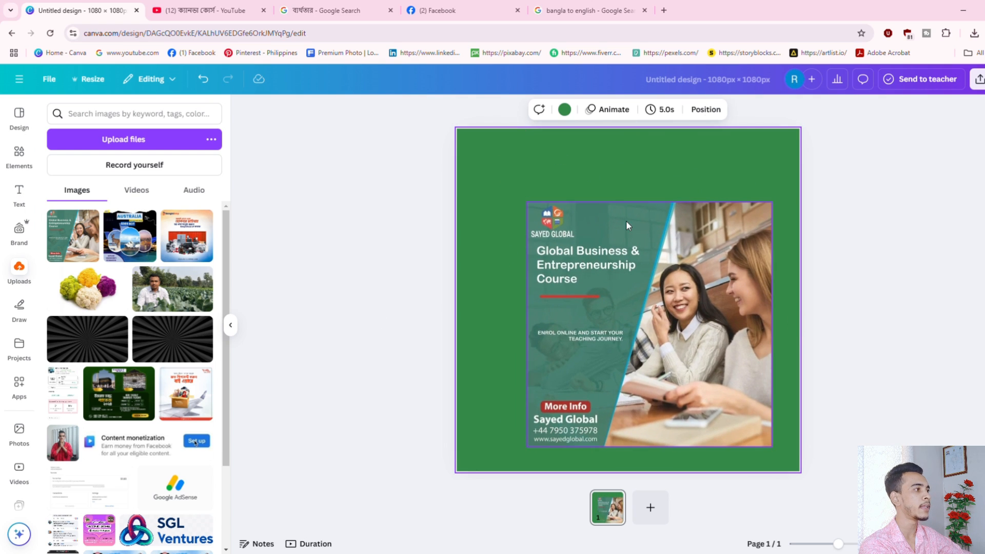
pyautogui.click(564, 110)
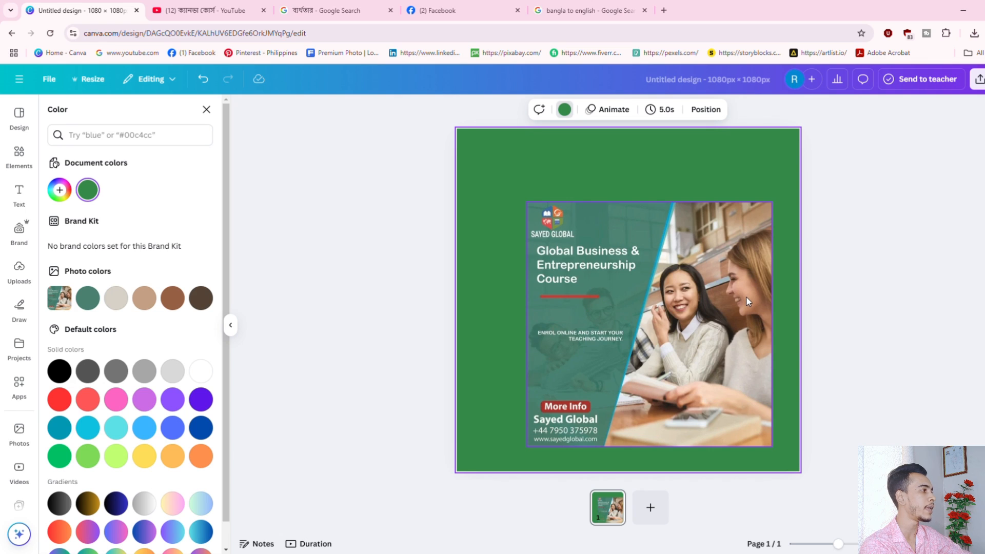
pyautogui.click(60, 191)
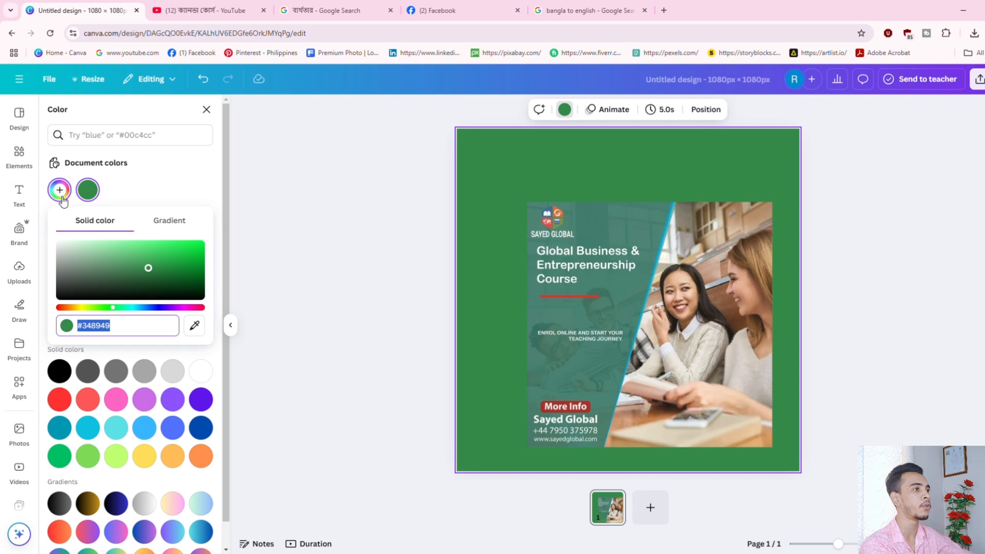
pyautogui.click(194, 325)
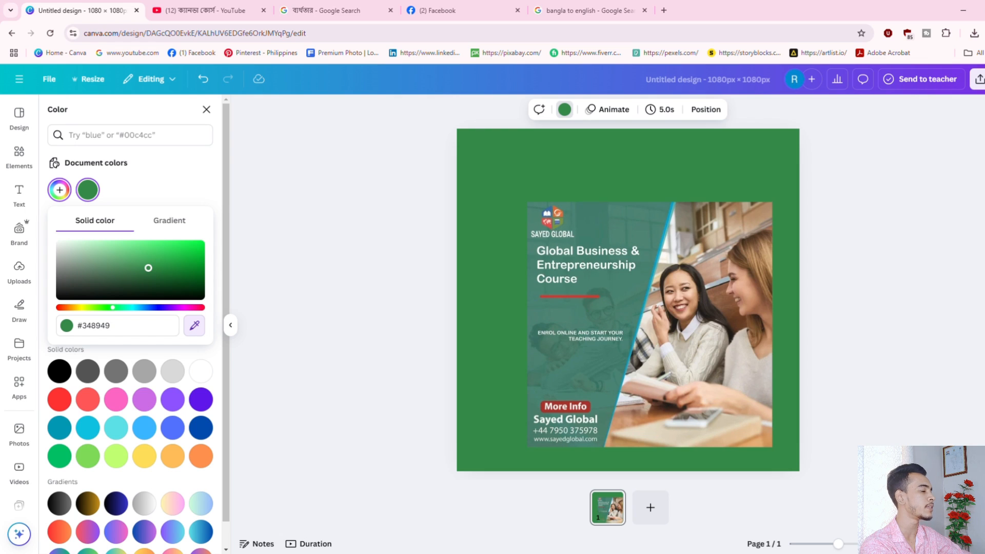
pyautogui.click(745, 293)
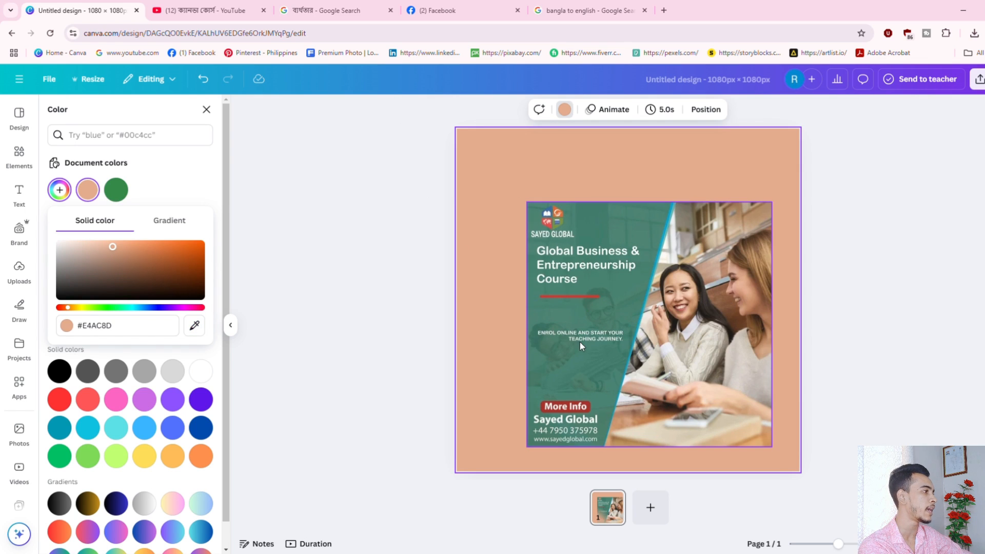
pyautogui.click(194, 325)
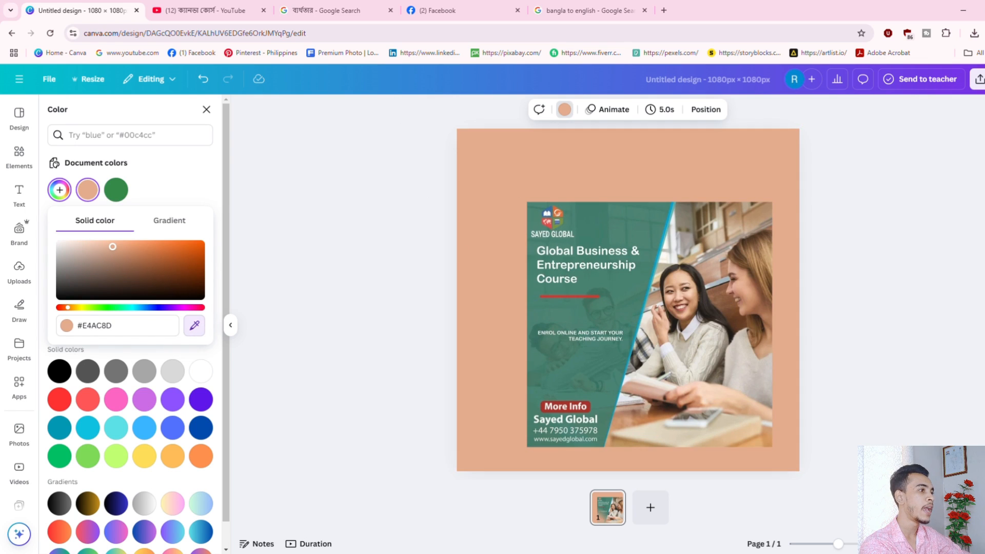
pyautogui.click(578, 412)
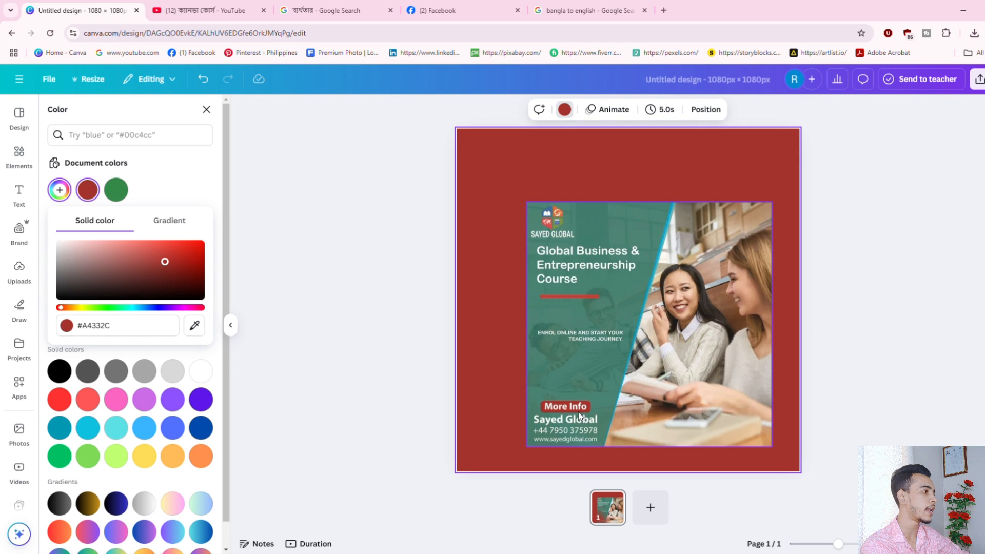
# Delete the course image, leaving the red background.
pyautogui.click(620, 313)
pyautogui.press('Delete')
pyautogui.click(581, 146)
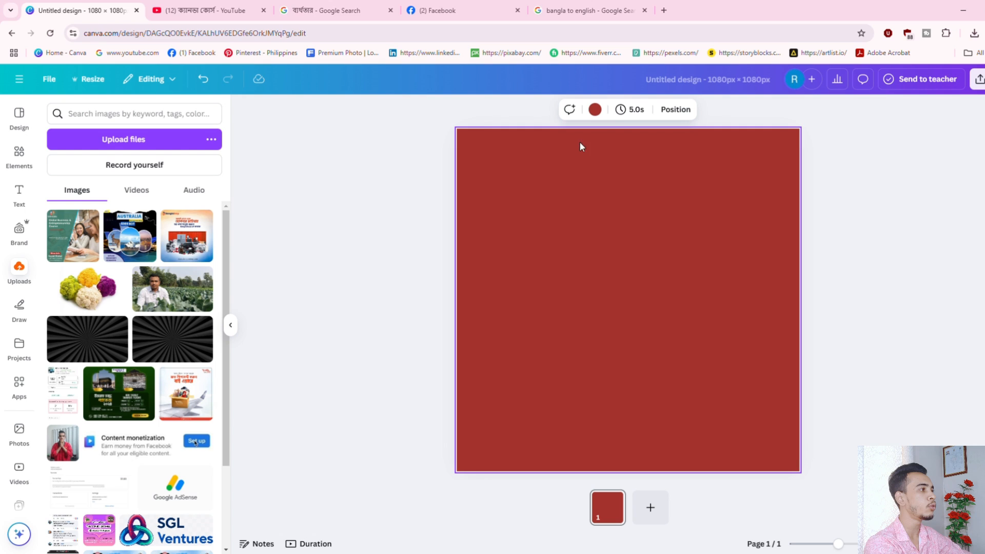
# Switch the background to default Black, then browse the side panels back to Elements.
pyautogui.click(595, 109)
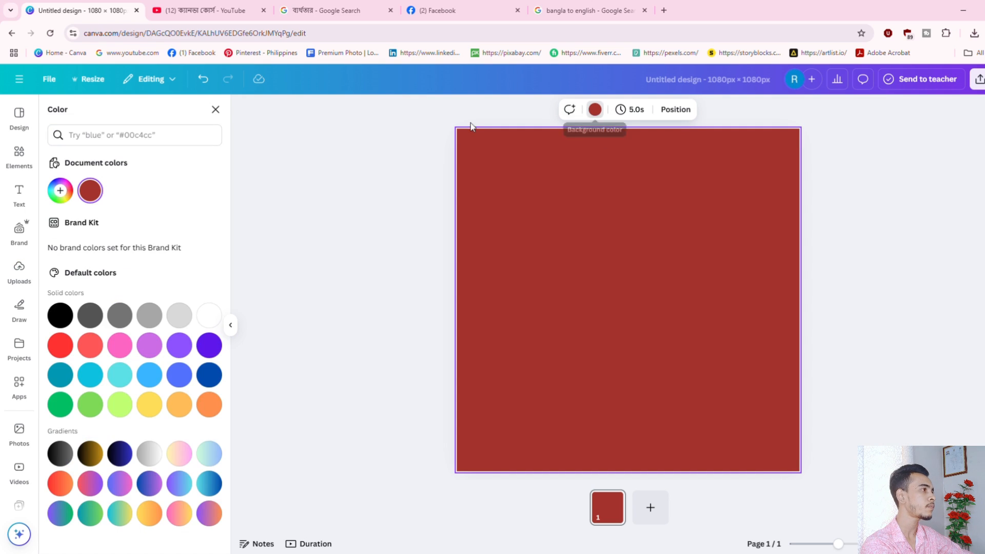
pyautogui.click(60, 315)
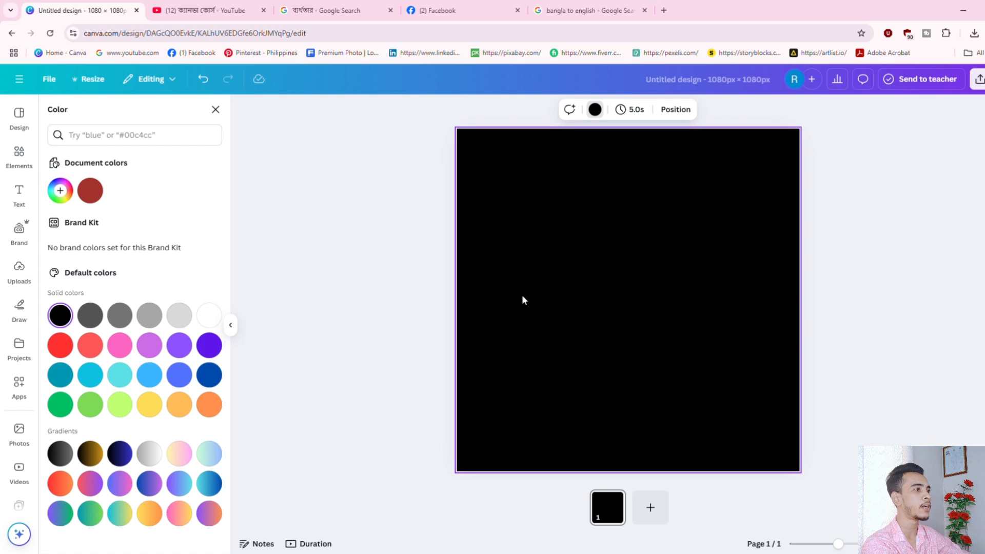
pyautogui.click(25, 122)
pyautogui.click(19, 153)
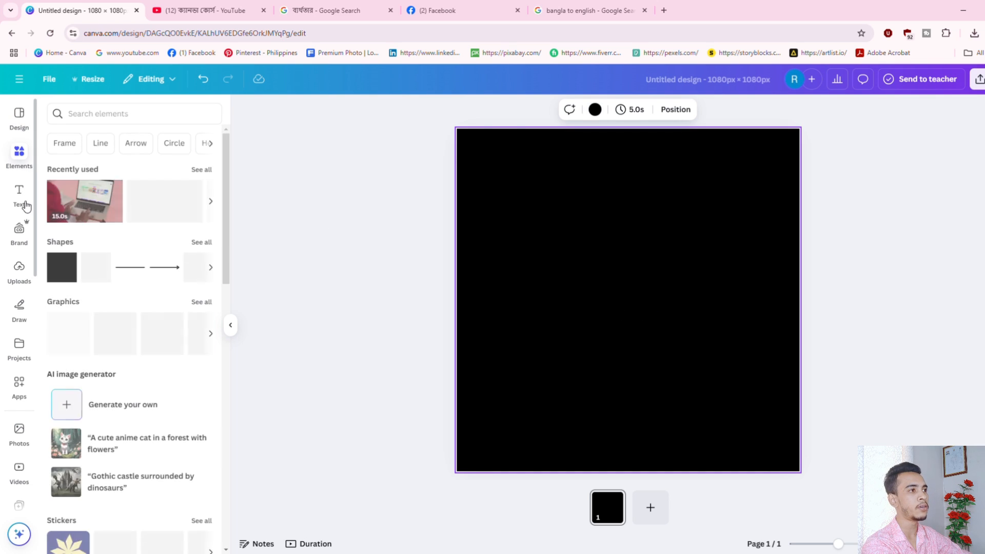
pyautogui.click(26, 206)
pyautogui.click(22, 233)
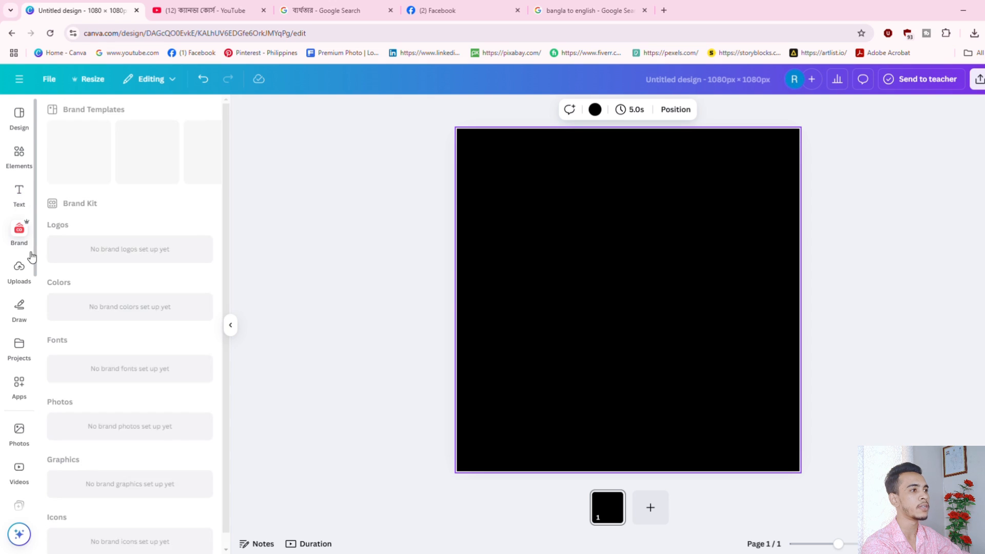
pyautogui.click(28, 273)
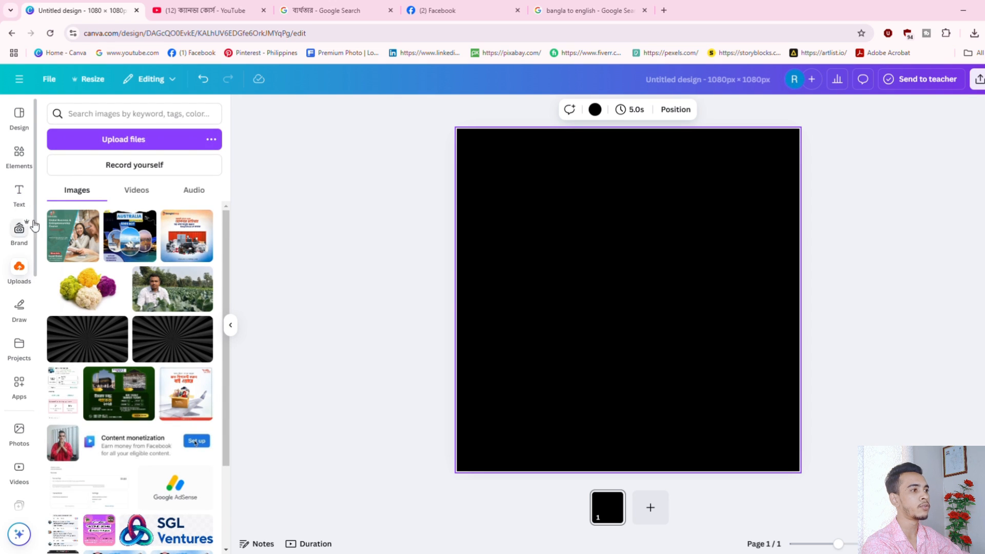
pyautogui.click(19, 154)
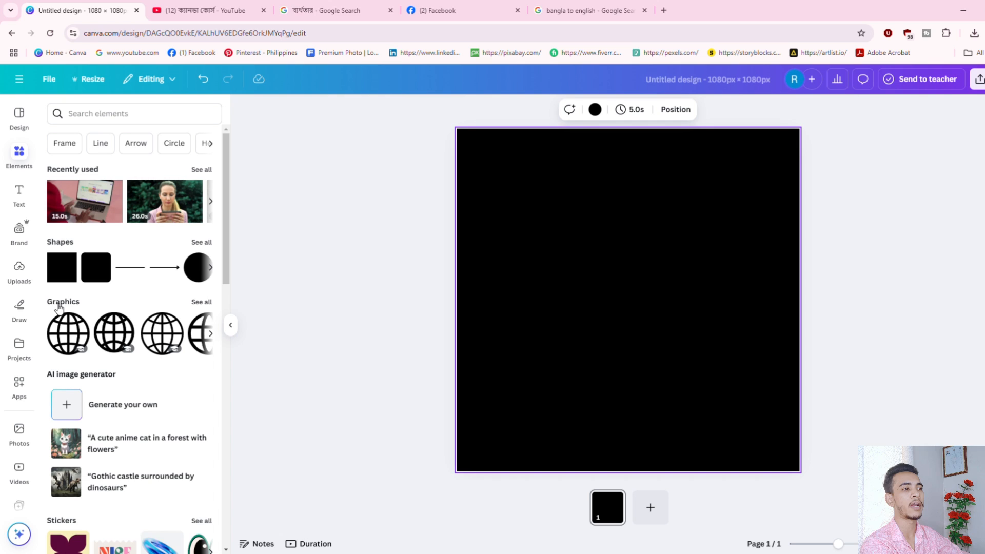
pyautogui.scroll(-1, 68, 314)
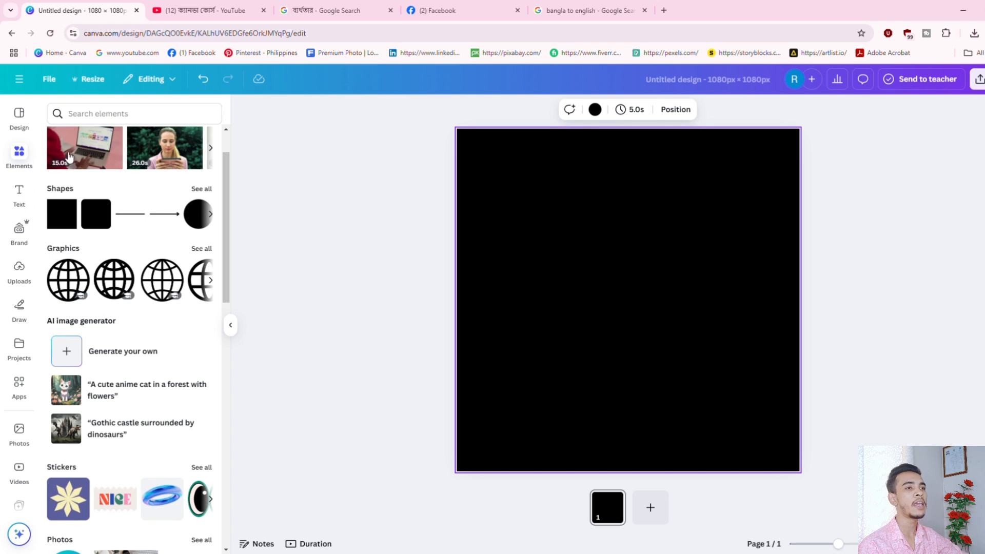
pyautogui.click(109, 115)
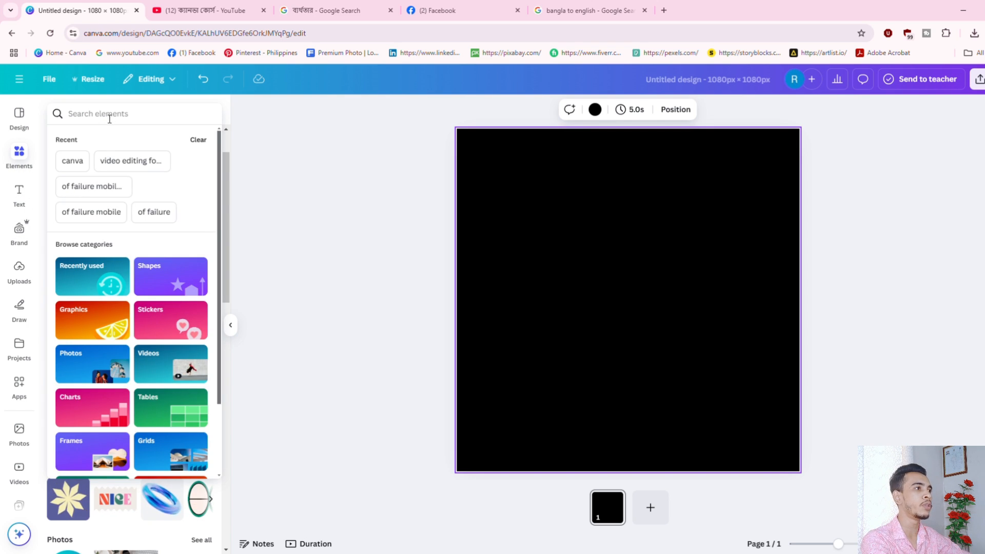
pyautogui.write('student')
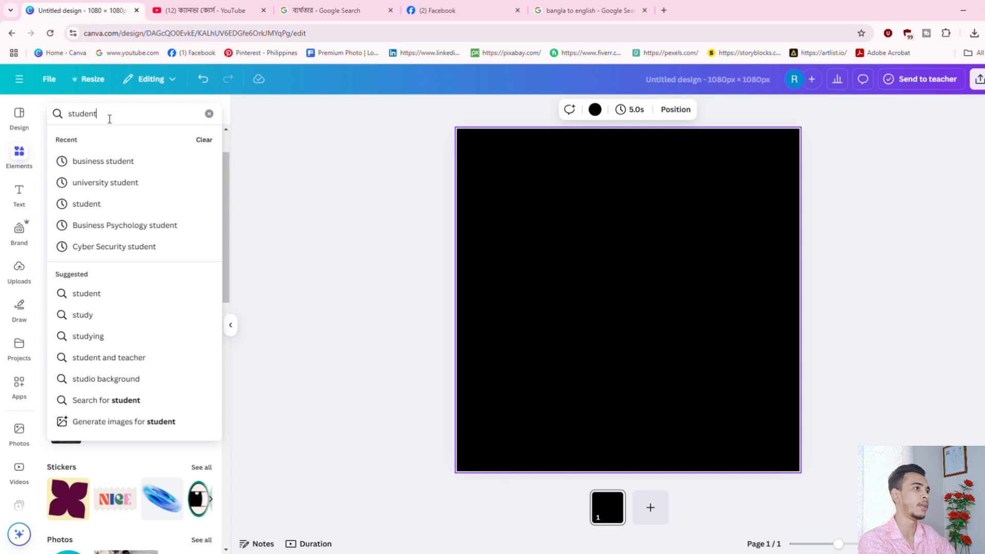
pyautogui.press('Return')
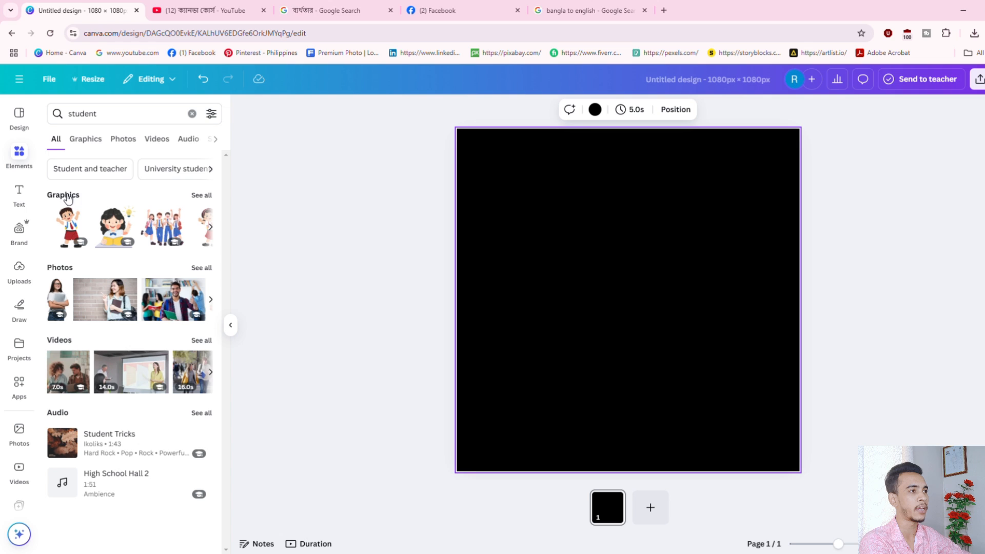
pyautogui.click(210, 196)
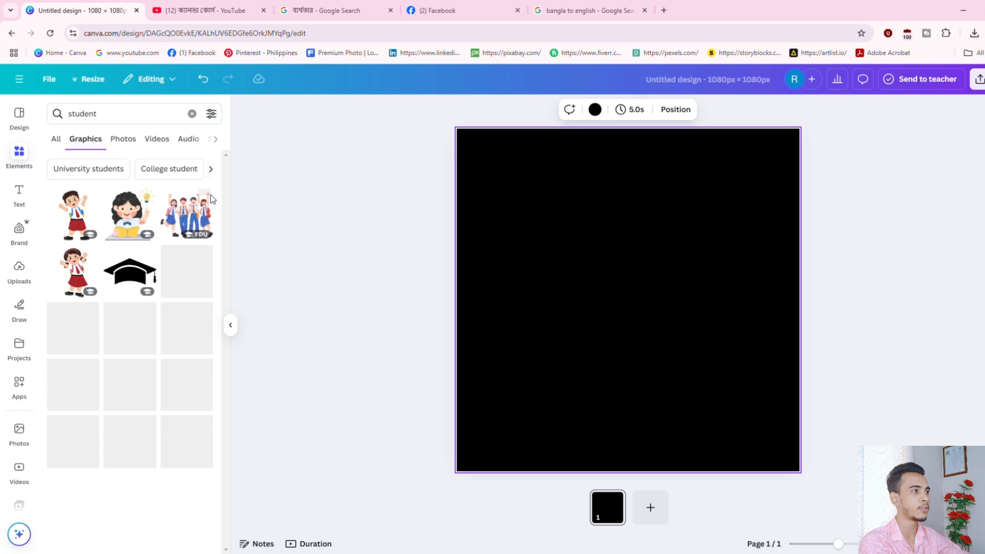
pyautogui.scroll(-5, 128, 333)
pyautogui.scroll(-5, 123, 329)
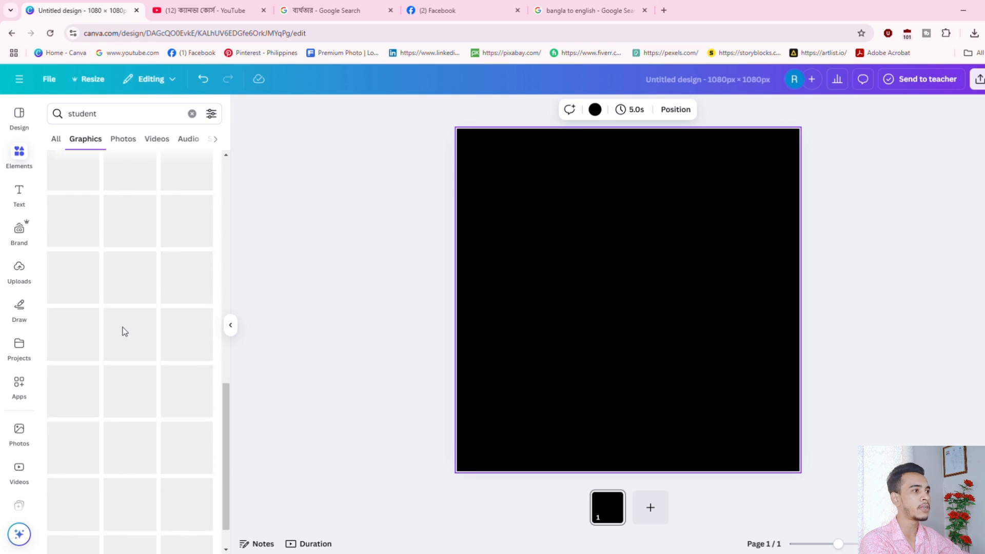
pyautogui.scroll(7, 123, 330)
pyautogui.click(57, 140)
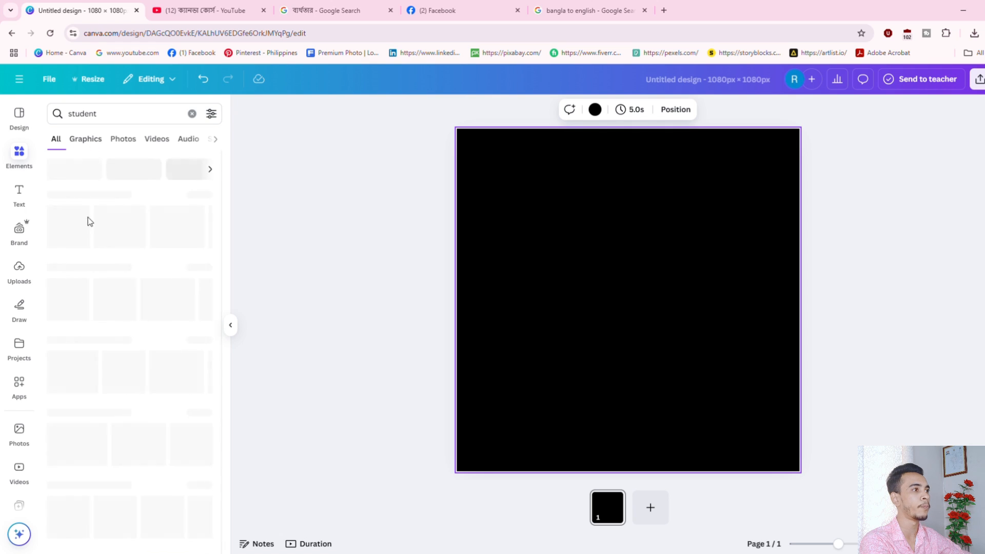
pyautogui.click(124, 141)
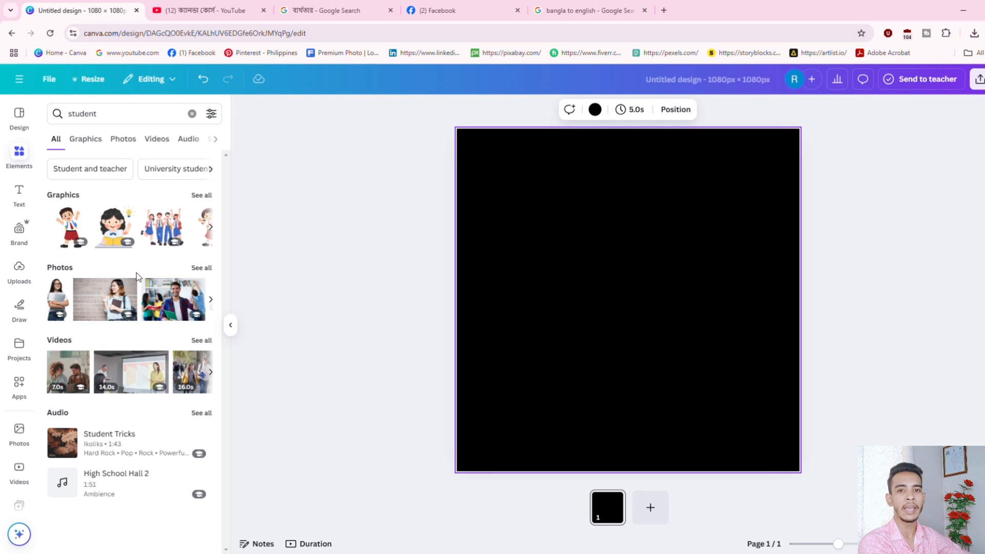
pyautogui.scroll(-10, 187, 275)
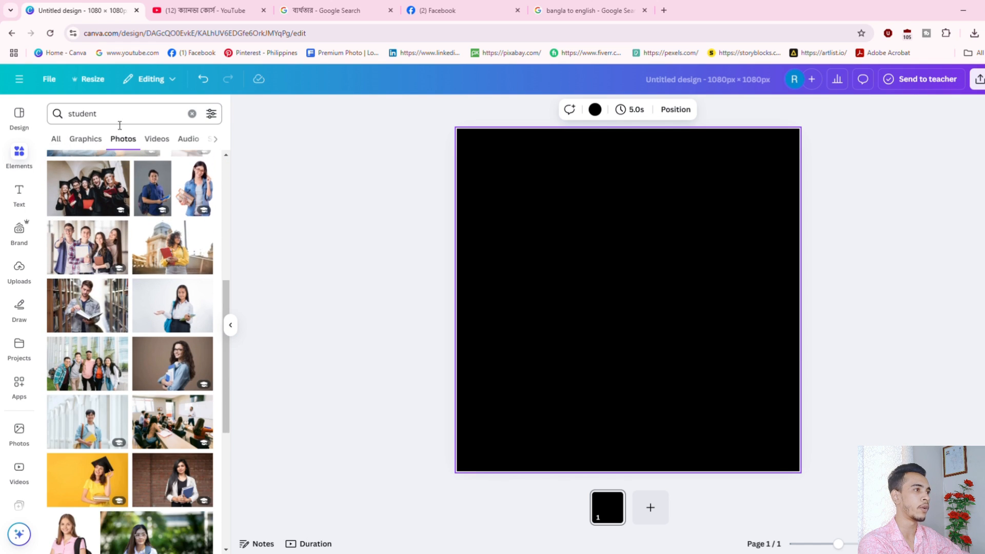
pyautogui.click(156, 138)
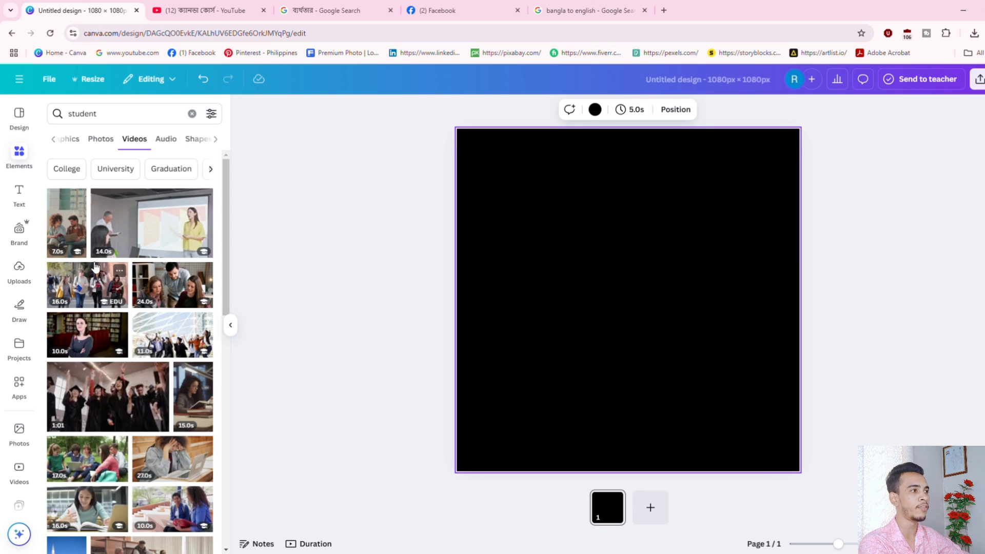
pyautogui.click(166, 138)
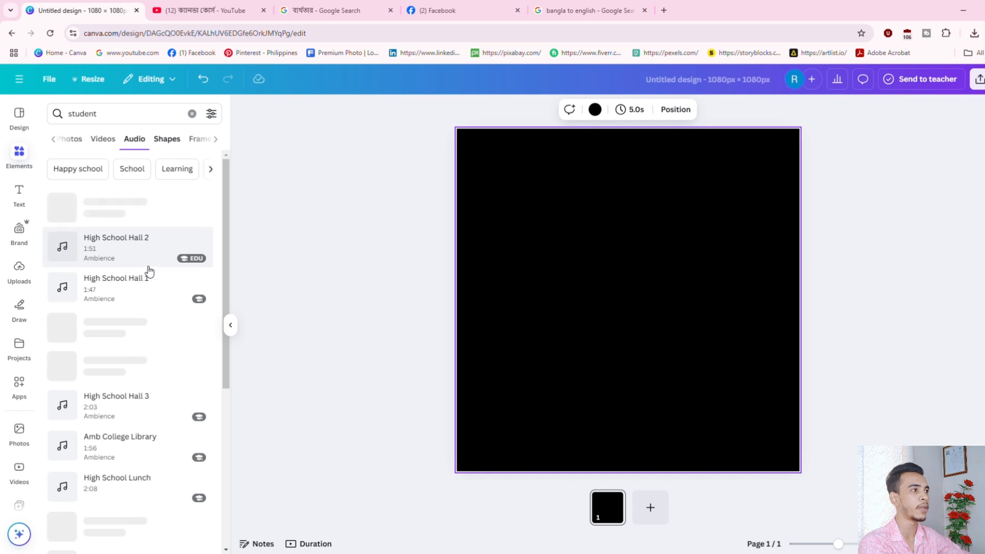
pyautogui.click(168, 139)
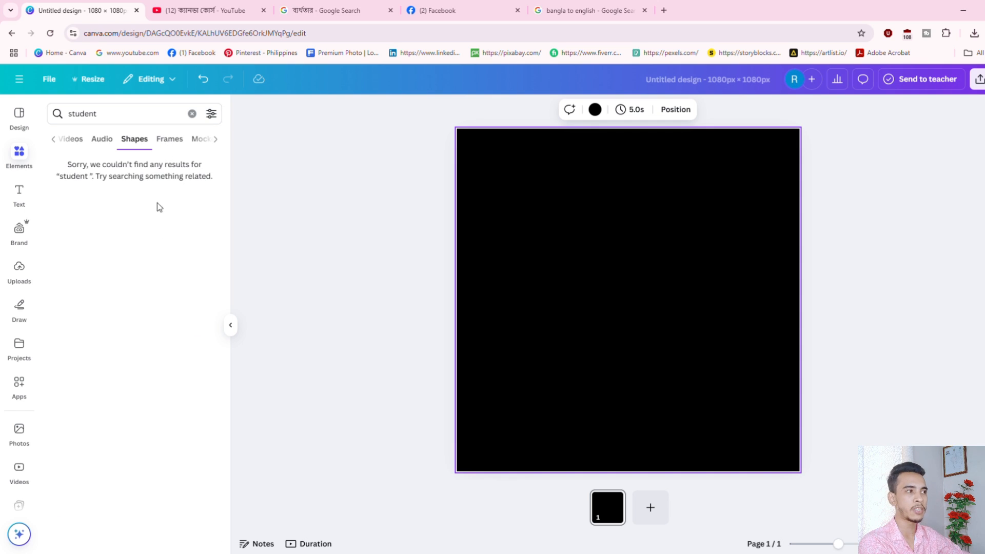
pyautogui.click(178, 144)
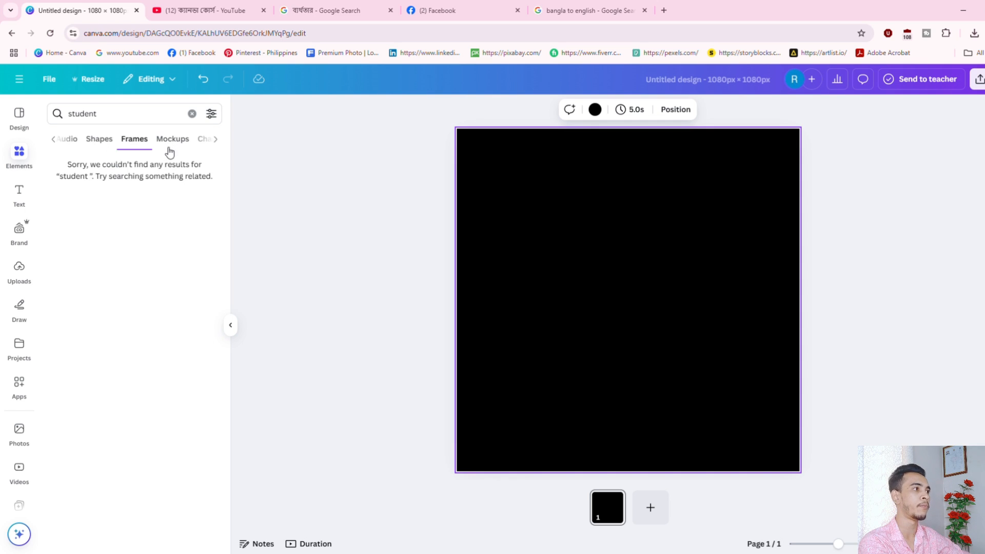
pyautogui.click(171, 146)
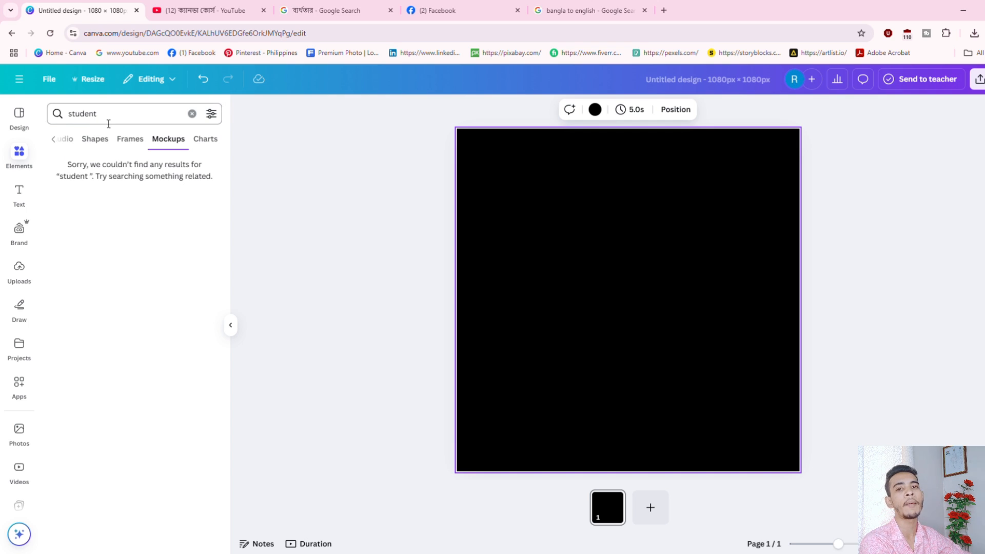
pyautogui.click(193, 114)
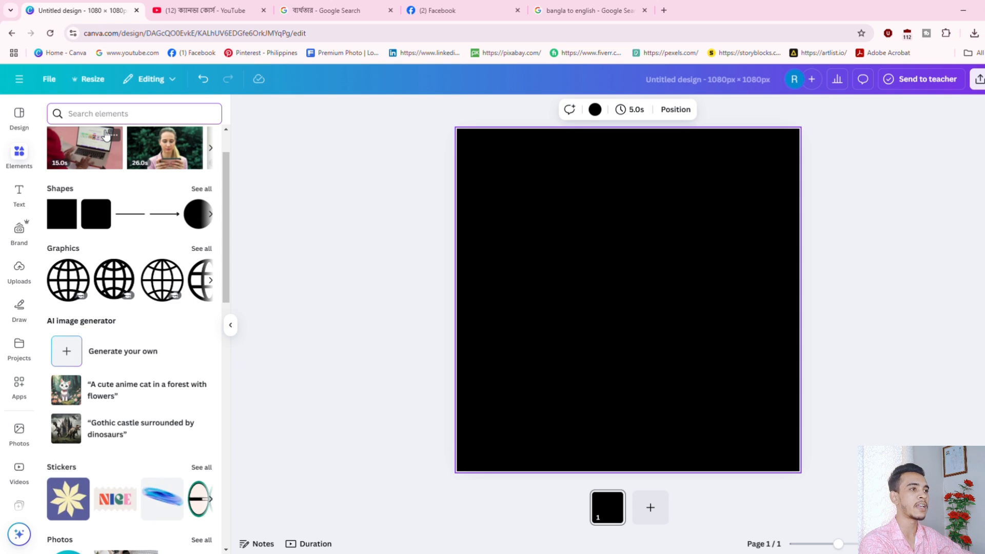
pyautogui.write('Bla')
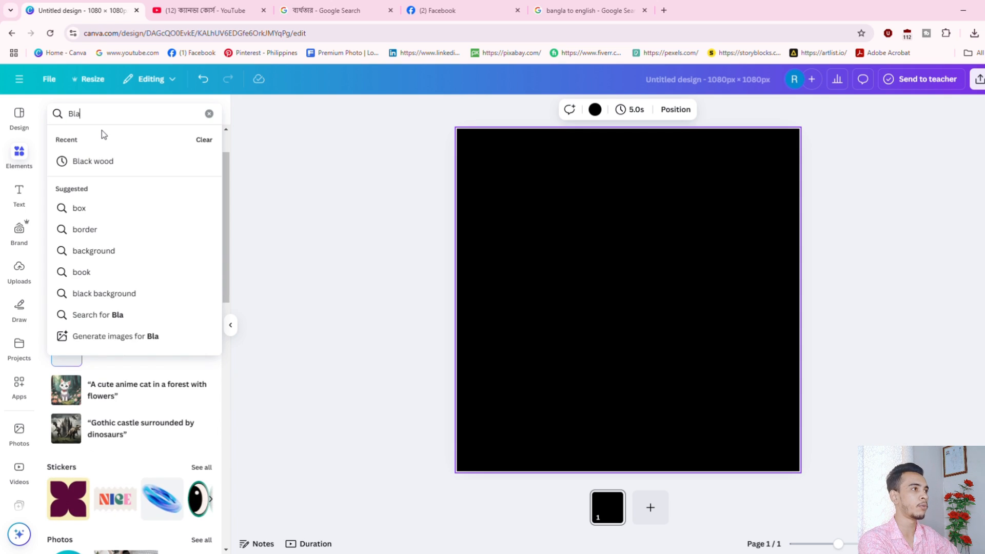
pyautogui.write('ck wood')
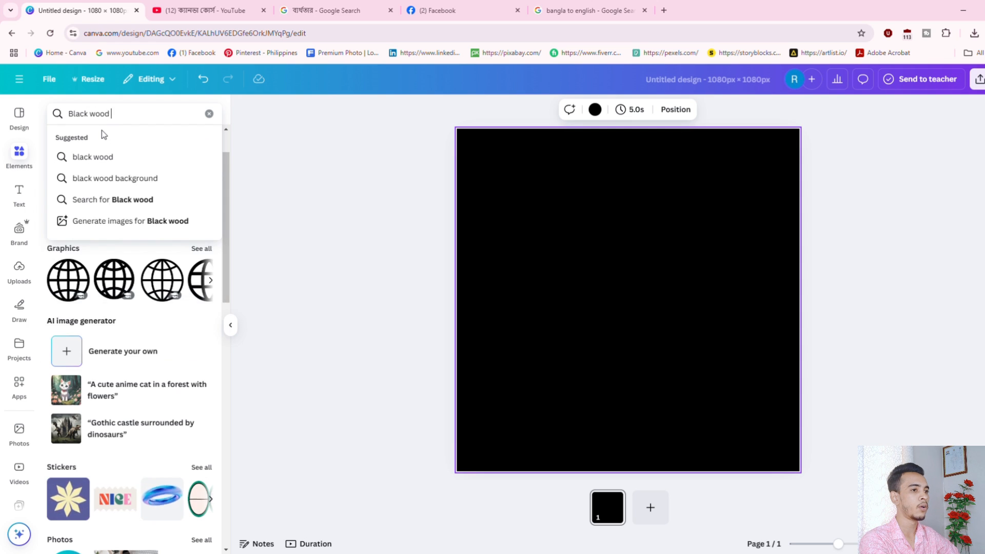
# Search Photos for 'Black wood', add the dark wood-floor photo, nudge it, then delete it.
pyautogui.press('Return')
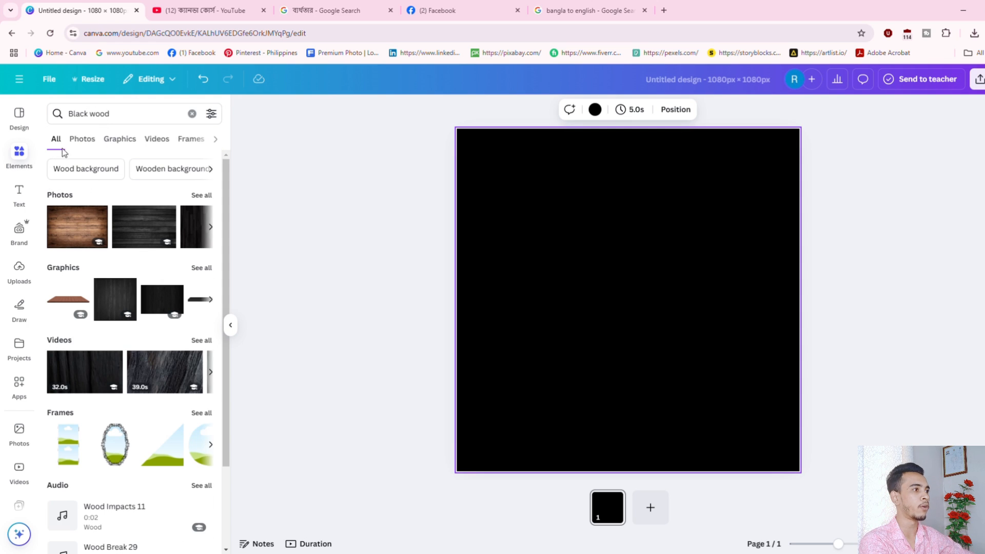
pyautogui.click(82, 139)
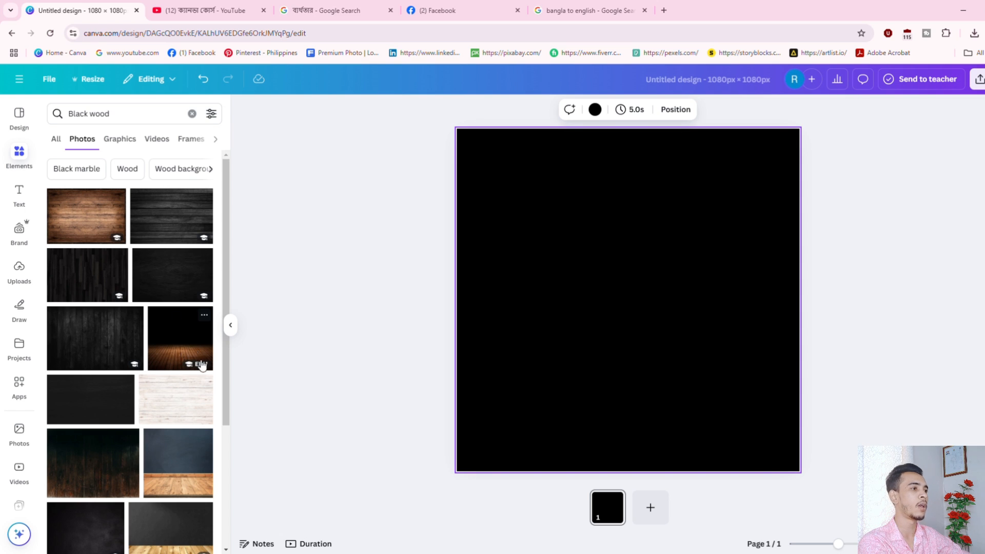
pyautogui.click(182, 341)
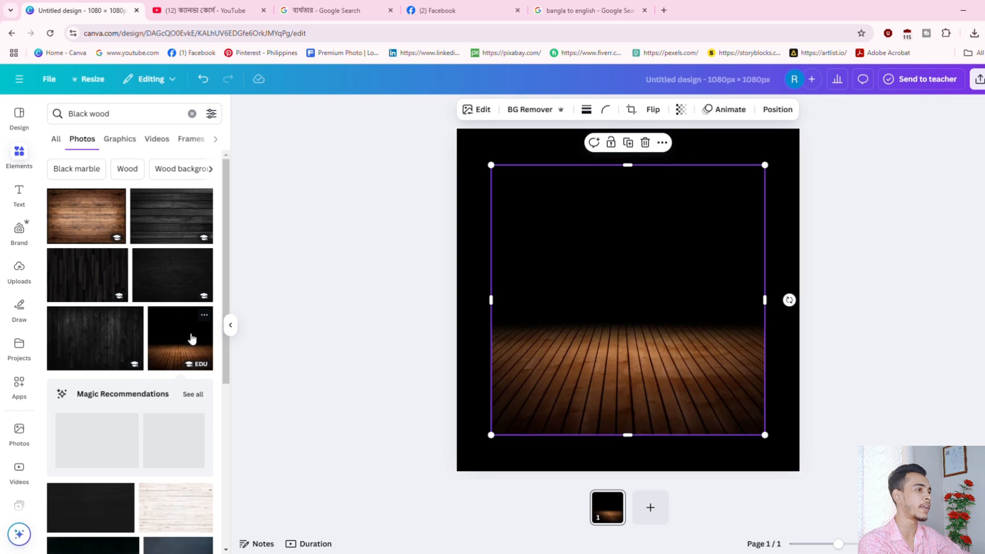
pyautogui.moveTo(646, 313)
pyautogui.mouseDown()
pyautogui.moveTo(638, 314)
pyautogui.moveTo(649, 327)
pyautogui.moveTo(631, 310)
pyautogui.moveTo(655, 331)
pyautogui.moveTo(644, 323)
pyautogui.mouseUp()
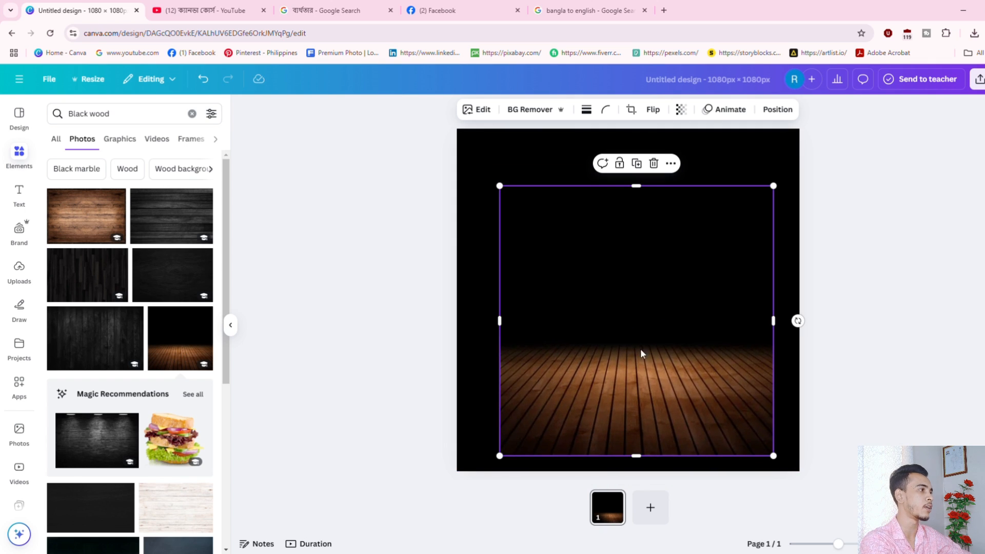
pyautogui.press('Delete')
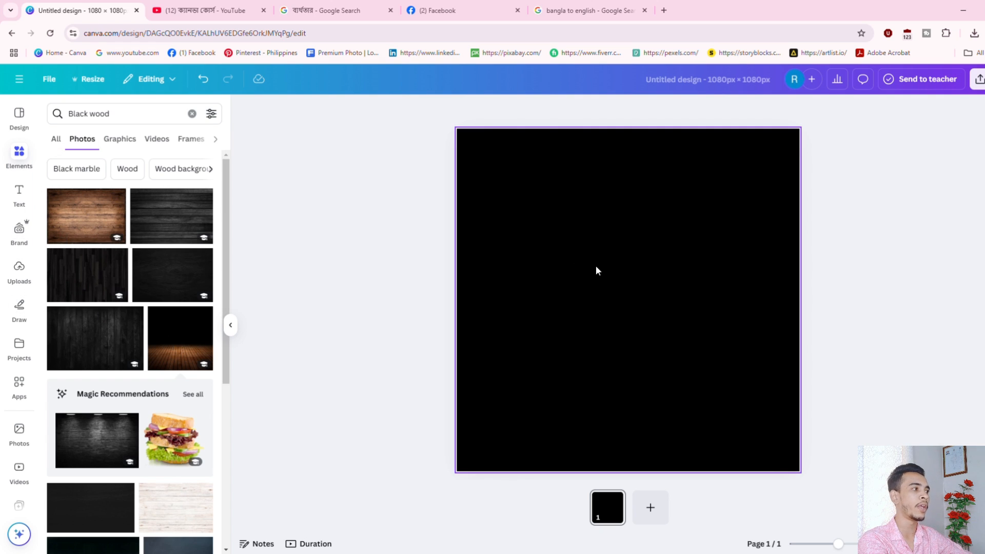
# Browse the Images, Videos and Audio tabs of the Uploads panel.
pyautogui.click(20, 268)
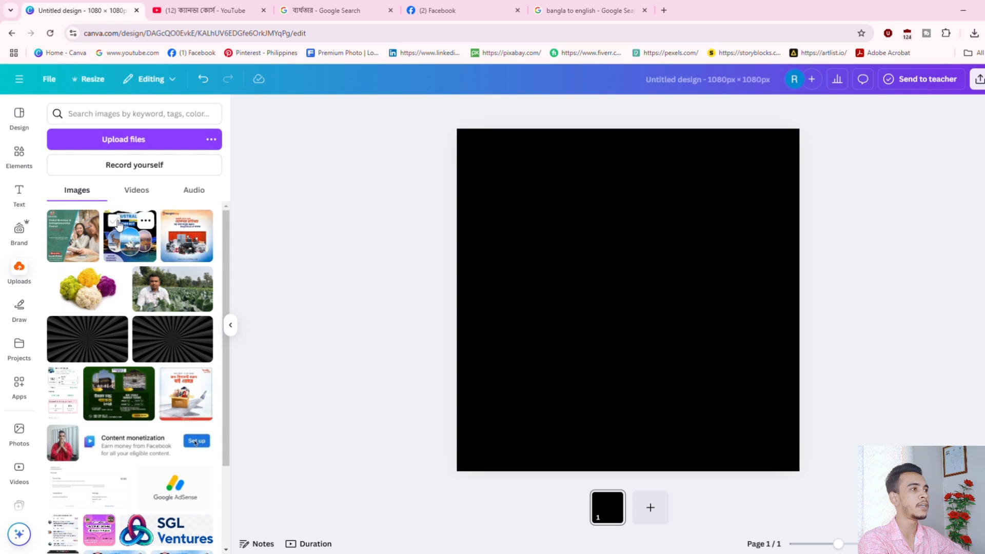
pyautogui.click(146, 193)
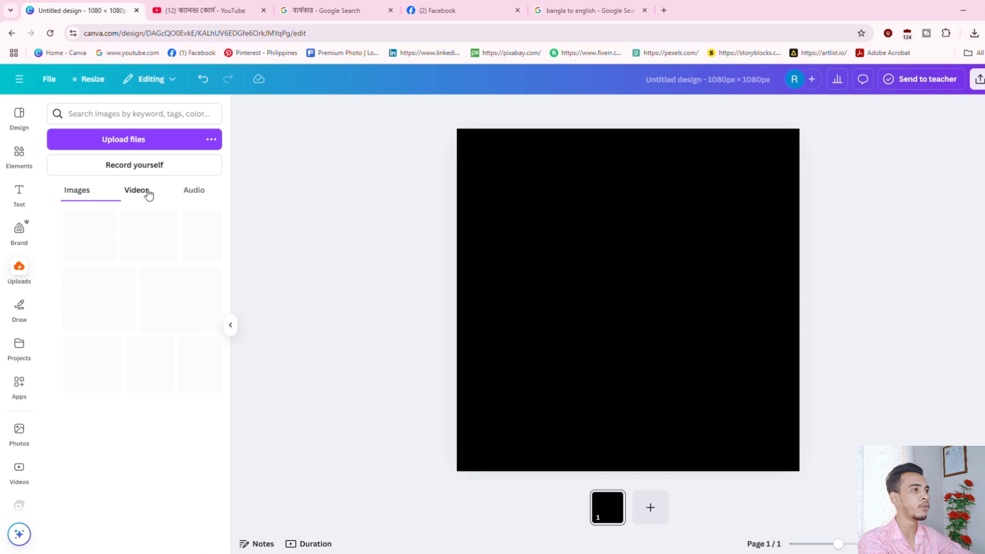
pyautogui.click(195, 193)
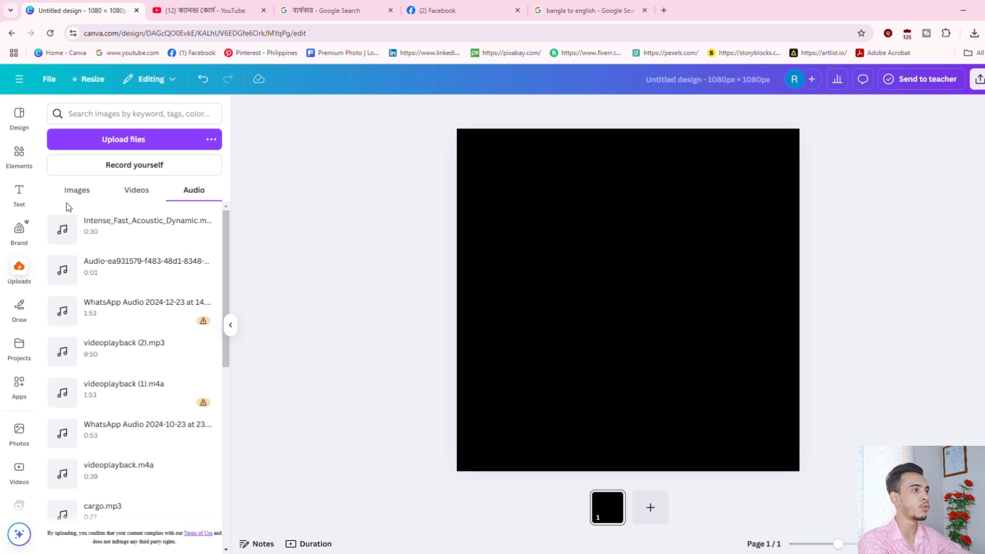
pyautogui.click(84, 192)
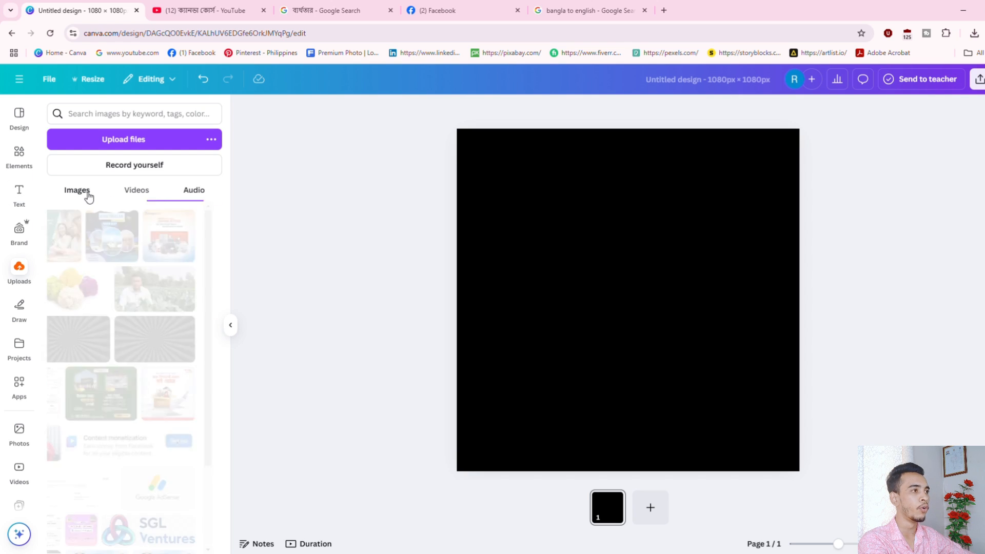
# Upload the grey sunburst image and return to the Images list to find it.
pyautogui.click(134, 142)
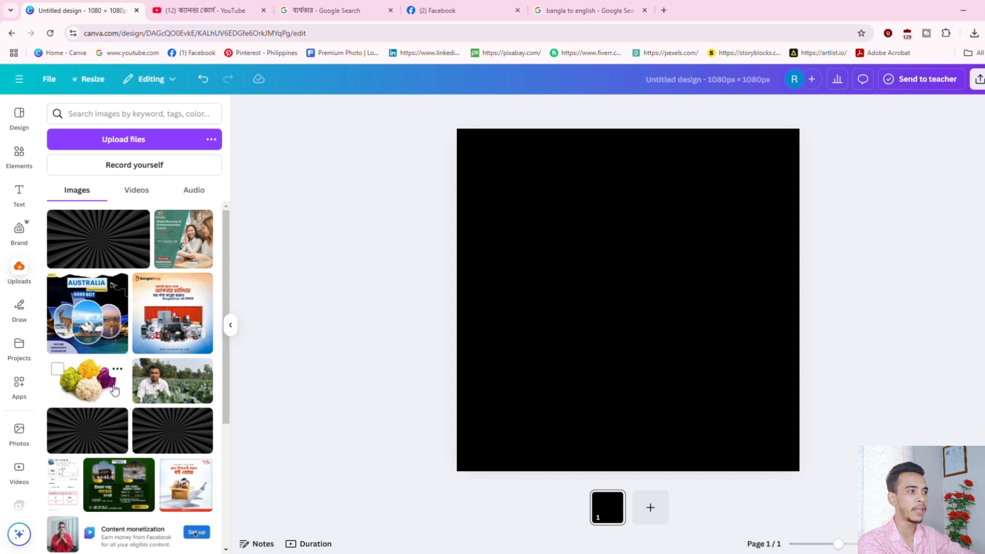
pyautogui.click(136, 142)
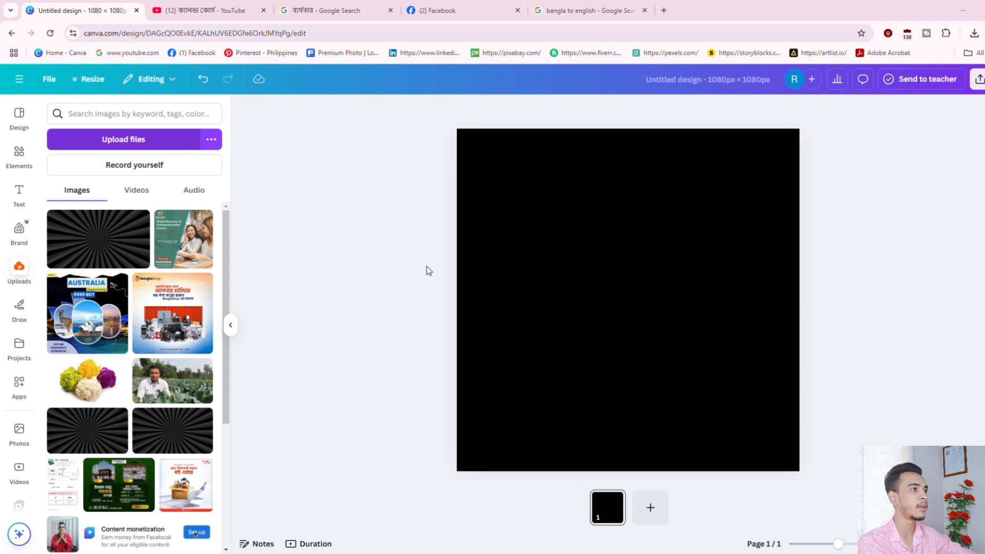
pyautogui.click(137, 191)
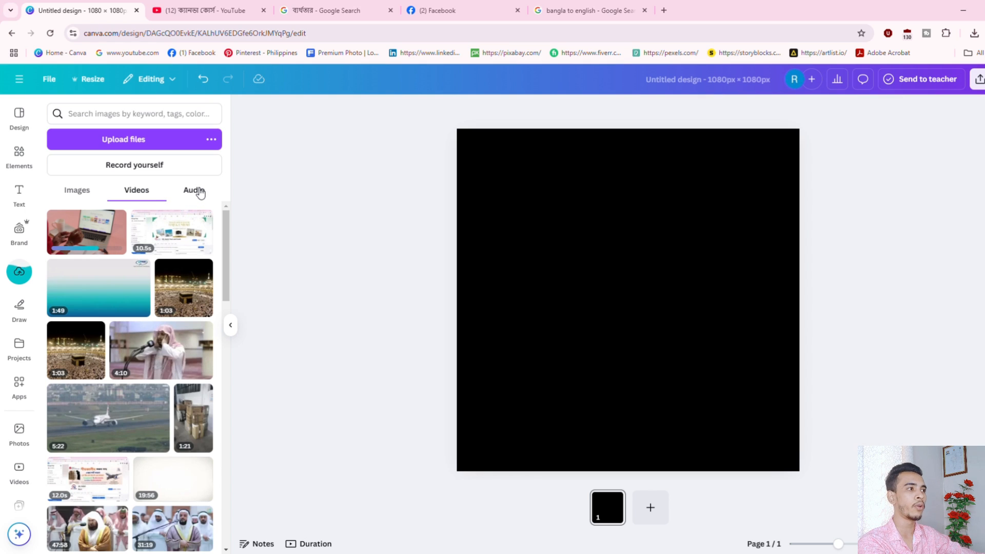
pyautogui.click(81, 198)
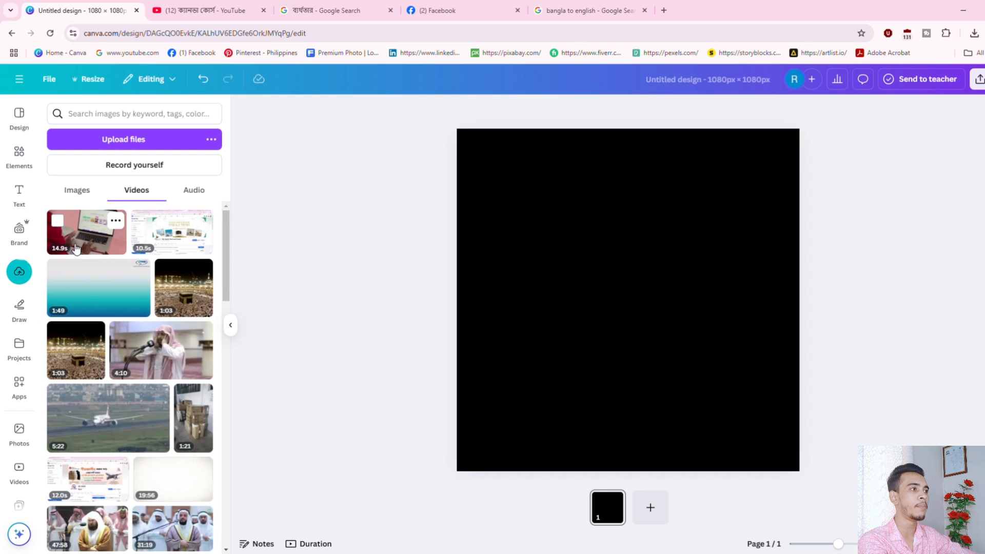
pyautogui.click(75, 195)
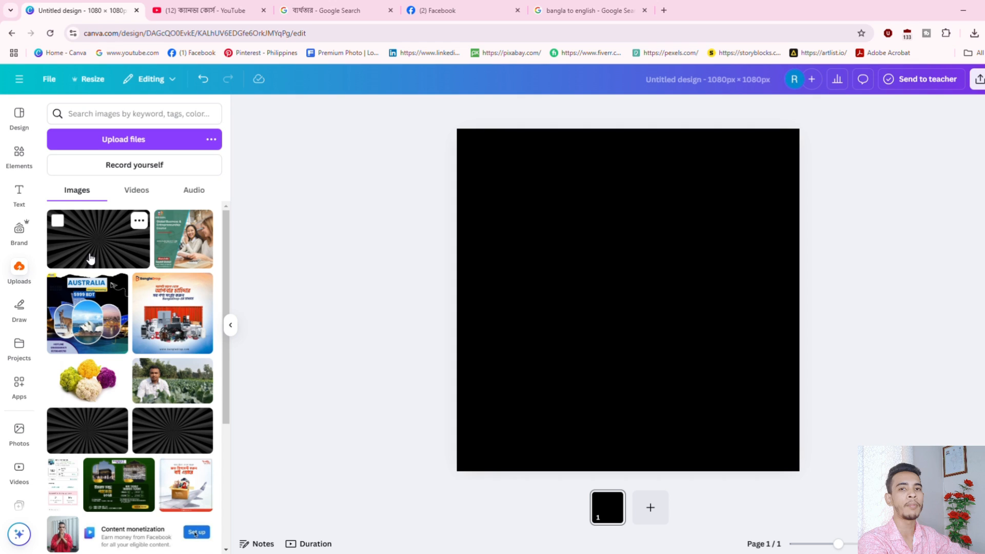
# Add the sunburst image from Uploads and enlarge it well past the page edges.
pyautogui.click(93, 249)
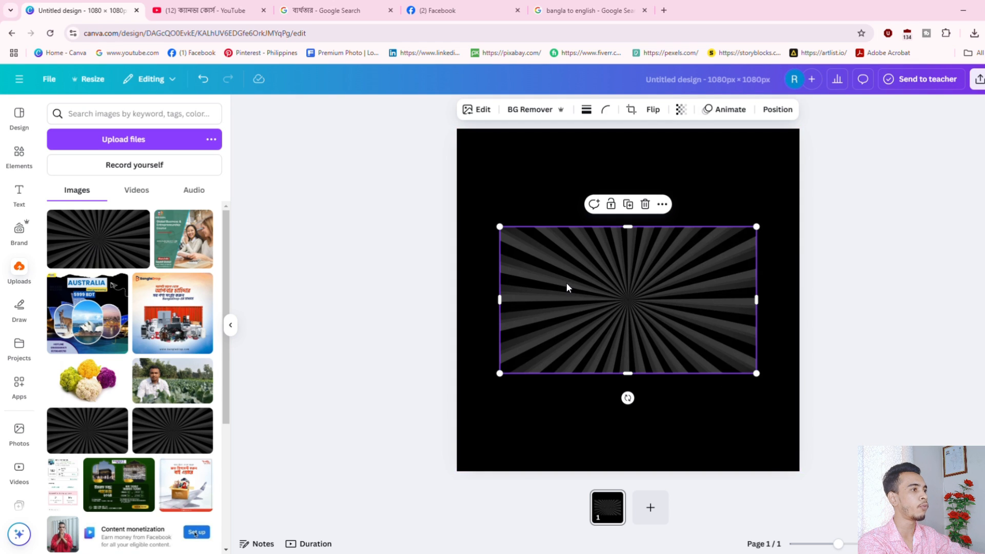
pyautogui.moveTo(567, 286); pyautogui.dragTo(644, 269)
pyautogui.moveTo(728, 328); pyautogui.dragTo(984, 475)
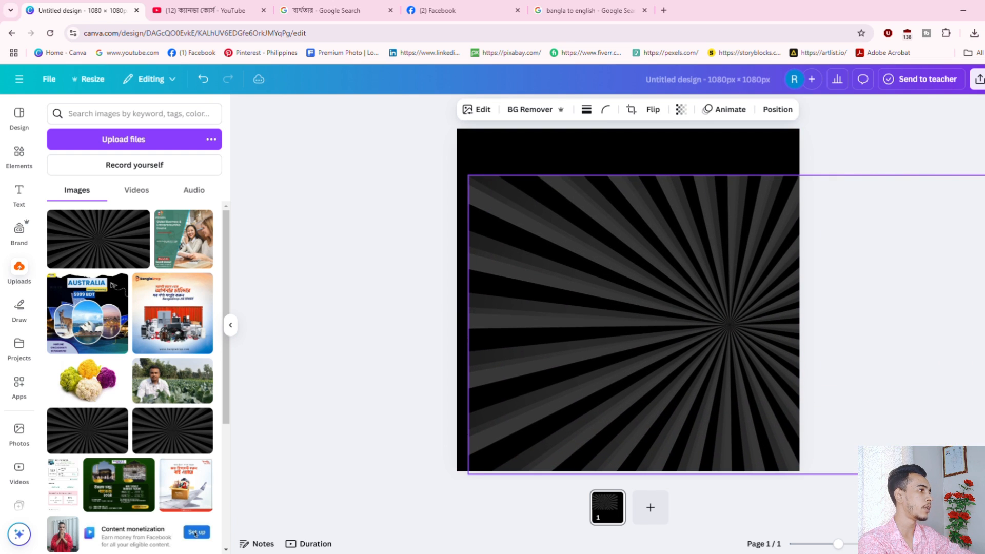
pyautogui.moveTo(682, 349); pyautogui.dragTo(567, 281)
pyautogui.moveTo(579, 222); pyautogui.dragTo(688, 309)
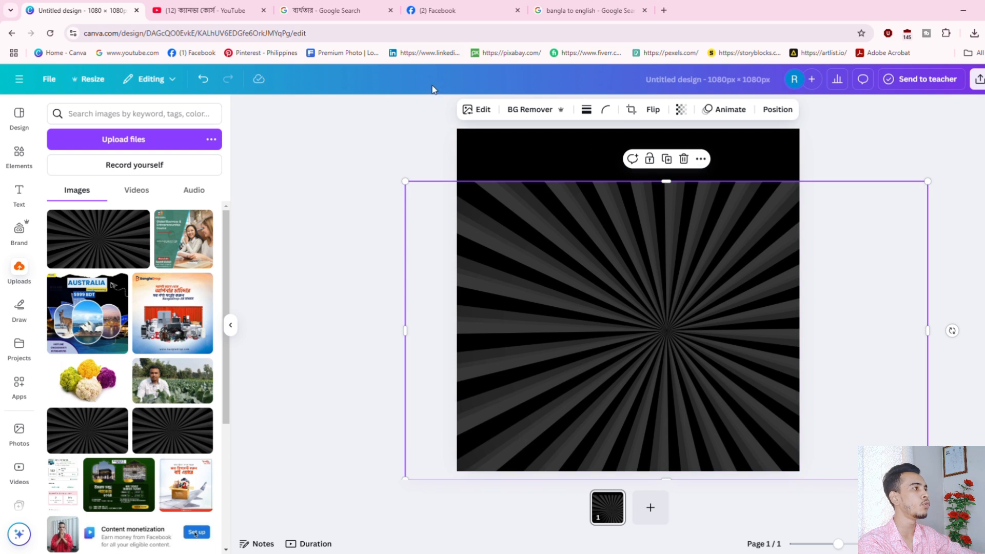
pyautogui.moveTo(611, 313); pyautogui.dragTo(700, 347)
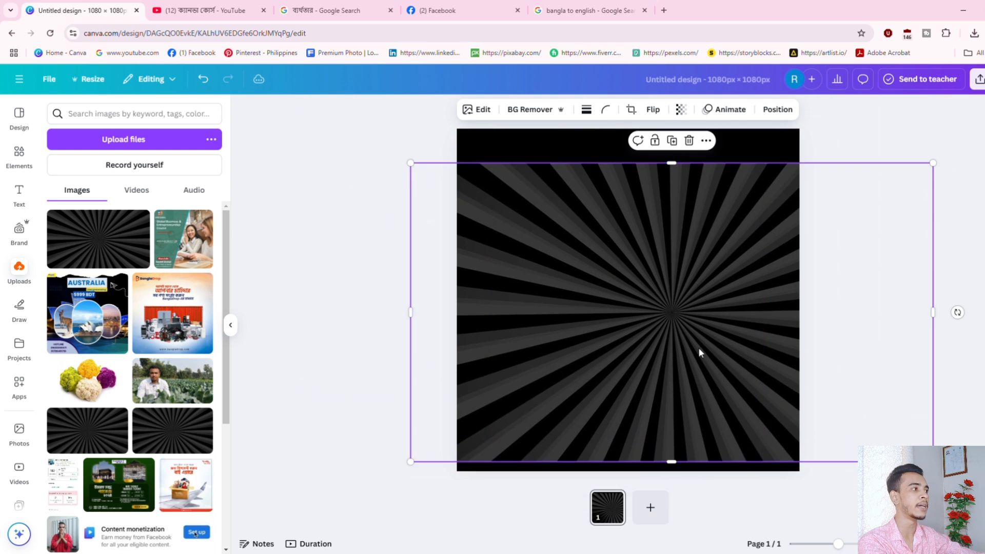
# Shrink and recentre the sunburst into a wide band across the page's middle.
pyautogui.moveTo(961, 463); pyautogui.dragTo(846, 380)
pyautogui.moveTo(875, 410); pyautogui.dragTo(939, 434)
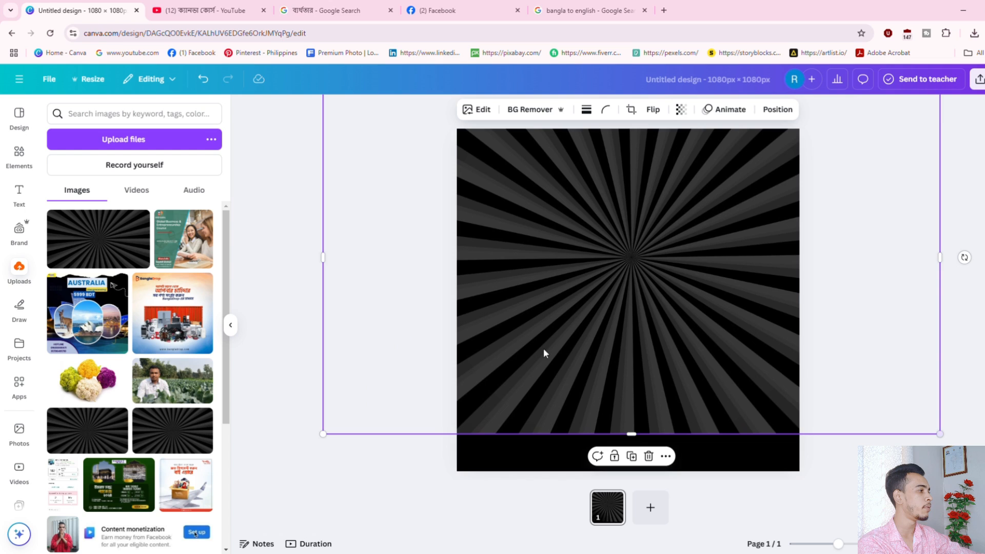
pyautogui.moveTo(563, 343); pyautogui.dragTo(577, 390)
pyautogui.moveTo(640, 394)
pyautogui.mouseDown()
pyautogui.moveTo(622, 394)
pyautogui.moveTo(642, 393)
pyautogui.mouseUp()
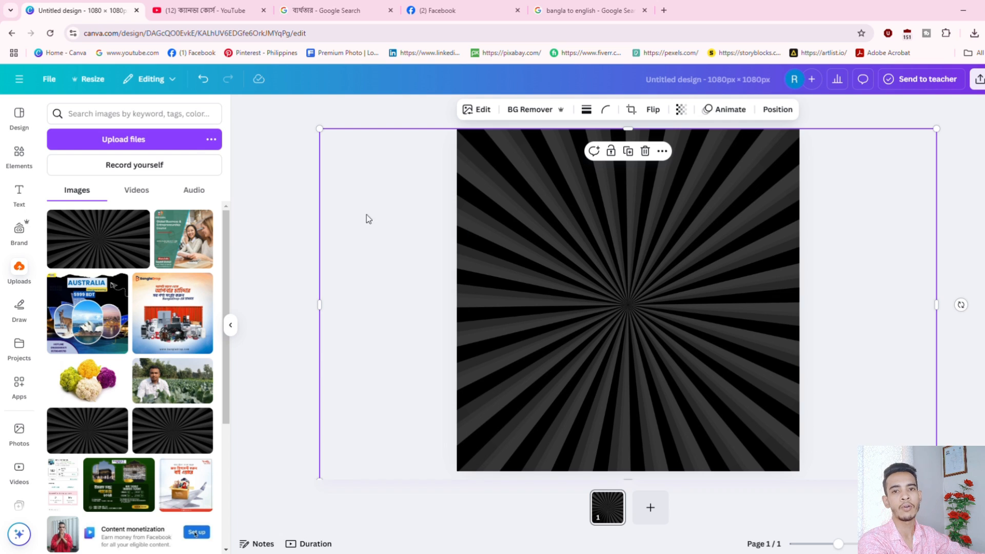
pyautogui.moveTo(320, 129); pyautogui.dragTo(646, 268)
pyautogui.moveTo(749, 411); pyautogui.dragTo(601, 342)
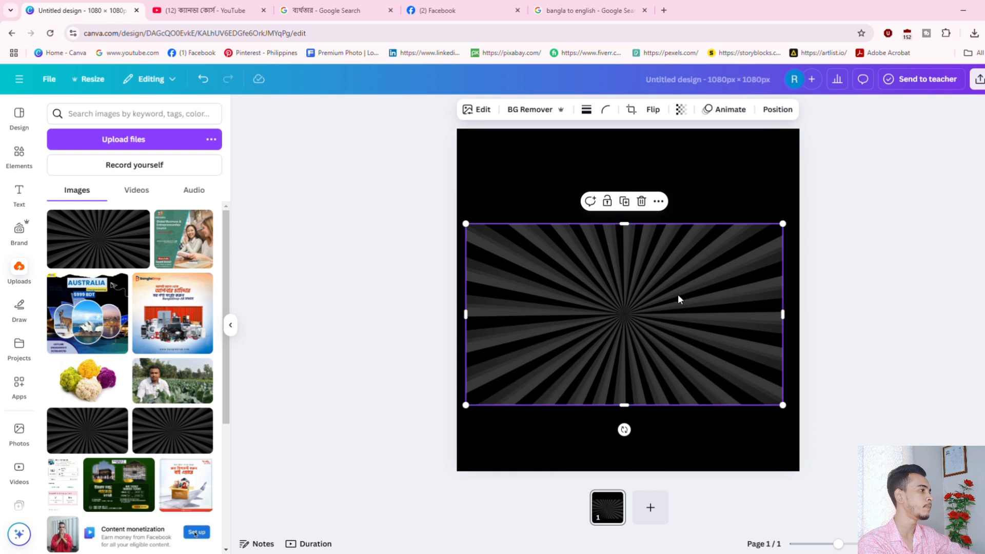
# Browse the sunburst's context menu and nudge the image slightly up-left.
pyautogui.rightClick(593, 290)
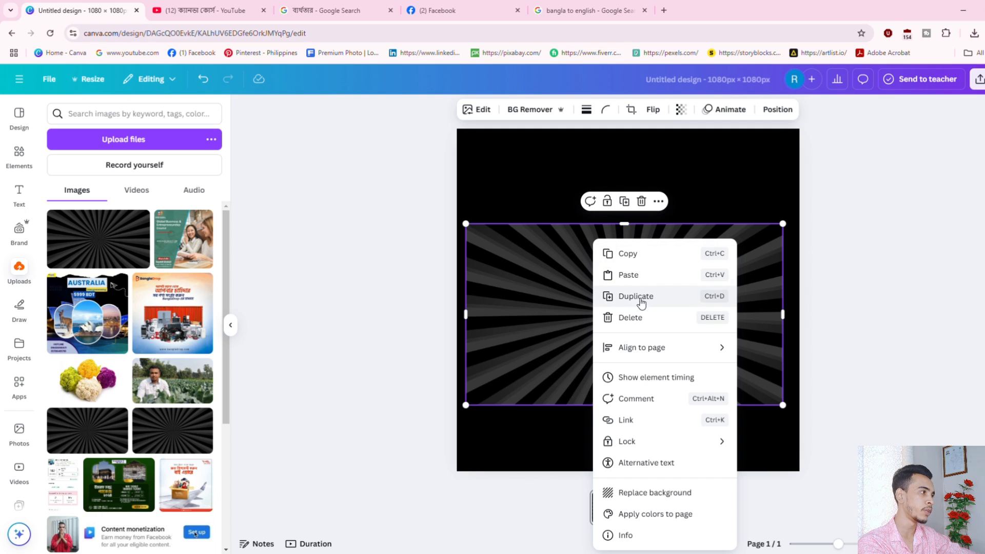
pyautogui.click(591, 292)
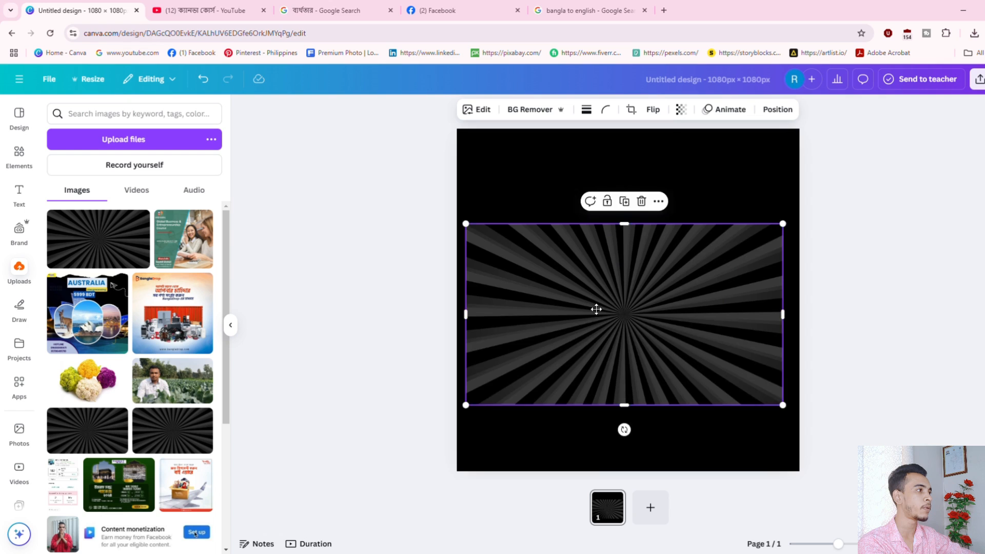
pyautogui.moveTo(596, 309)
pyautogui.mouseDown()
pyautogui.moveTo(576, 291)
pyautogui.moveTo(590, 303)
pyautogui.mouseUp()
pyautogui.rightClick(580, 261)
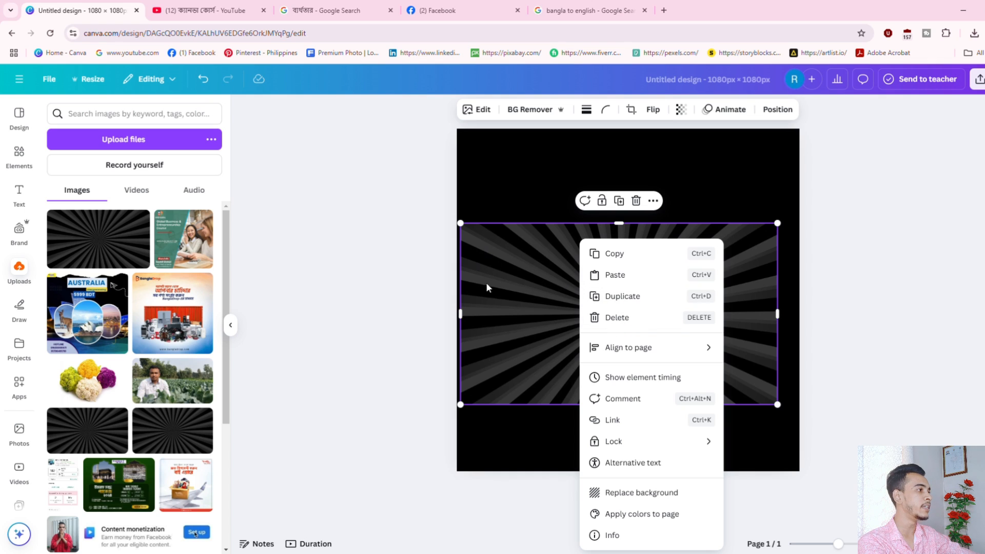
pyautogui.click(525, 300)
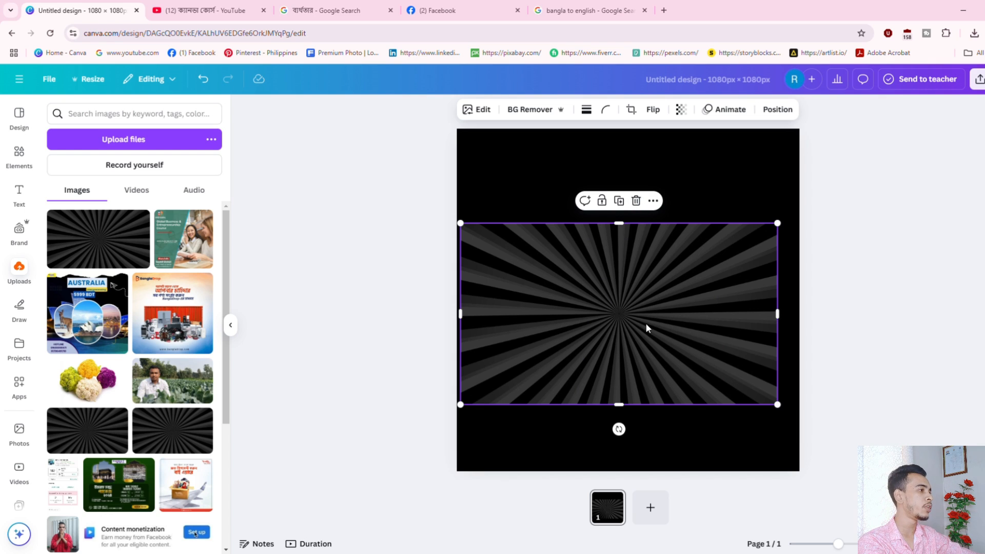
# Look through the sunburst's Lock options, then pull its top-left corner inward.
pyautogui.rightClick(647, 268)
pyautogui.moveTo(688, 359)
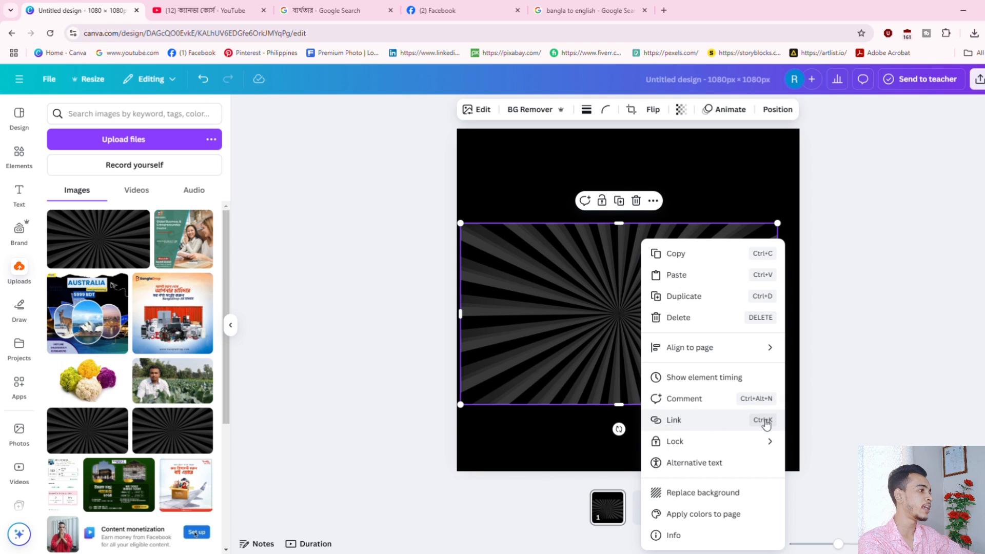
pyautogui.moveTo(686, 447)
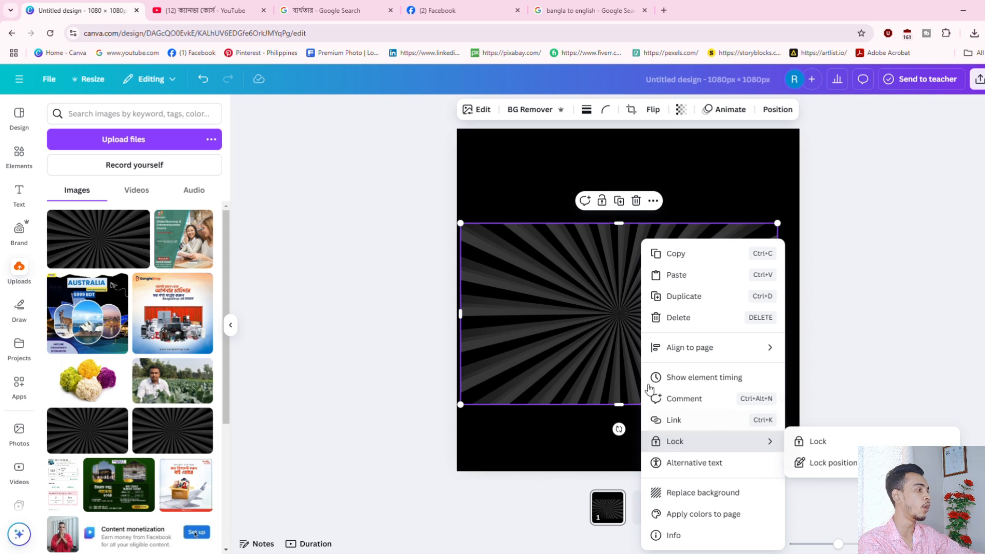
pyautogui.click(594, 312)
pyautogui.moveTo(466, 233); pyautogui.dragTo(493, 249)
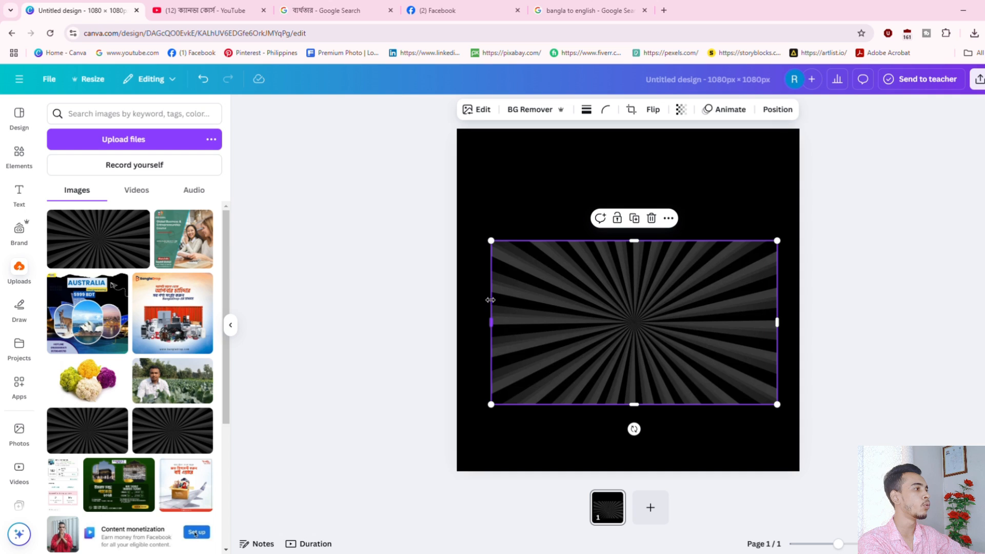
# Add the green course image, shrink it and line it up with the sunburst.
pyautogui.click(184, 243)
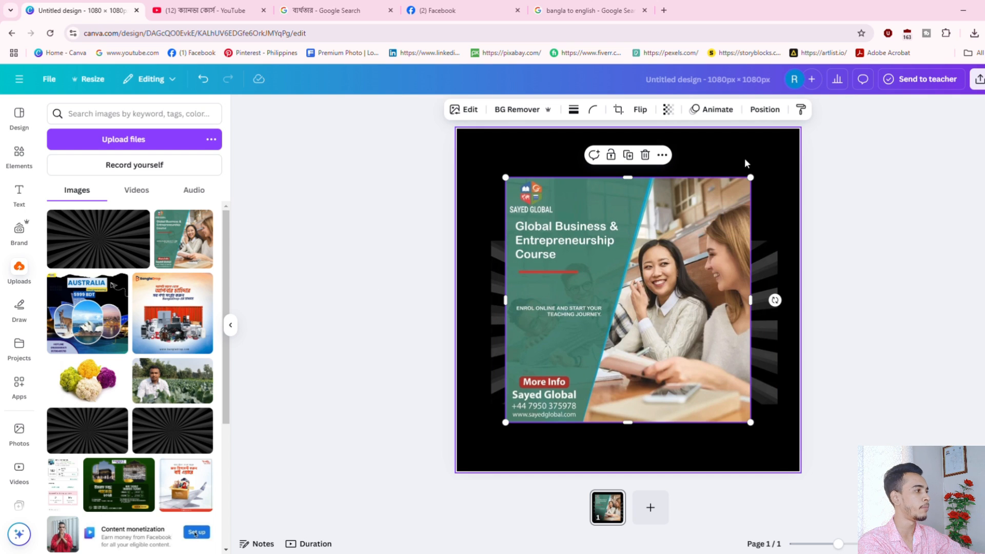
pyautogui.moveTo(751, 178); pyautogui.dragTo(648, 281)
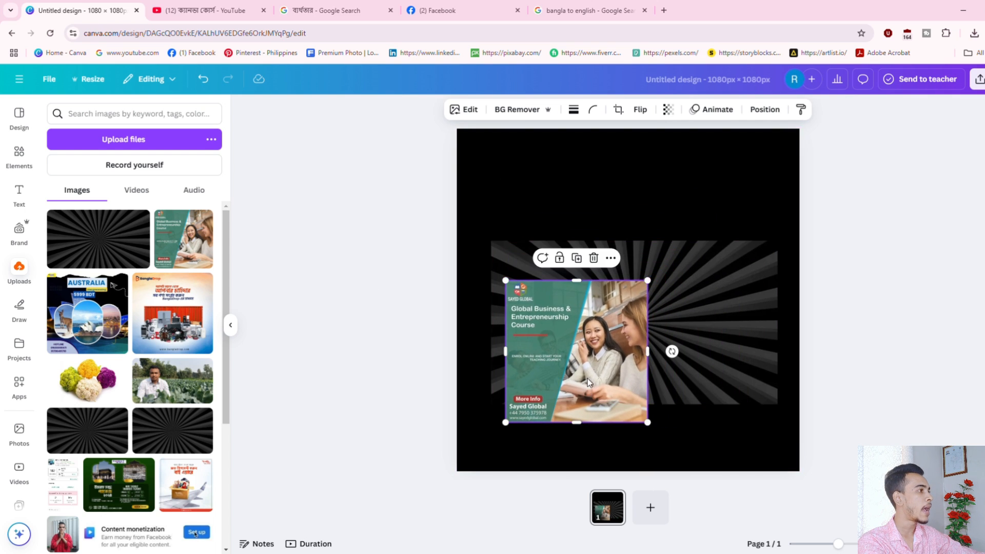
pyautogui.moveTo(600, 344); pyautogui.dragTo(610, 309)
pyautogui.moveTo(701, 346); pyautogui.dragTo(728, 359)
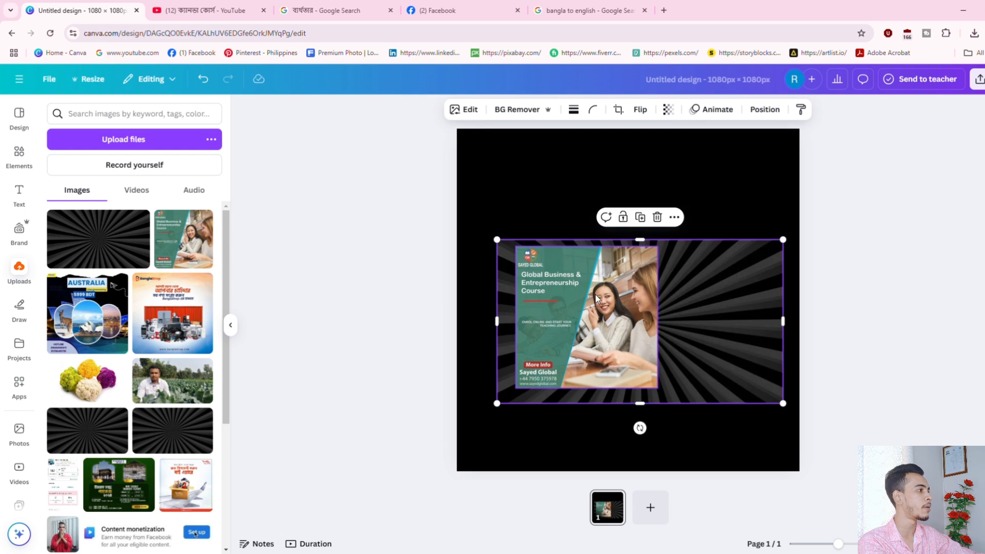
pyautogui.moveTo(597, 297)
pyautogui.mouseDown()
pyautogui.moveTo(598, 311)
pyautogui.moveTo(597, 300)
pyautogui.mouseUp()
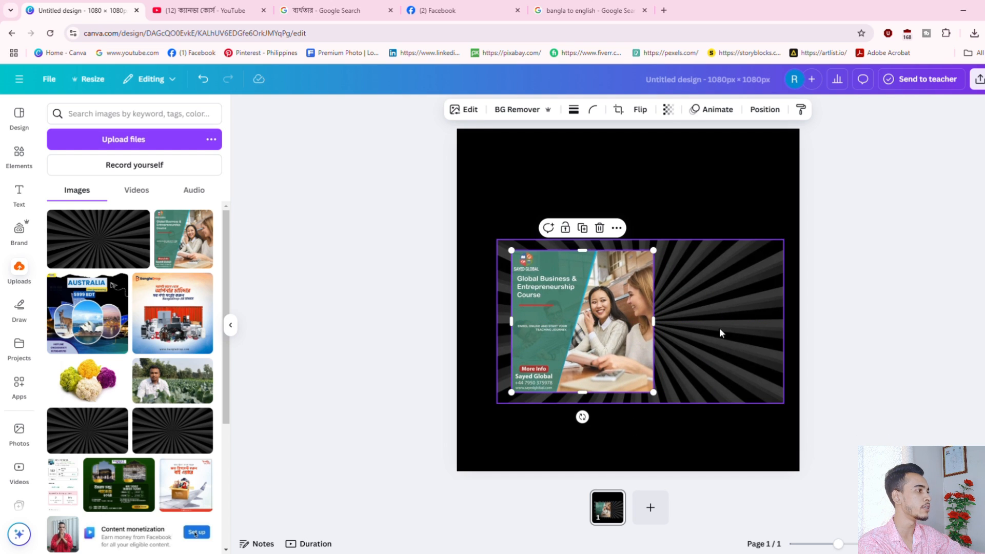
pyautogui.moveTo(720, 330)
pyautogui.mouseDown()
pyautogui.moveTo(754, 336)
pyautogui.moveTo(736, 328)
pyautogui.moveTo(720, 341)
pyautogui.mouseUp()
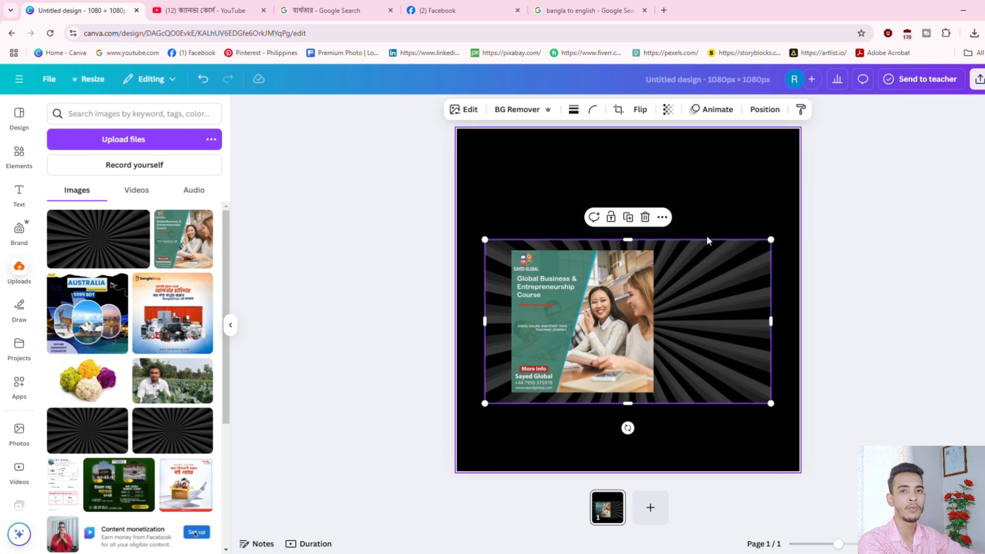
# Lock the sunburst background and confirm it stays put while moving the course image.
pyautogui.rightClick(705, 276)
pyautogui.moveTo(745, 447)
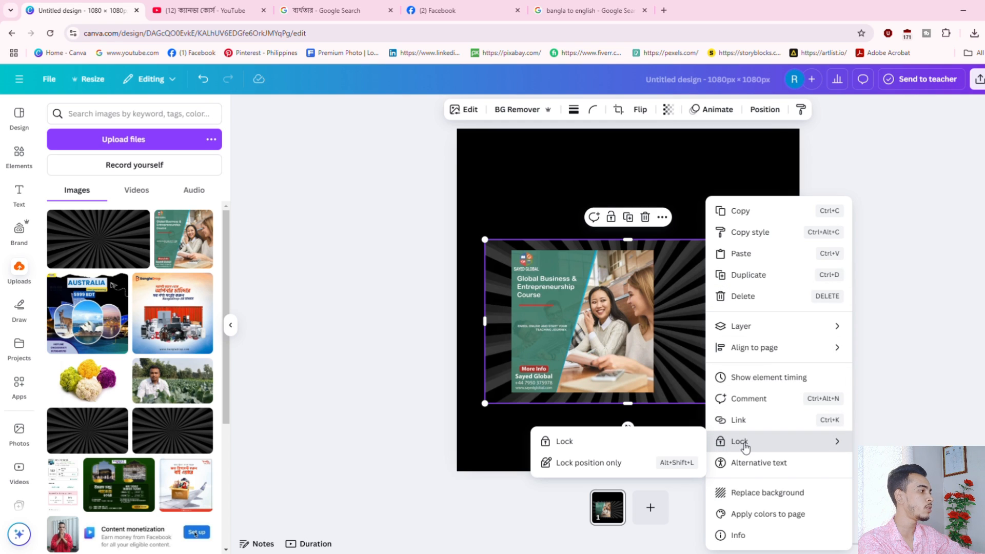
pyautogui.click(570, 441)
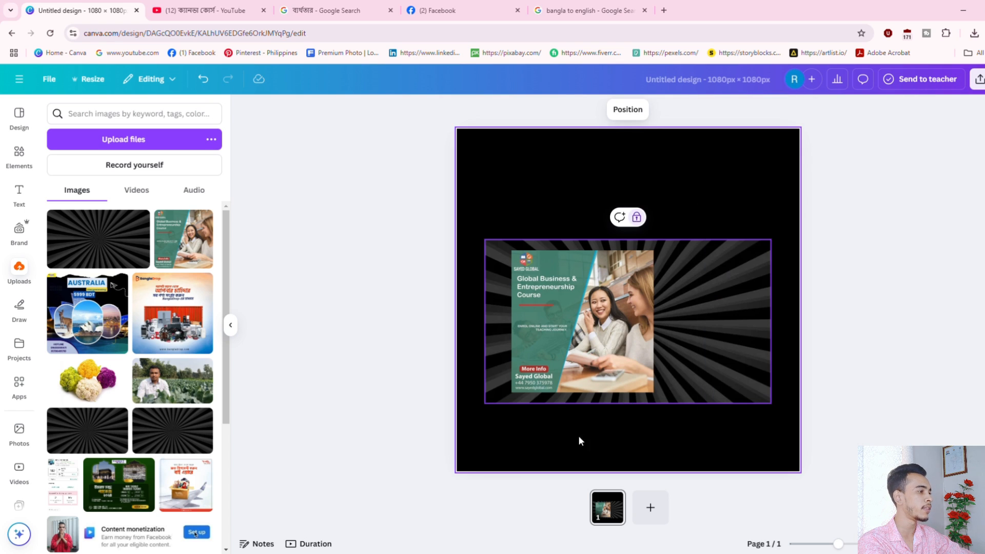
pyautogui.moveTo(704, 314); pyautogui.dragTo(702, 329)
pyautogui.click(632, 297)
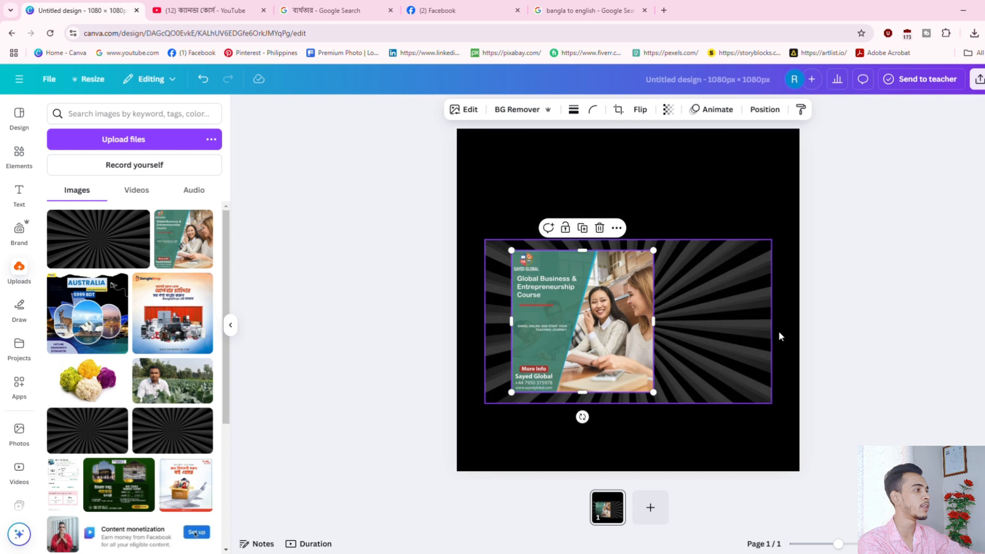
pyautogui.click(779, 336)
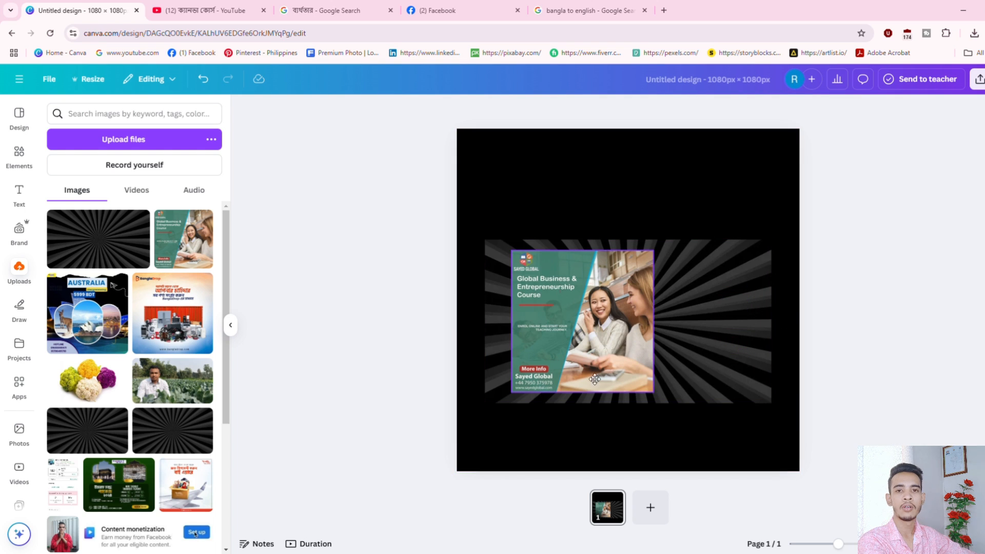
pyautogui.moveTo(595, 379)
pyautogui.mouseDown()
pyautogui.moveTo(567, 388)
pyautogui.moveTo(599, 368)
pyautogui.moveTo(571, 366)
pyautogui.moveTo(580, 369)
pyautogui.mouseUp()
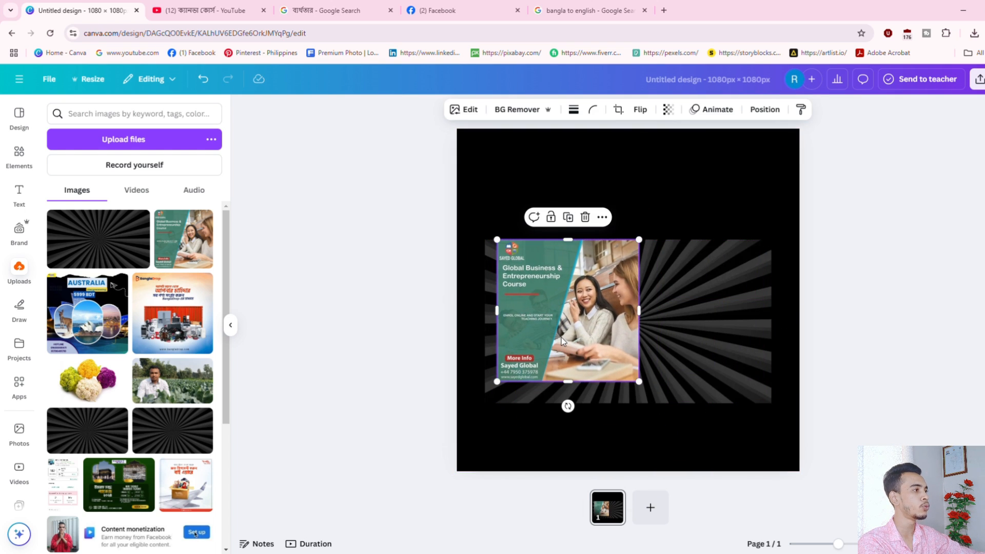
# Unlock the sunburst, delete the course image and reposition the sunburst on the canvas.
pyautogui.rightClick(712, 283)
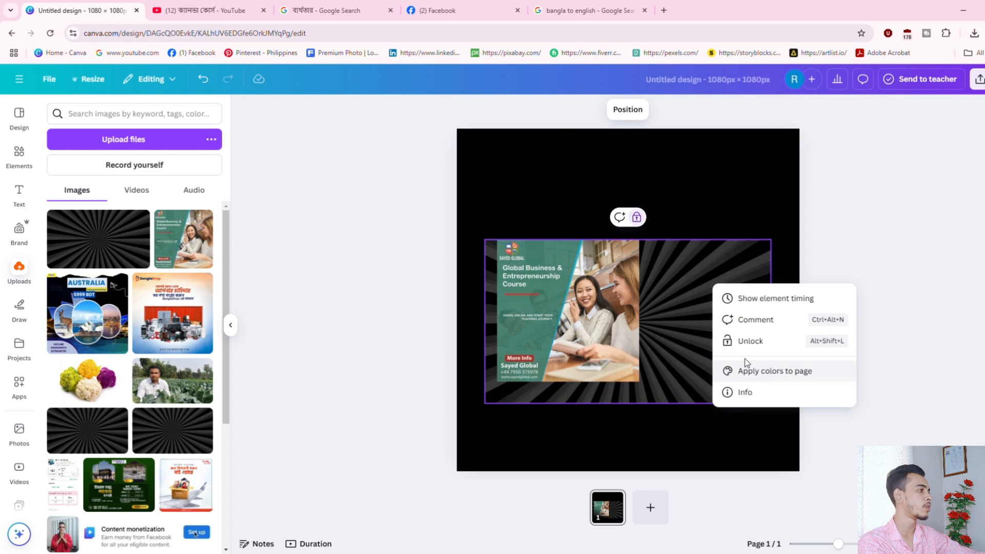
pyautogui.click(746, 340)
pyautogui.moveTo(727, 347)
pyautogui.mouseDown()
pyautogui.moveTo(703, 439)
pyautogui.moveTo(759, 390)
pyautogui.moveTo(716, 341)
pyautogui.mouseUp()
pyautogui.click(574, 318)
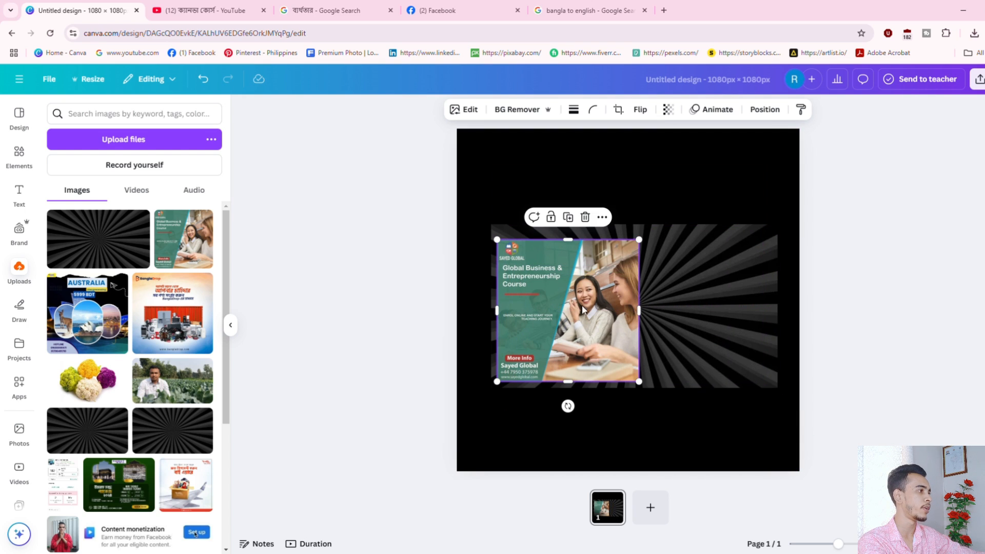
pyautogui.click(585, 217)
pyautogui.moveTo(616, 267)
pyautogui.mouseDown()
pyautogui.moveTo(601, 292)
pyautogui.moveTo(617, 281)
pyautogui.mouseUp()
pyautogui.rightClick(611, 260)
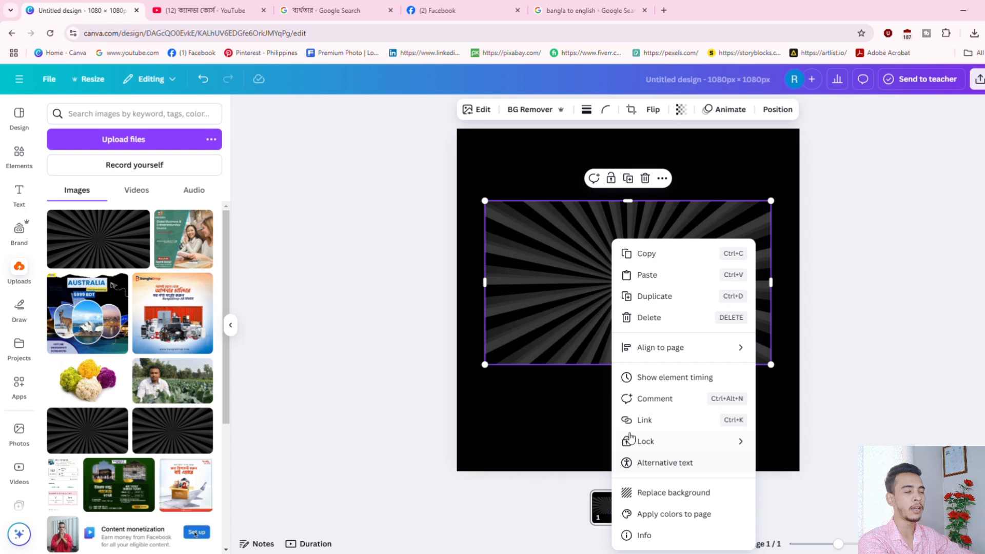
pyautogui.click(522, 253)
pyautogui.moveTo(611, 282); pyautogui.dragTo(605, 252)
# Set the sunburst as the page background and recrop it to fill the square edge to edge.
pyautogui.rightClick(605, 252)
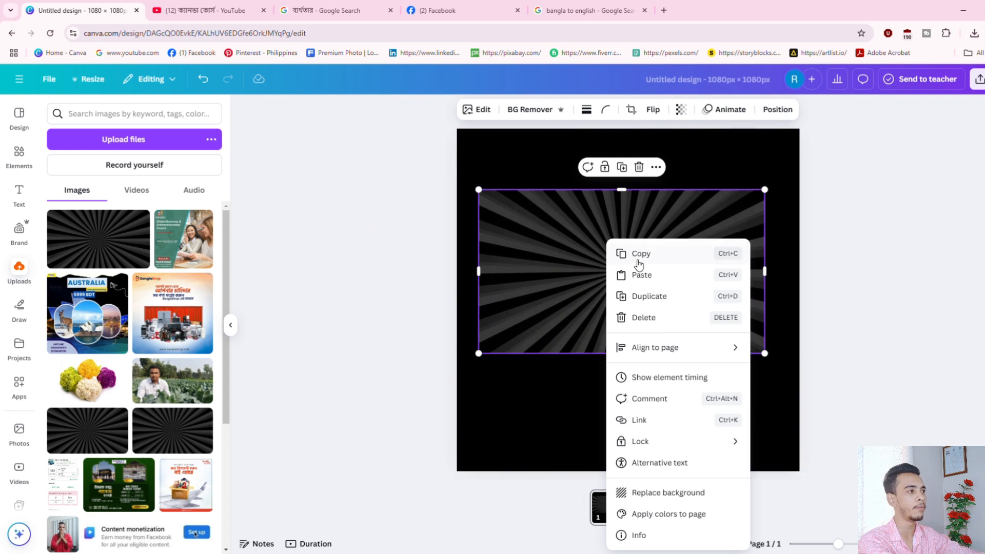
pyautogui.click(670, 495)
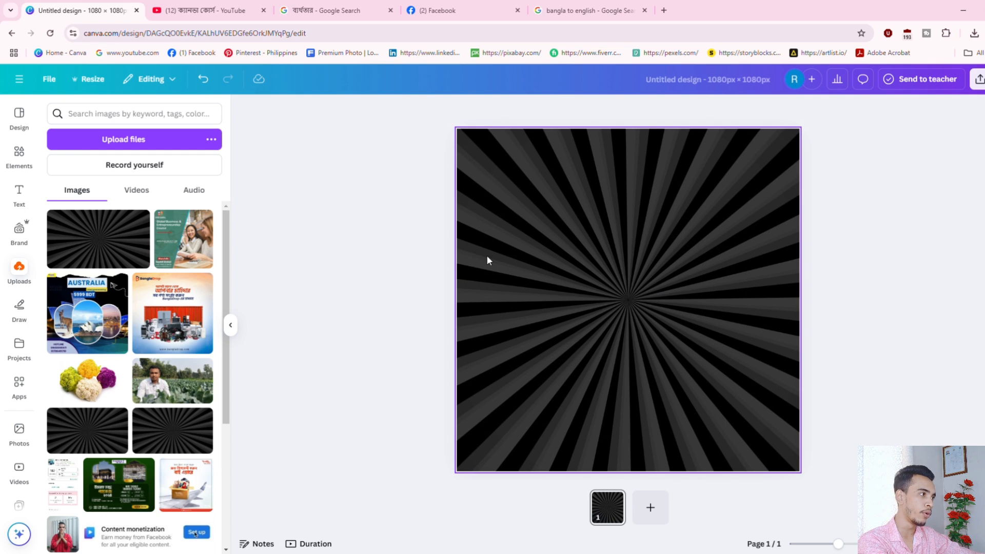
pyautogui.doubleClick(593, 273)
pyautogui.moveTo(530, 288); pyautogui.dragTo(577, 323)
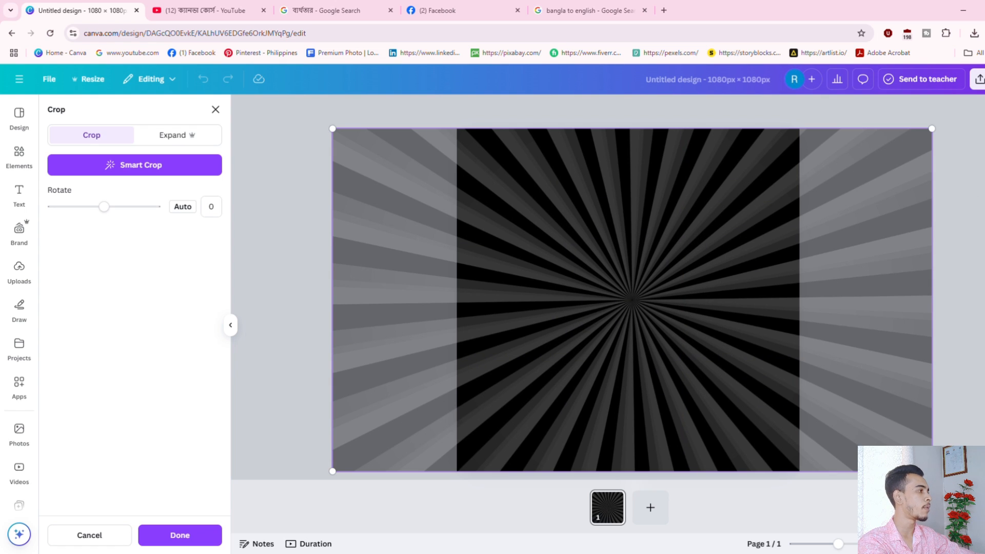
pyautogui.click(195, 534)
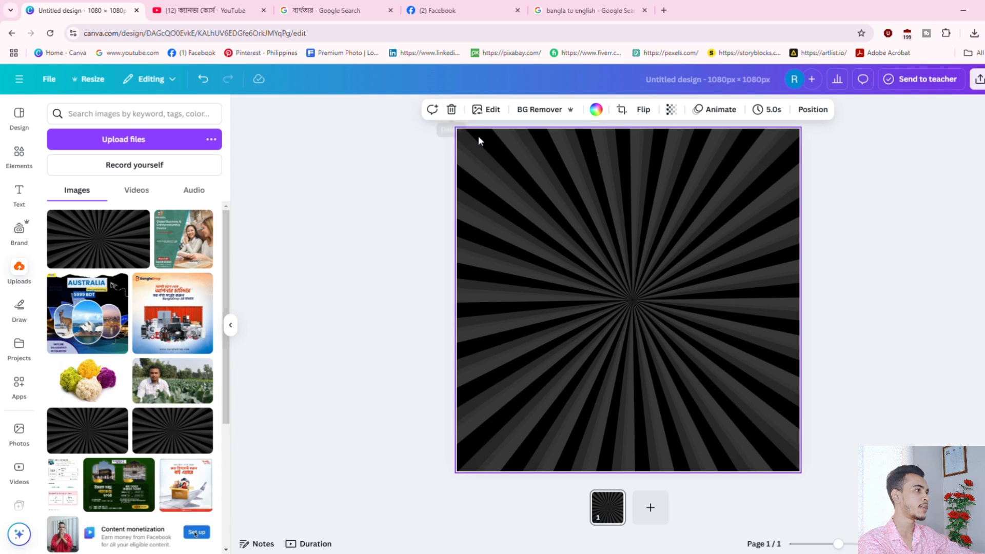
# Delete the sunburst background, undo with Ctrl+Z, and bring up its Edit options.
pyautogui.click(451, 110)
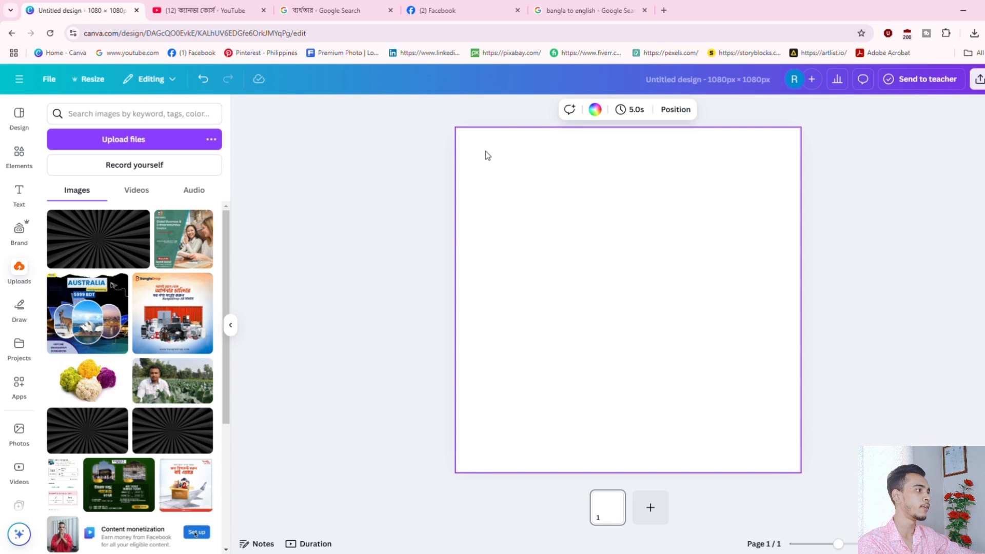
pyautogui.hotkey('ctrl', 'z')
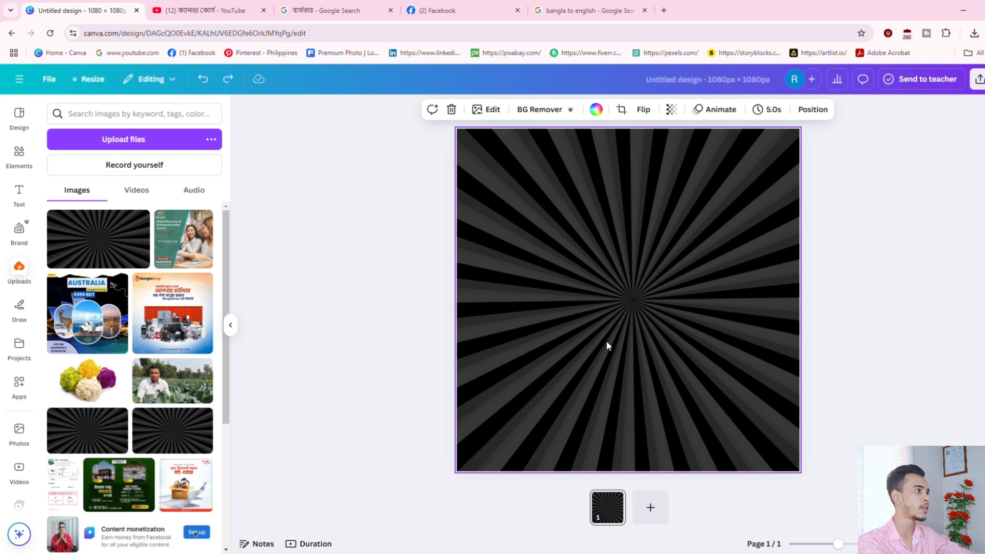
pyautogui.click(485, 110)
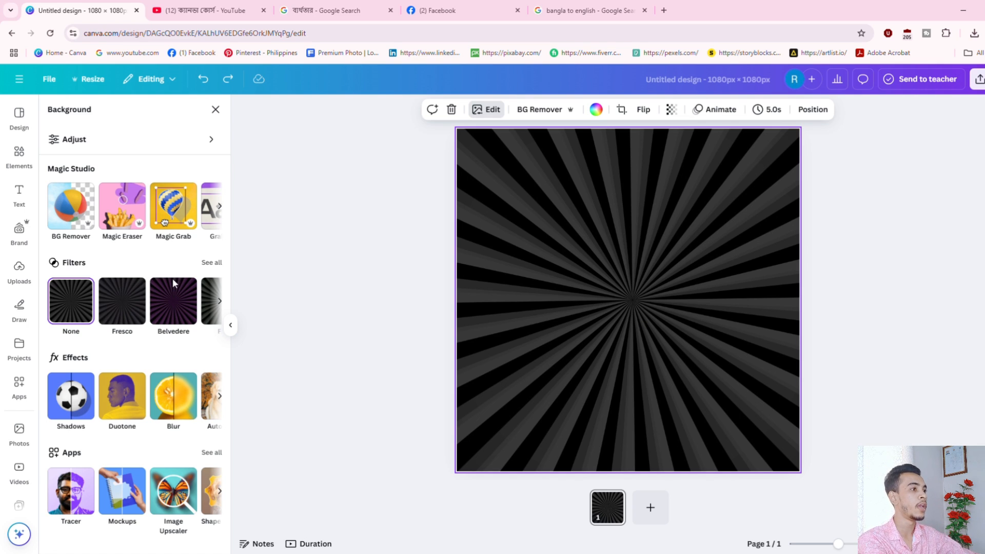
pyautogui.click(176, 298)
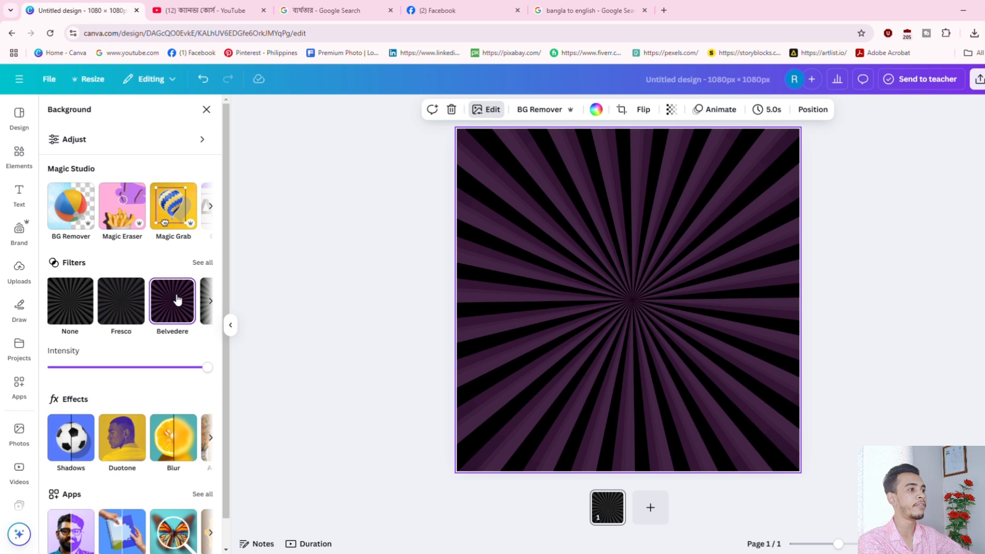
pyautogui.click(204, 264)
pyautogui.scroll(-1, 210, 267)
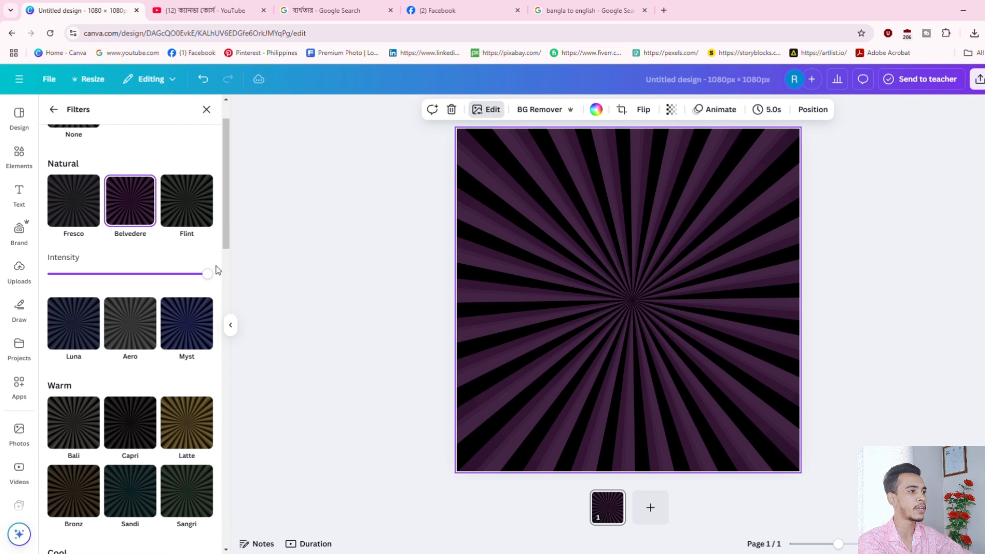
pyautogui.moveTo(207, 274)
pyautogui.mouseDown()
pyautogui.moveTo(63, 277)
pyautogui.moveTo(215, 279)
pyautogui.mouseUp()
pyautogui.scroll(-11, 106, 393)
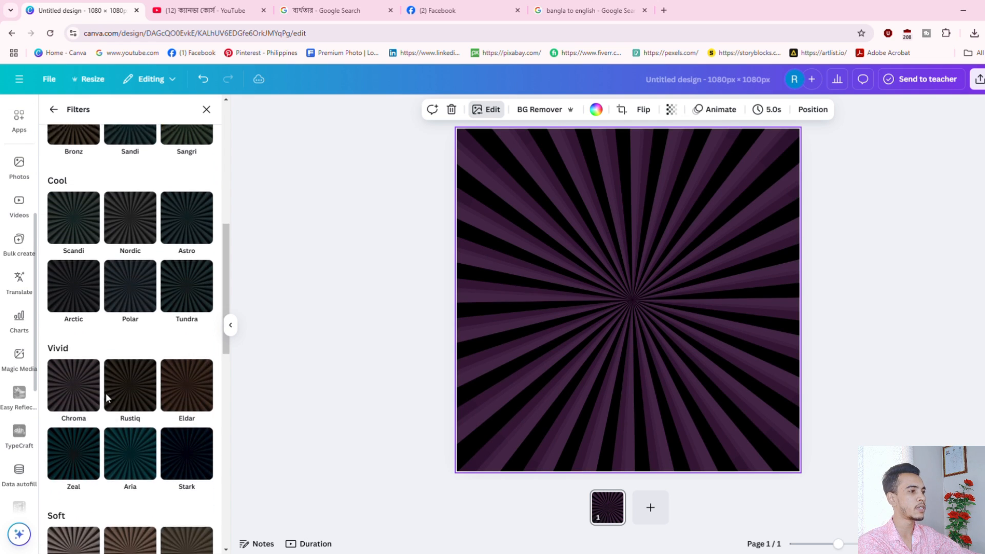
pyautogui.scroll(10, 106, 393)
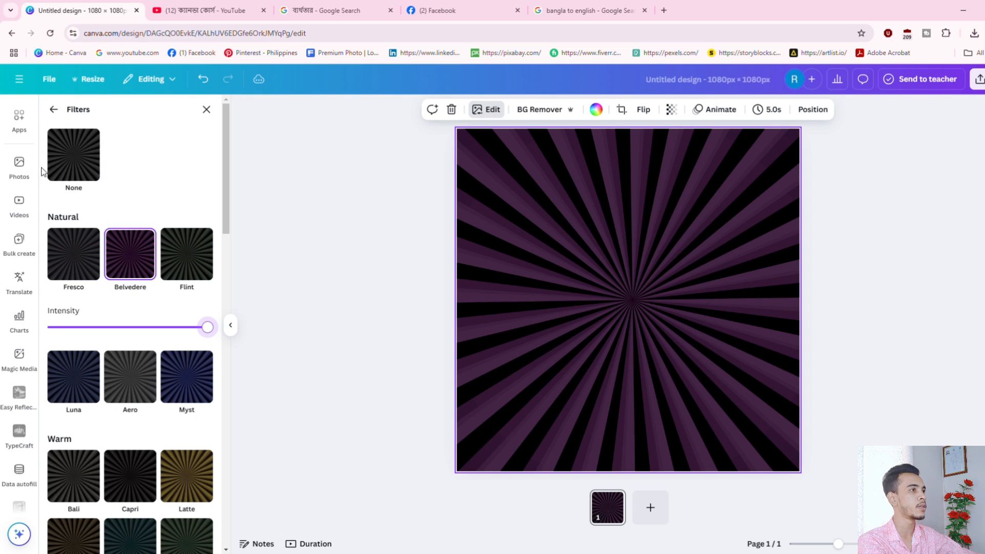
pyautogui.click(80, 152)
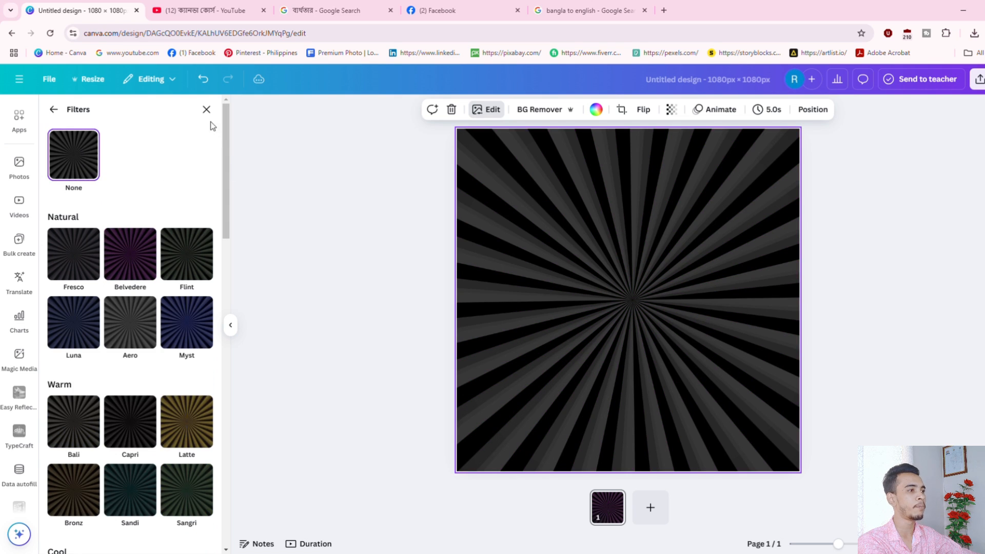
pyautogui.click(206, 109)
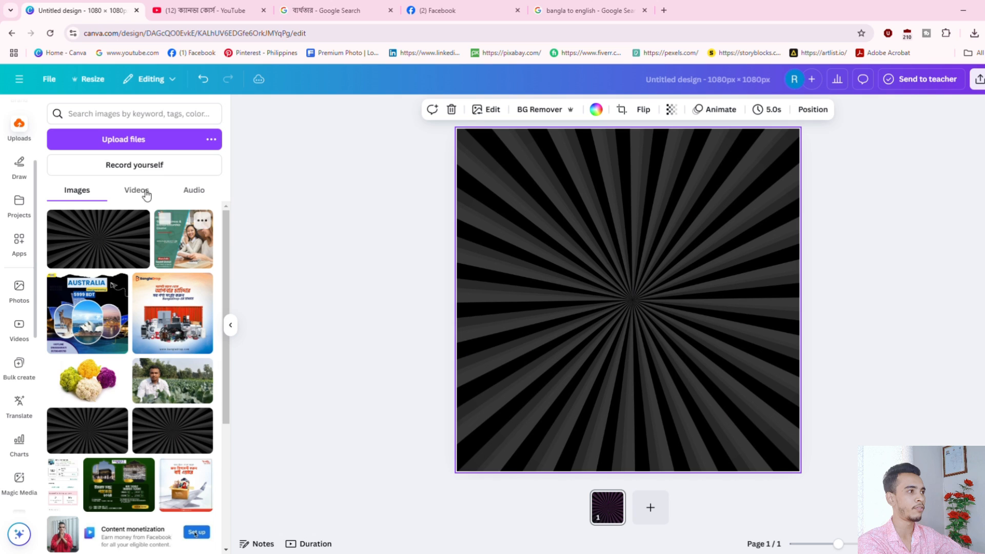
pyautogui.click(487, 109)
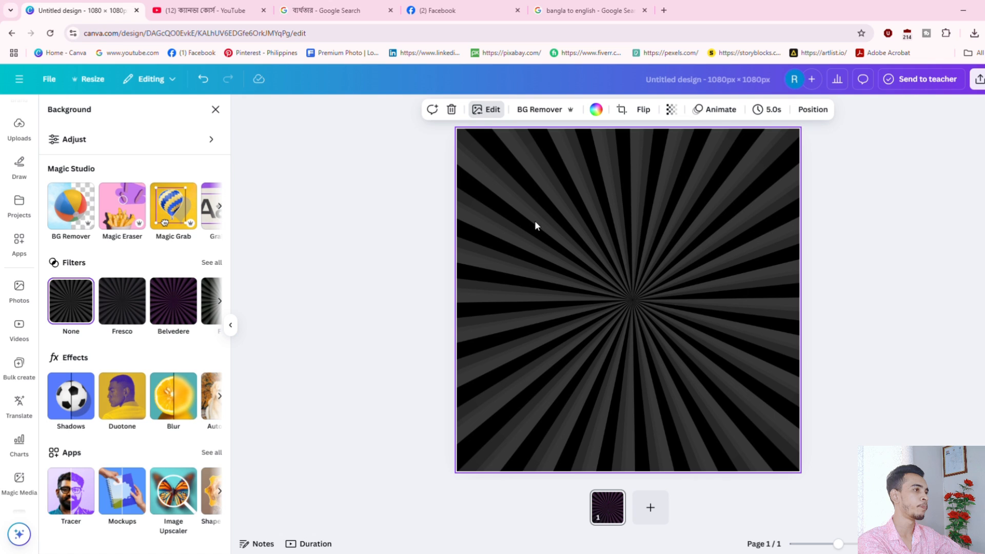
# Try the background's colour and crop-rotate options, leaving its rotation at 0.
pyautogui.click(597, 110)
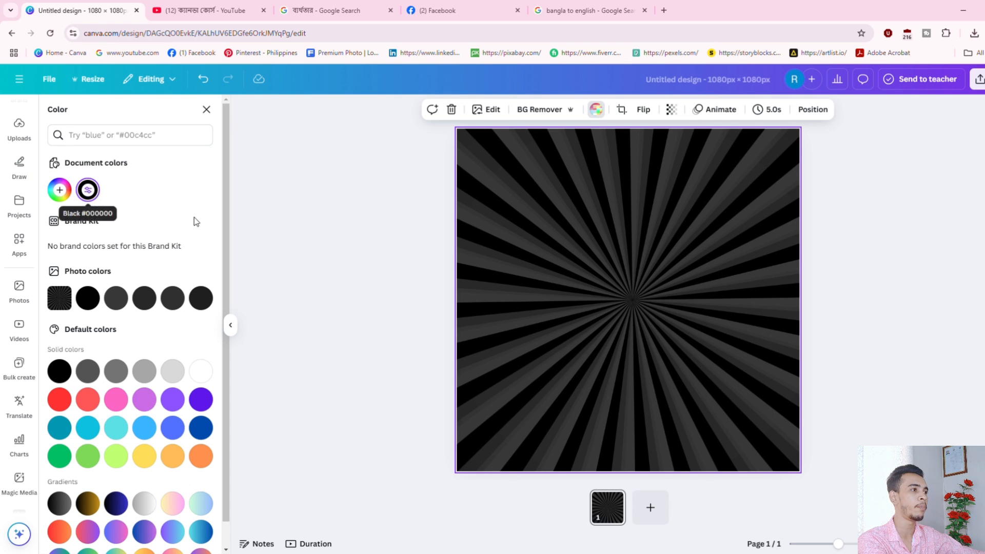
pyautogui.click(622, 110)
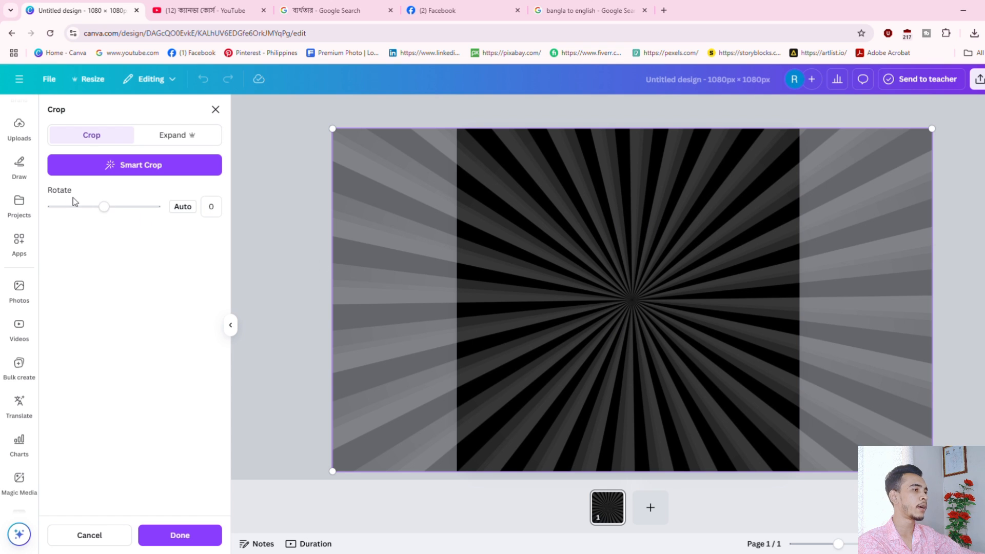
pyautogui.moveTo(103, 207)
pyautogui.mouseDown()
pyautogui.moveTo(90, 209)
pyautogui.moveTo(108, 215)
pyautogui.mouseUp()
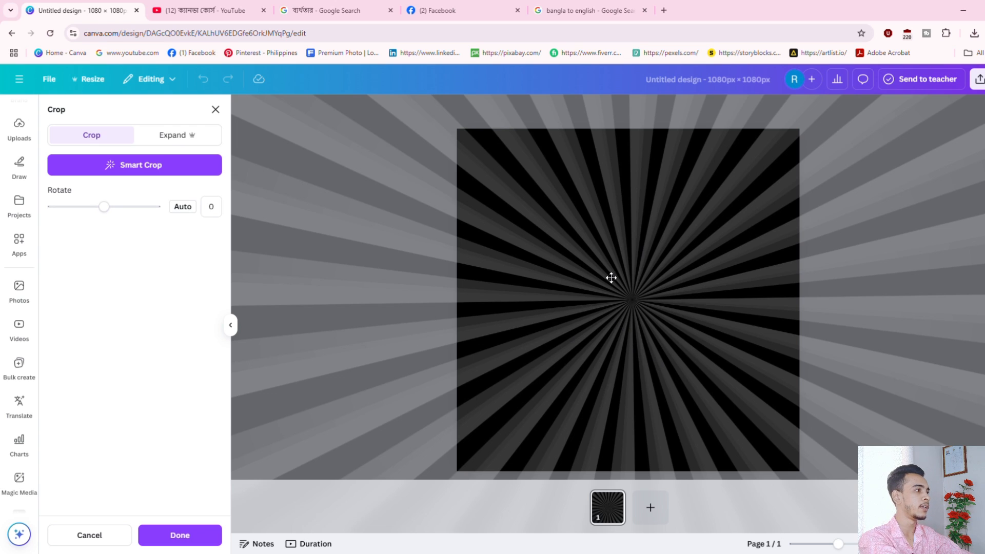
pyautogui.click(238, 128)
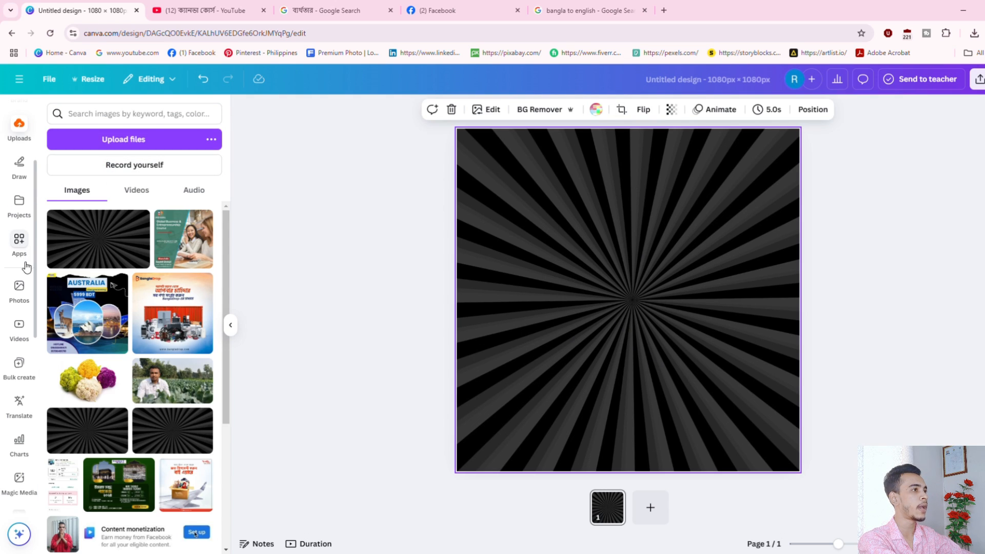
pyautogui.scroll(3, 25, 266)
pyautogui.click(19, 154)
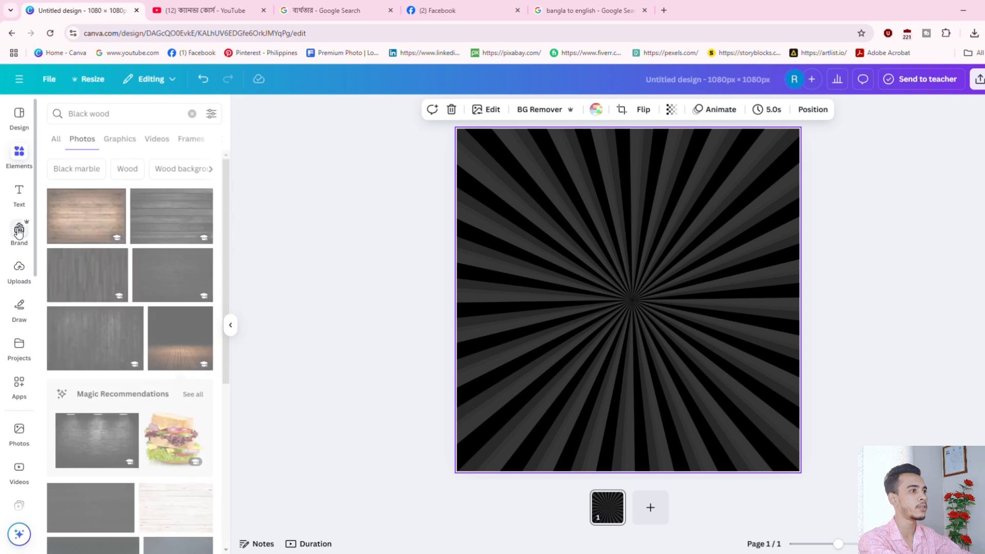
pyautogui.click(20, 267)
pyautogui.click(28, 157)
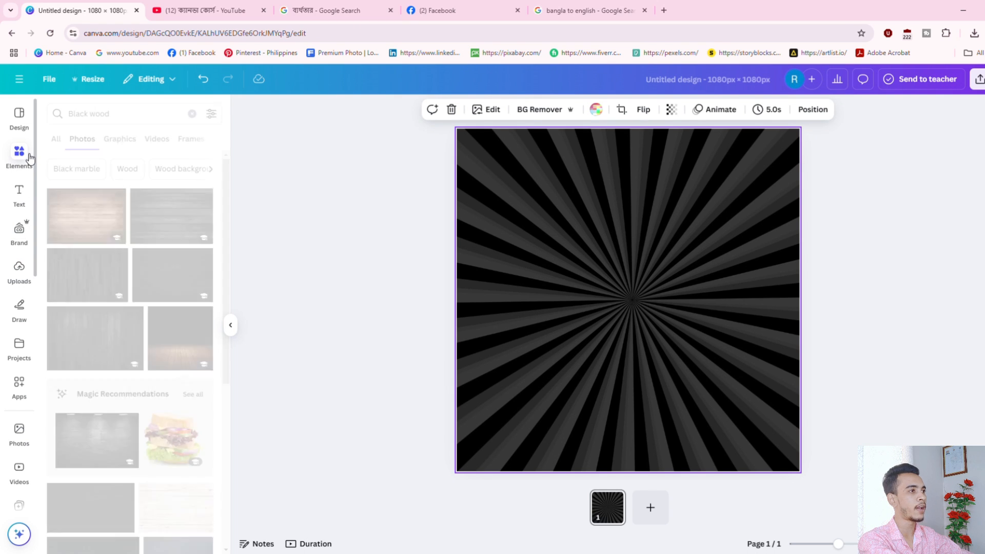
pyautogui.click(19, 267)
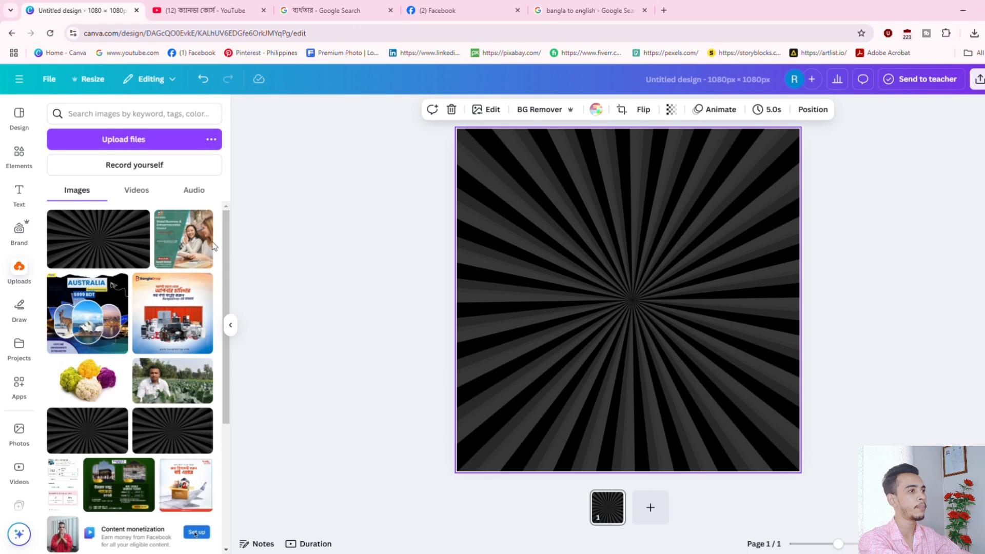
pyautogui.click(183, 239)
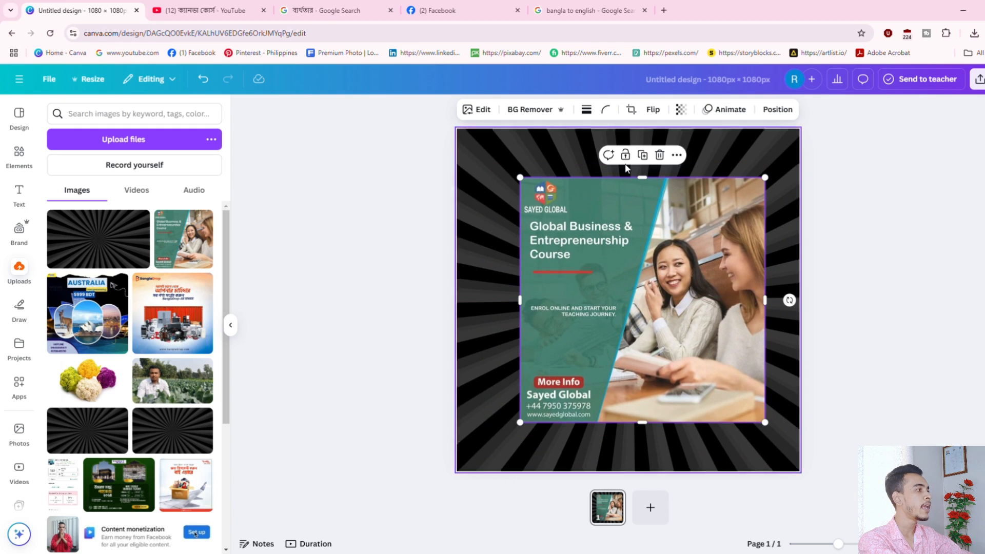
pyautogui.click(631, 109)
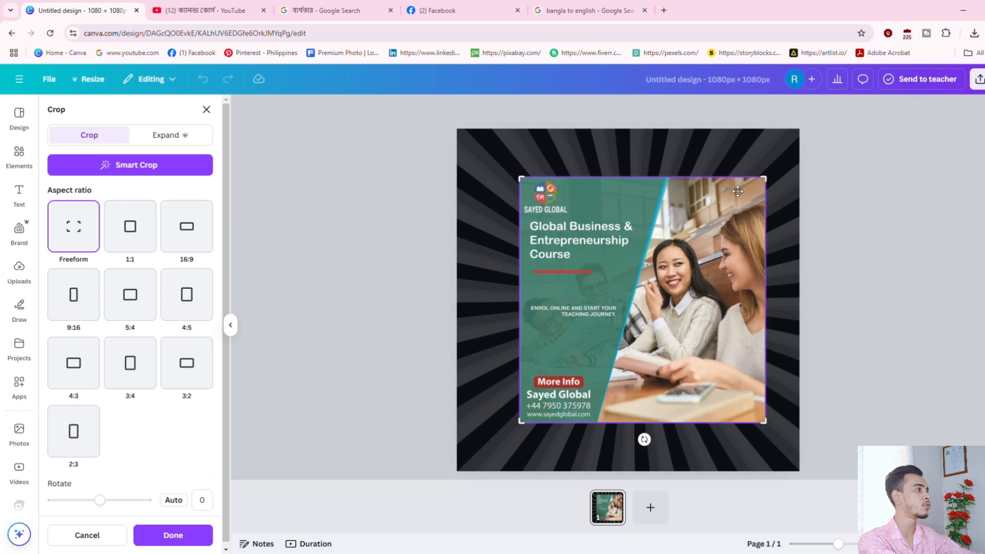
pyautogui.moveTo(771, 187); pyautogui.dragTo(745, 193)
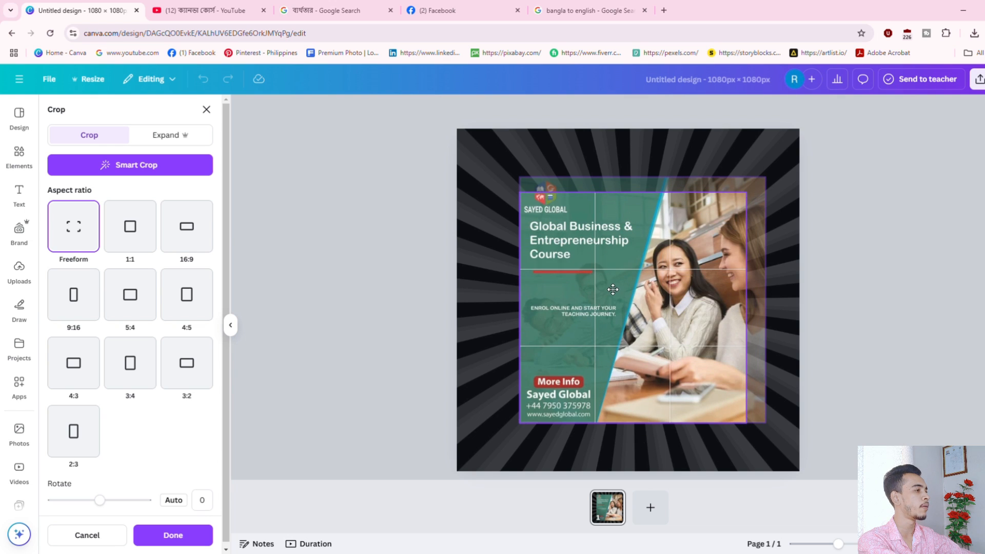
pyautogui.moveTo(526, 196); pyautogui.dragTo(634, 300)
pyautogui.moveTo(717, 364); pyautogui.dragTo(703, 349)
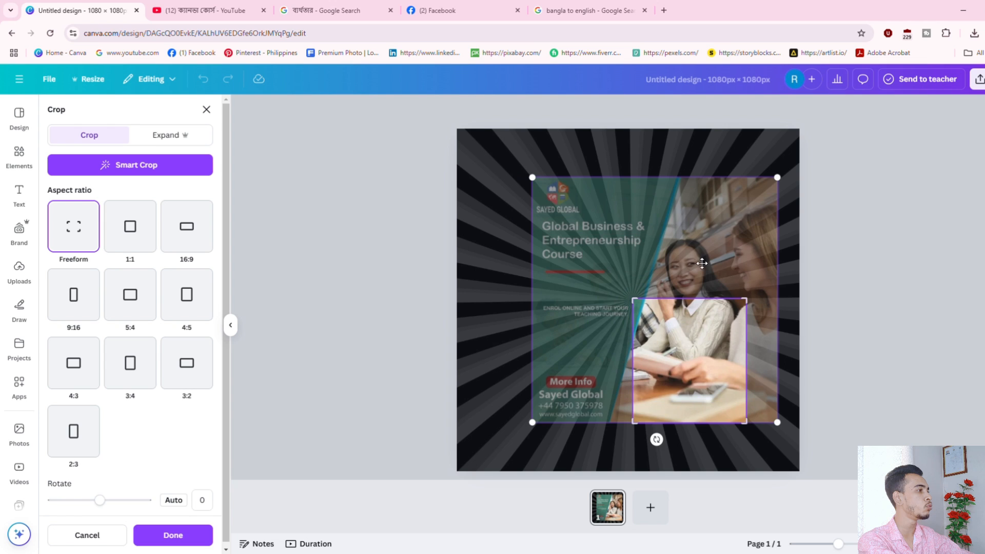
pyautogui.moveTo(694, 241); pyautogui.dragTo(687, 311)
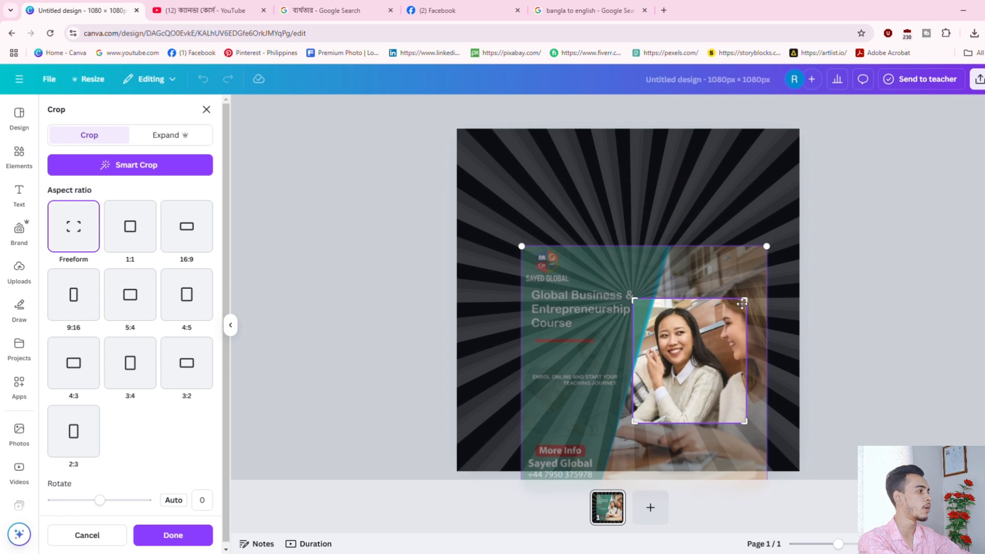
pyautogui.moveTo(752, 303); pyautogui.dragTo(735, 305)
pyautogui.moveTo(640, 304); pyautogui.dragTo(656, 308)
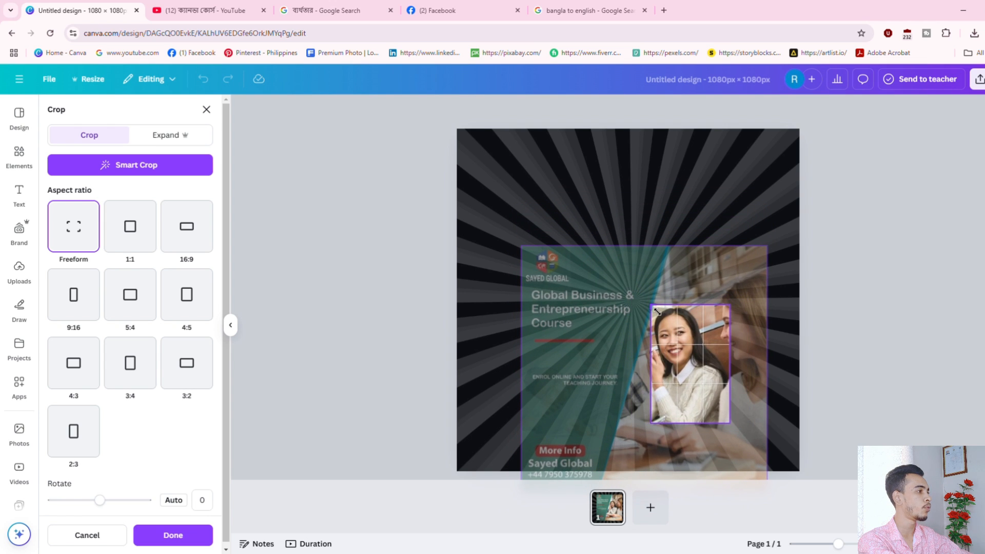
pyautogui.click(178, 541)
pyautogui.moveTo(701, 357); pyautogui.dragTo(624, 255)
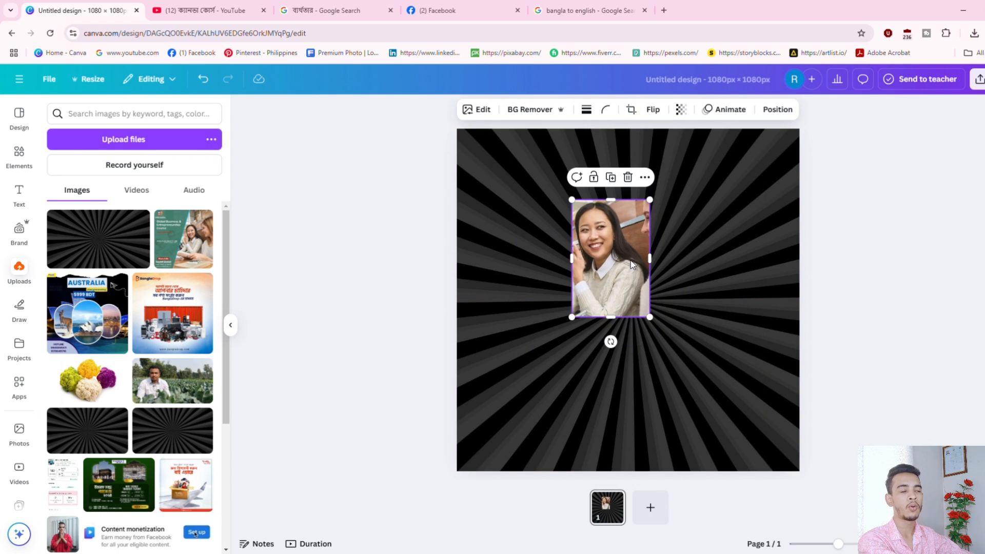
pyautogui.press('Delete')
# Check the sunburst background's flip options and re-add the course promo image.
pyautogui.click(665, 268)
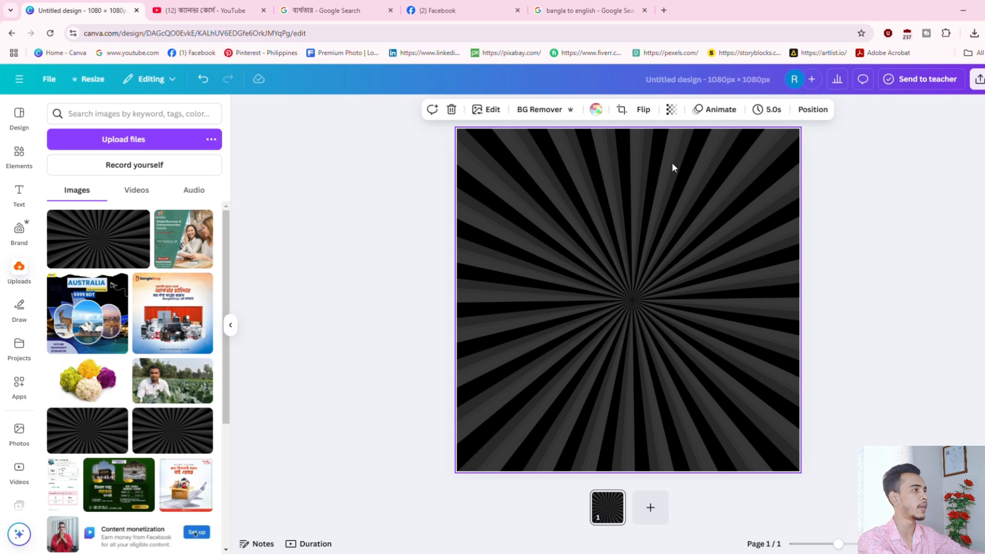
pyautogui.click(645, 110)
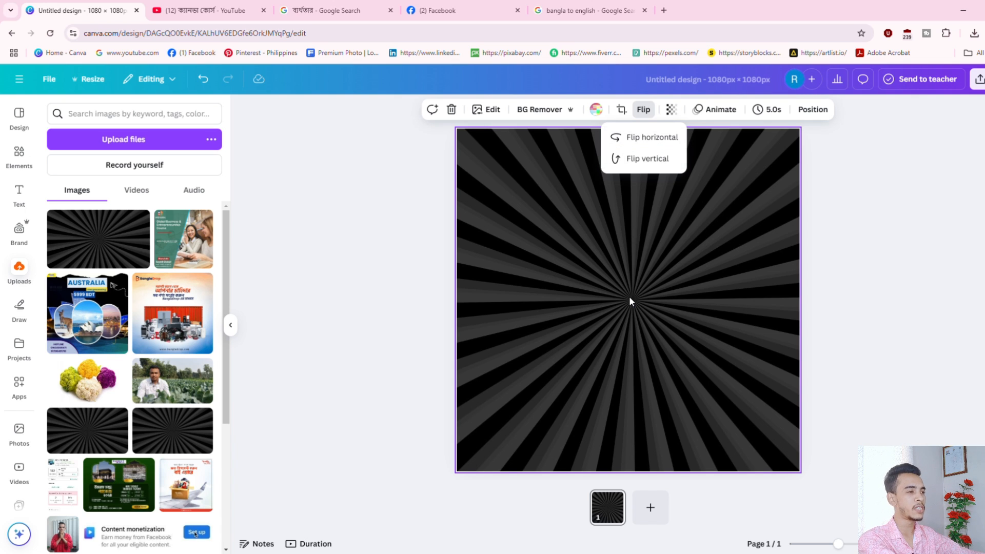
pyautogui.click(182, 251)
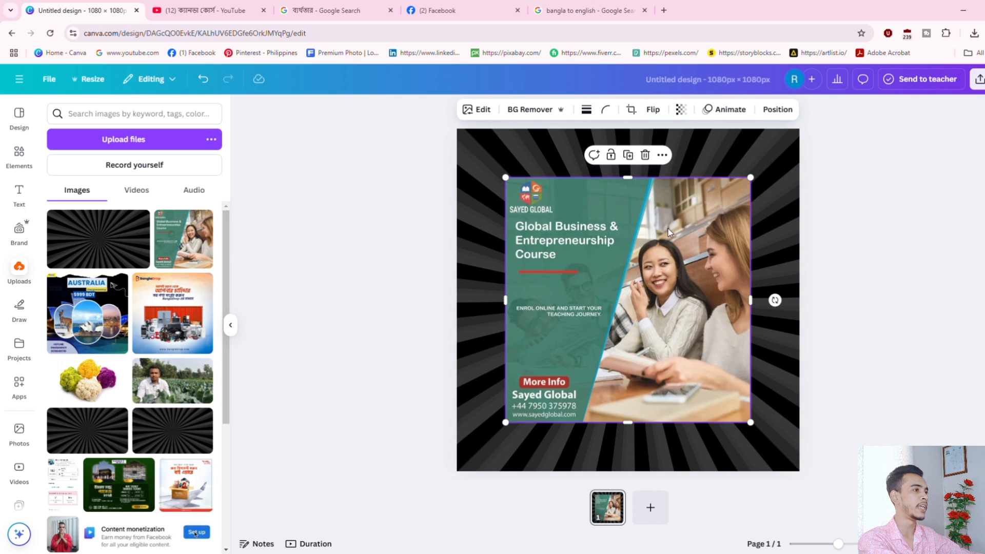
pyautogui.moveTo(549, 264)
pyautogui.mouseDown()
pyautogui.moveTo(557, 278)
pyautogui.moveTo(535, 270)
pyautogui.mouseUp()
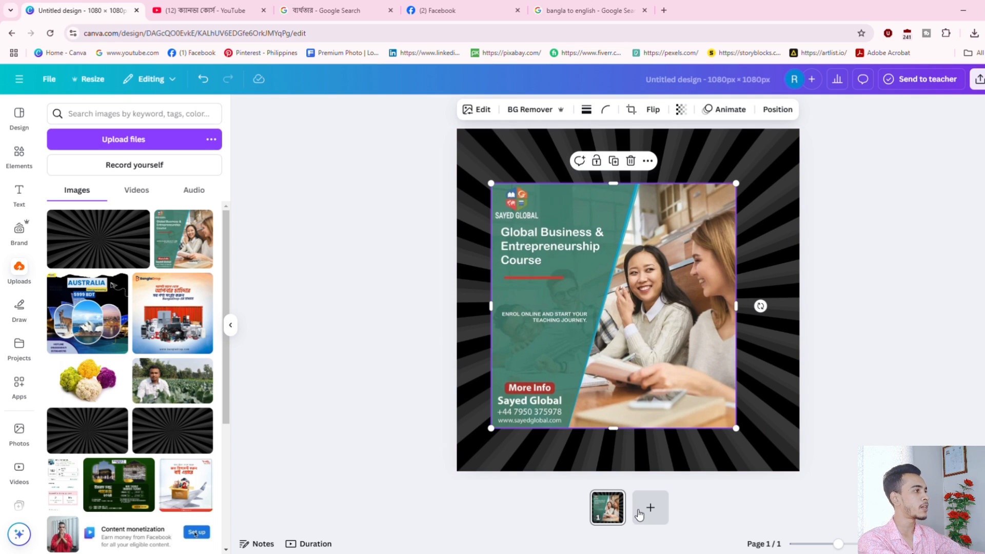
# Try flipping the course image vertically and horizontally, then delete it.
pyautogui.click(661, 110)
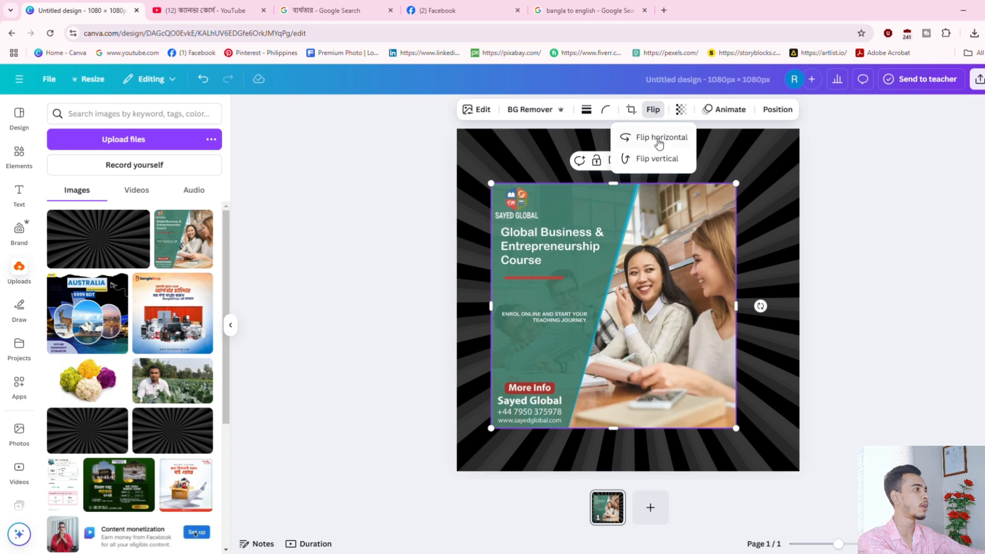
pyautogui.click(671, 163)
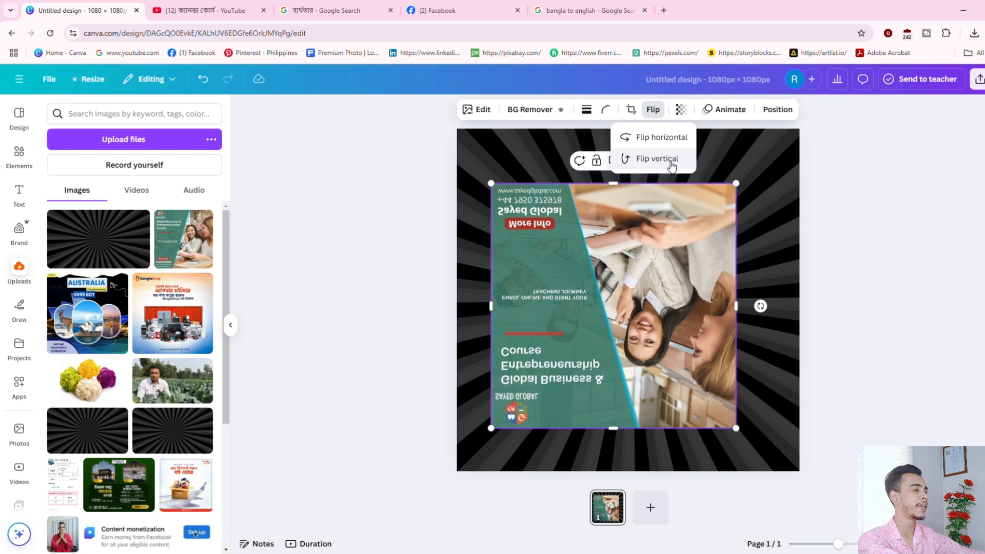
pyautogui.click(671, 163)
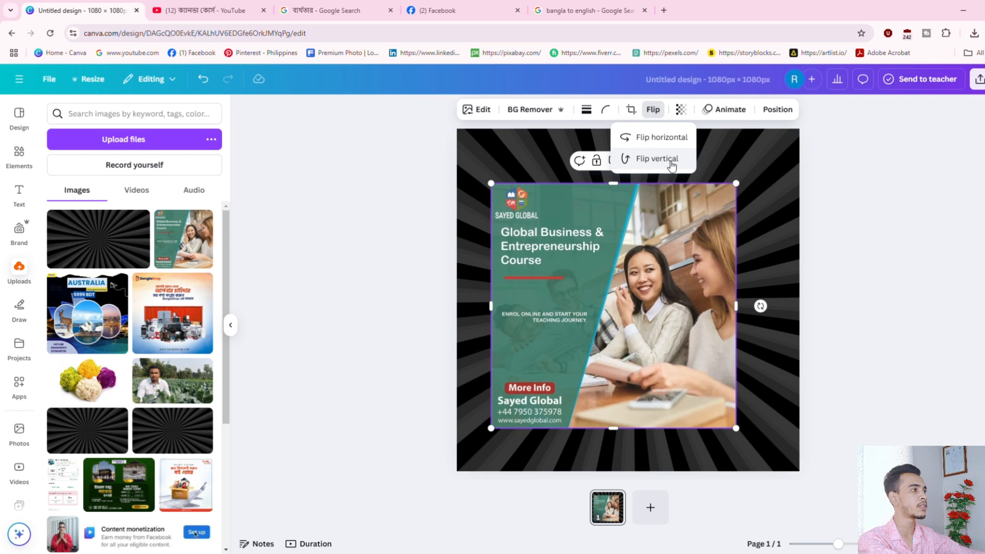
pyautogui.click(671, 163)
pyautogui.click(670, 160)
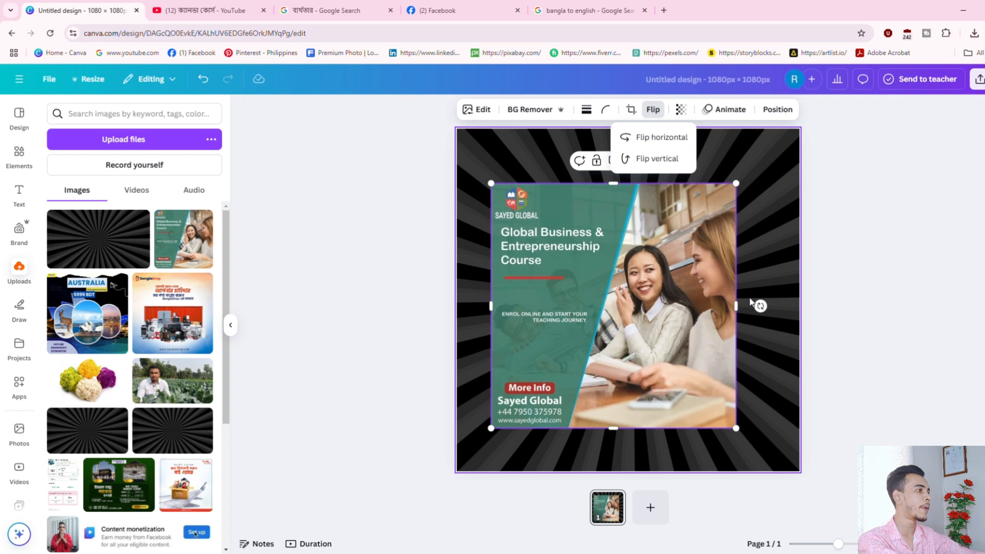
pyautogui.click(666, 140)
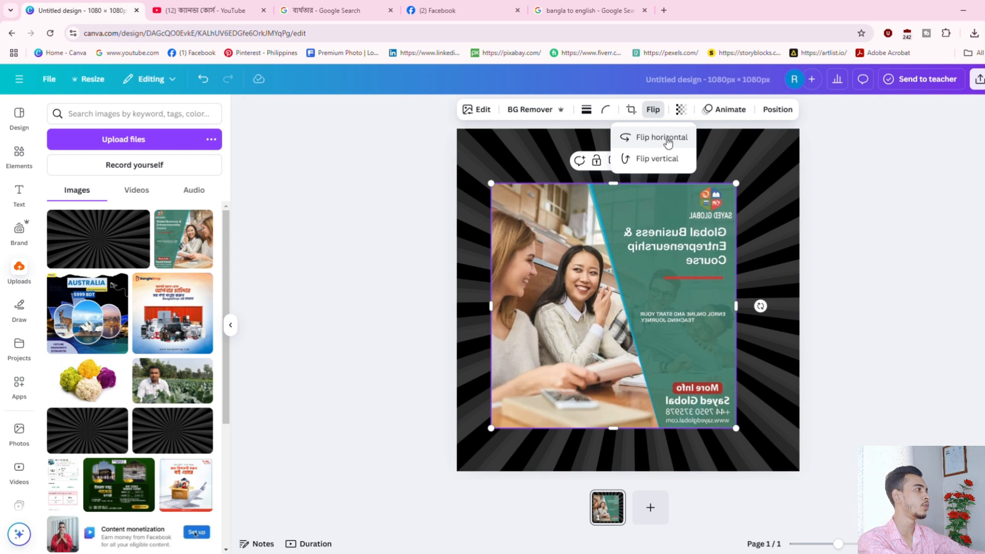
pyautogui.click(669, 137)
pyautogui.click(670, 137)
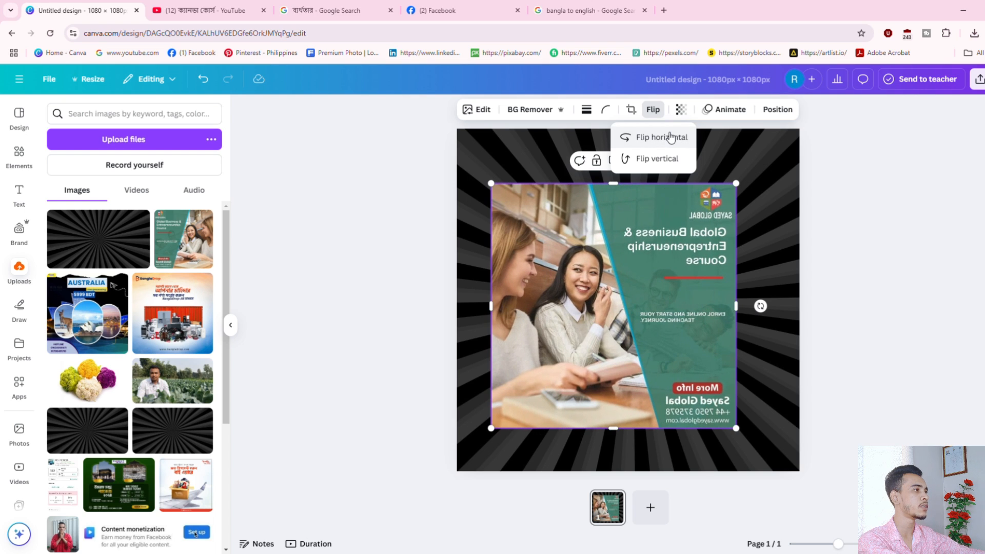
pyautogui.click(629, 390)
pyautogui.press('Delete')
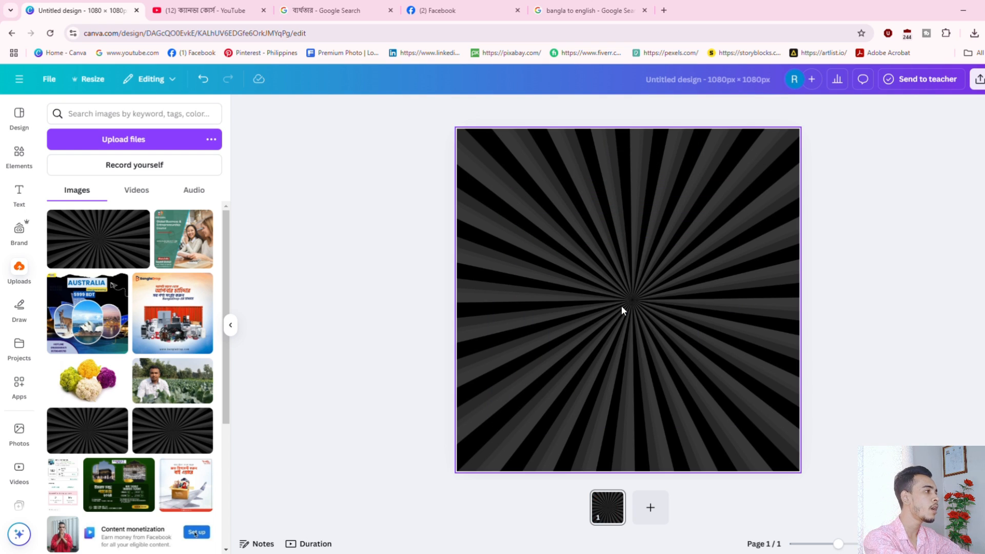
# Set the sunburst background's transparency to 61 so it looks darker against black.
pyautogui.click(629, 236)
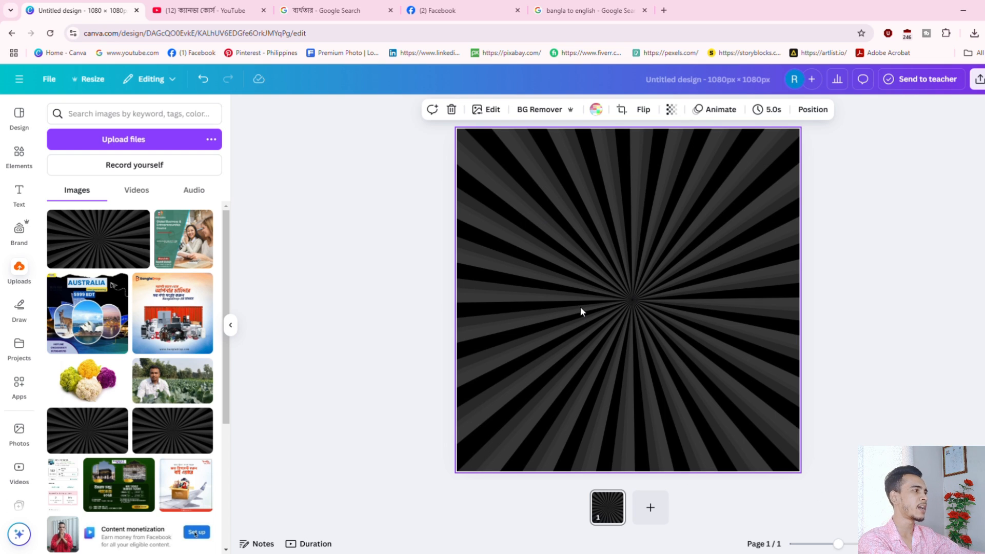
pyautogui.click(672, 109)
pyautogui.moveTo(700, 156); pyautogui.dragTo(670, 163)
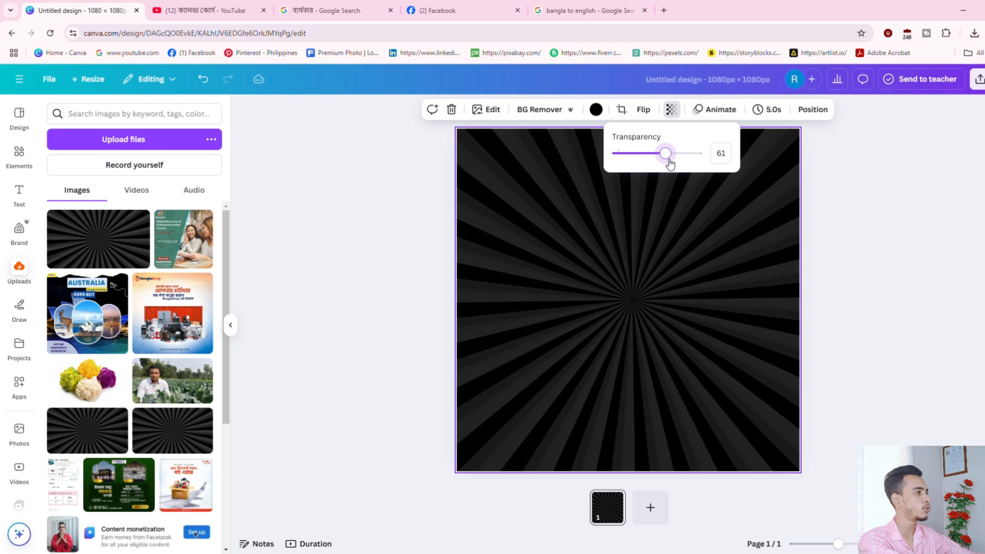
pyautogui.click(925, 248)
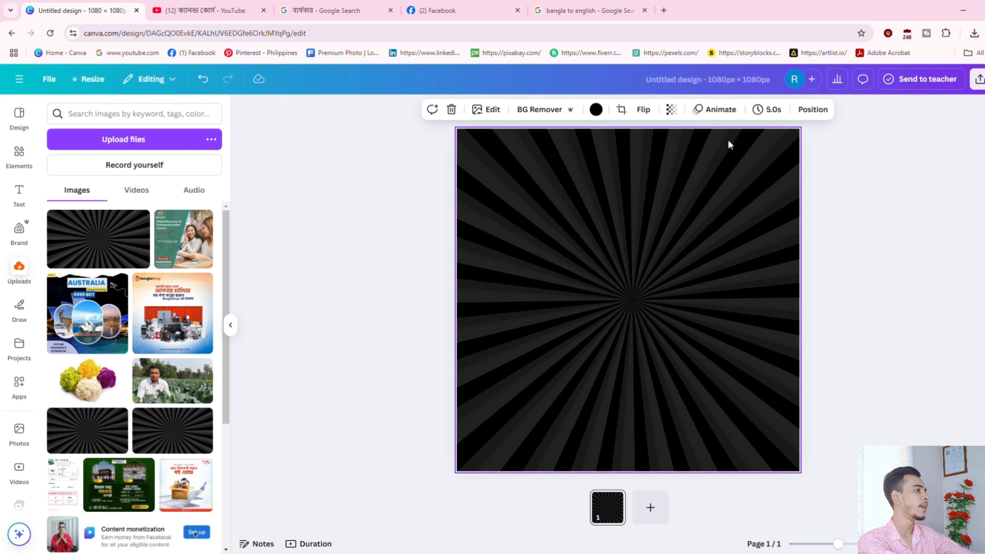
# Look over the Page Animations options, then switch to the Elements library.
pyautogui.click(720, 110)
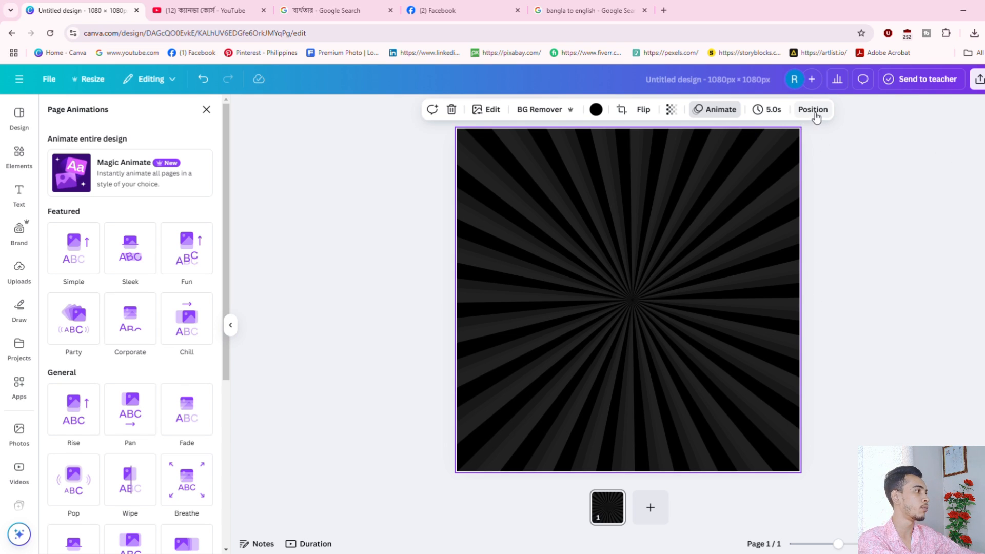
pyautogui.click(19, 154)
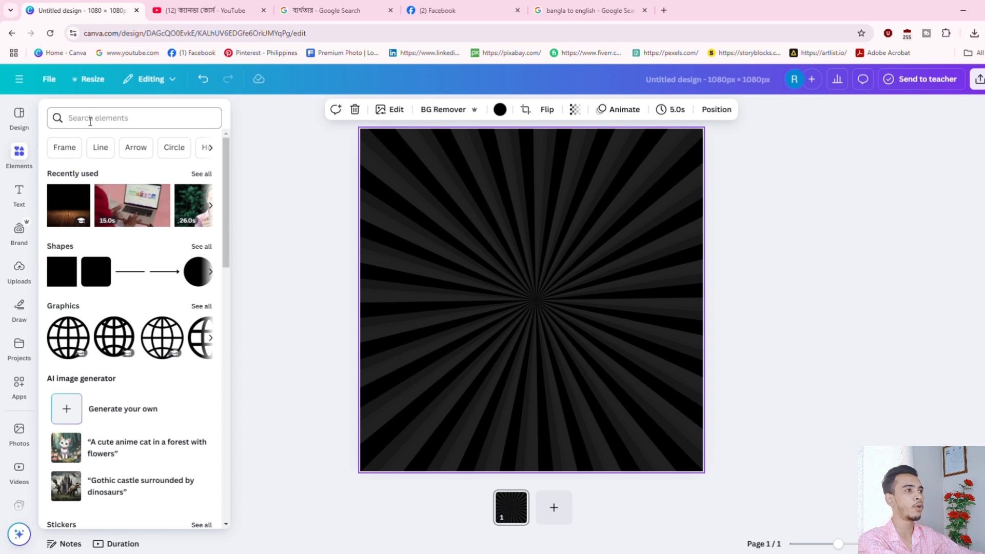
# Search the elements library for 'food', then for 'plate'.
pyautogui.click(91, 119)
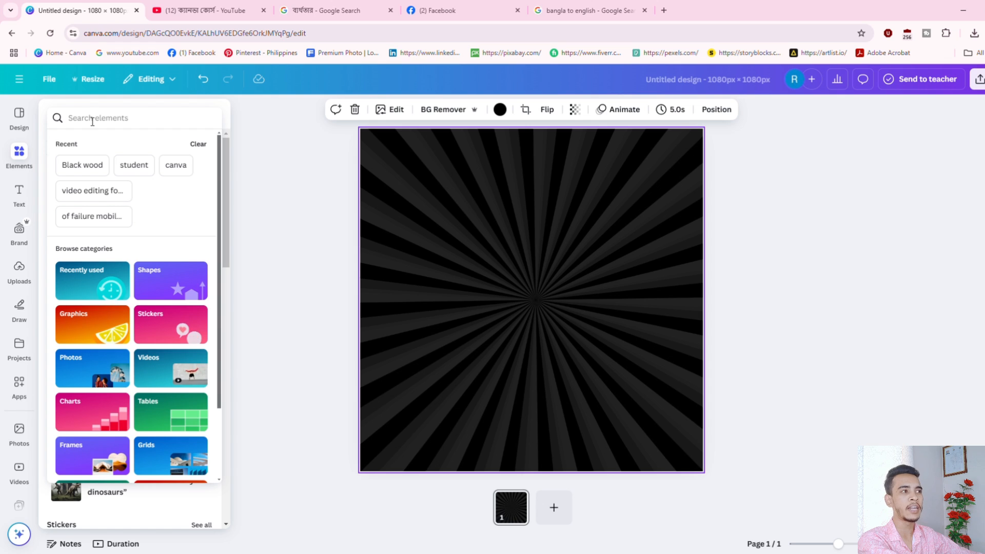
pyautogui.write('food')
pyautogui.press('Return')
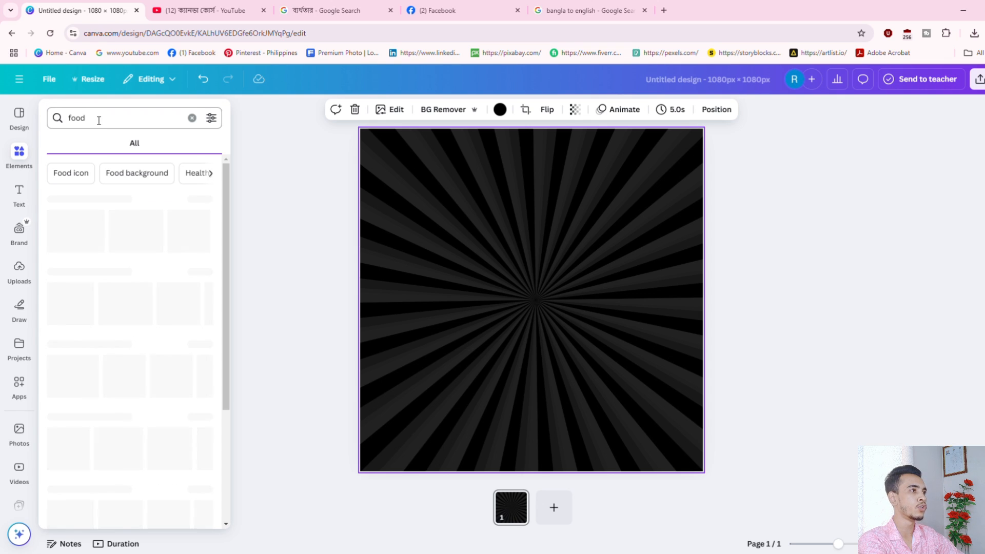
pyautogui.click(108, 125)
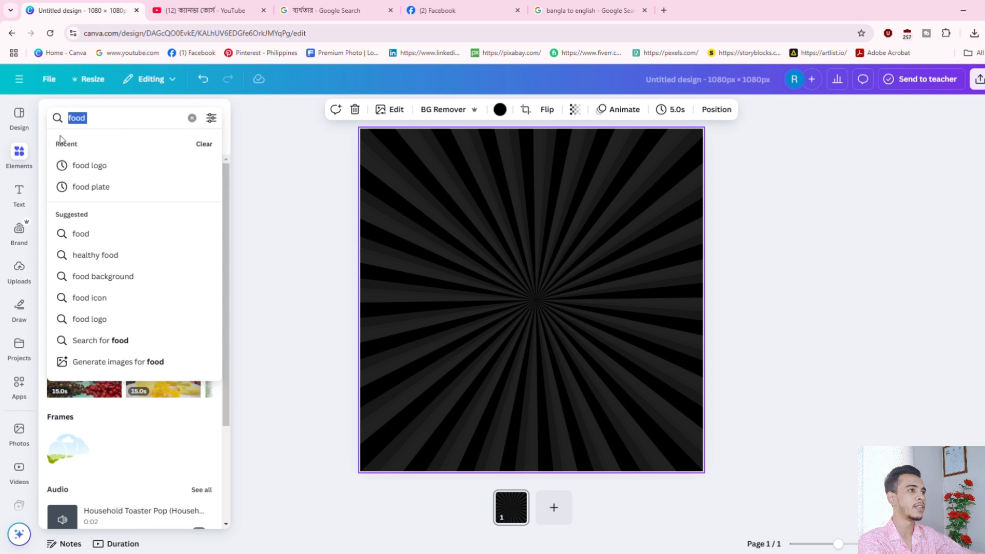
pyautogui.write('plate')
pyautogui.press('Return')
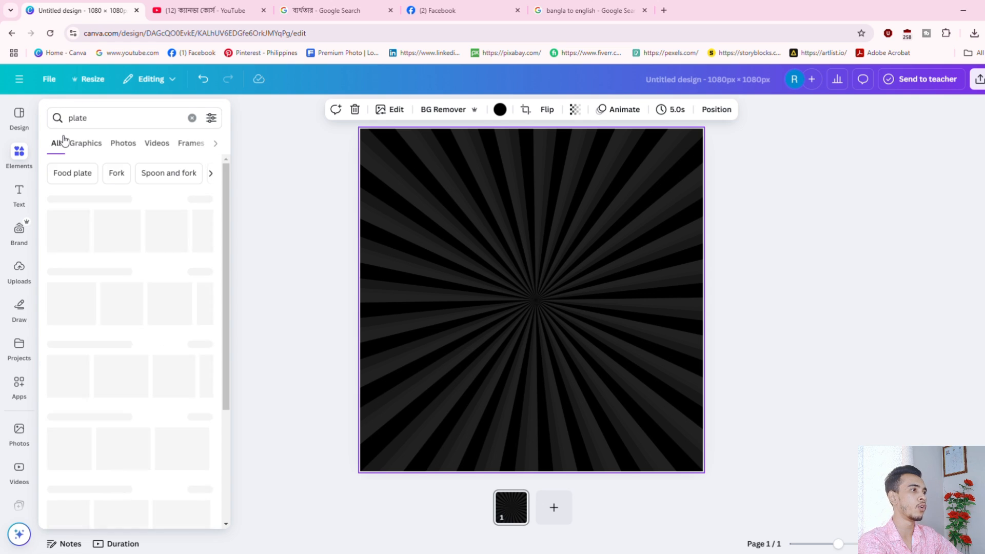
# Search elements for 'Black wood' and filter the results to Photos.
pyautogui.click(132, 125)
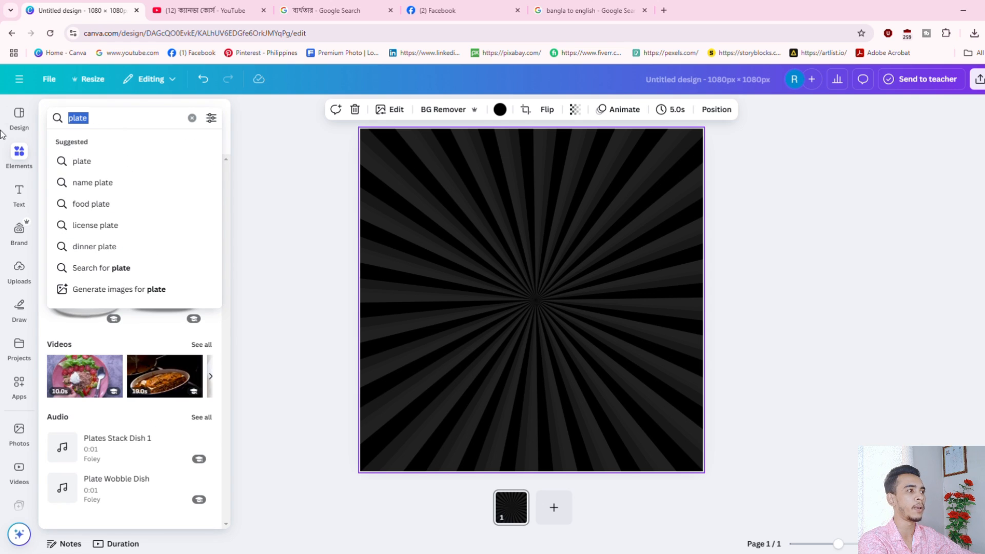
pyautogui.press('BackSpace')
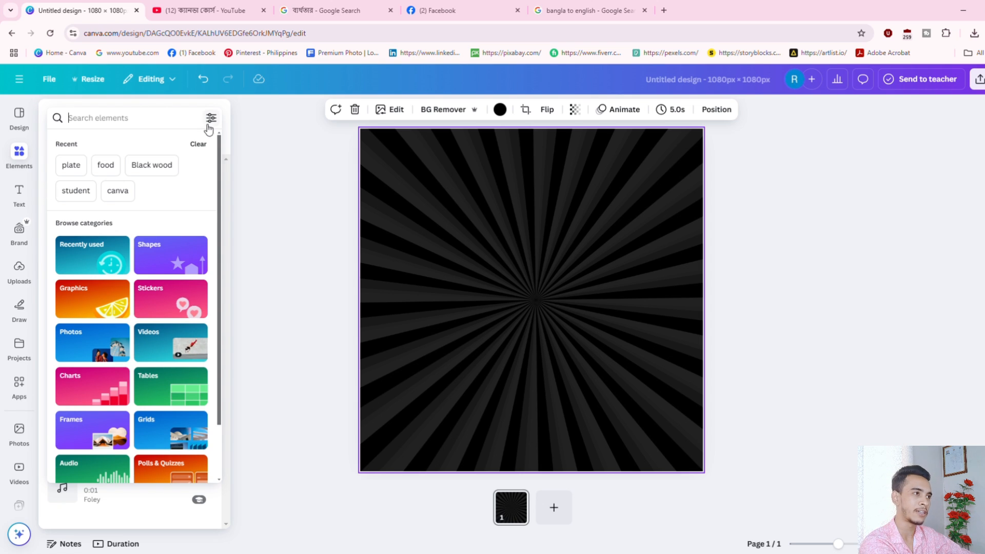
pyautogui.click(144, 125)
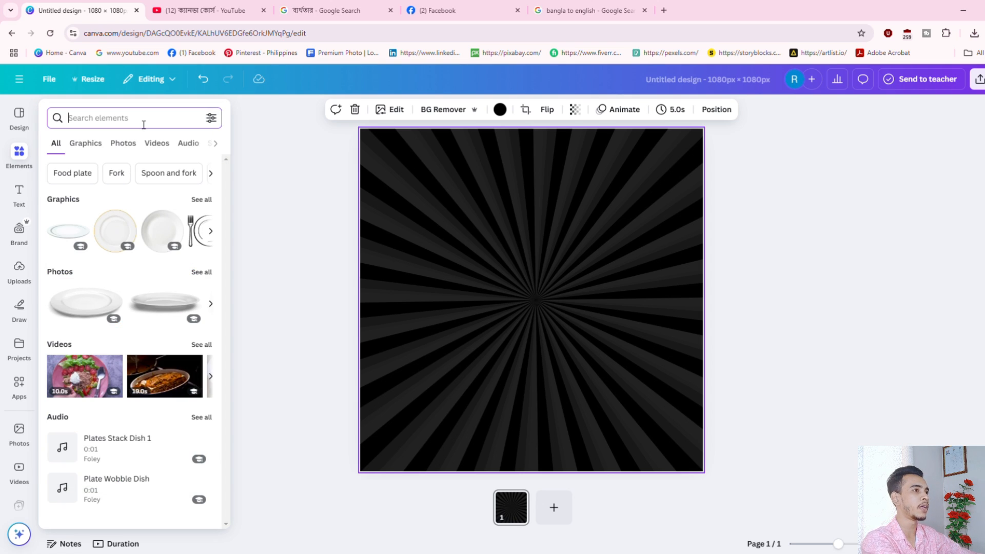
pyautogui.write('Ba')
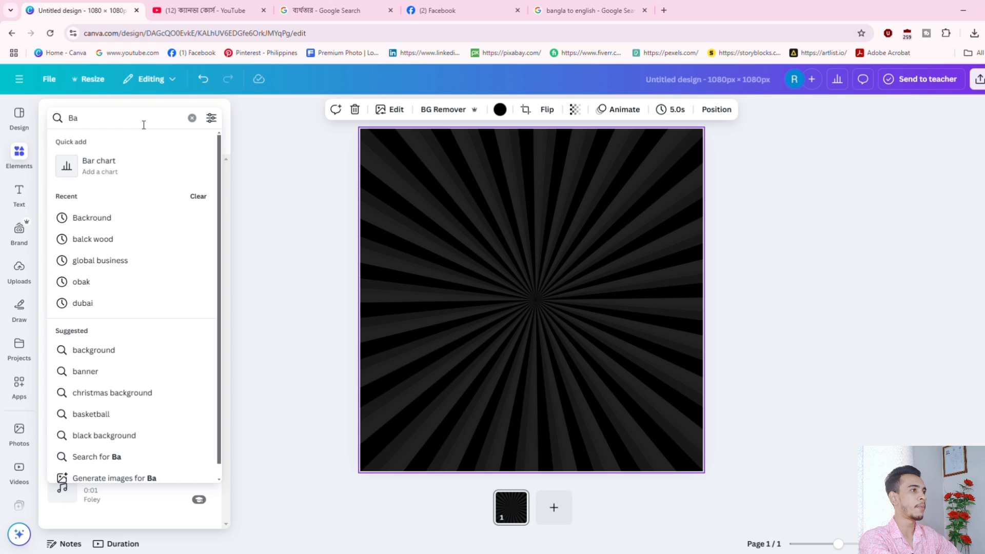
pyautogui.press('BackSpace')
pyautogui.write('lack wood')
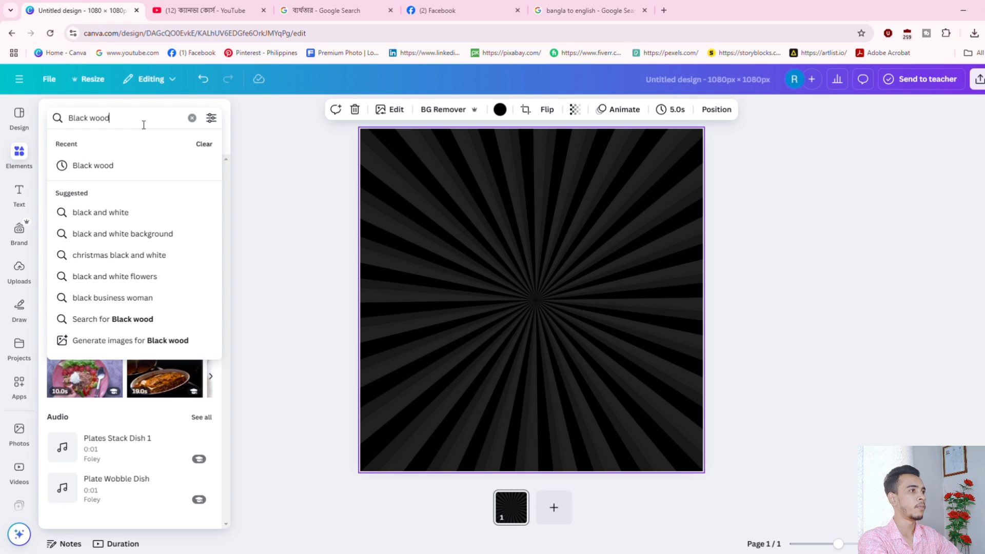
pyautogui.press('Return')
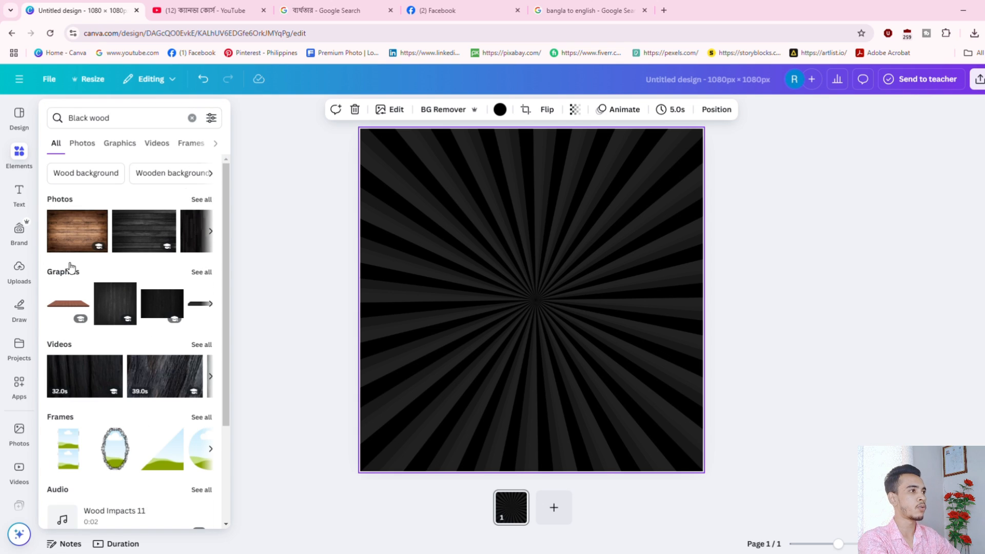
pyautogui.click(96, 145)
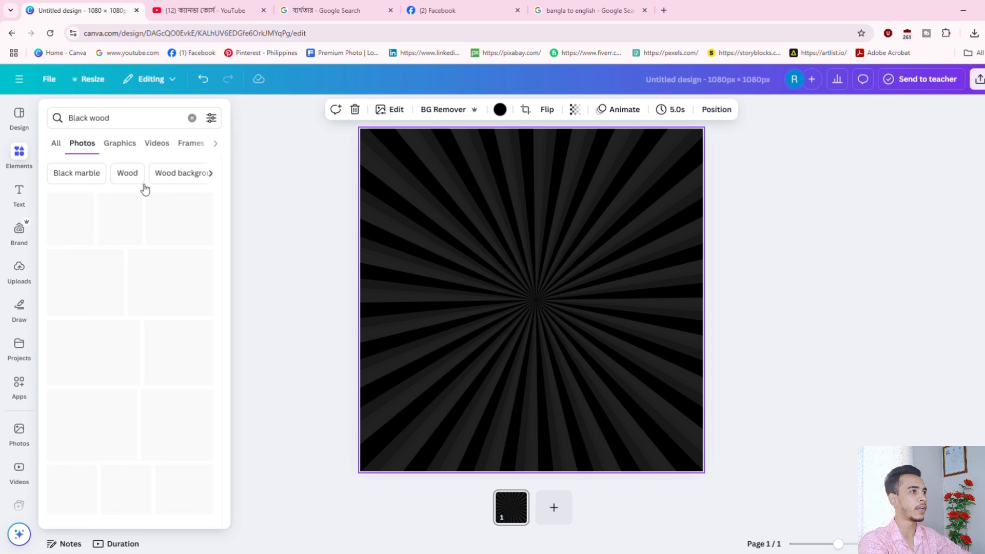
# Add the dark wood photo and stretch it across the page's lower half.
pyautogui.click(182, 358)
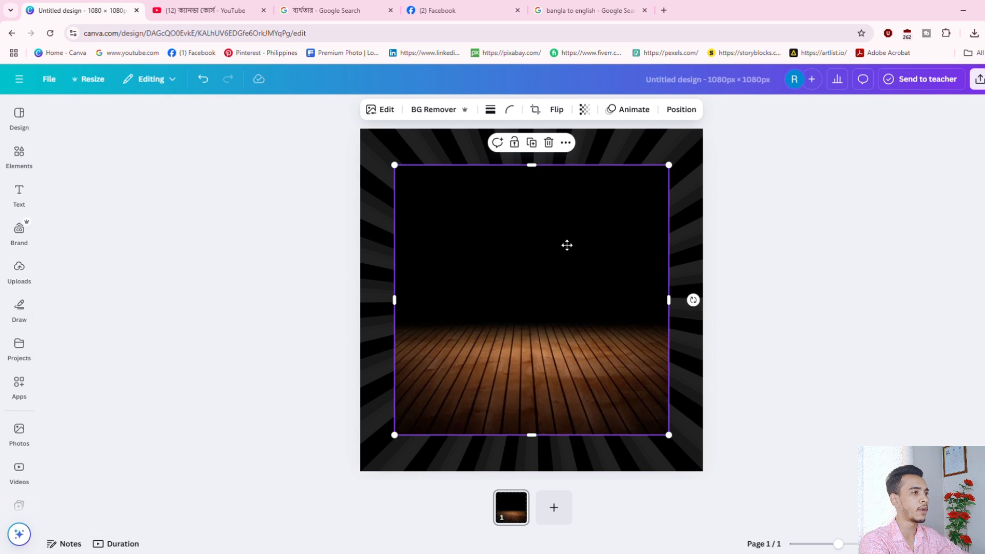
pyautogui.moveTo(568, 244); pyautogui.dragTo(572, 264)
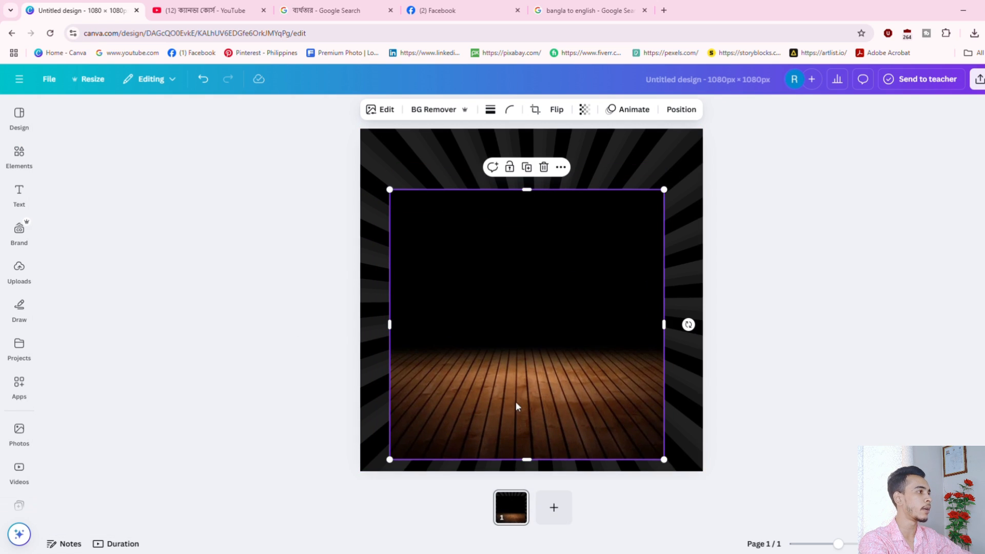
pyautogui.moveTo(533, 192); pyautogui.dragTo(533, 312)
pyautogui.moveTo(556, 364); pyautogui.dragTo(562, 369)
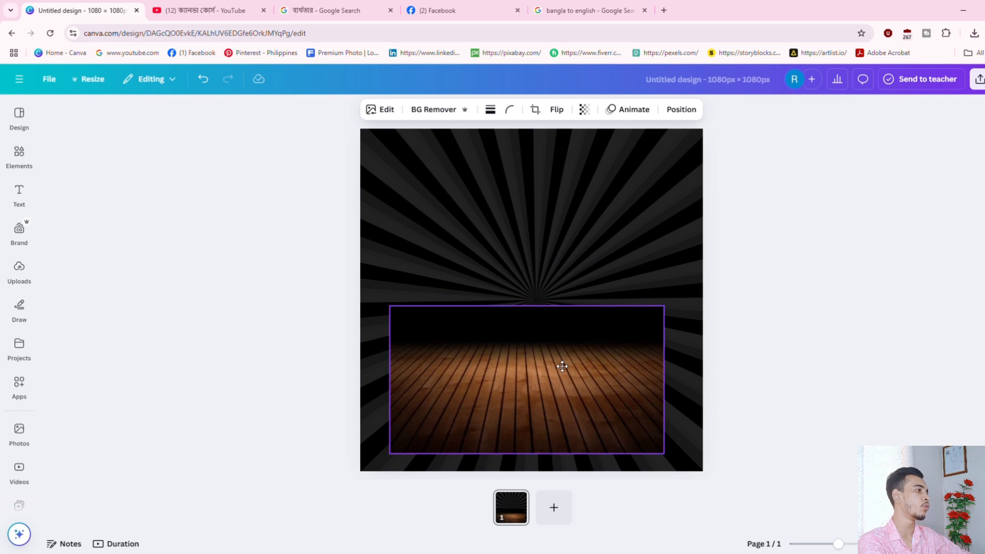
pyautogui.moveTo(673, 459); pyautogui.dragTo(713, 518)
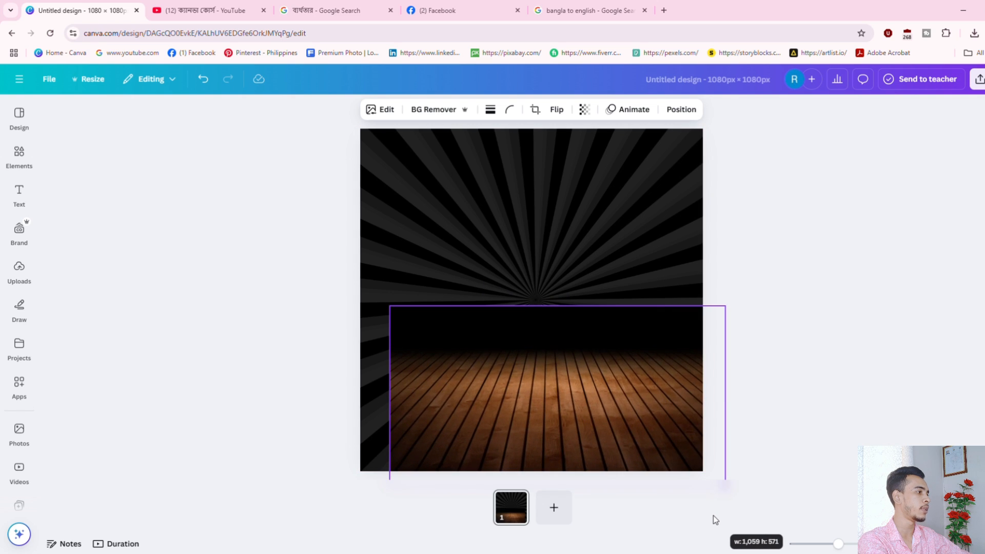
pyautogui.moveTo(611, 469); pyautogui.dragTo(588, 453)
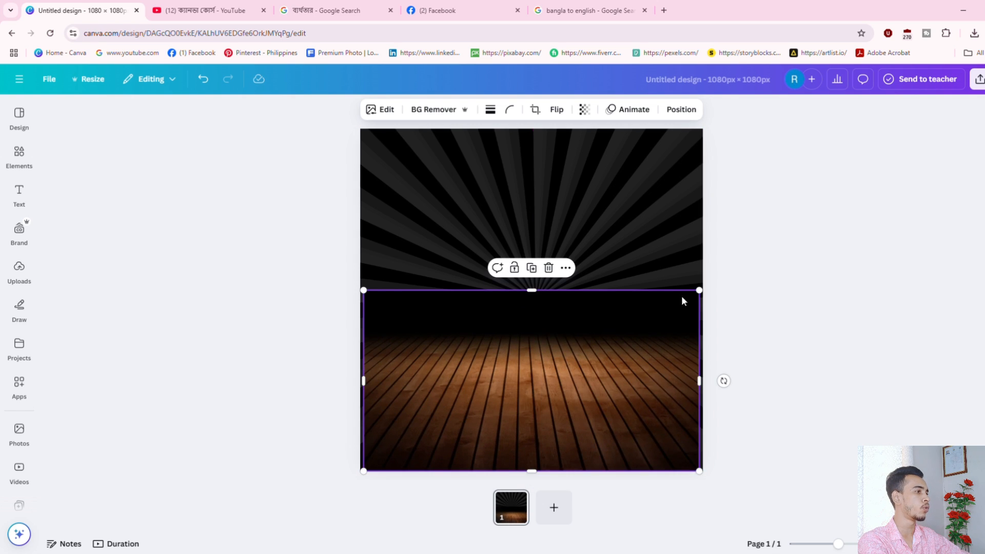
pyautogui.moveTo(699, 291); pyautogui.dragTo(720, 279)
# Check the sunburst and floor layers, then return to the Black wood results.
pyautogui.click(853, 279)
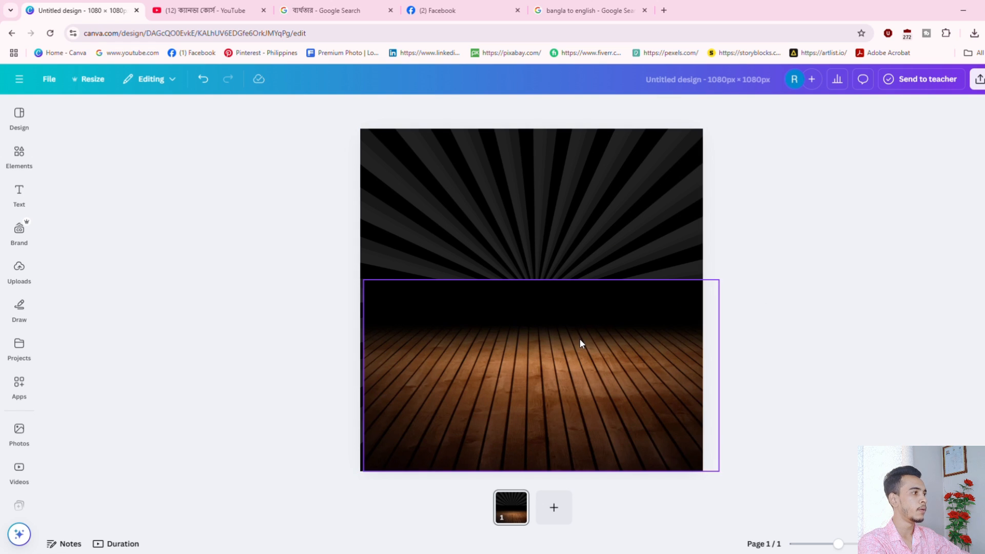
pyautogui.click(631, 183)
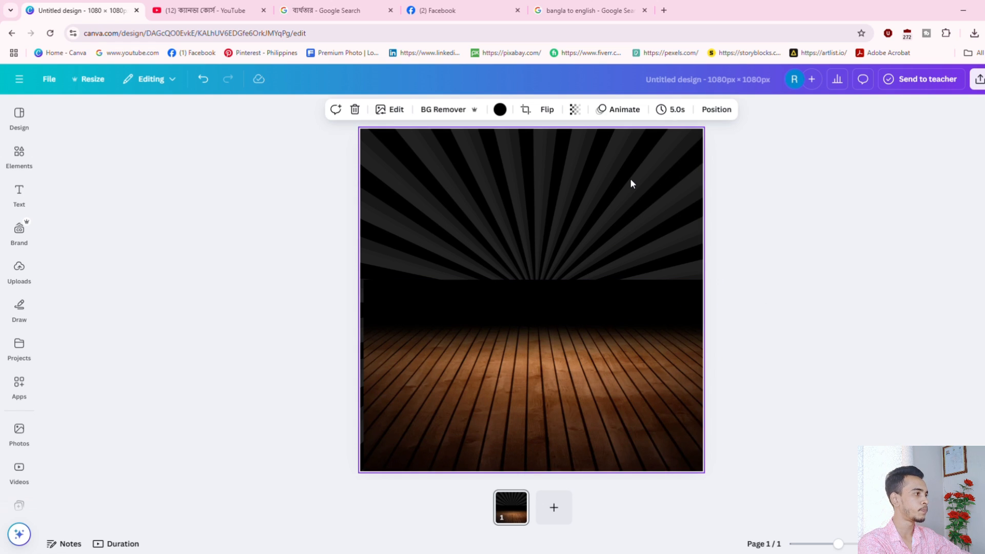
pyautogui.click(557, 344)
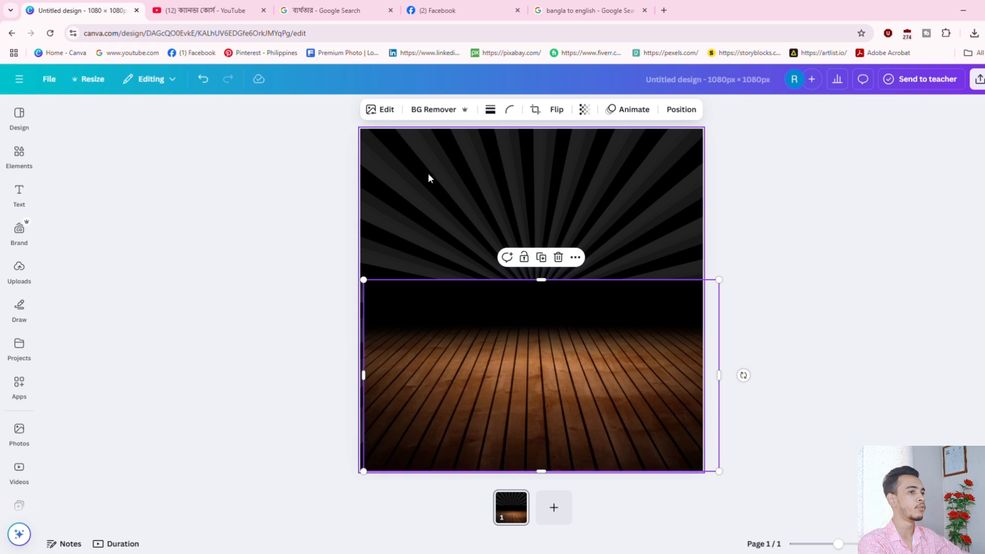
pyautogui.click(399, 178)
pyautogui.click(15, 159)
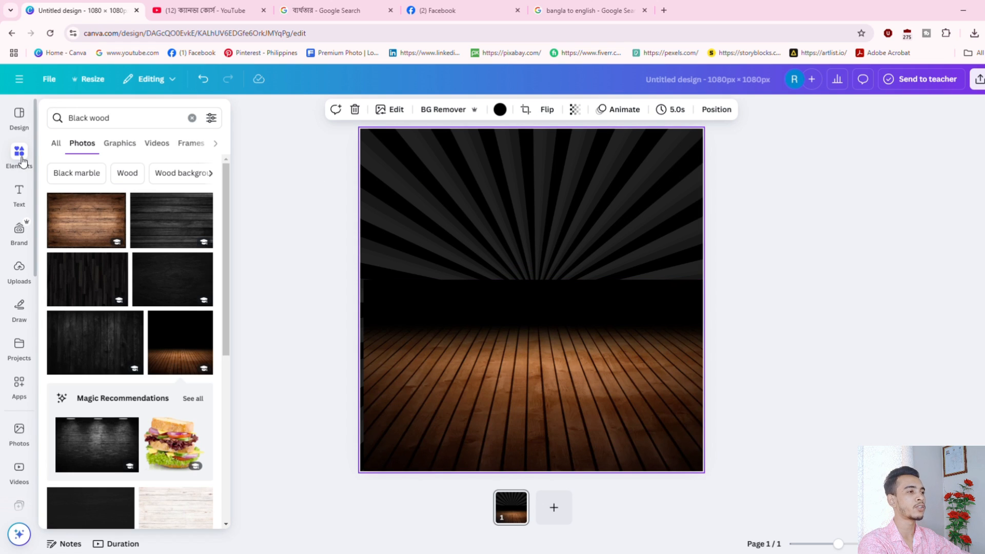
# Search 'Food plate' and place the fried-chicken photo lower in the middle of the design.
pyautogui.click(23, 162)
pyautogui.moveTo(124, 118); pyautogui.dragTo(17, 133)
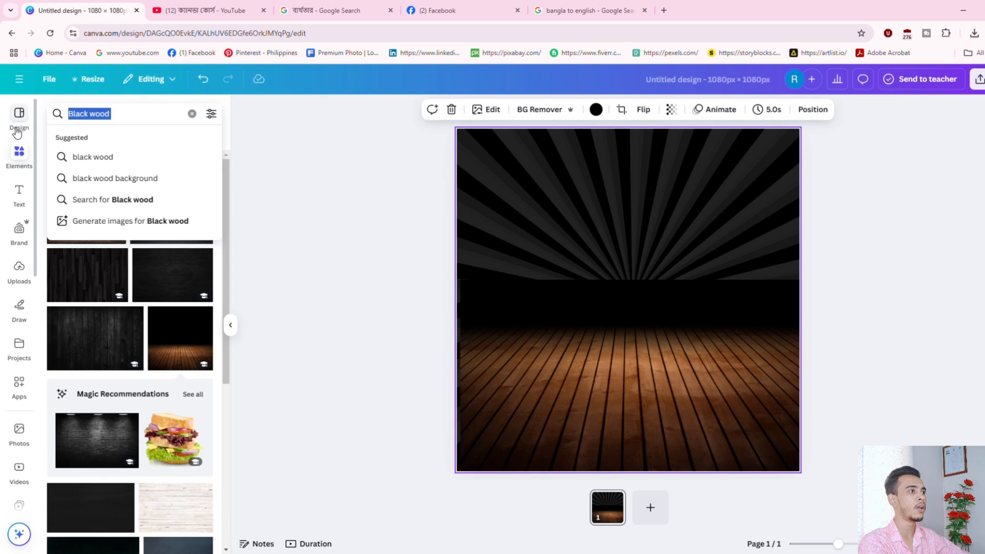
pyautogui.write('Food plate')
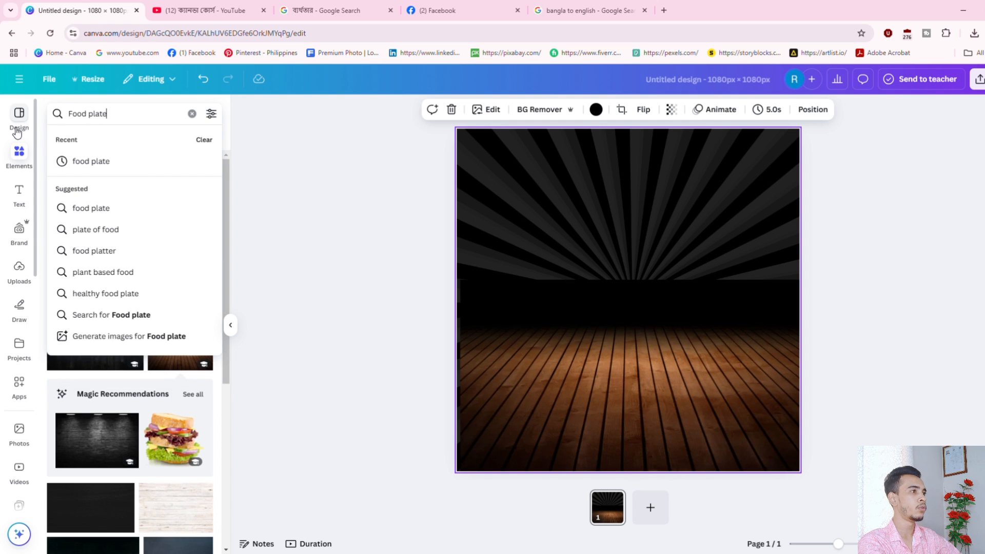
pyautogui.press('Return')
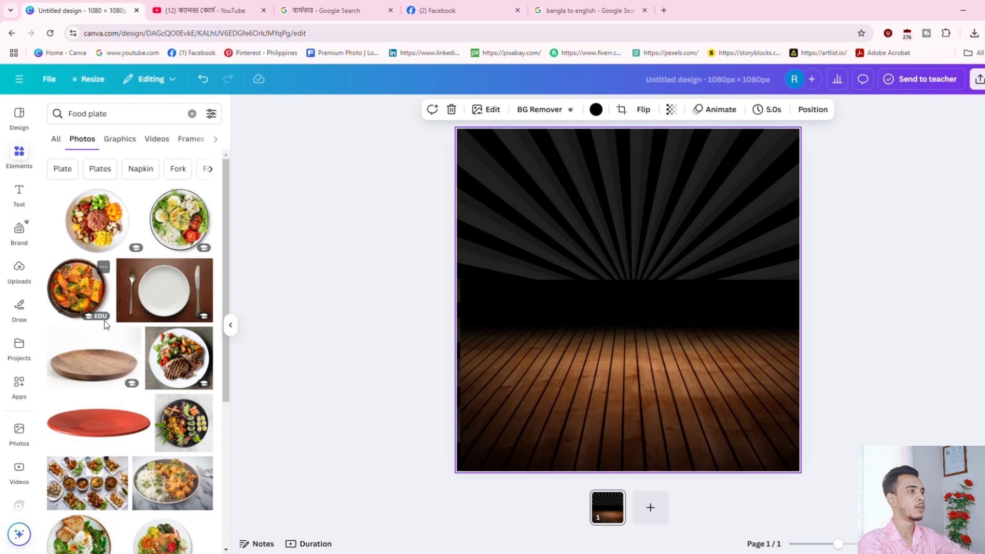
pyautogui.scroll(-2, 138, 364)
pyautogui.scroll(-5, 127, 169)
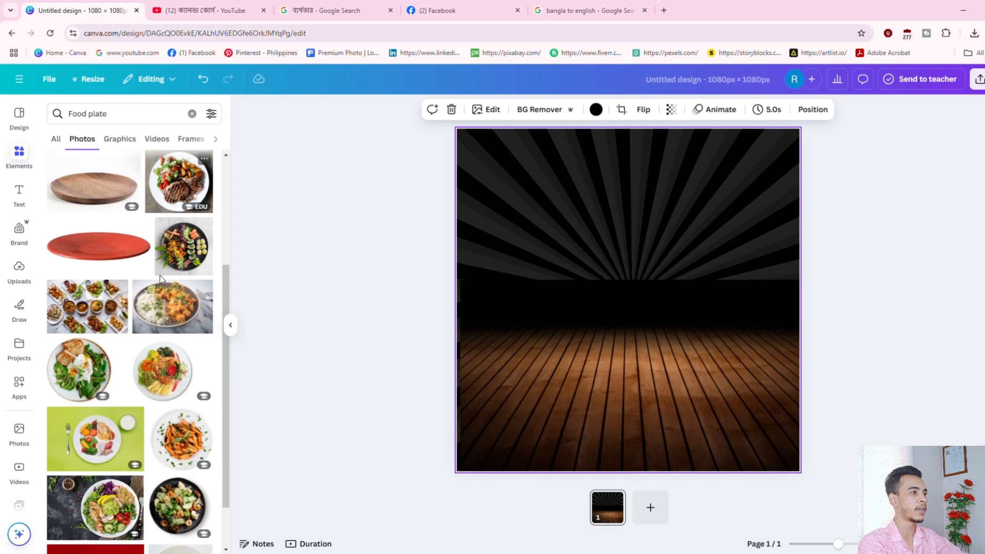
pyautogui.click(100, 391)
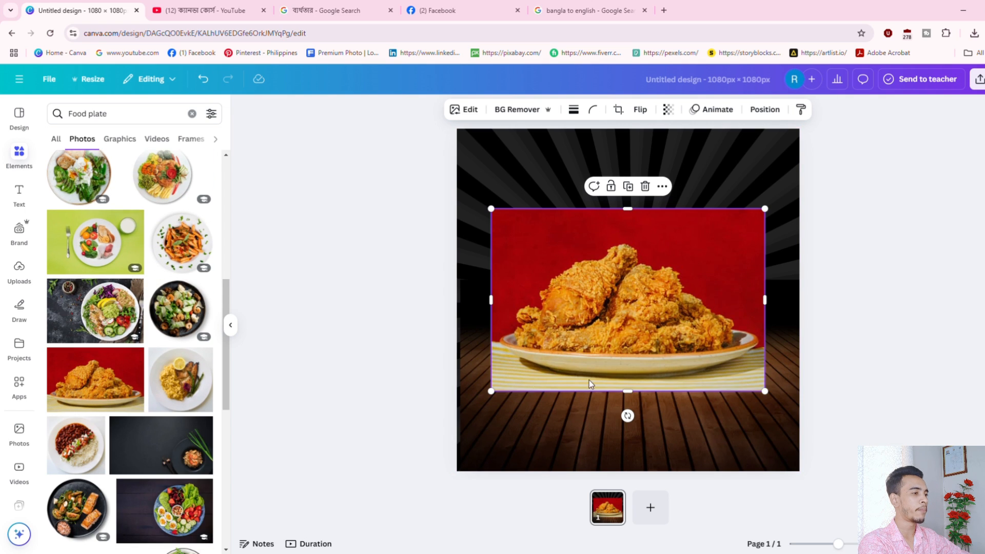
pyautogui.moveTo(662, 286); pyautogui.dragTo(633, 326)
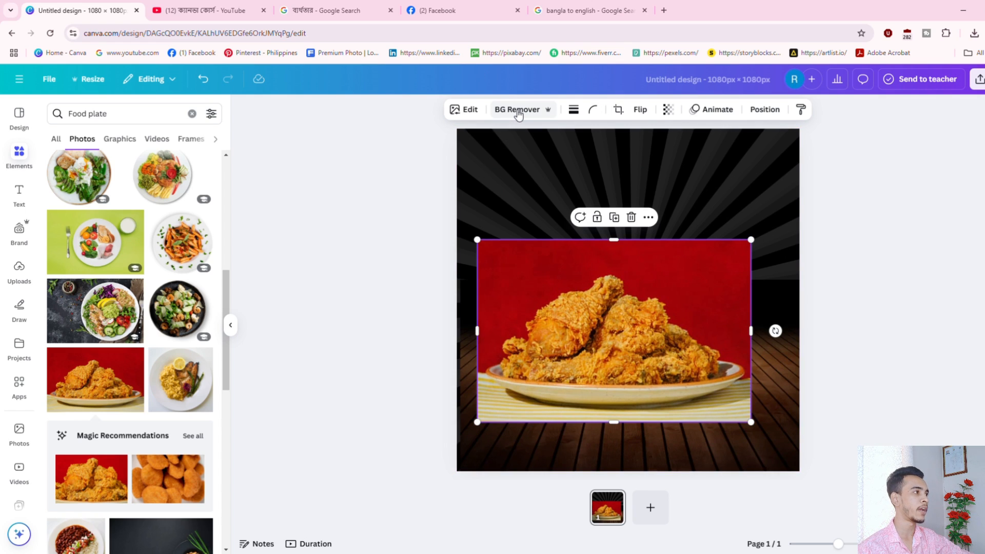
# Remove the chicken photo's red backdrop with BG Remover.
pyautogui.moveTo(607, 310); pyautogui.dragTo(638, 333)
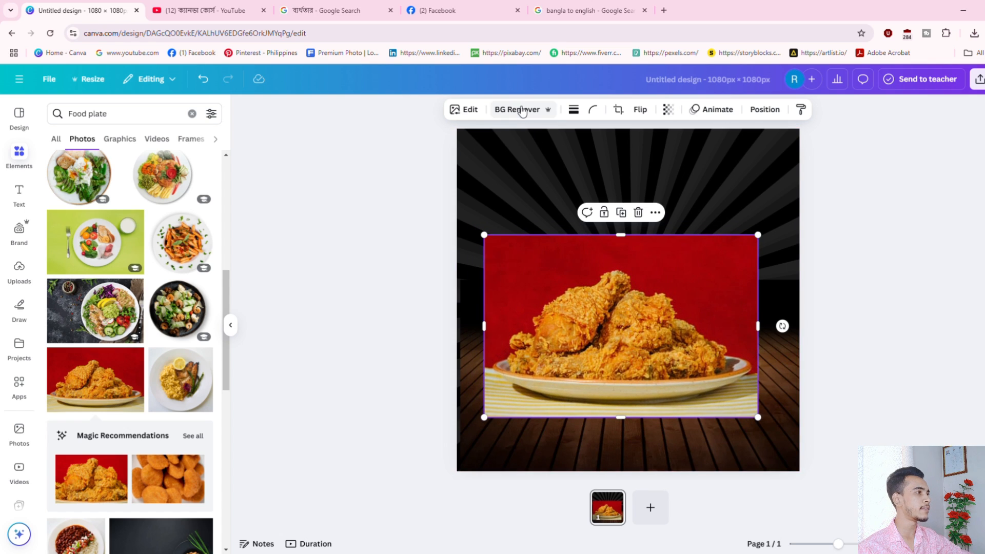
pyautogui.click(507, 113)
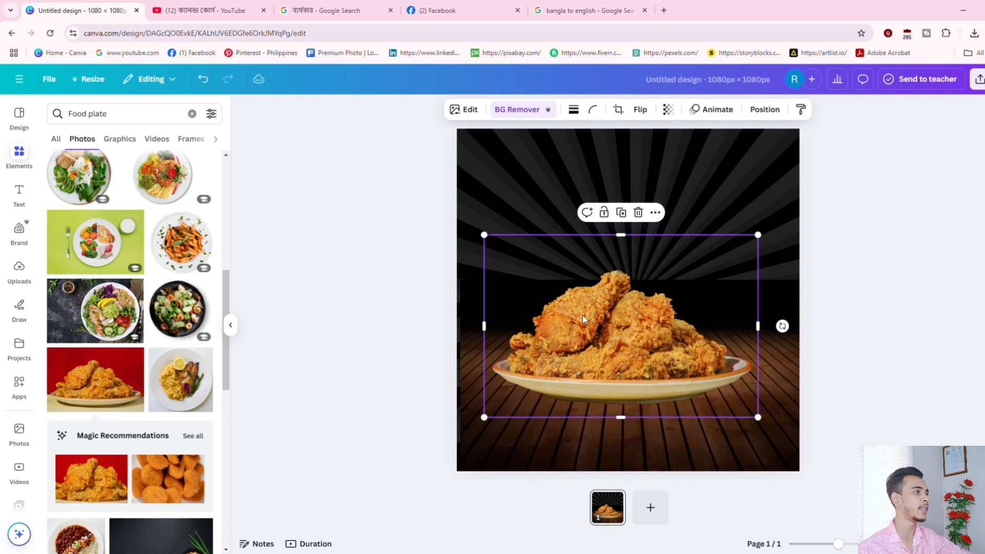
pyautogui.moveTo(606, 316); pyautogui.dragTo(642, 322)
# Resize the chicken plate smaller and centre it on the wooden floor.
pyautogui.moveTo(838, 546)
pyautogui.mouseDown()
pyautogui.moveTo(872, 544)
pyautogui.moveTo(839, 543)
pyautogui.mouseUp()
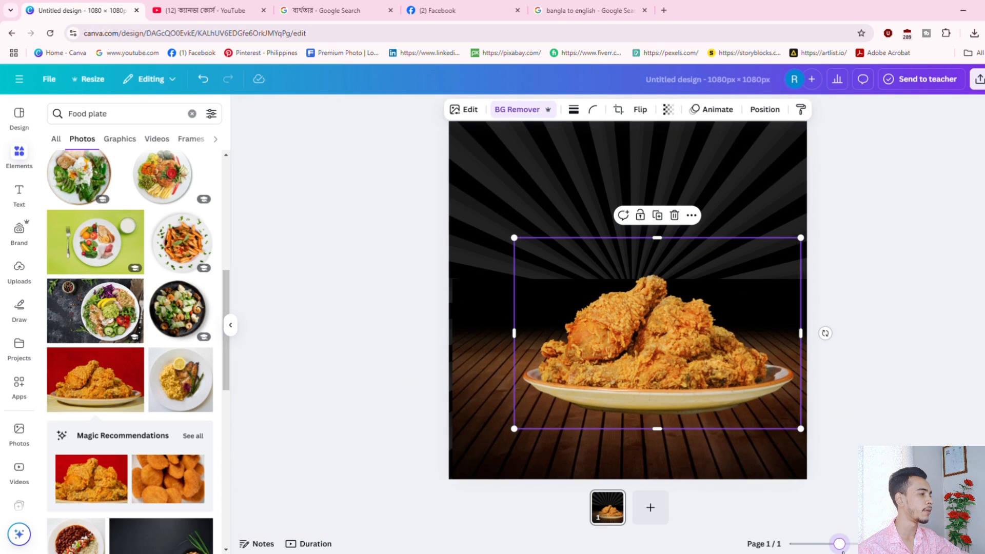
pyautogui.moveTo(703, 349); pyautogui.dragTo(679, 376)
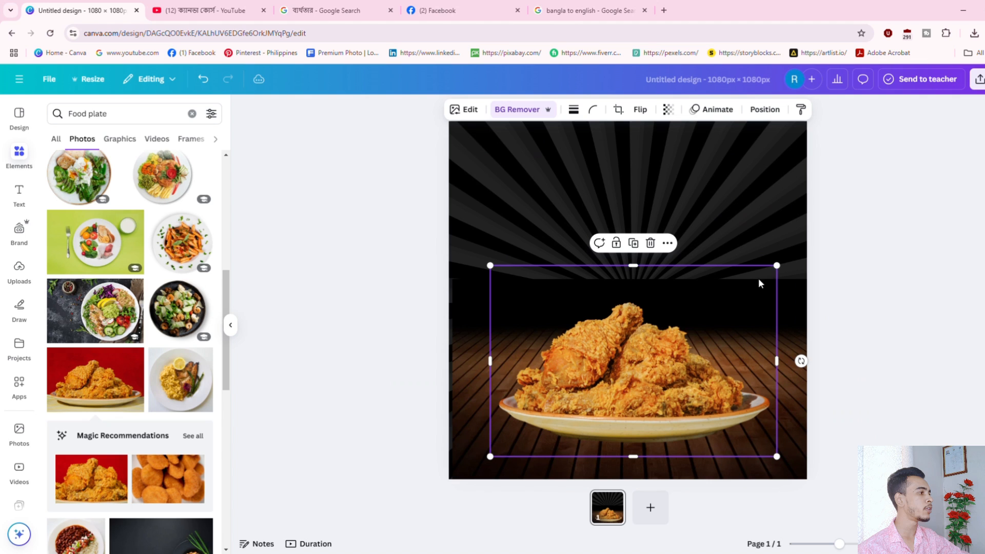
pyautogui.moveTo(782, 269); pyautogui.dragTo(814, 242)
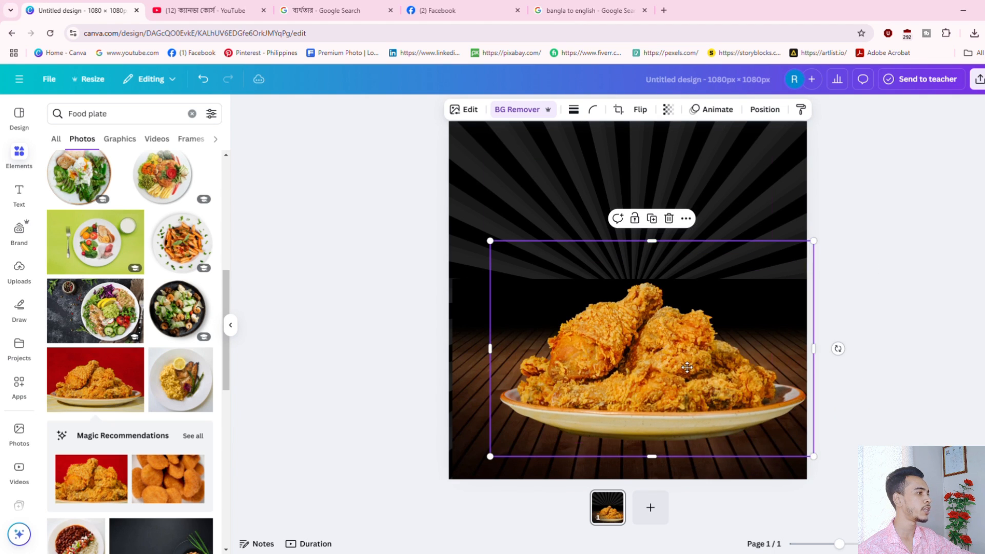
pyautogui.moveTo(690, 366); pyautogui.dragTo(681, 366)
pyautogui.moveTo(812, 244); pyautogui.dragTo(739, 290)
pyautogui.moveTo(634, 389); pyautogui.dragTo(659, 356)
pyautogui.click(895, 354)
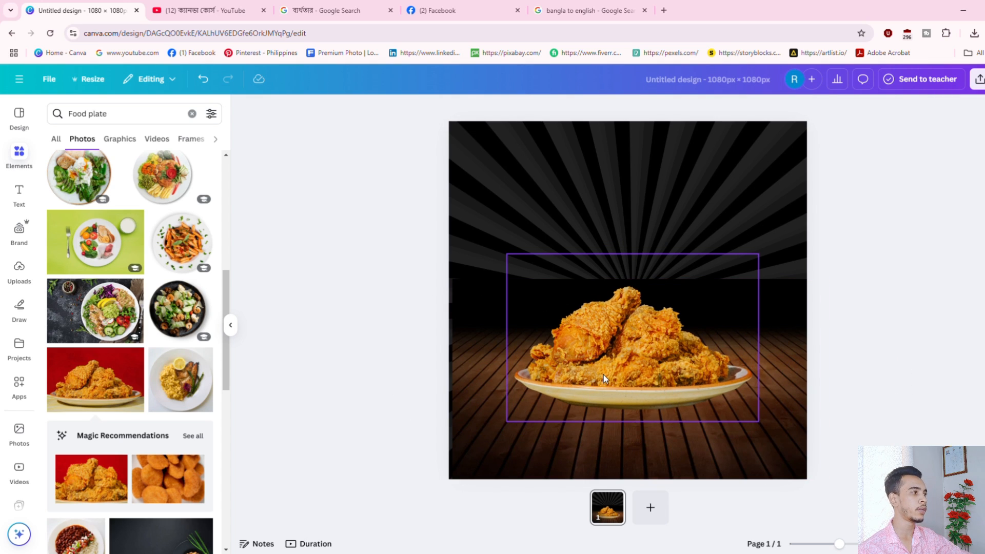
# Search elements for 'shedow' and show the Graphics results.
pyautogui.click(64, 114)
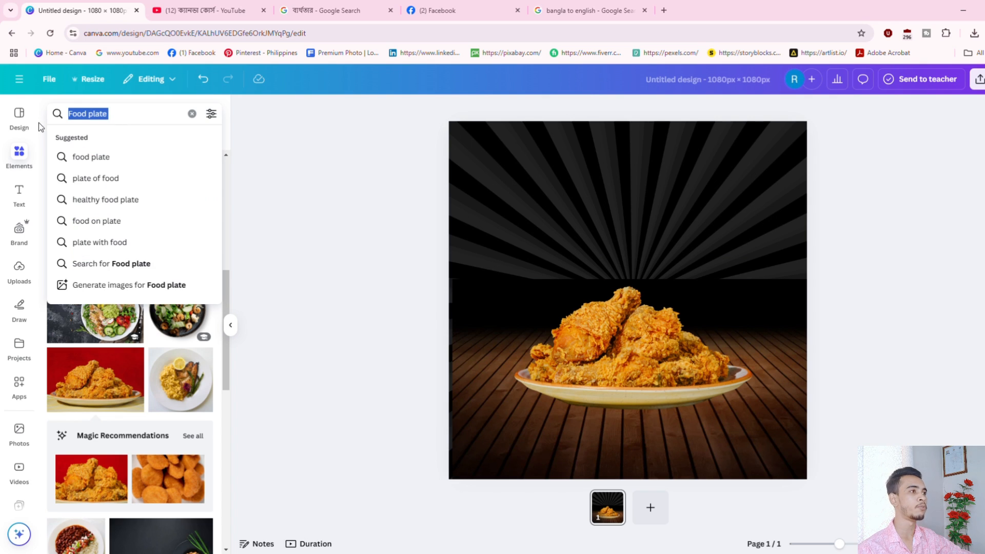
pyautogui.write('she')
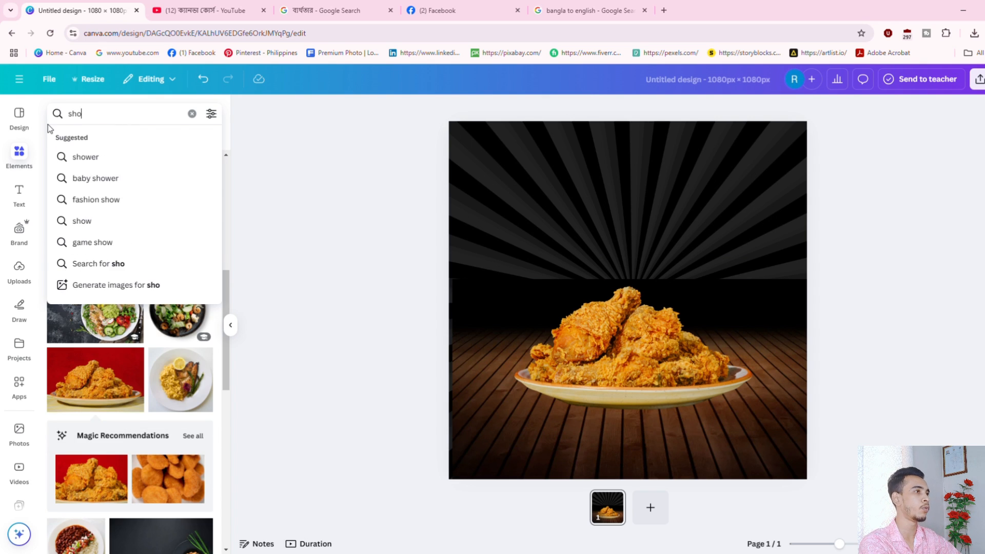
pyautogui.write('dow')
pyautogui.press('Return')
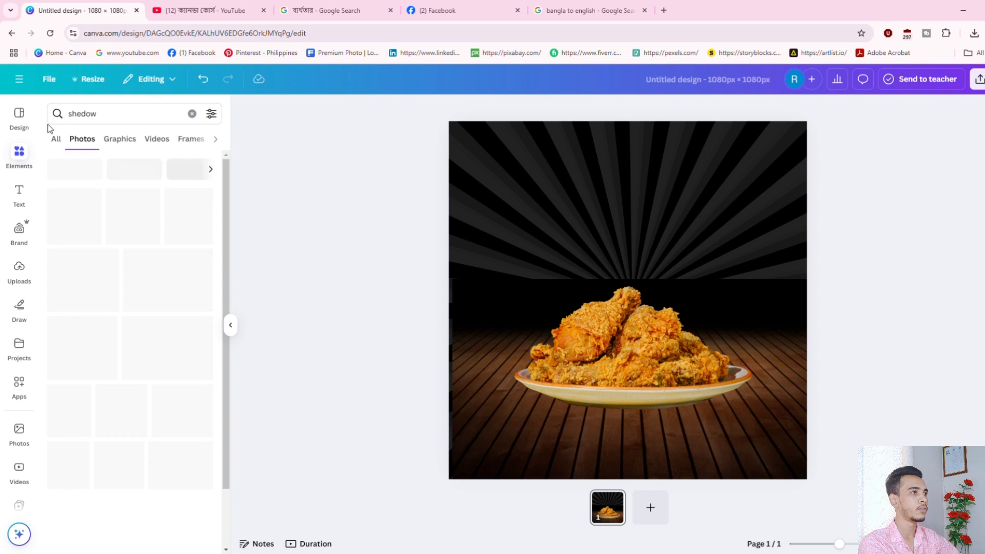
pyautogui.click(120, 143)
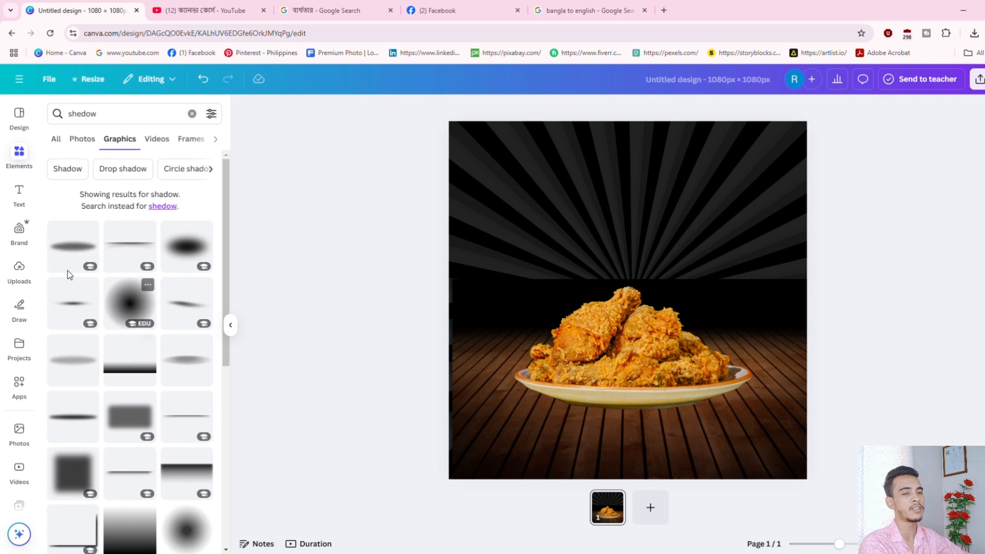
pyautogui.scroll(-1, 101, 425)
pyautogui.scroll(1, 100, 416)
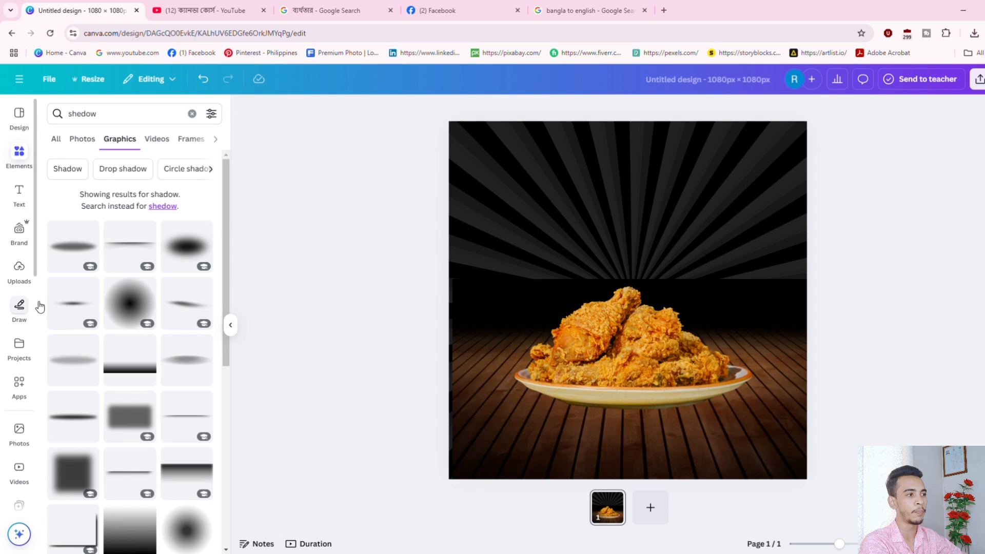
# Add a thin line shadow and stretch it along the base of the plate.
pyautogui.click(73, 308)
pyautogui.moveTo(709, 322); pyautogui.dragTo(704, 415)
pyautogui.moveTo(802, 380); pyautogui.dragTo(941, 374)
pyautogui.moveTo(737, 402); pyautogui.dragTo(674, 423)
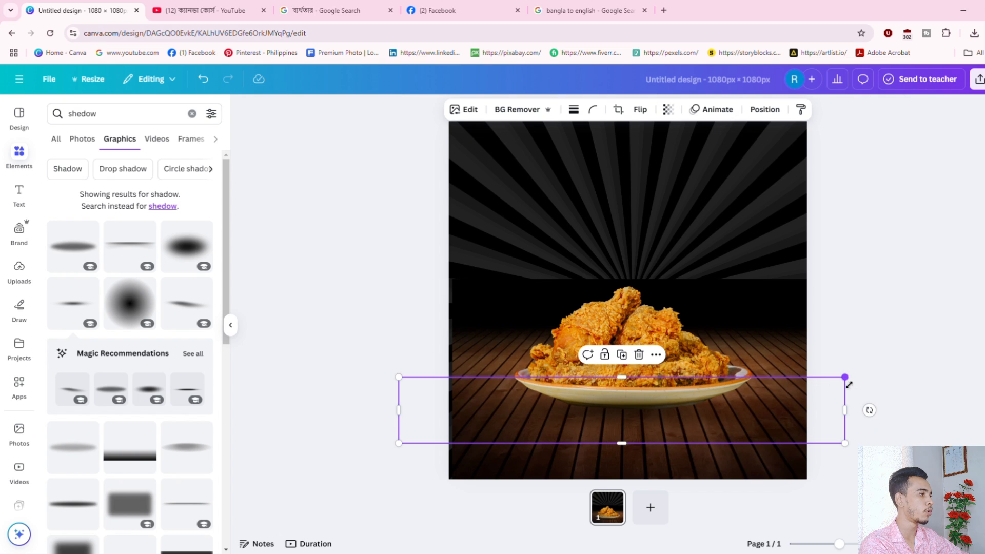
pyautogui.moveTo(849, 384); pyautogui.dragTo(912, 368)
pyautogui.moveTo(805, 403); pyautogui.dragTo(779, 401)
pyautogui.click(822, 392)
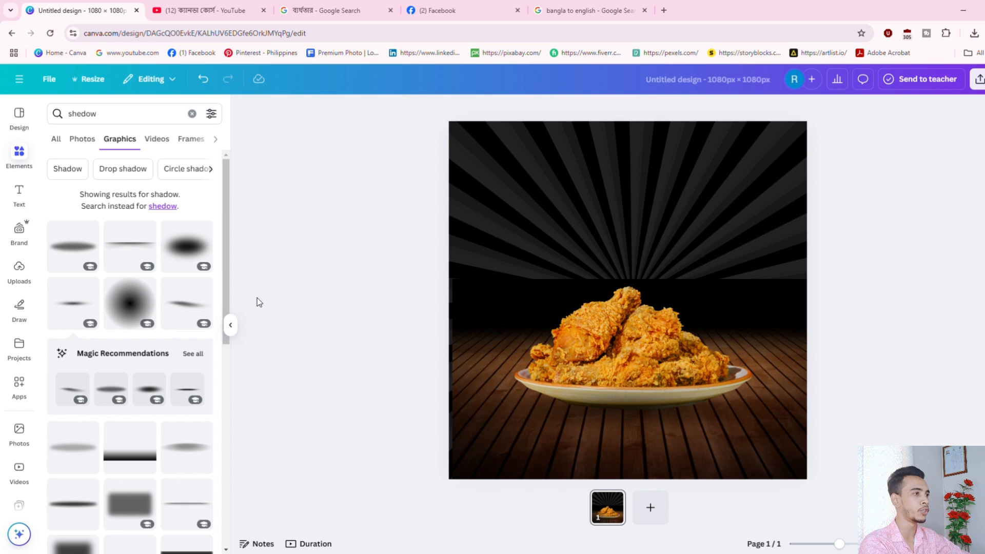
pyautogui.click(83, 113)
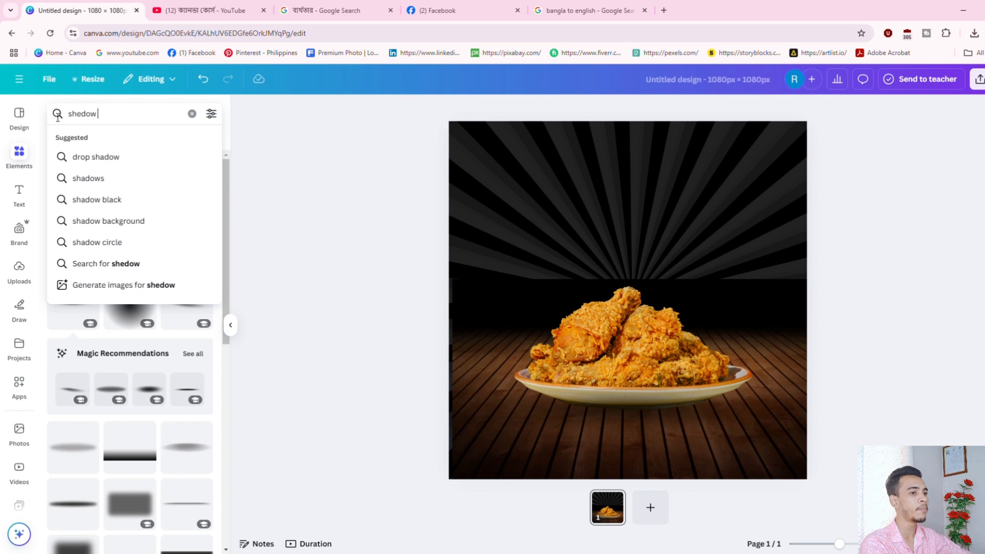
# Add a subheading text box reading 'Today Best' above the chicken plate.
pyautogui.click(192, 113)
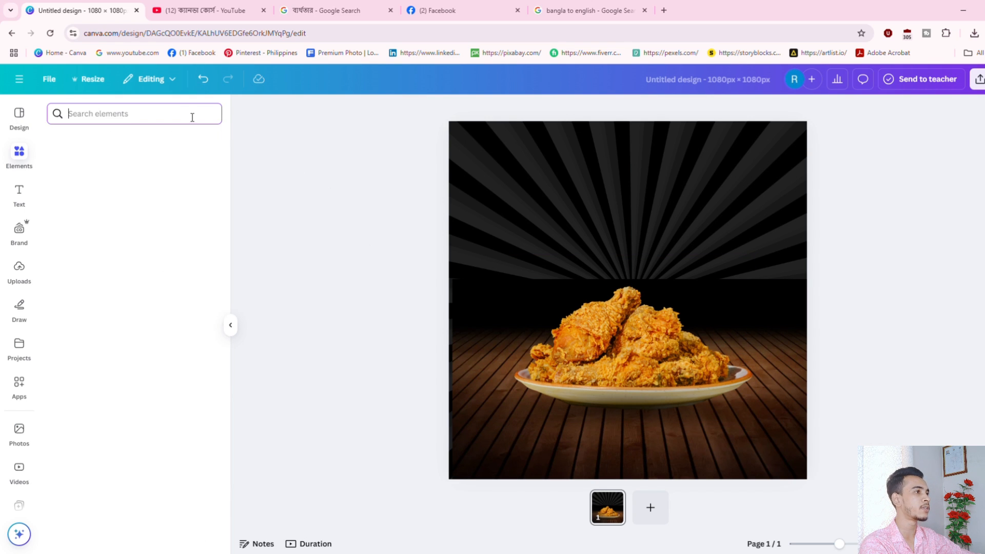
pyautogui.click(22, 198)
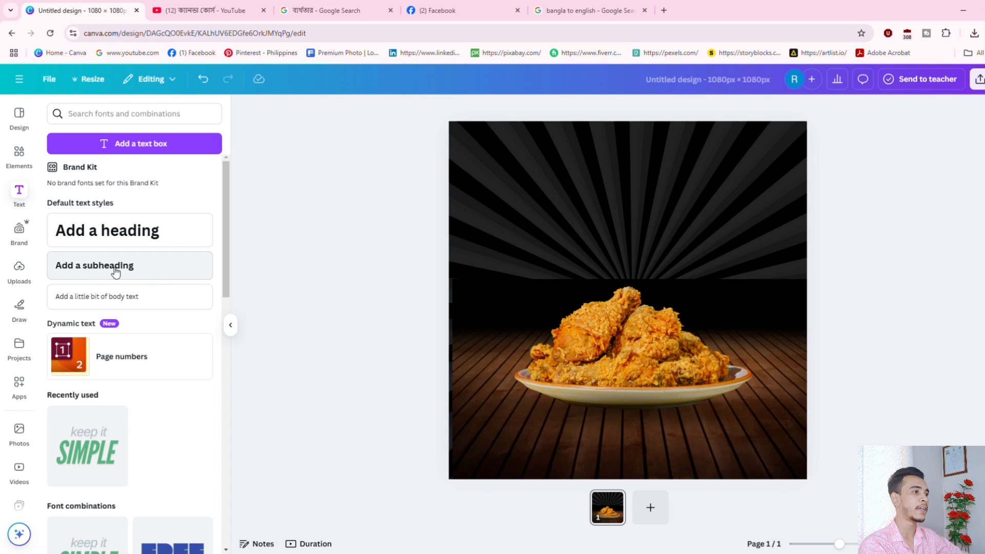
pyautogui.click(107, 234)
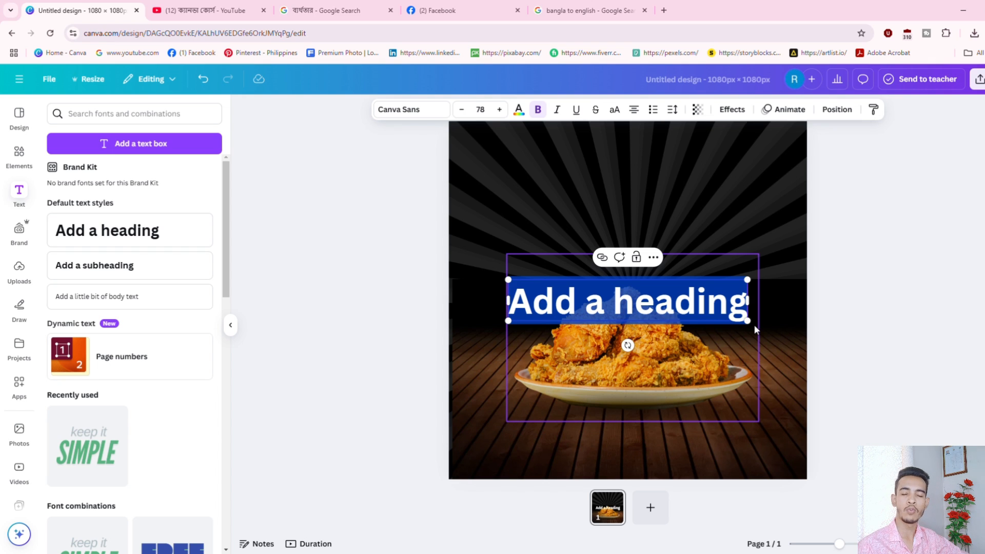
pyautogui.press('BackSpace')
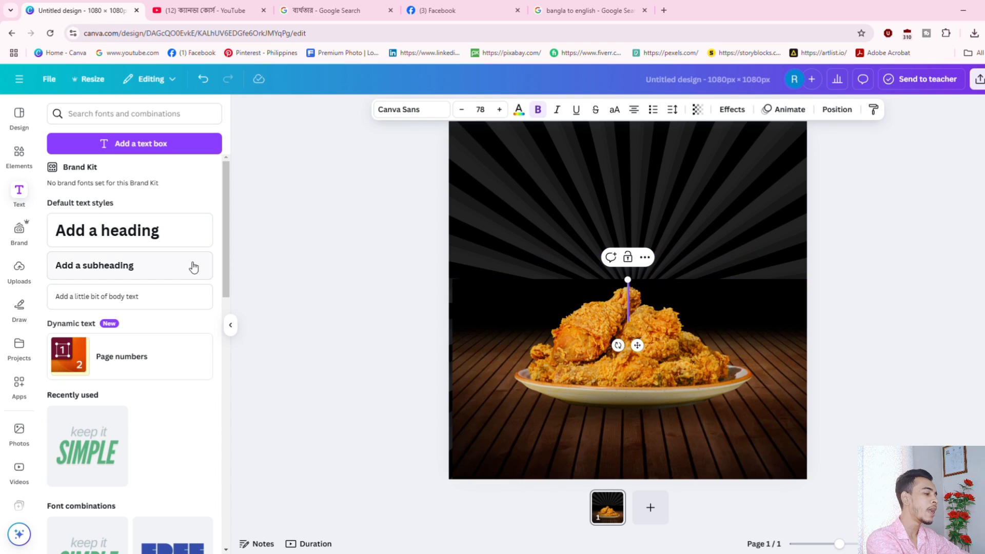
pyautogui.click(115, 272)
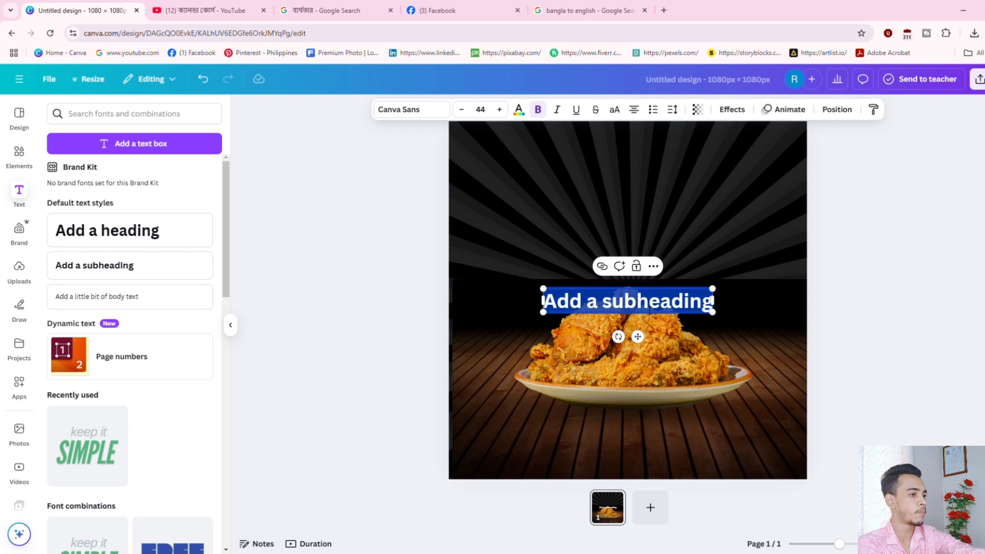
pyautogui.write('To')
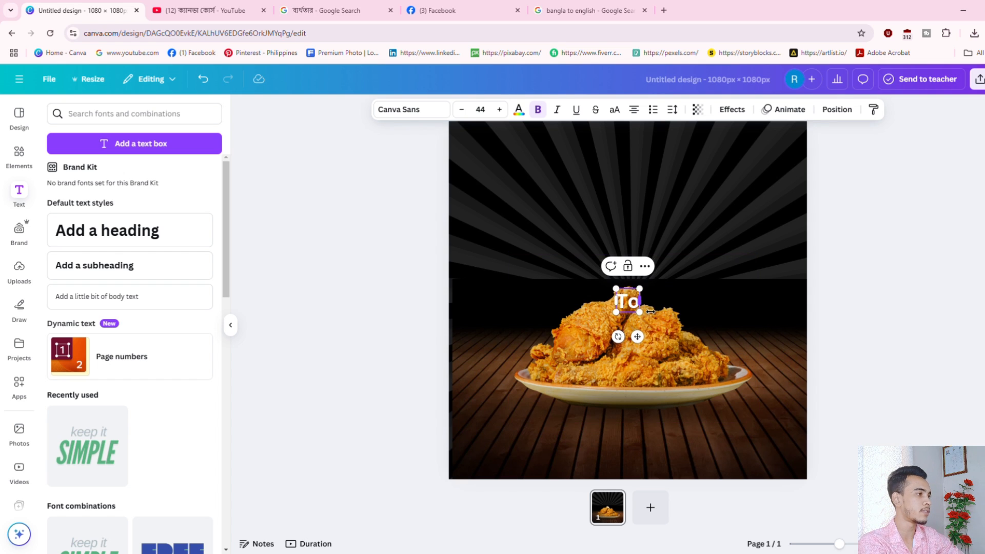
pyautogui.write('days')
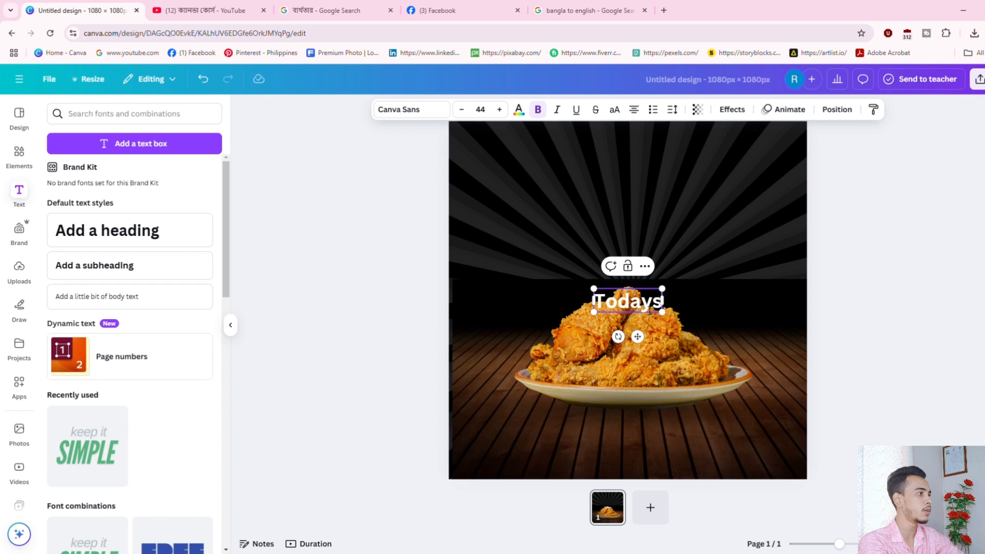
pyautogui.press('BackSpace')
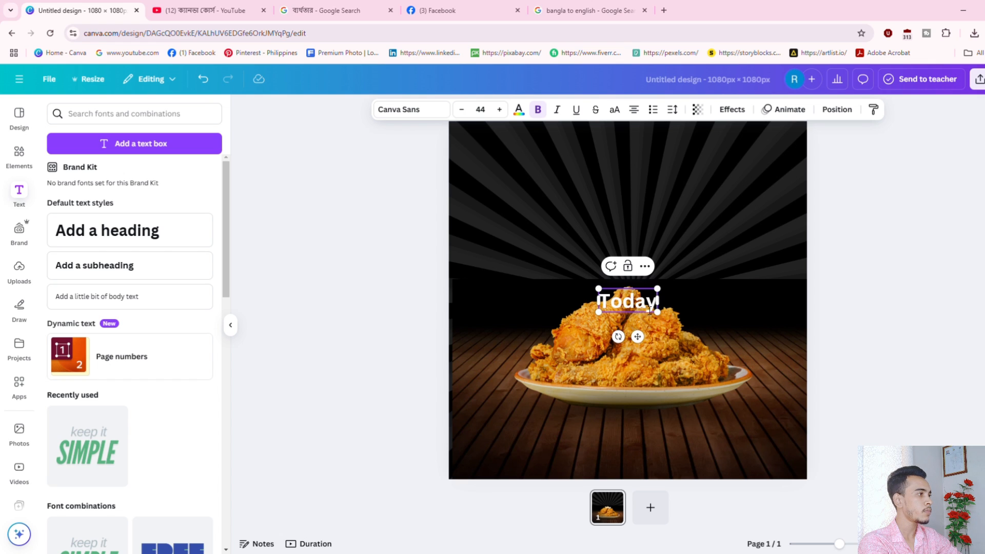
pyautogui.write('Best')
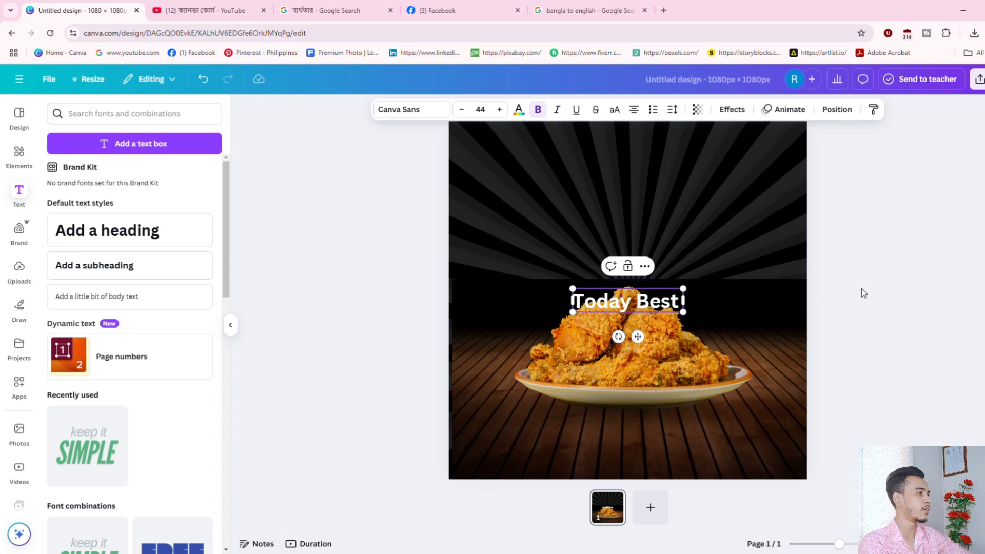
# Set 'Today Best' to size 50, then shrink it to 43.6 near the top centre.
pyautogui.moveTo(620, 302); pyautogui.dragTo(614, 201)
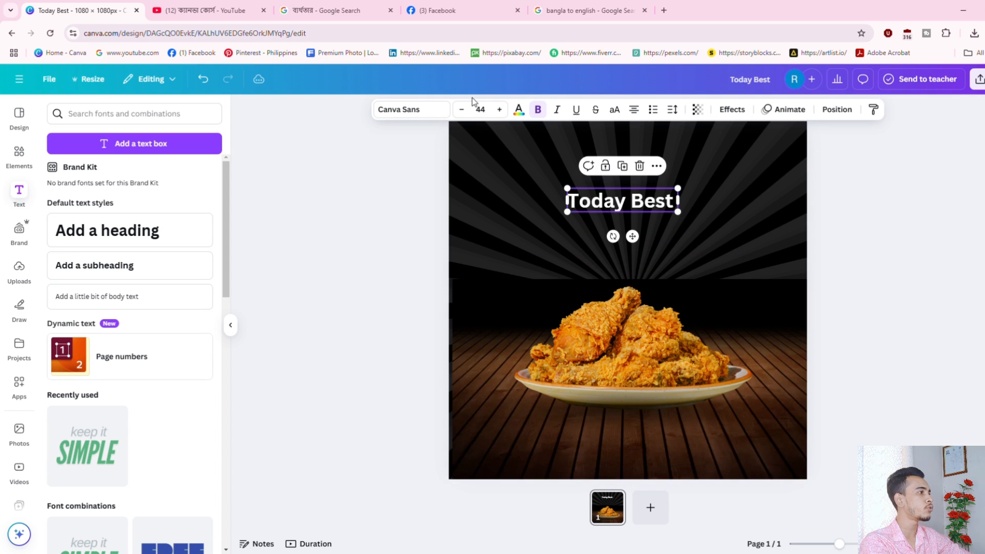
pyautogui.click(499, 109)
pyautogui.click(499, 110)
pyautogui.click(499, 109)
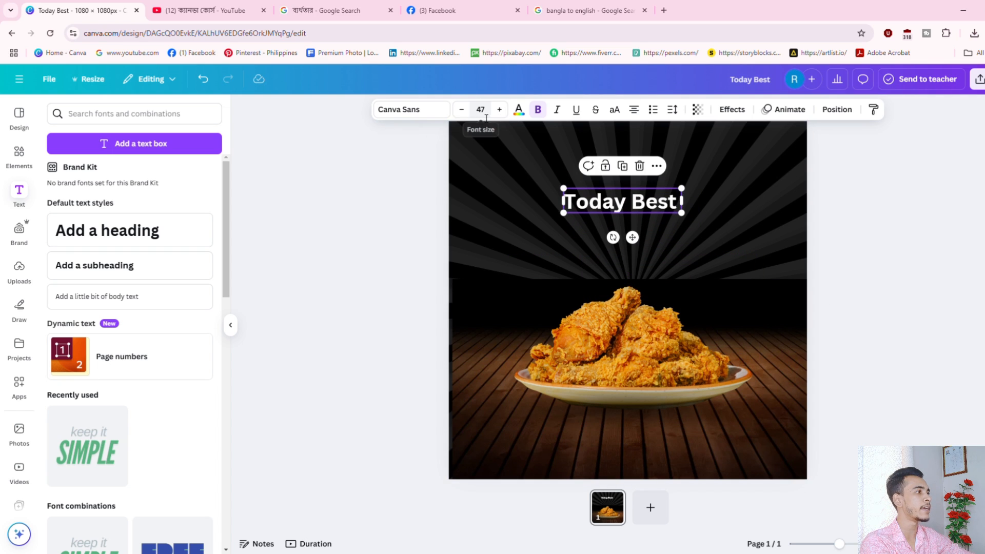
pyautogui.doubleClick(482, 110)
pyautogui.doubleClick(481, 111)
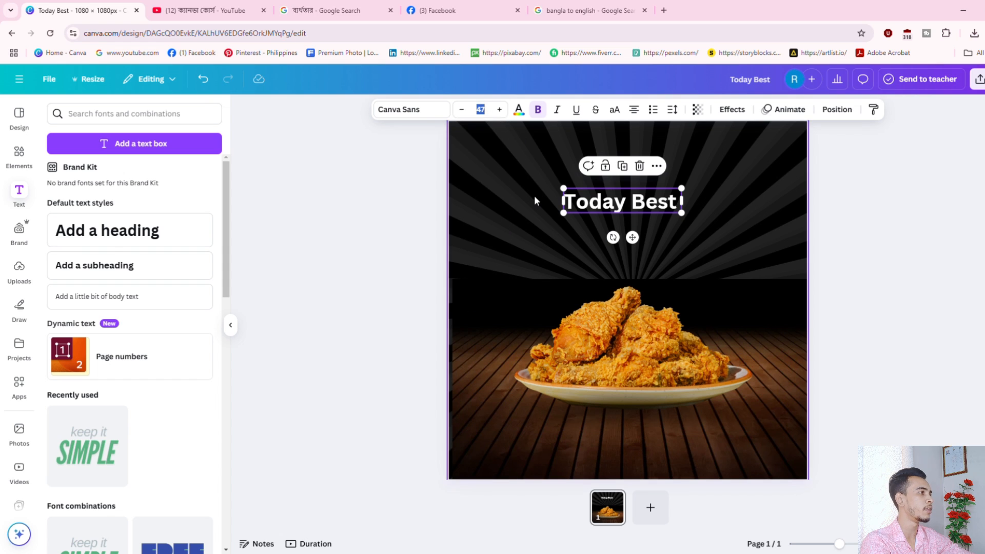
pyautogui.write('50')
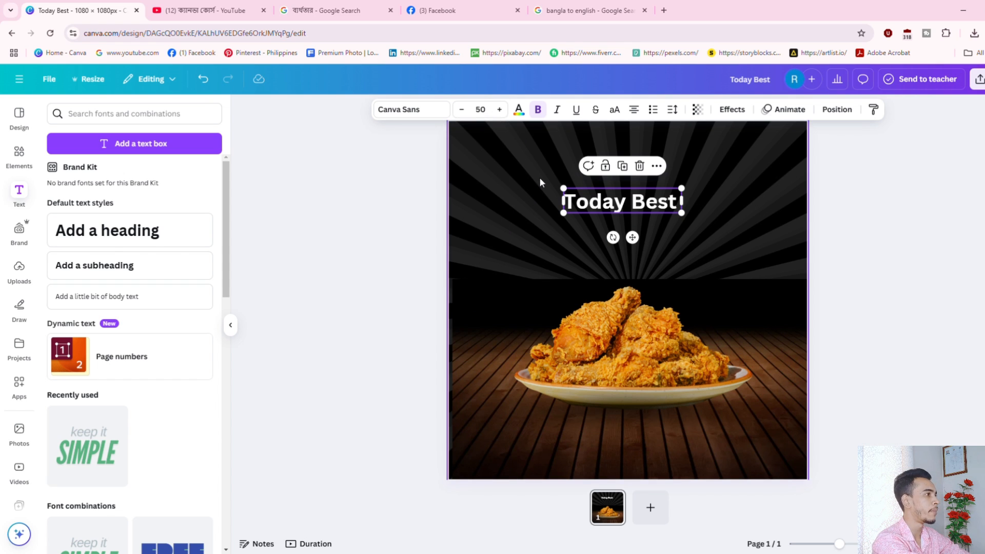
pyautogui.press('Return')
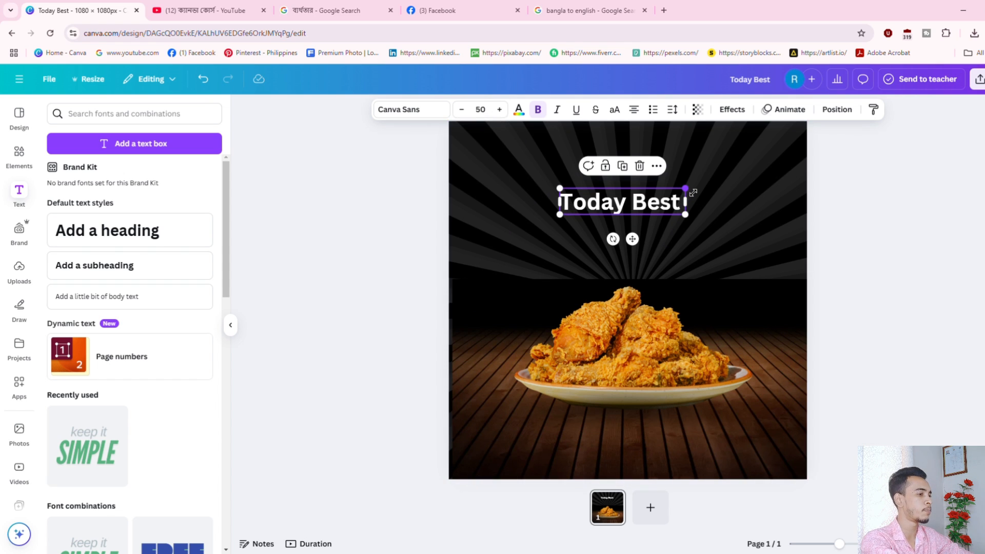
pyautogui.moveTo(691, 192); pyautogui.dragTo(670, 191)
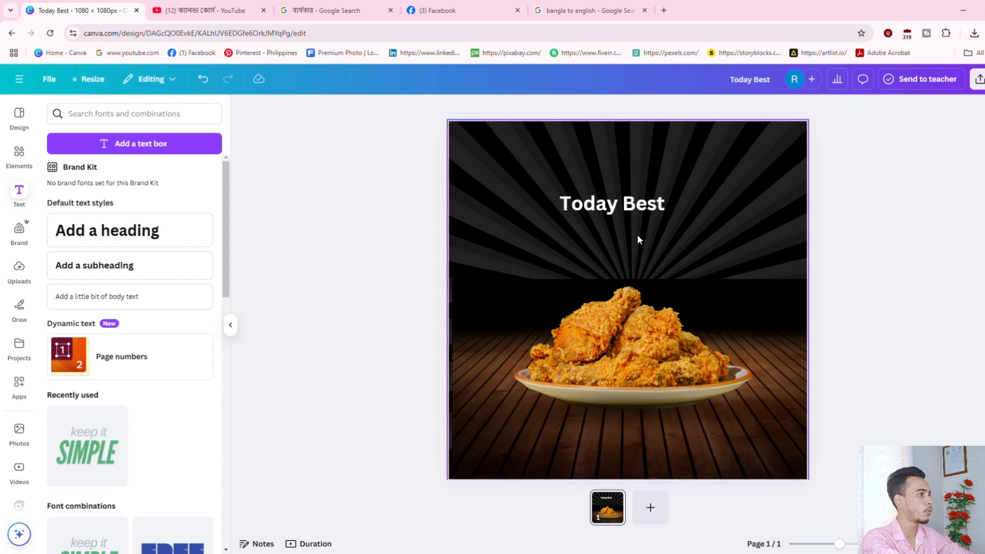
pyautogui.moveTo(610, 203); pyautogui.dragTo(603, 156)
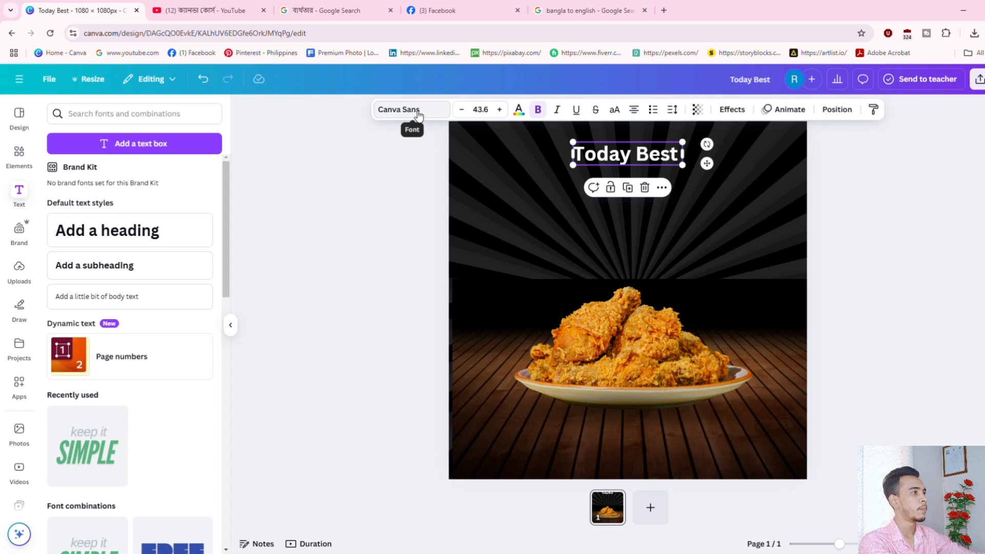
# Change the 'Today Best' font to Baksoda.
pyautogui.click(419, 114)
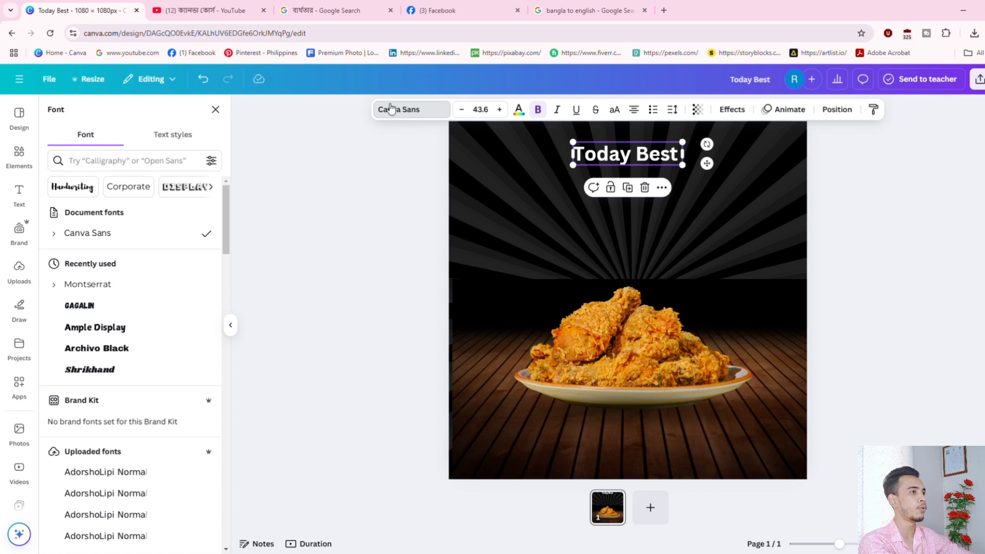
pyautogui.click(413, 109)
pyautogui.click(402, 113)
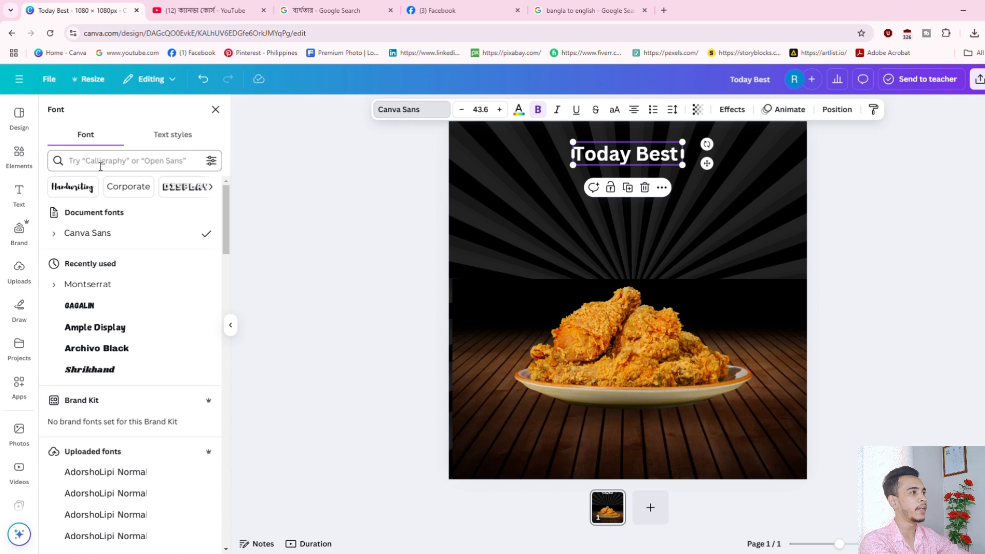
pyautogui.scroll(-15, 138, 329)
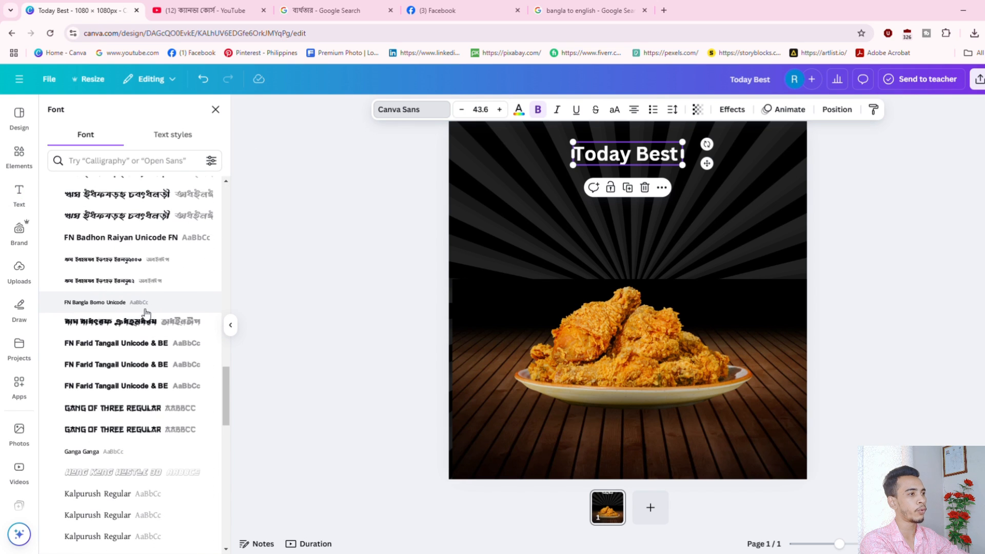
pyautogui.scroll(15, 144, 310)
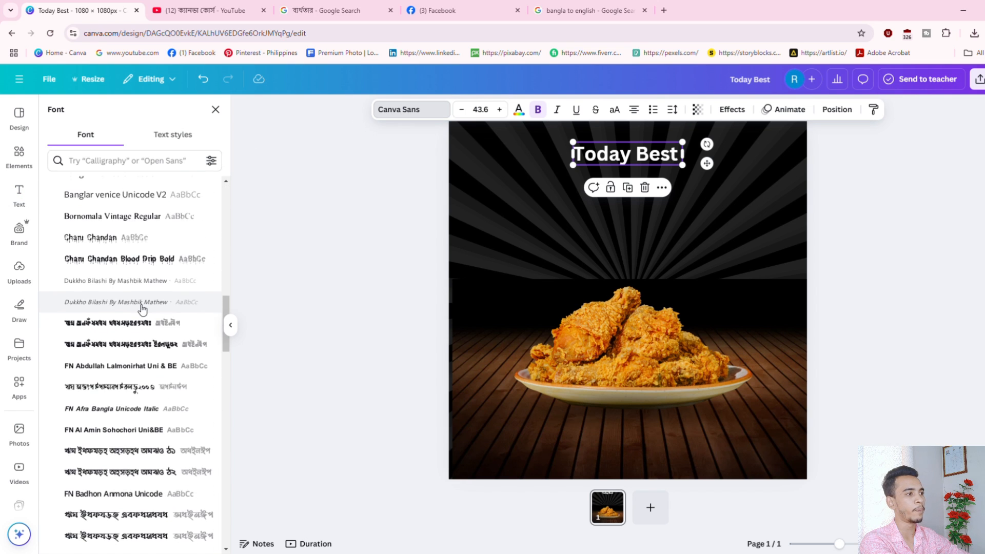
pyautogui.click(138, 162)
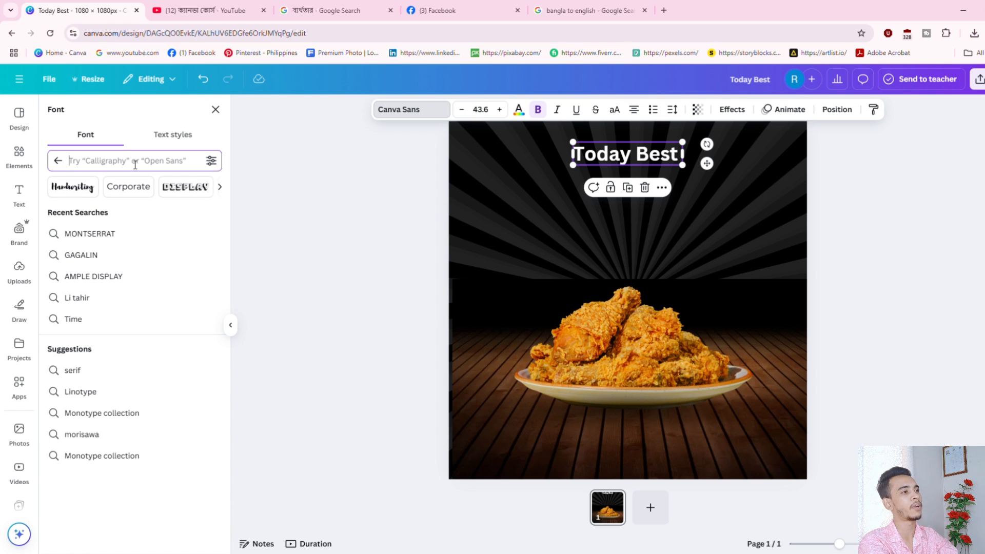
pyautogui.write('Ba')
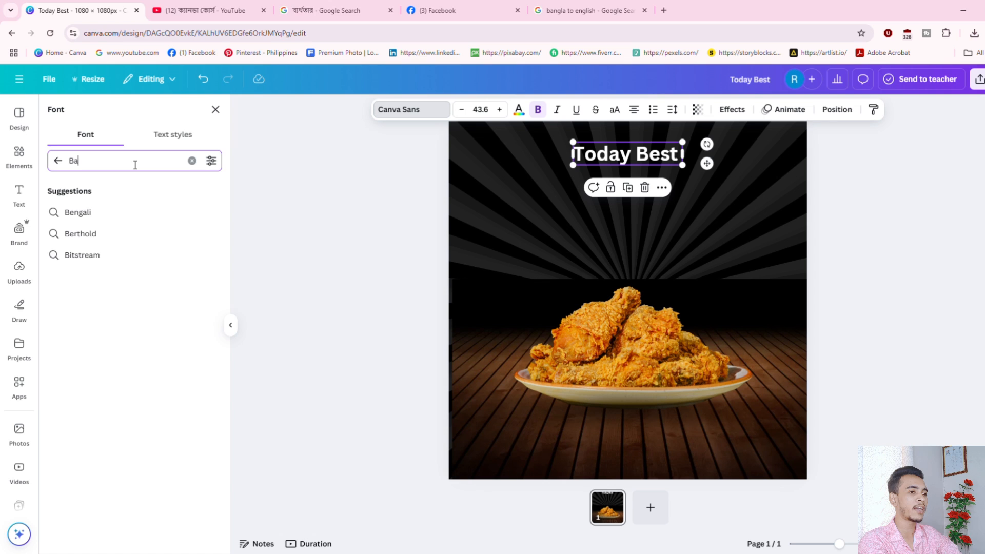
pyautogui.write('ksoda')
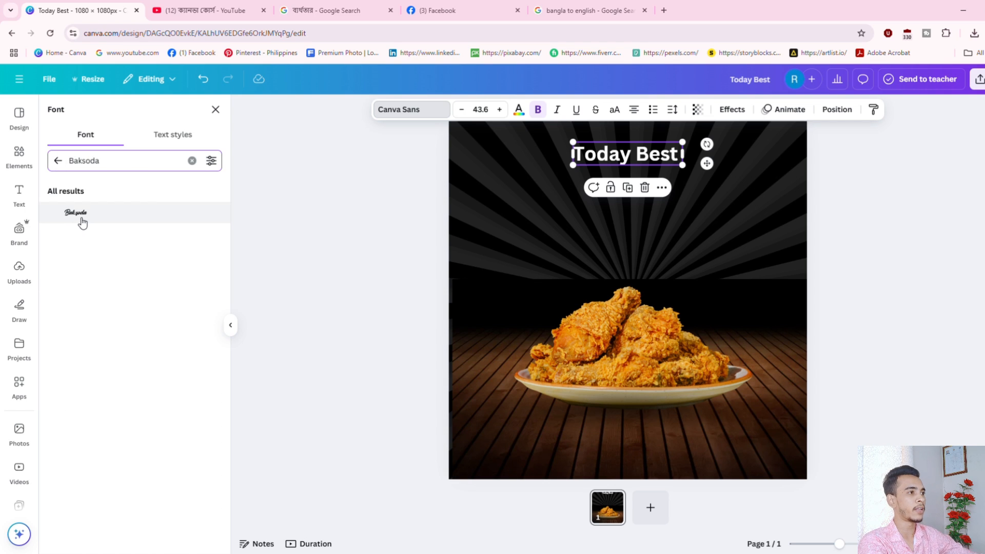
pyautogui.click(82, 223)
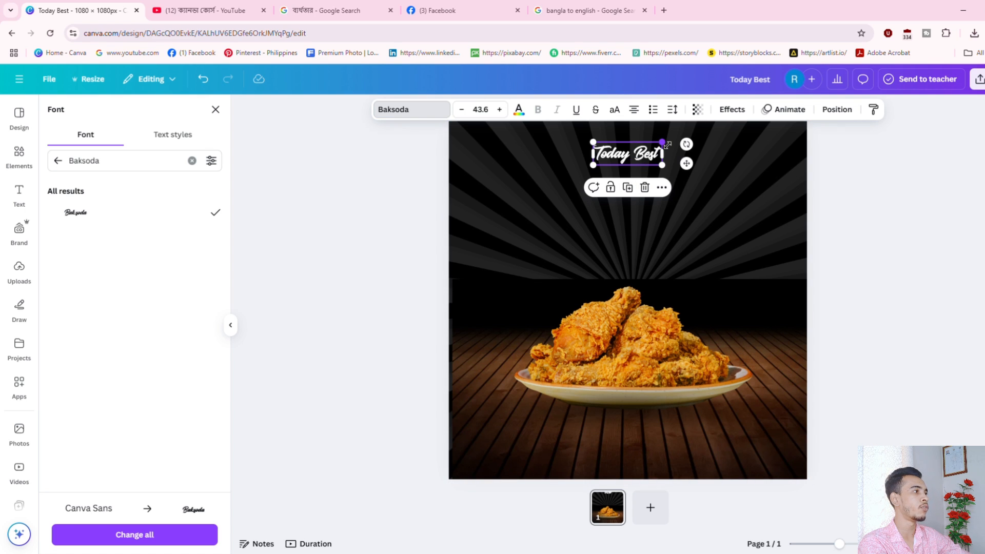
# Resize 'Today Best' to 77.2 and centre it near the top.
pyautogui.moveTo(667, 145); pyautogui.dragTo(637, 168)
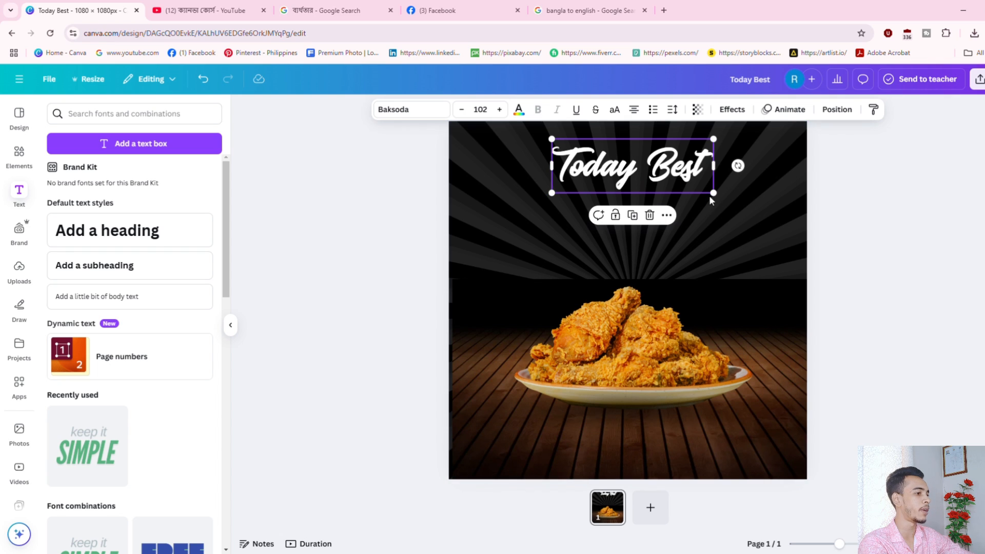
pyautogui.moveTo(712, 194); pyautogui.dragTo(675, 177)
pyautogui.moveTo(612, 163)
pyautogui.mouseDown()
pyautogui.moveTo(632, 183)
pyautogui.moveTo(616, 174)
pyautogui.moveTo(624, 171)
pyautogui.mouseUp()
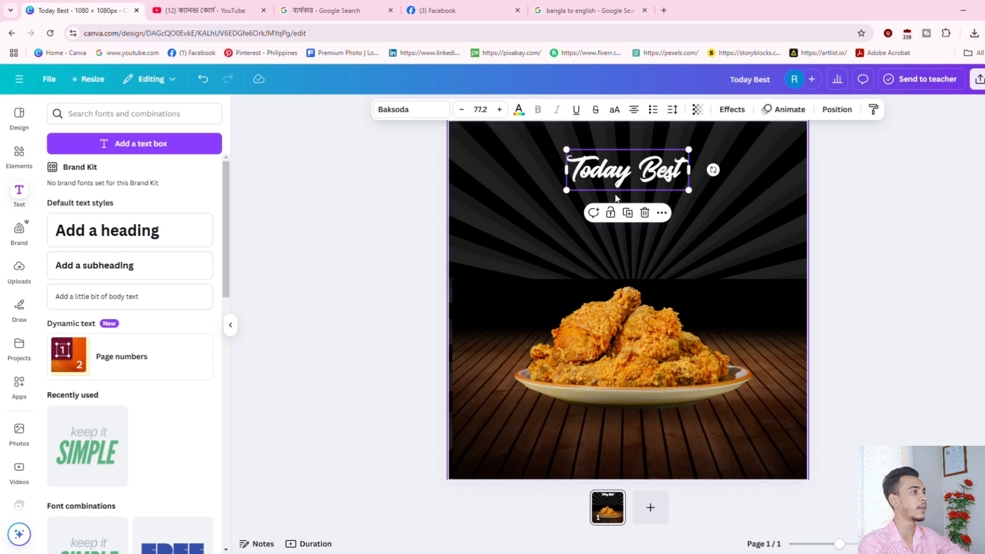
# Colour the 'Today Best' text orange #FFA800 with a custom colour.
pyautogui.click(520, 111)
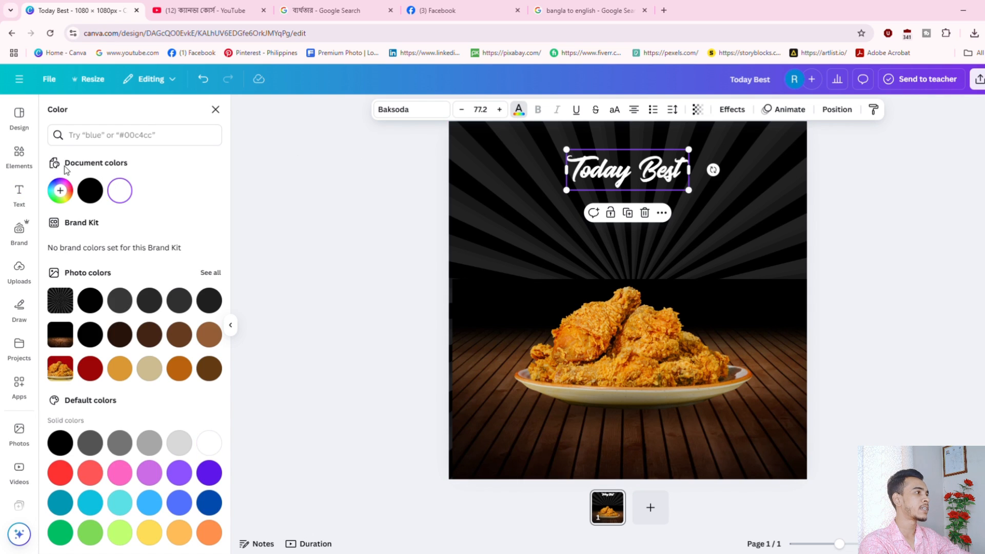
pyautogui.scroll(-1, 264, 447)
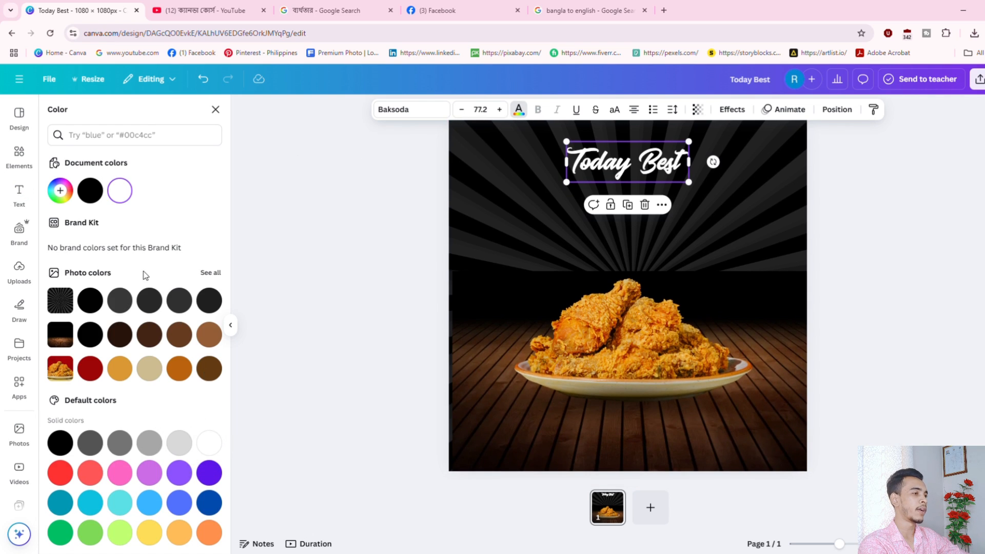
pyautogui.click(60, 191)
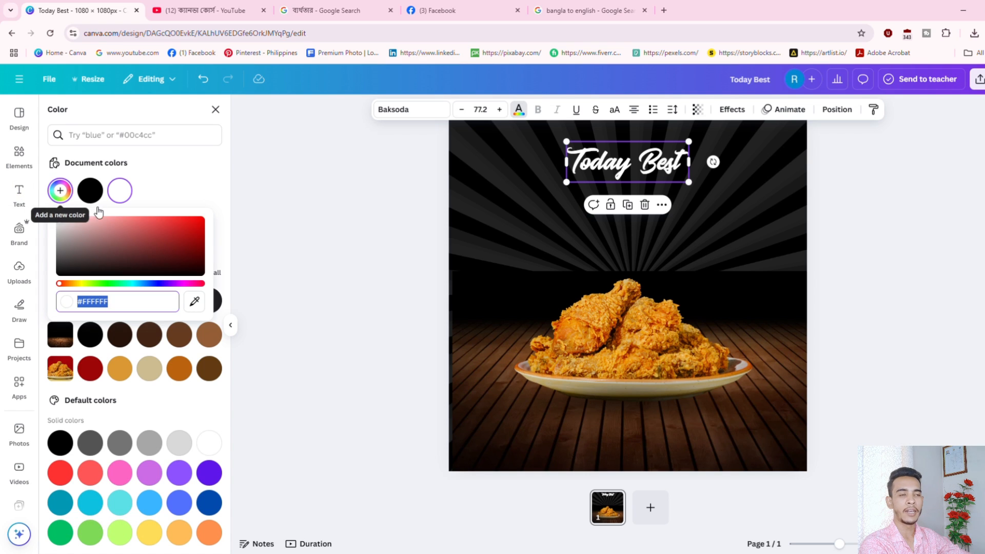
pyautogui.click(83, 283)
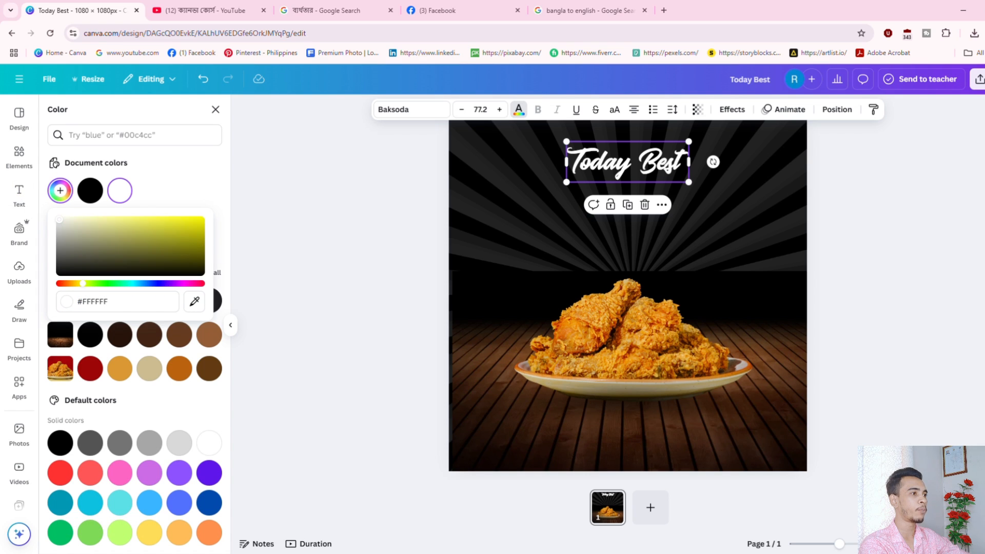
pyautogui.moveTo(83, 283); pyautogui.dragTo(77, 283)
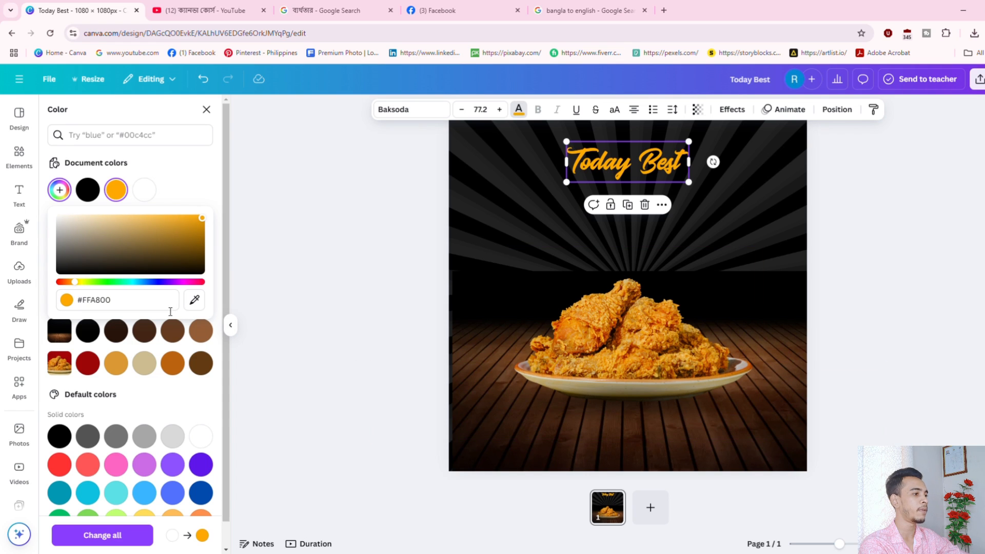
pyautogui.click(202, 223)
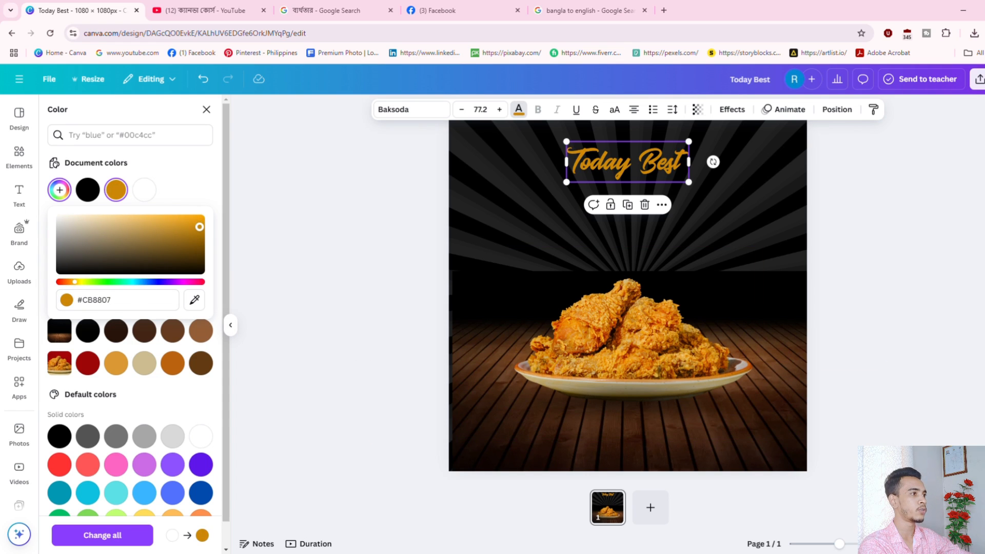
pyautogui.hotkey('ctrl', 'z')
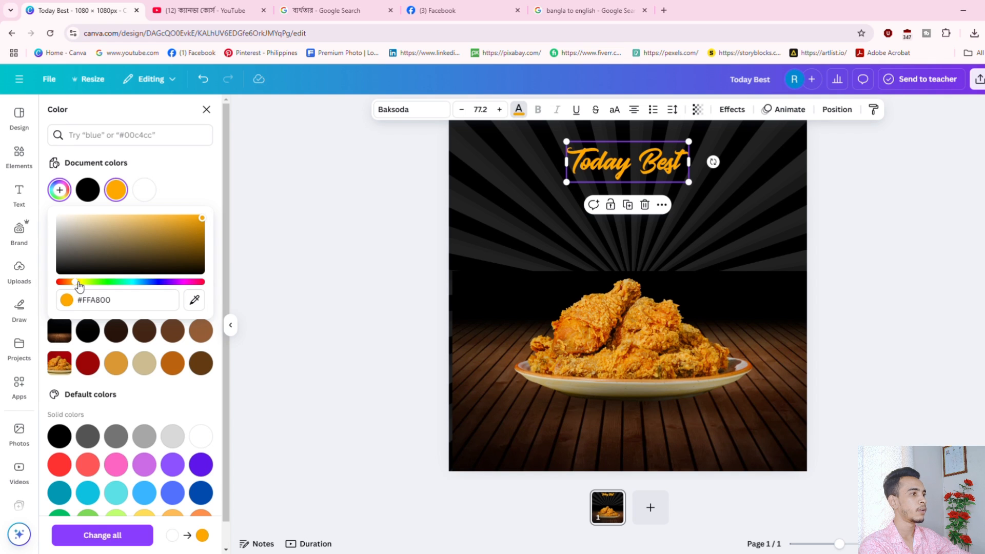
pyautogui.click(937, 309)
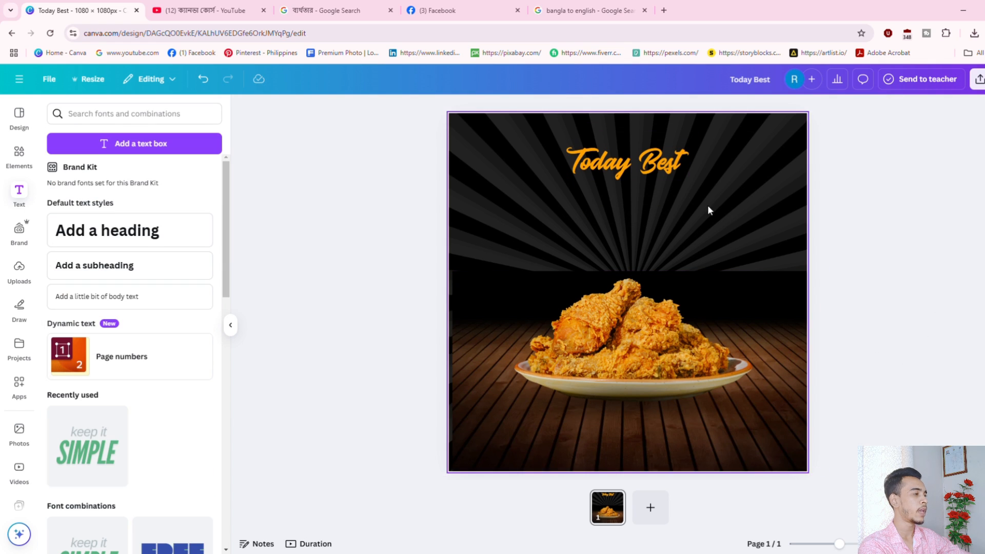
# Nudge 'Today Best' slightly higher, then select the sunburst background.
pyautogui.moveTo(677, 180); pyautogui.dragTo(677, 173)
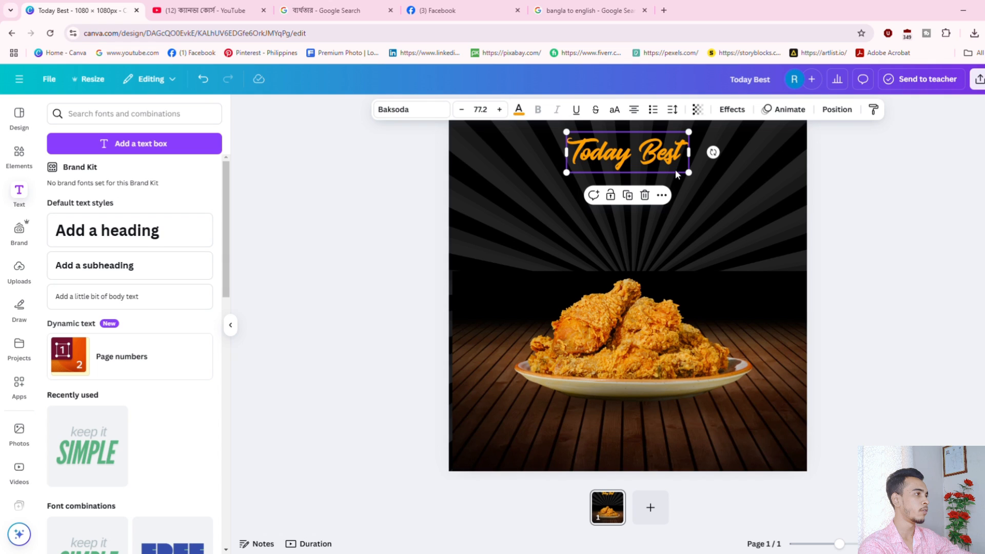
pyautogui.click(952, 231)
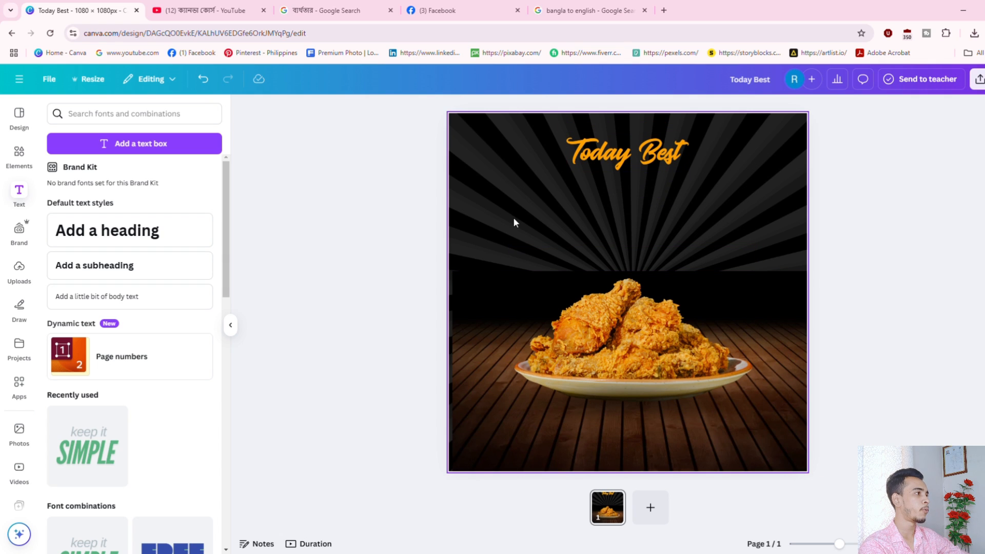
pyautogui.click(711, 219)
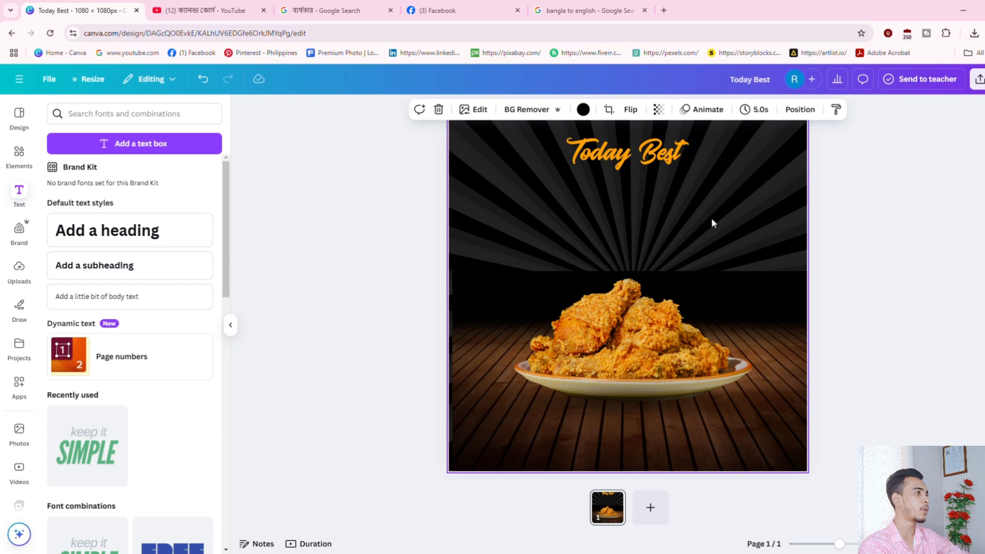
# Add a 'DELICIOUS' heading and position it directly beneath the orange 'Today Best' title.
pyautogui.click(137, 236)
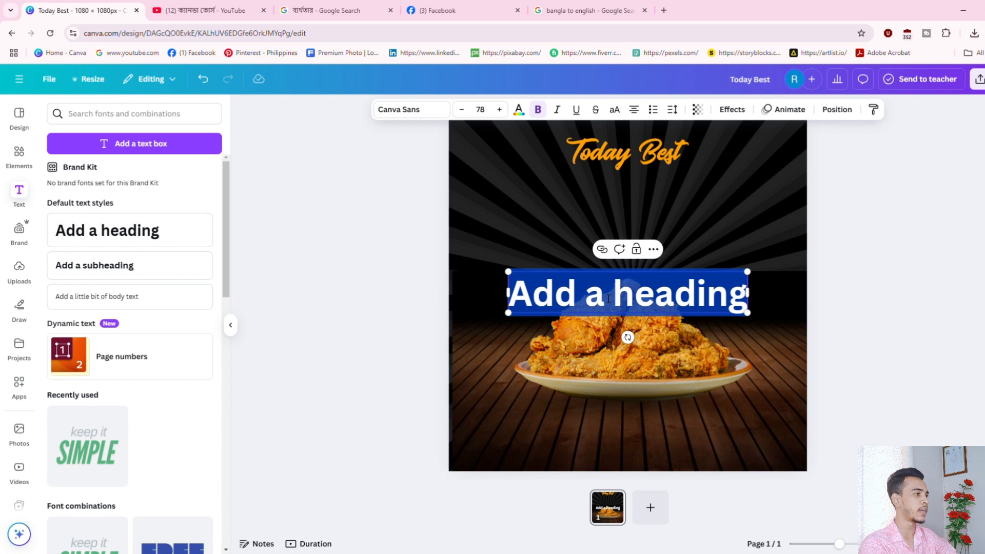
pyautogui.write('DEL')
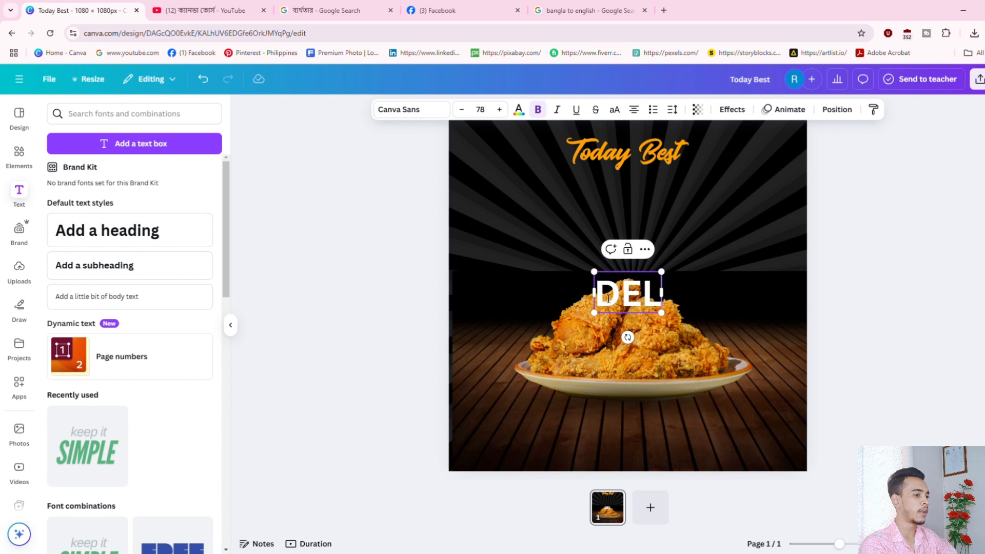
pyautogui.write('ICIOUS')
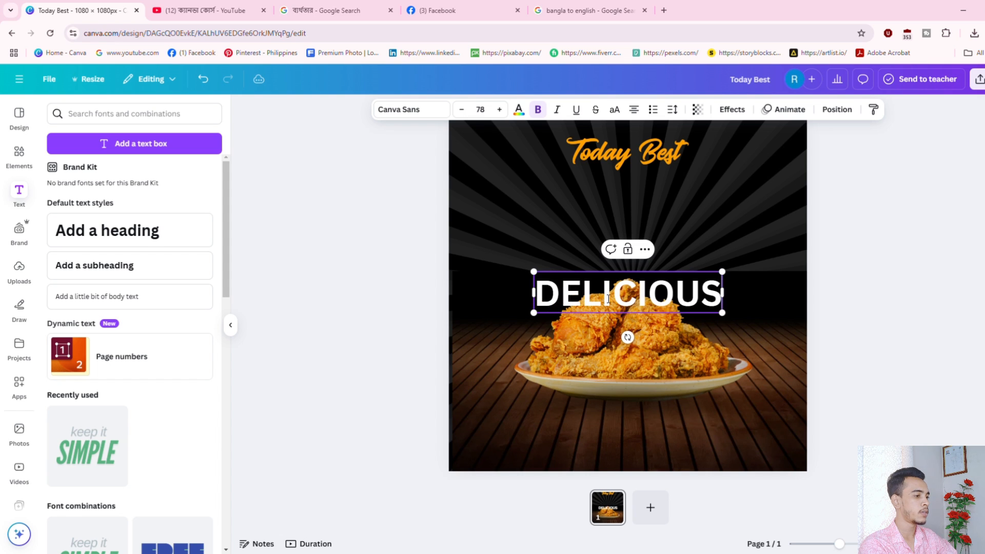
pyautogui.moveTo(700, 303); pyautogui.dragTo(706, 202)
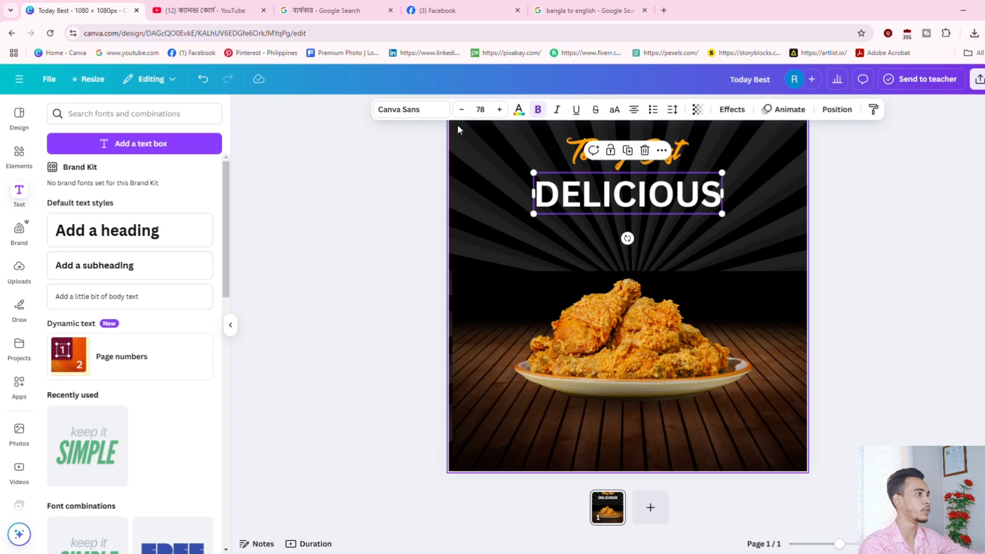
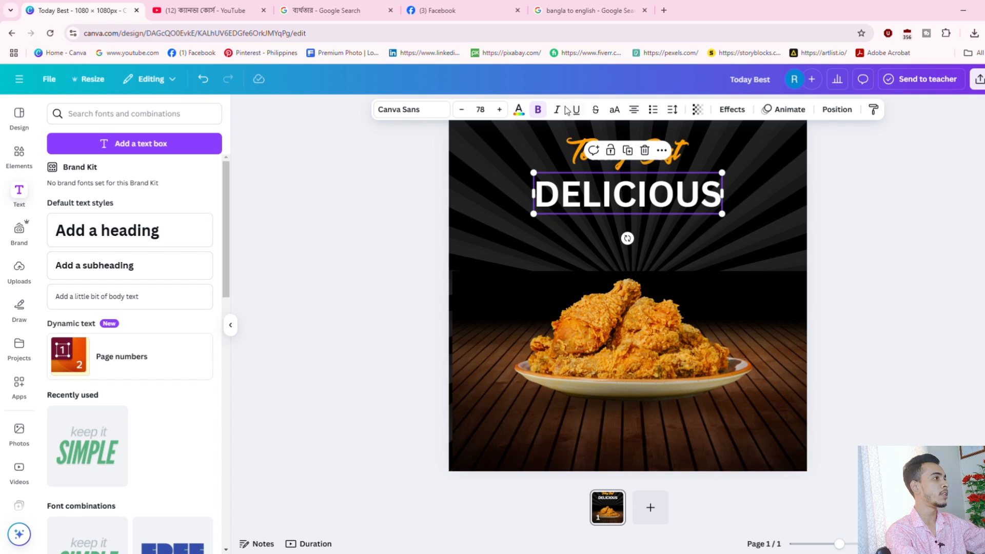
# Try bold, italic, underline and alignment options on DELICIOUS, leaving it bold and underlined.
pyautogui.click(546, 114)
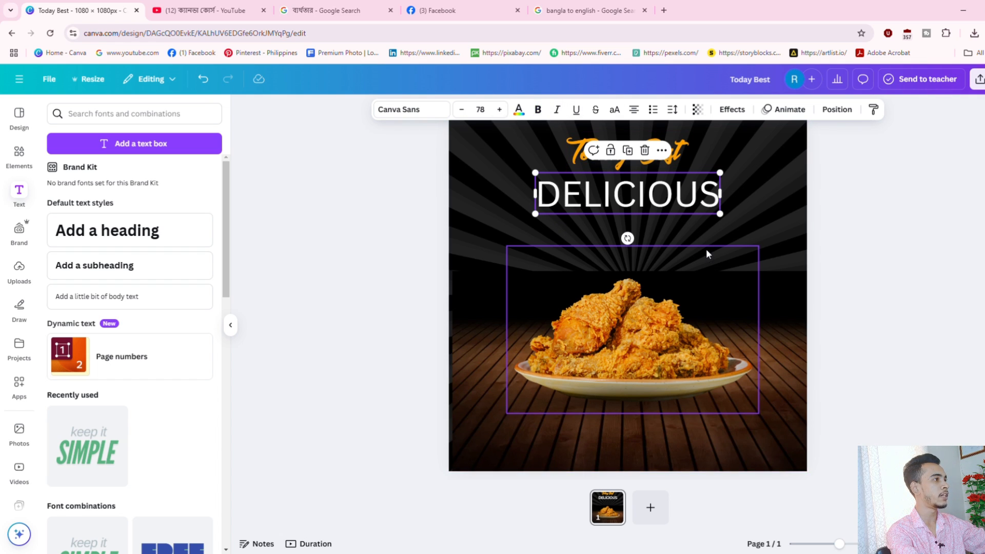
pyautogui.click(538, 118)
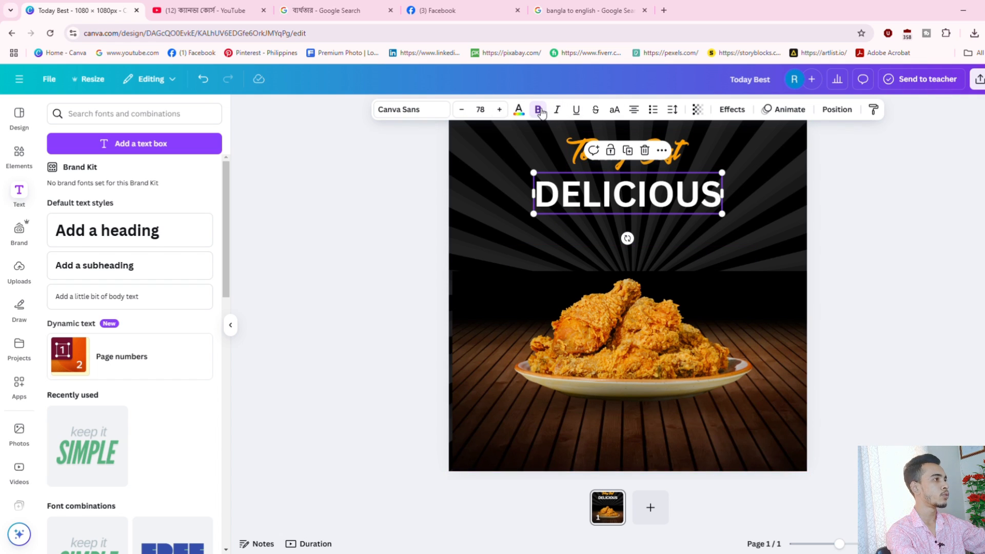
pyautogui.click(558, 110)
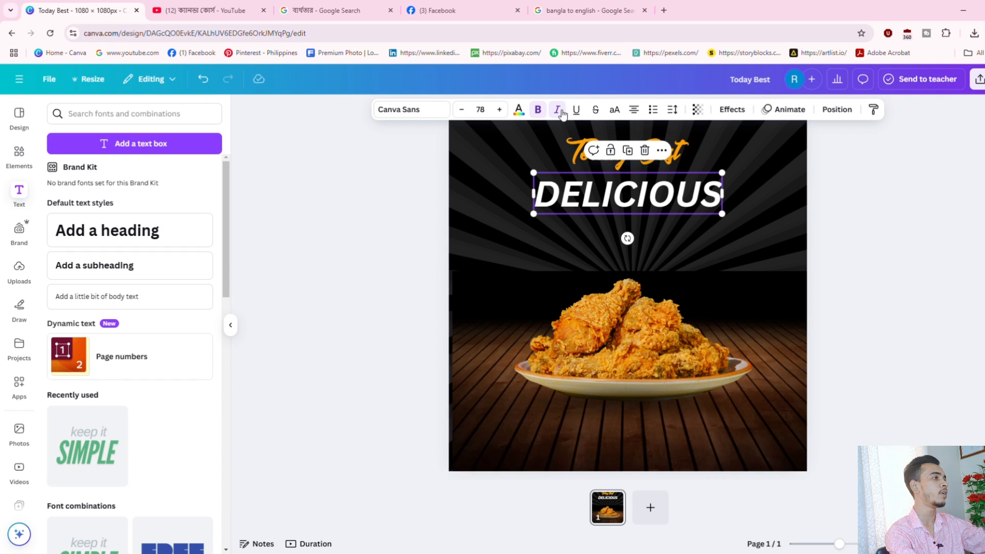
pyautogui.click(561, 111)
pyautogui.click(579, 110)
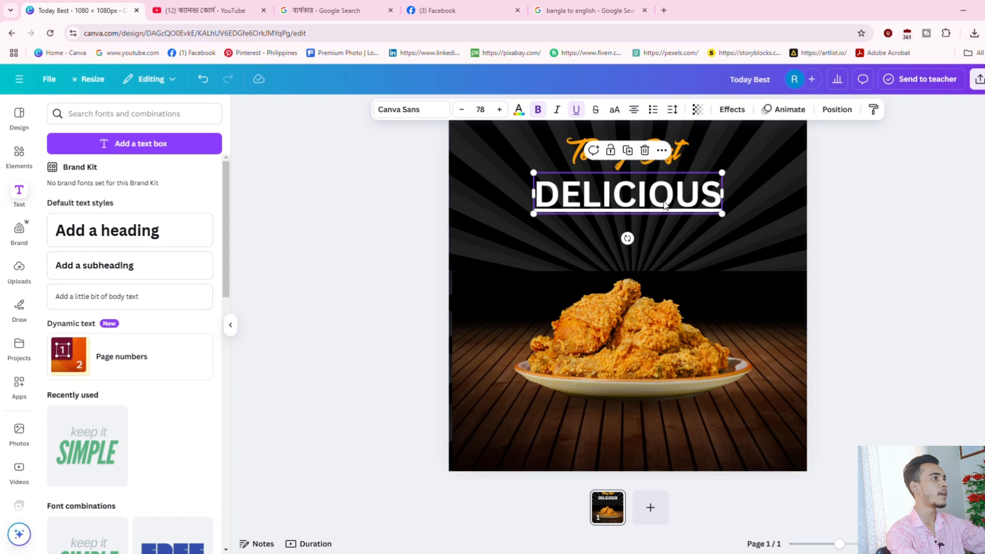
pyautogui.click(638, 117)
pyautogui.click(637, 116)
pyautogui.click(638, 116)
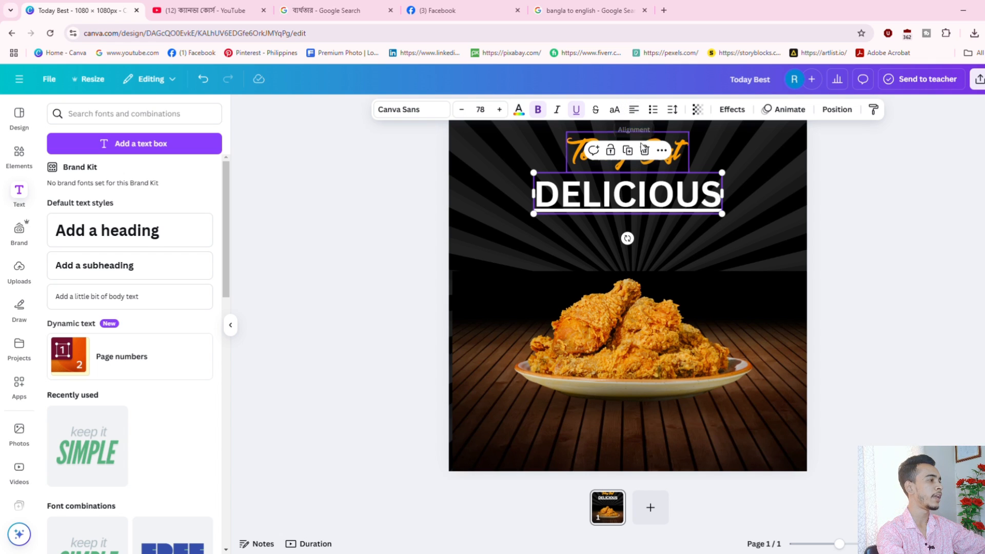
pyautogui.click(638, 114)
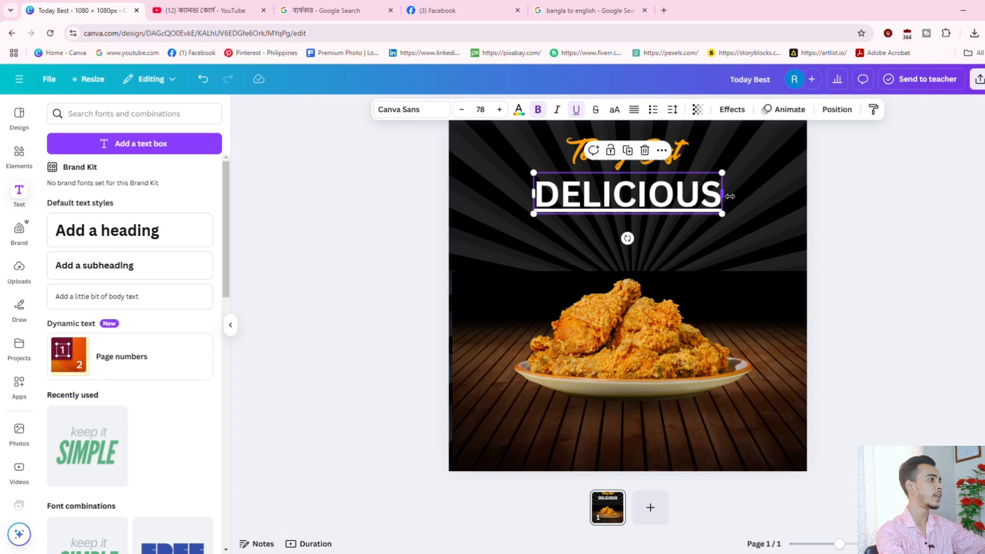
# Widen the DELICIOUS text box, centre the text, remove the underline and shift it slightly left.
pyautogui.moveTo(730, 196); pyautogui.dragTo(795, 195)
pyautogui.click(885, 205)
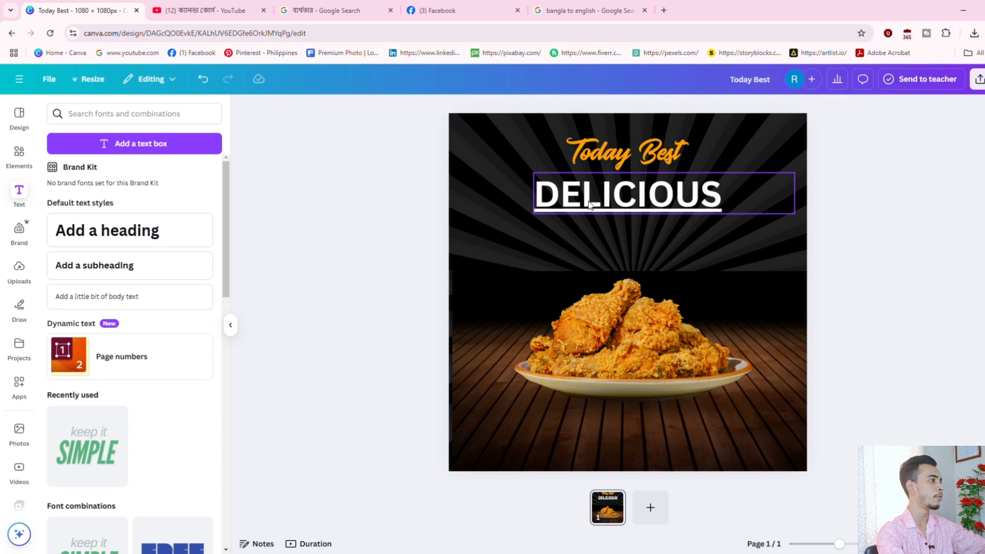
pyautogui.click(589, 206)
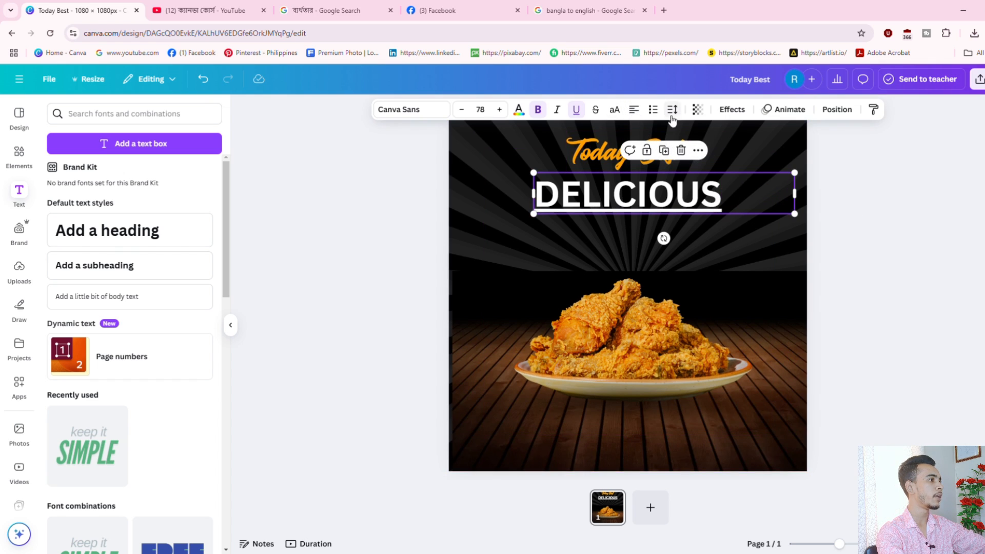
pyautogui.click(635, 110)
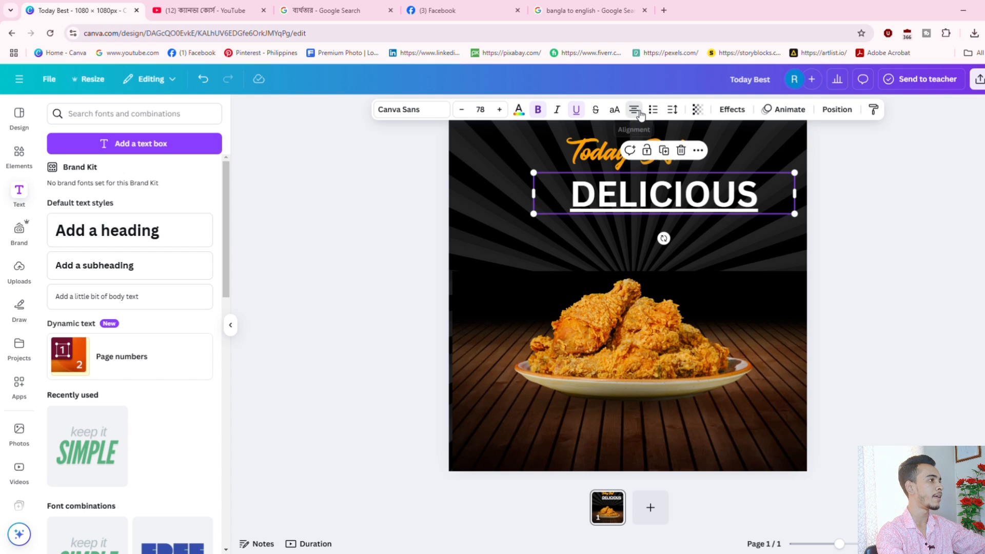
pyautogui.click(636, 110)
pyautogui.click(636, 110)
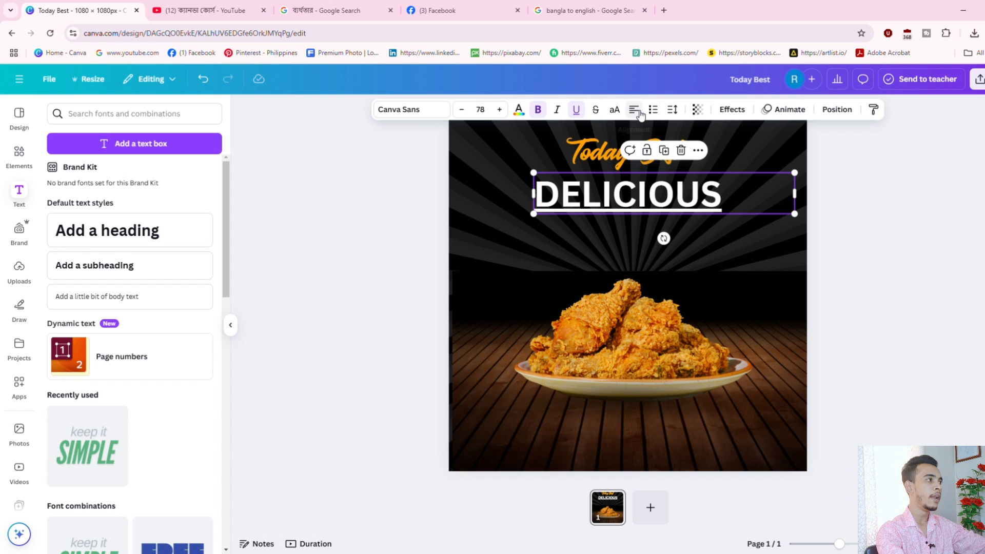
pyautogui.click(639, 111)
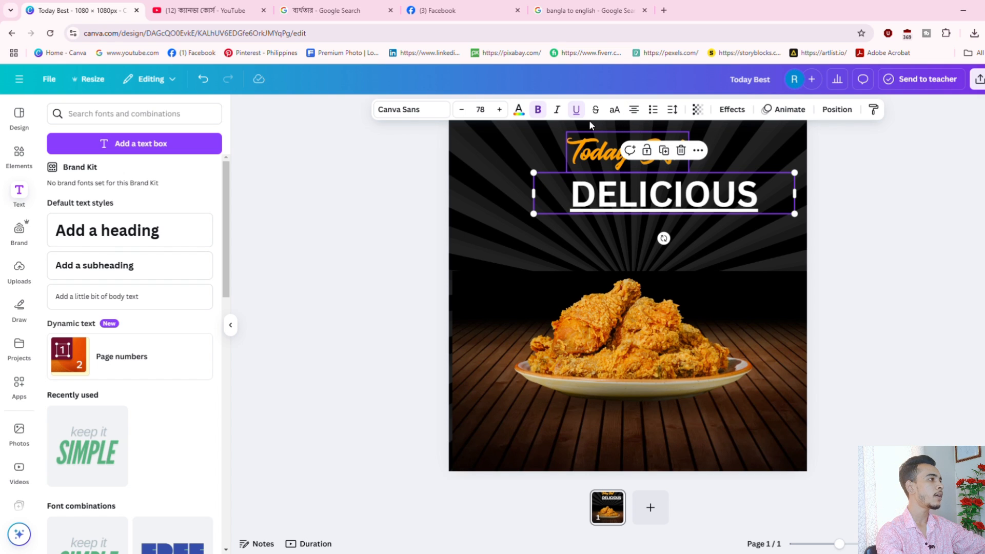
pyautogui.click(576, 109)
pyautogui.click(871, 187)
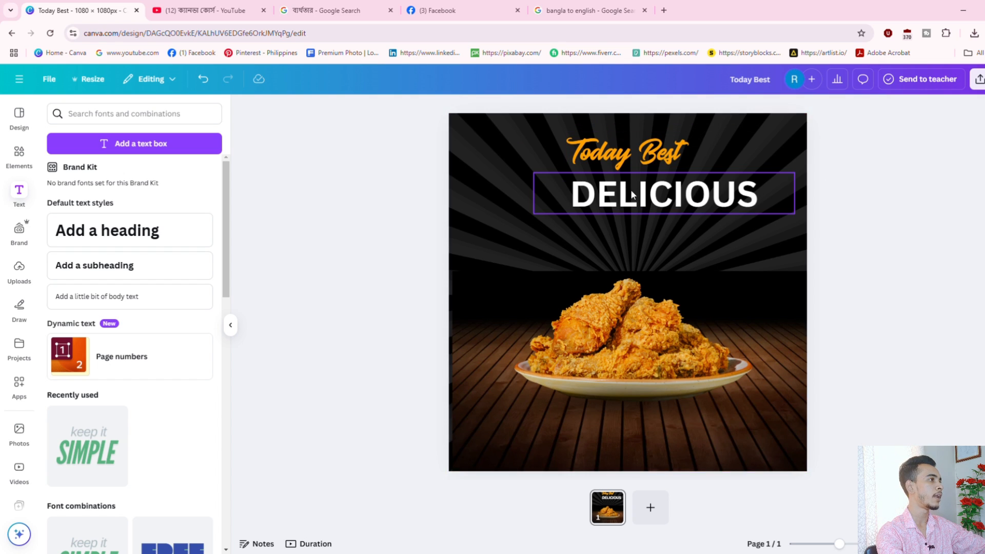
pyautogui.moveTo(633, 194); pyautogui.dragTo(610, 194)
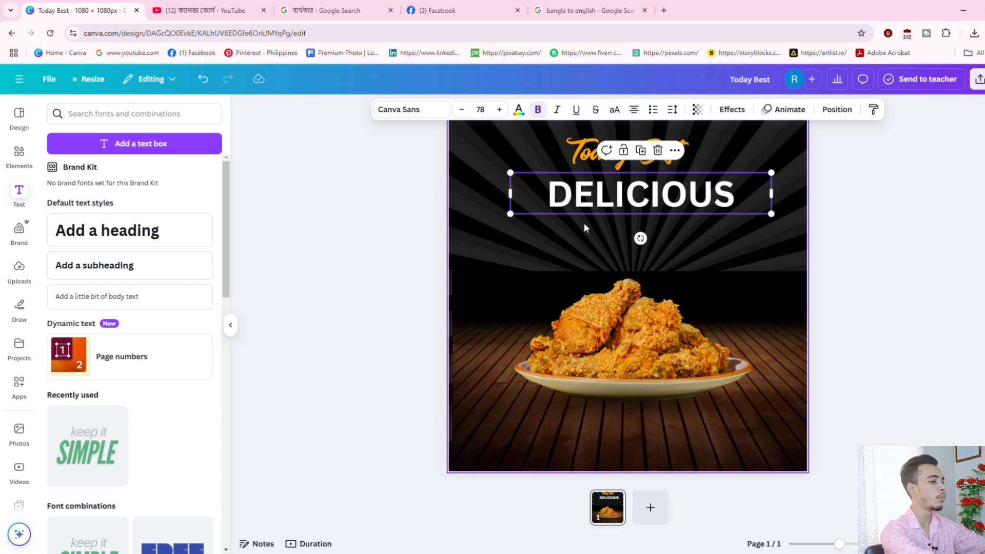
# Set DELICIOUS in the Gagalin font, enlarge it to size 99.1 and centre it under Today Best.
pyautogui.click(425, 109)
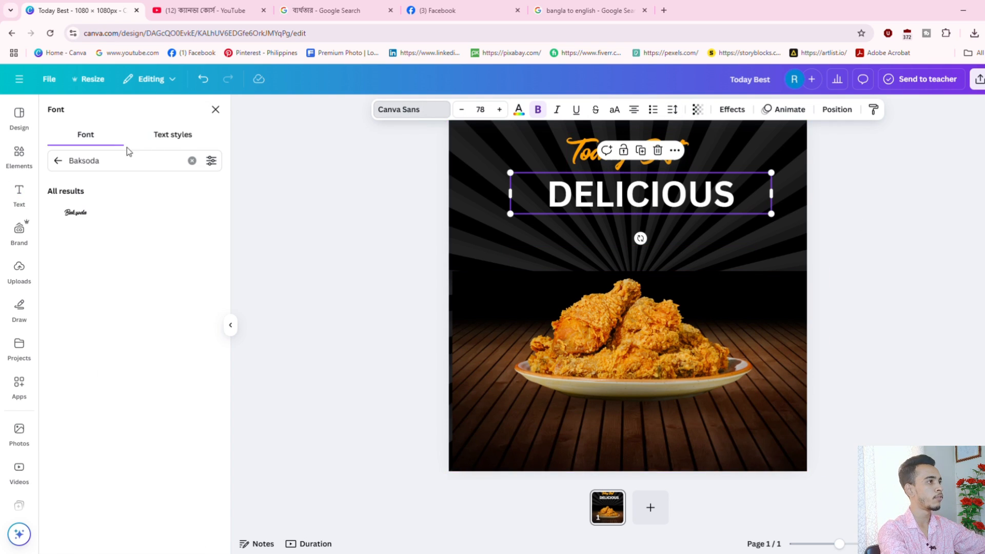
pyautogui.click(58, 167)
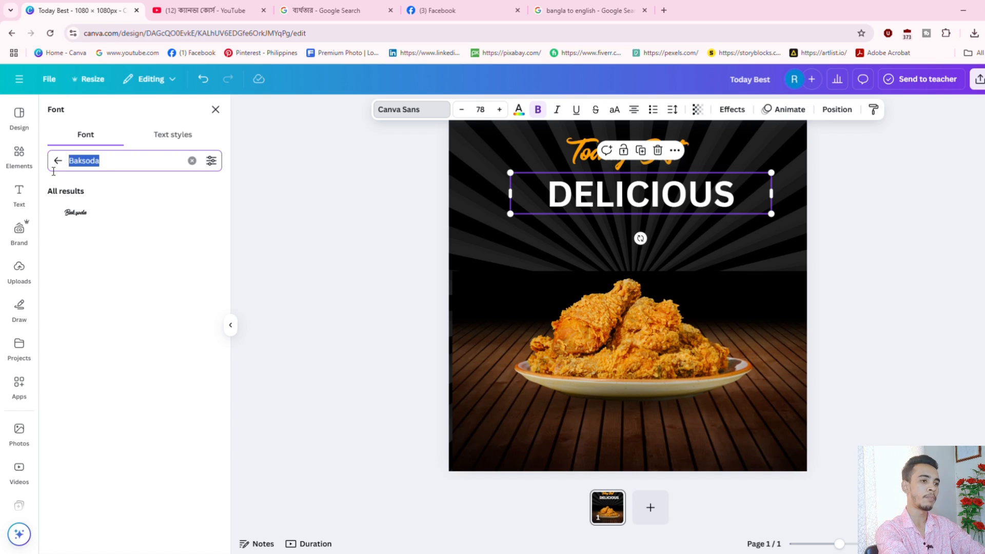
pyautogui.write('gA')
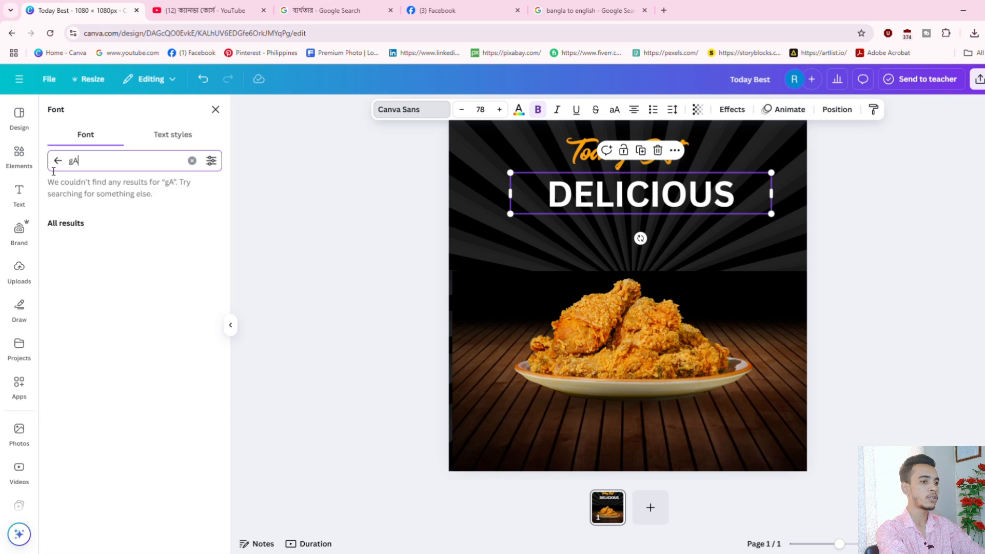
pyautogui.press('BackSpace')
pyautogui.press('BackSpace')
pyautogui.write('GA')
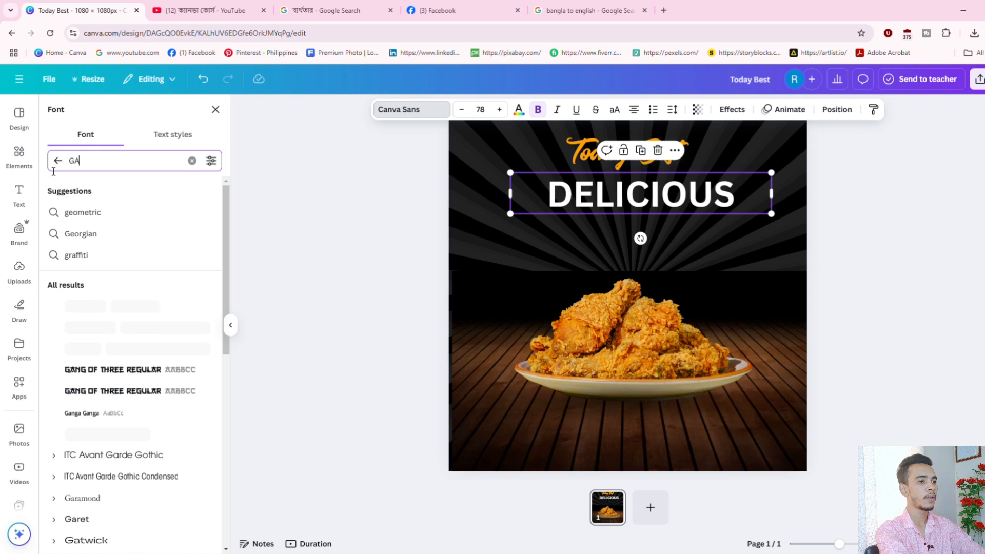
pyautogui.write('GALIN')
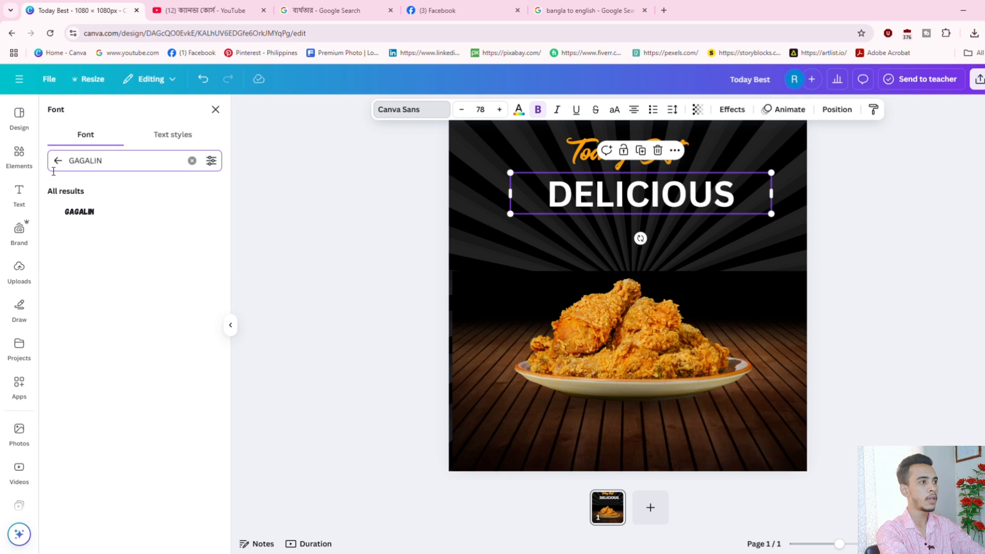
pyautogui.click(83, 214)
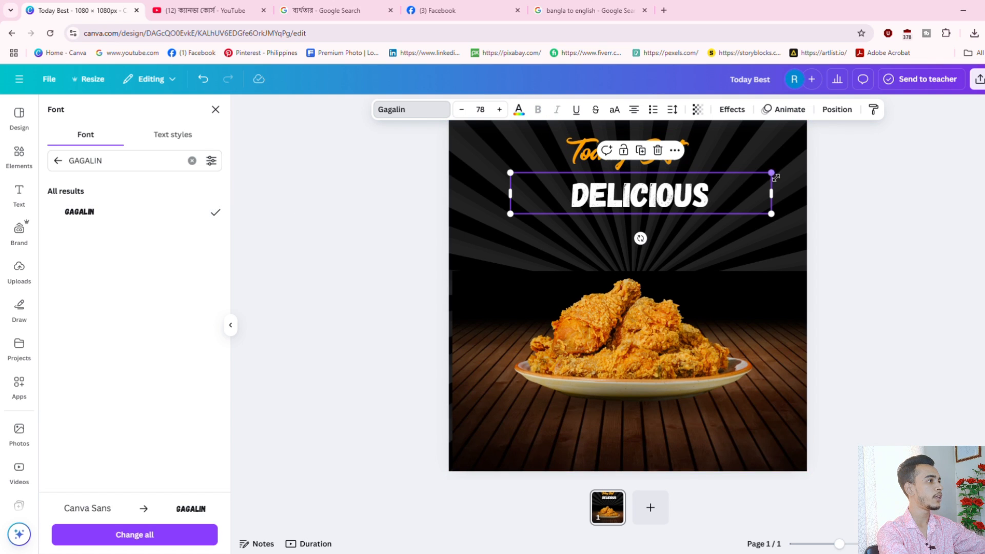
pyautogui.moveTo(776, 177); pyautogui.dragTo(630, 203)
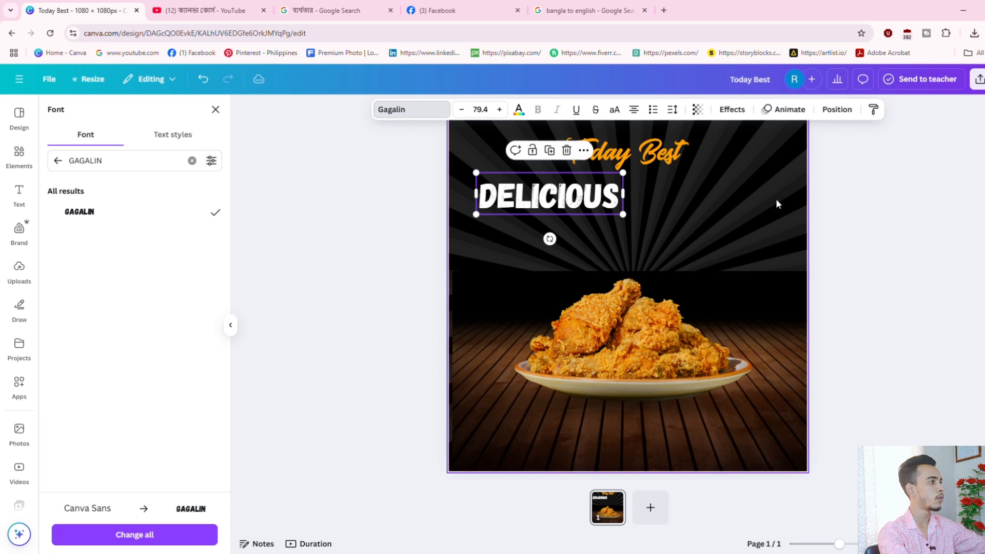
pyautogui.moveTo(567, 201); pyautogui.dragTo(681, 201)
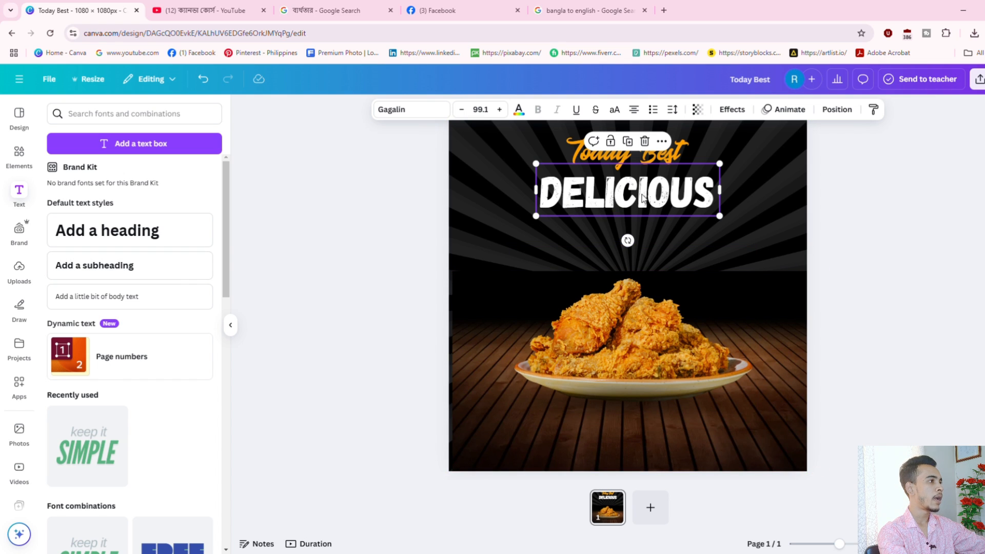
# Duplicate DELICIOUS, delete the copy, and add an 'Add a subheading' text box to the poster.
pyautogui.rightClick(599, 190)
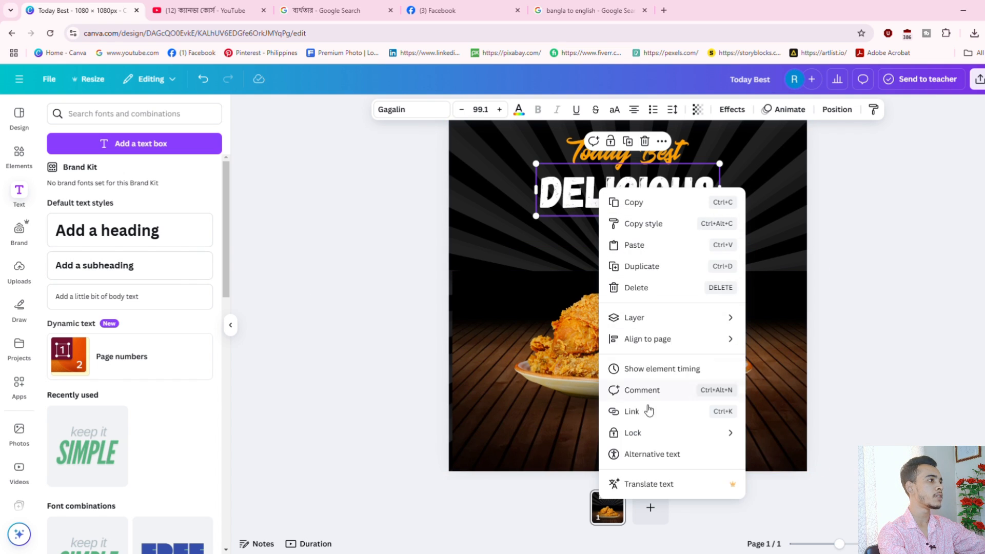
pyautogui.click(649, 266)
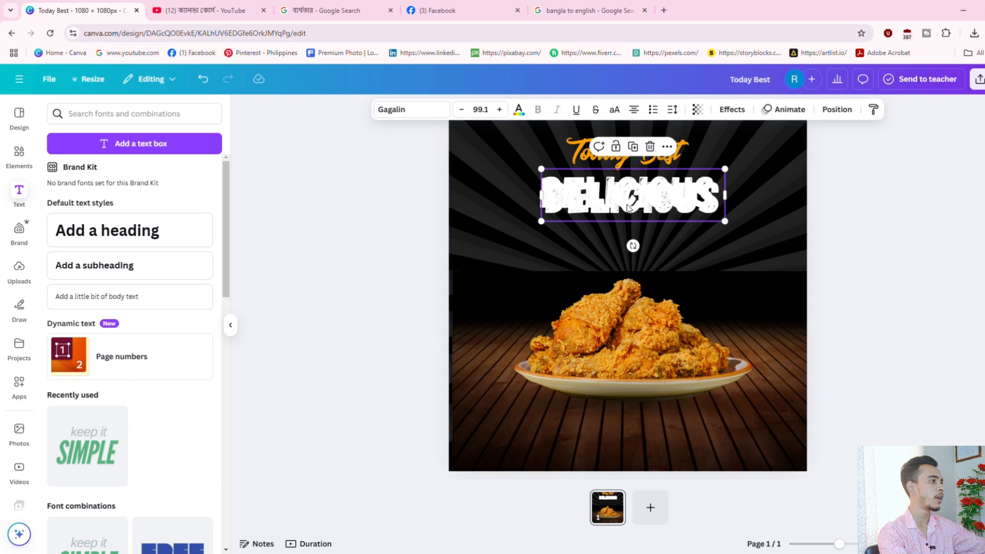
pyautogui.moveTo(623, 201); pyautogui.dragTo(619, 251)
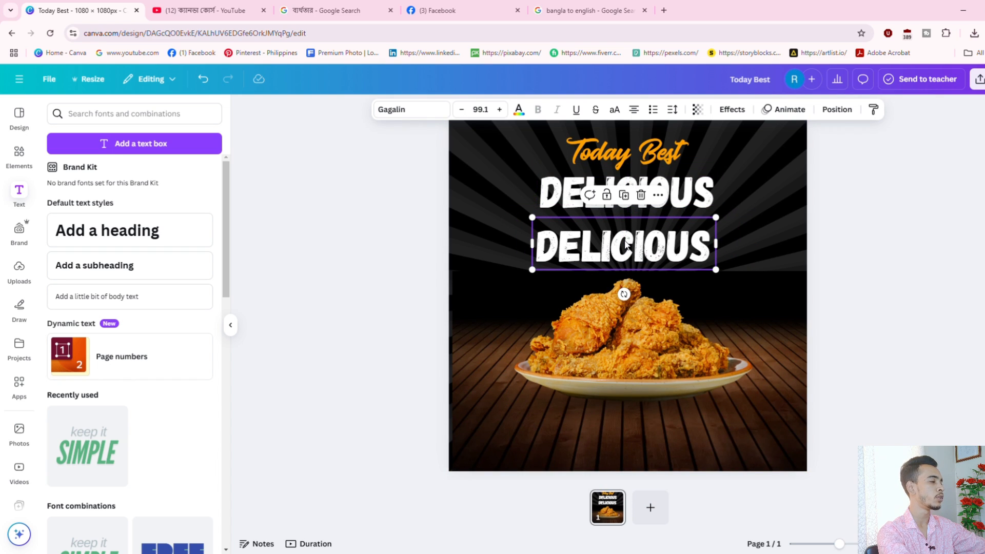
pyautogui.press('Delete')
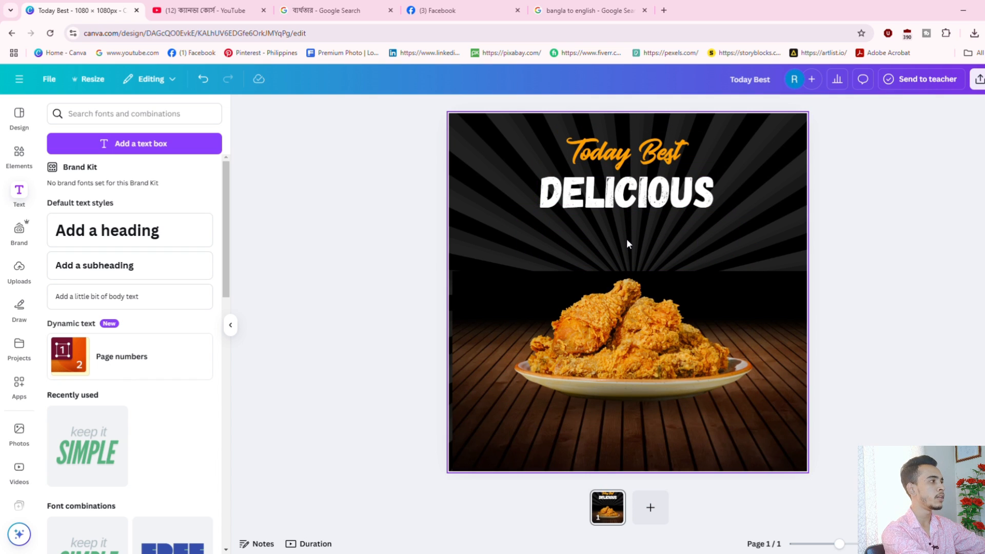
pyautogui.click(100, 264)
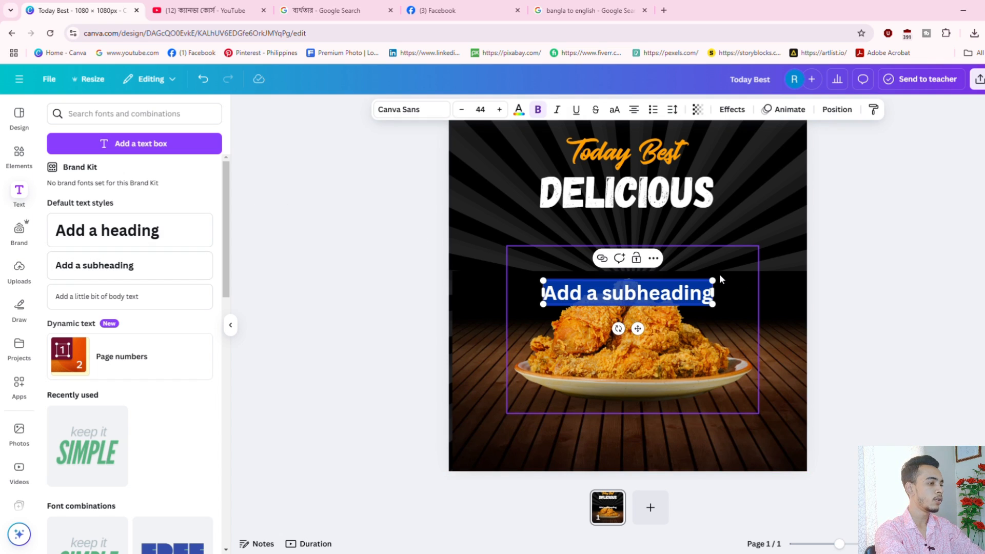
# Type 'Food Menu' into the subheading and move it just below DELICIOUS.
pyautogui.write('Food Menu')
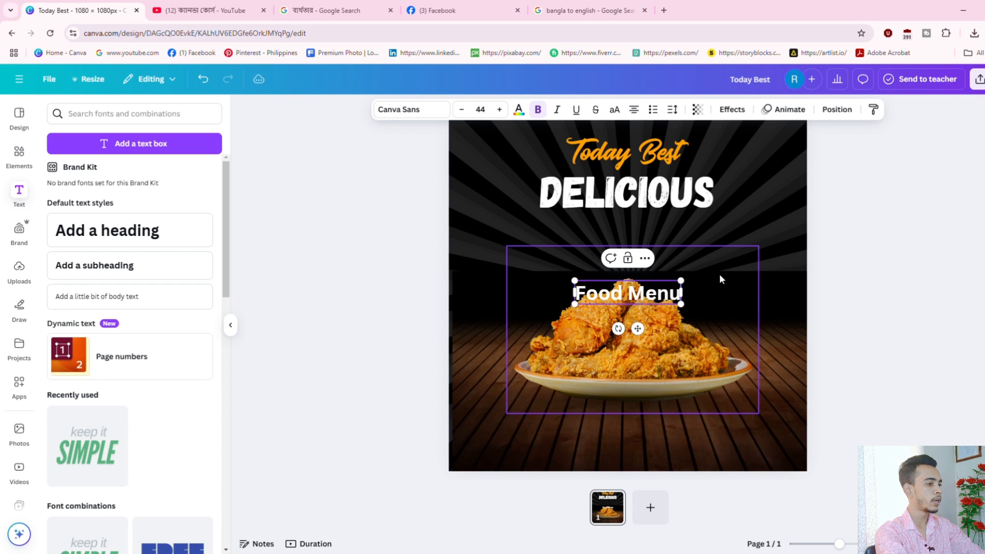
pyautogui.click(728, 244)
pyautogui.moveTo(609, 296); pyautogui.dragTo(603, 239)
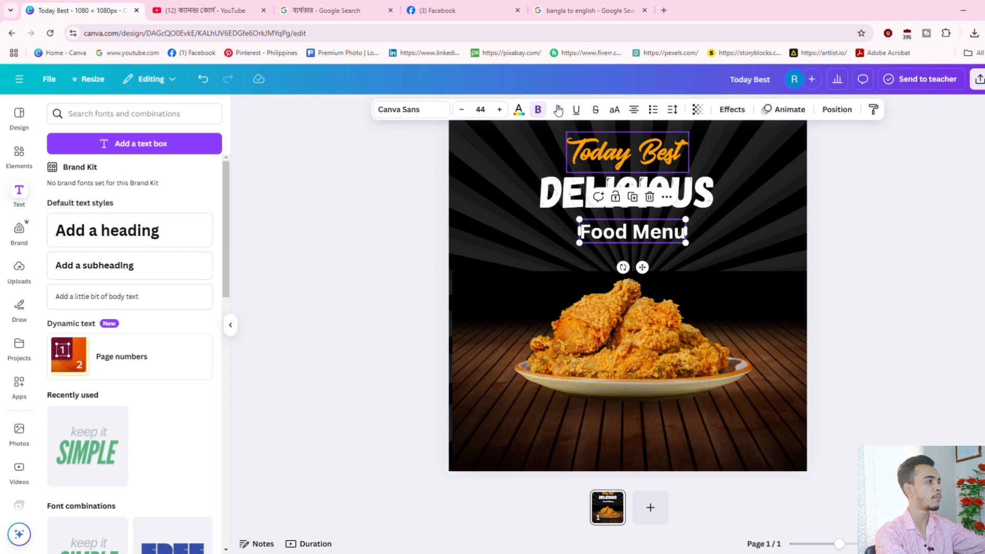
# Colour Food Menu orange #FFA100 by sampling the Today Best title with the eyedropper.
pyautogui.click(520, 109)
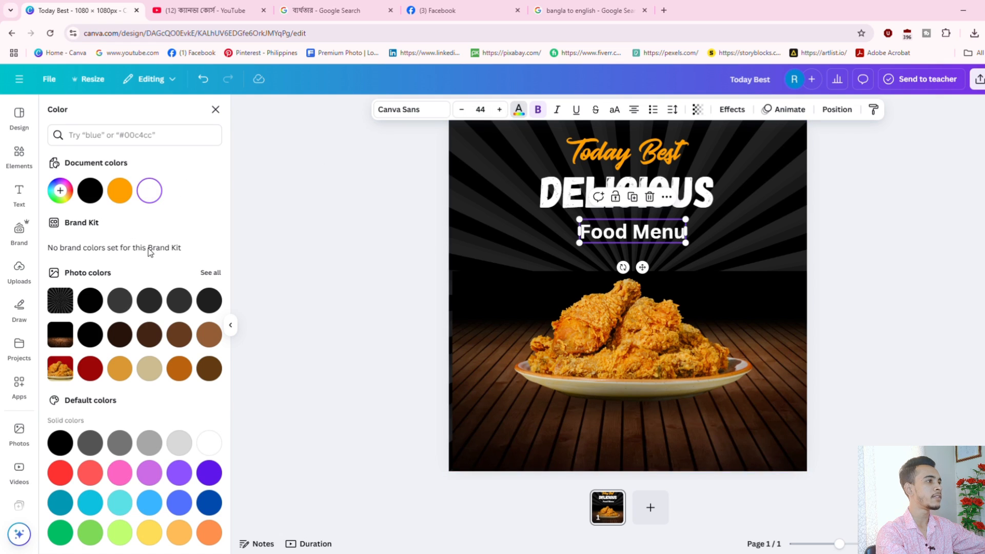
pyautogui.click(122, 193)
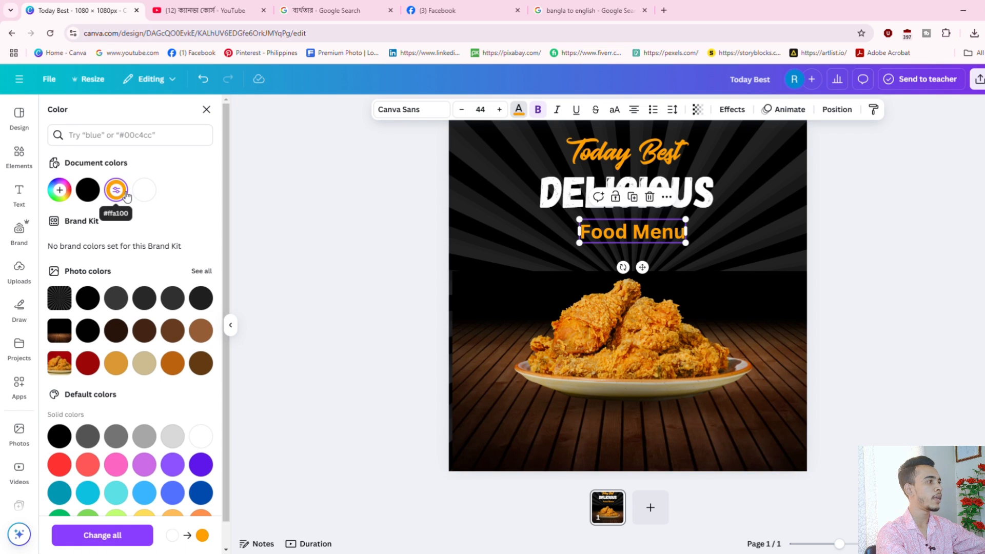
pyautogui.click(200, 298)
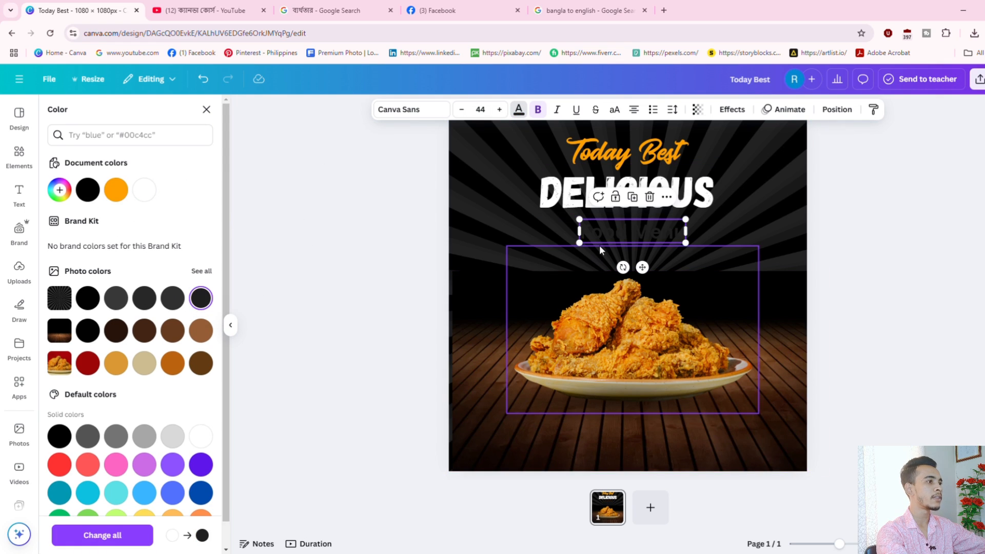
pyautogui.click(115, 363)
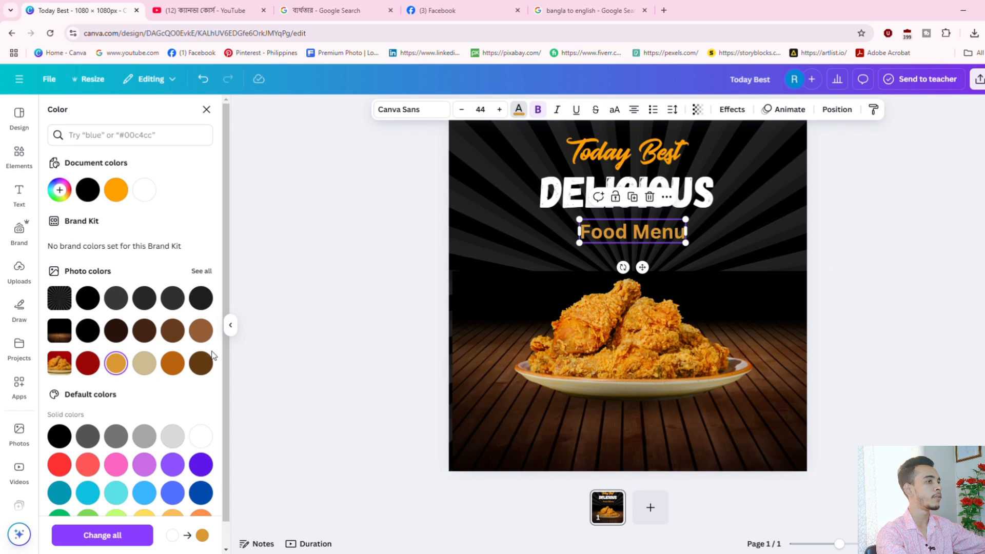
pyautogui.click(59, 189)
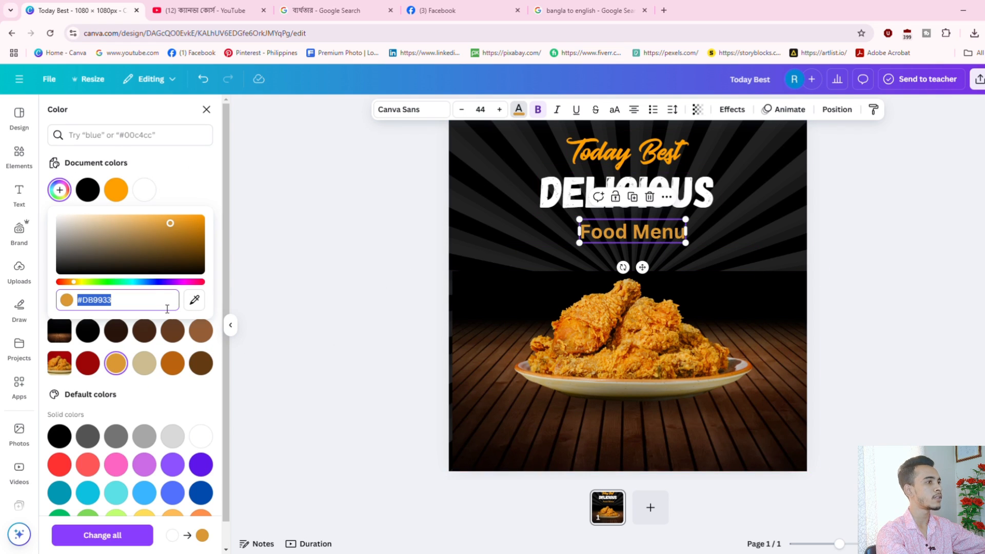
pyautogui.click(194, 299)
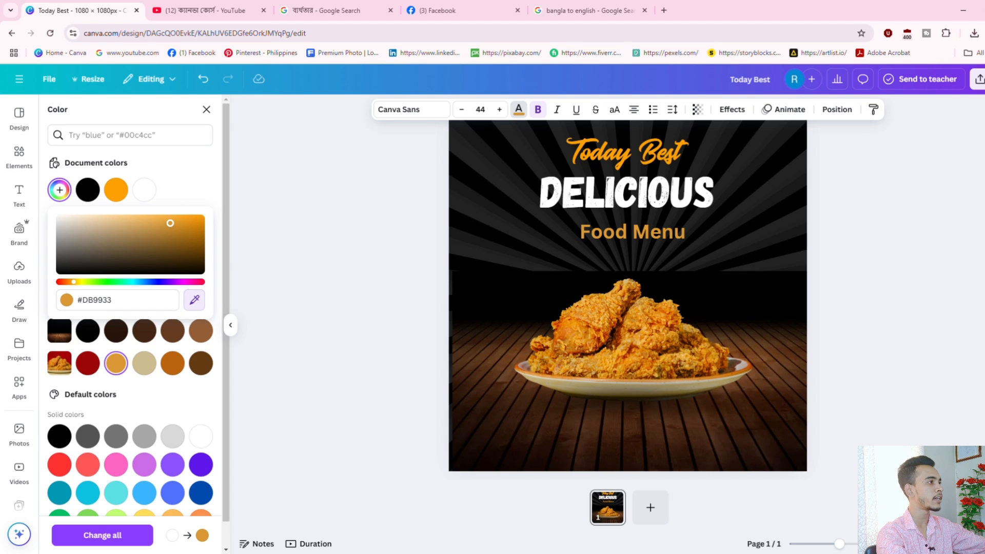
pyautogui.click(613, 163)
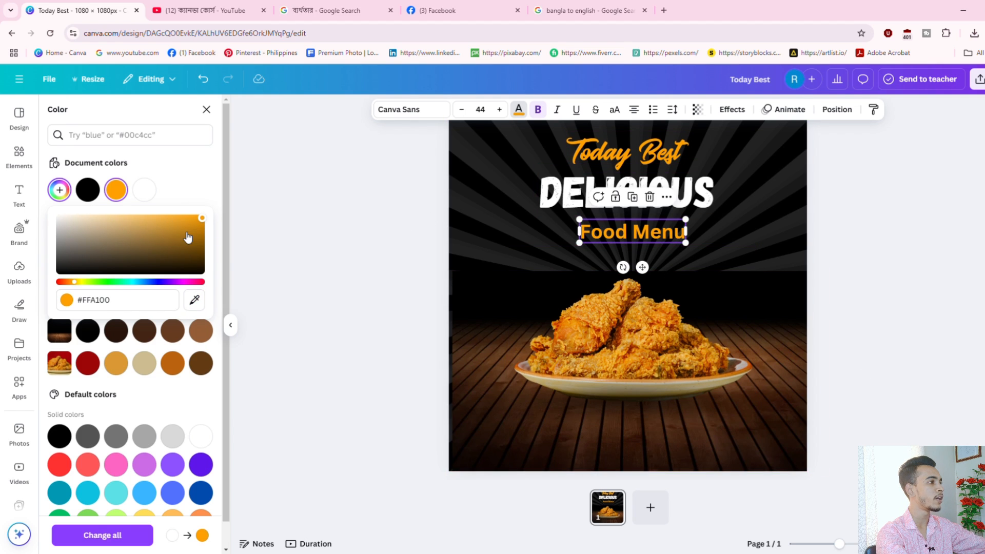
pyautogui.click(977, 246)
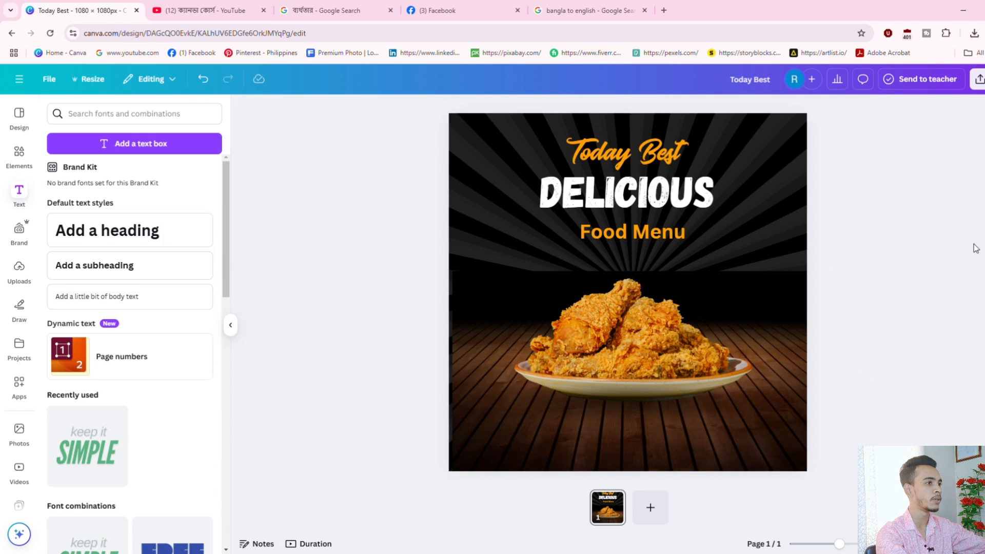
pyautogui.click(641, 232)
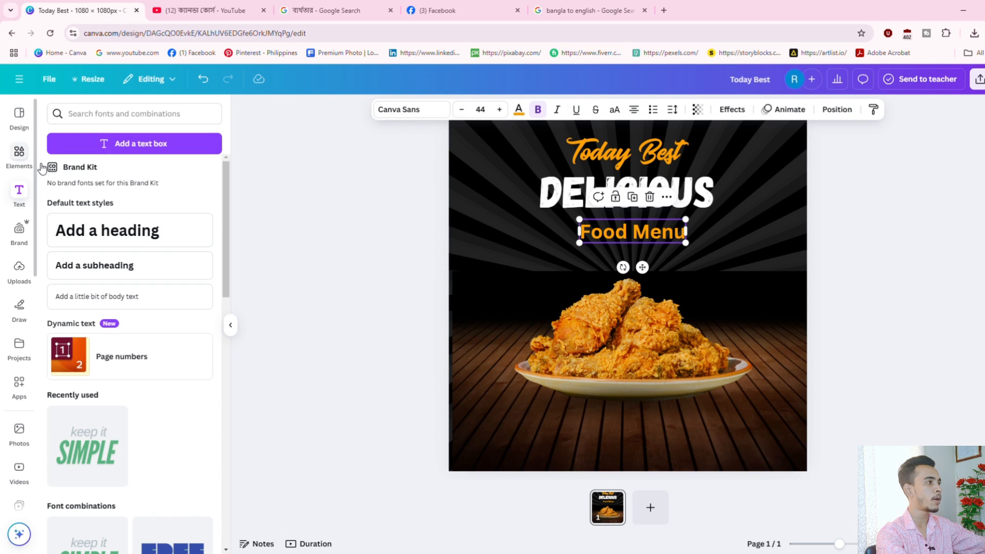
# Change Food Menu to the Ample Display font and enlarge it slightly to size 47.4.
pyautogui.click(418, 108)
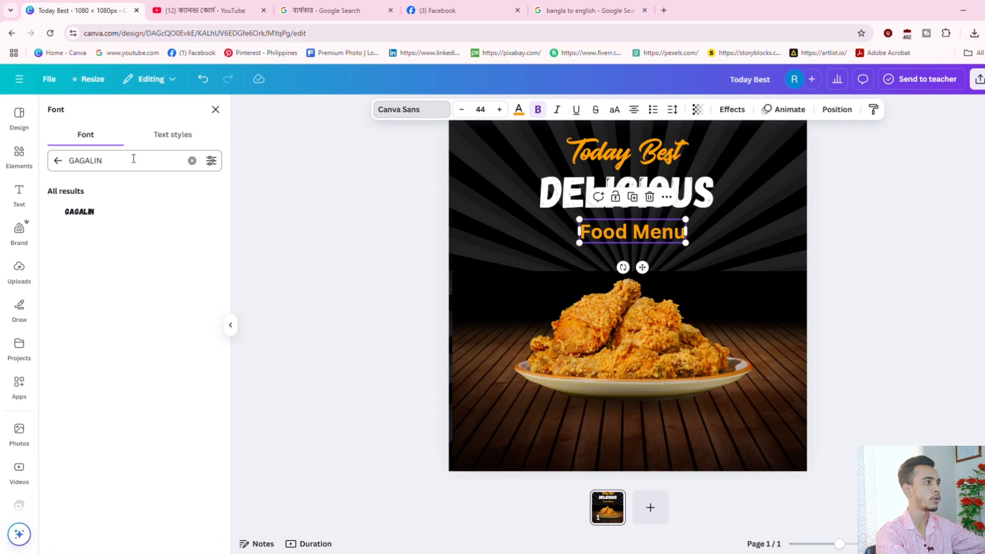
pyautogui.moveTo(131, 161); pyautogui.dragTo(67, 163)
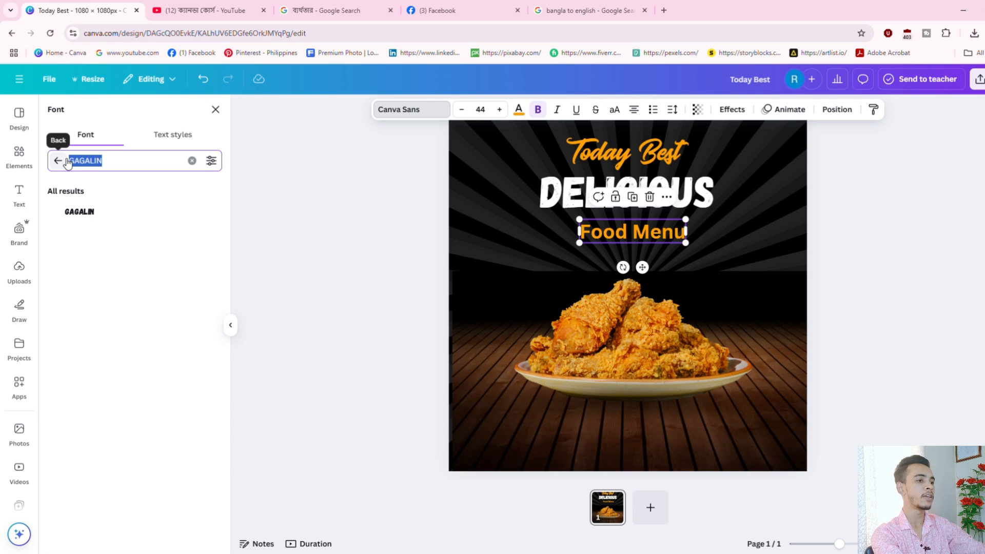
pyautogui.write('Amo')
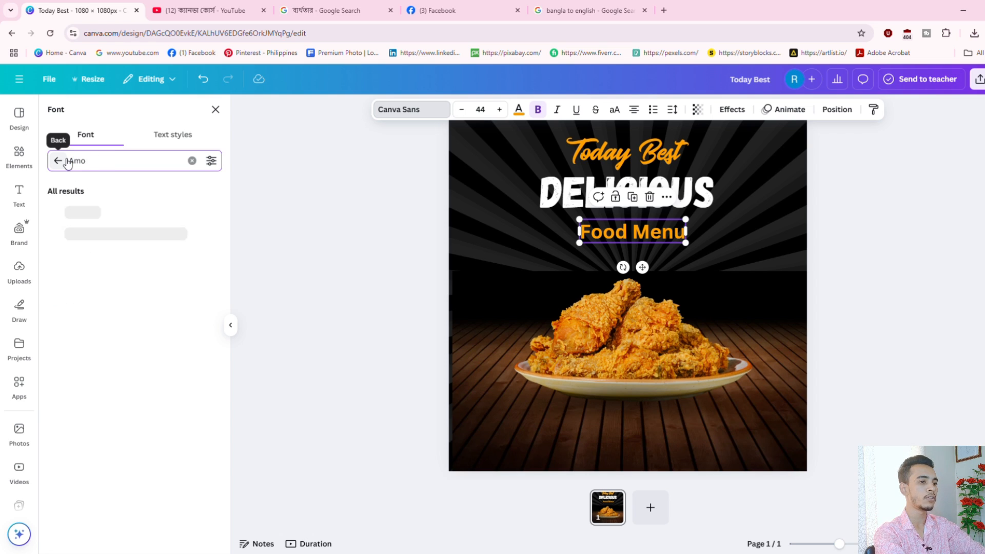
pyautogui.press('BackSpace')
pyautogui.write('pl')
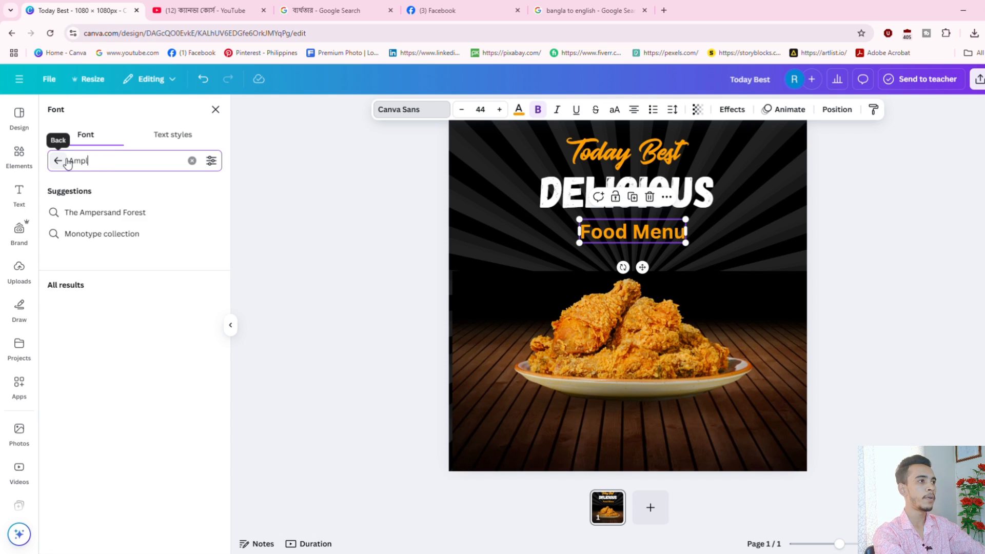
pyautogui.write('e display')
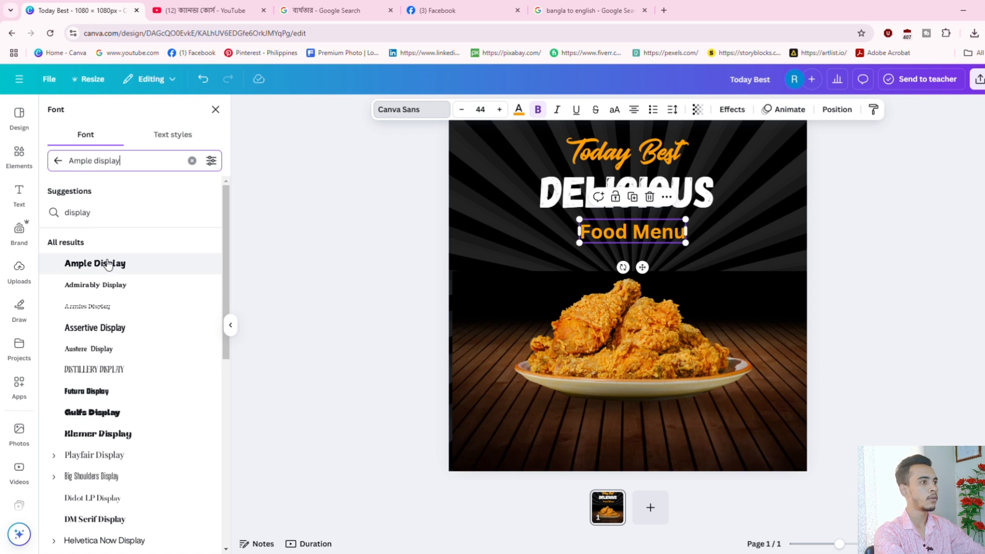
pyautogui.click(110, 263)
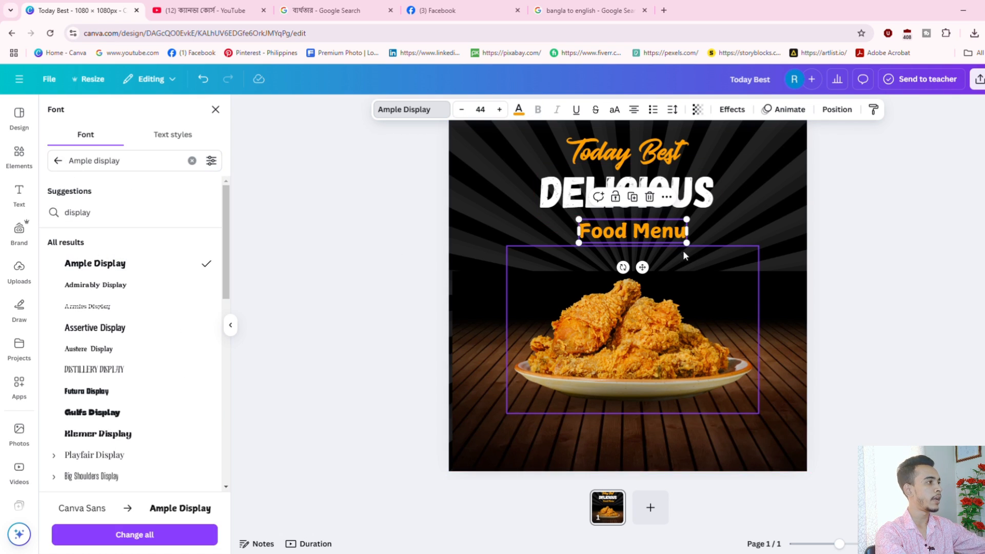
pyautogui.moveTo(687, 242)
pyautogui.mouseDown()
pyautogui.moveTo(701, 251)
pyautogui.moveTo(671, 237)
pyautogui.mouseUp()
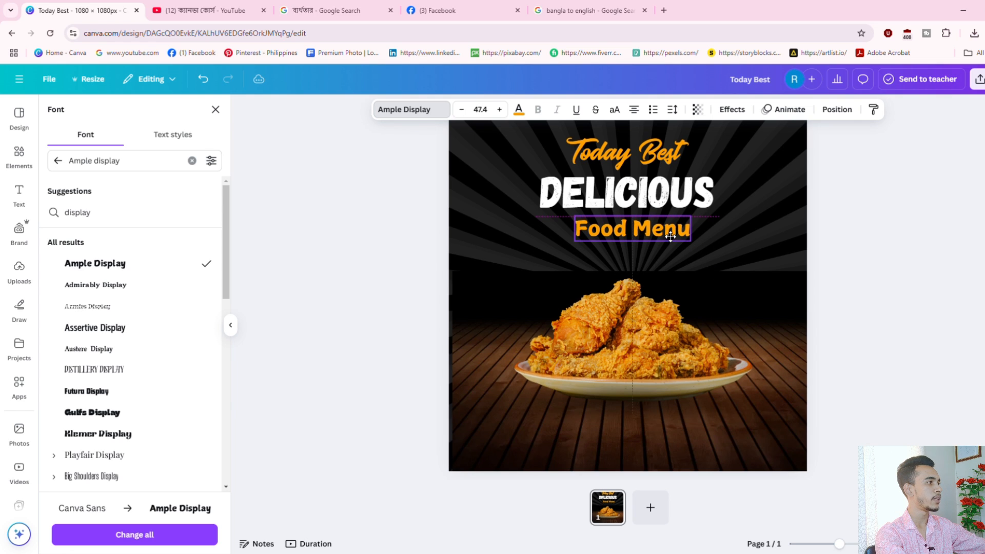
pyautogui.click(922, 316)
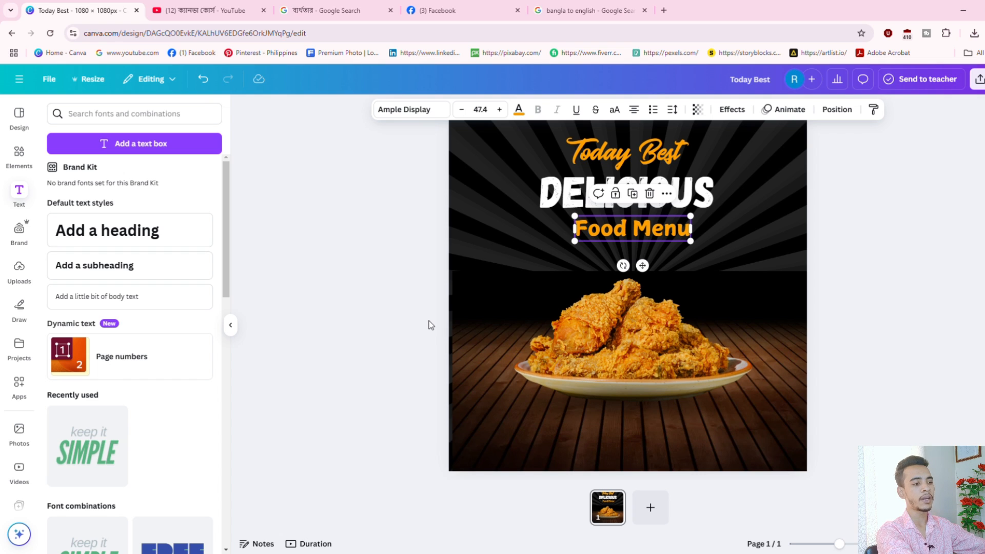
# Search the Elements library for 'dot' and filter to Graphics results.
pyautogui.click(19, 152)
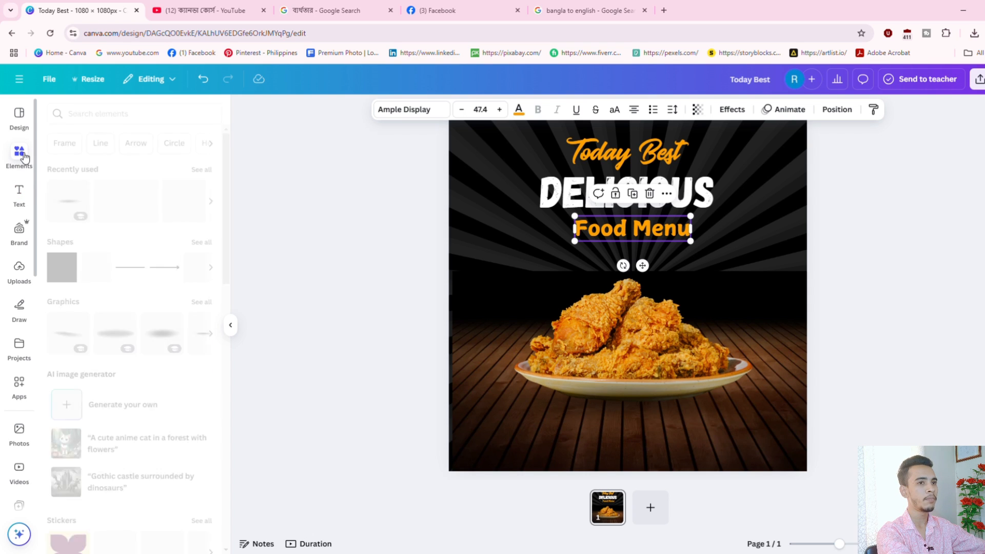
pyautogui.click(118, 118)
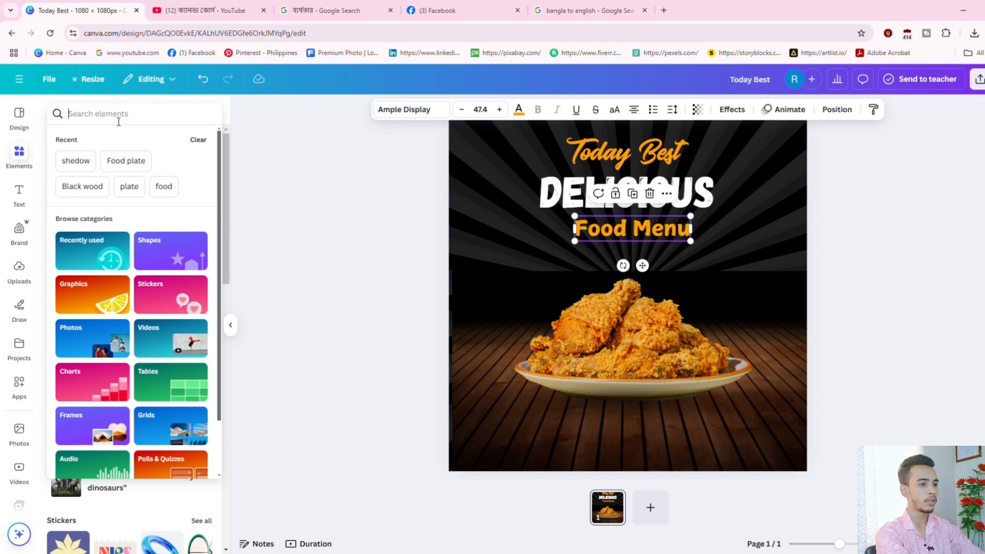
pyautogui.click(119, 121)
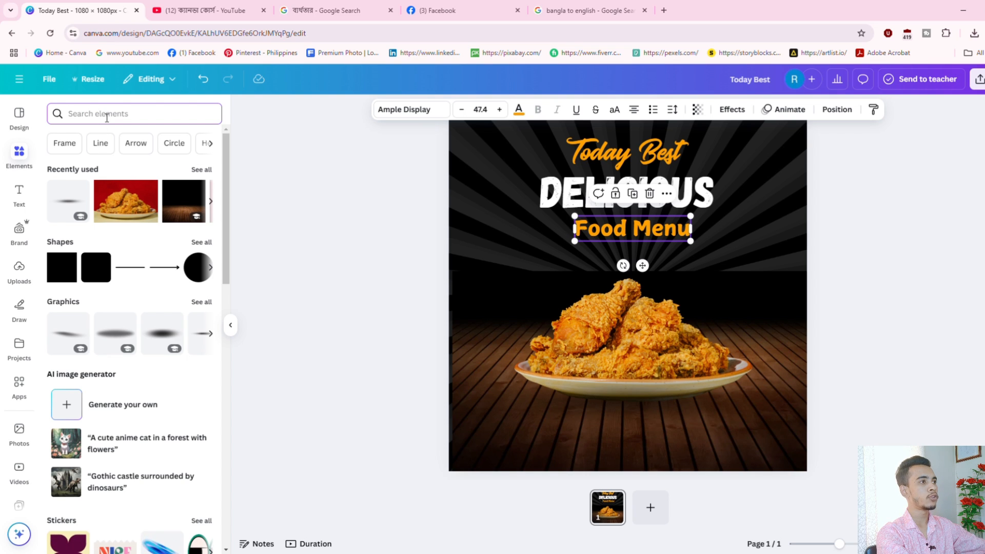
pyautogui.write('dot')
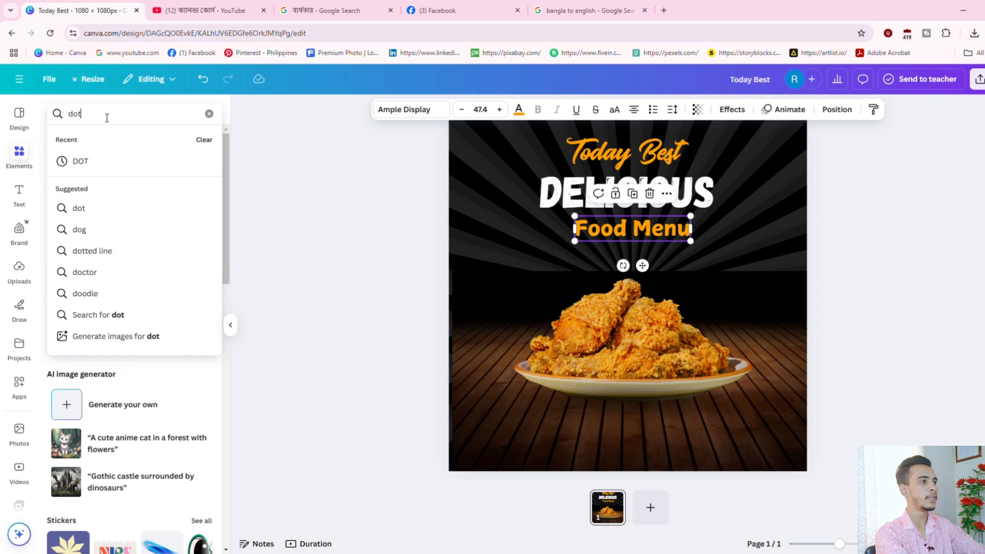
pyautogui.press('Return')
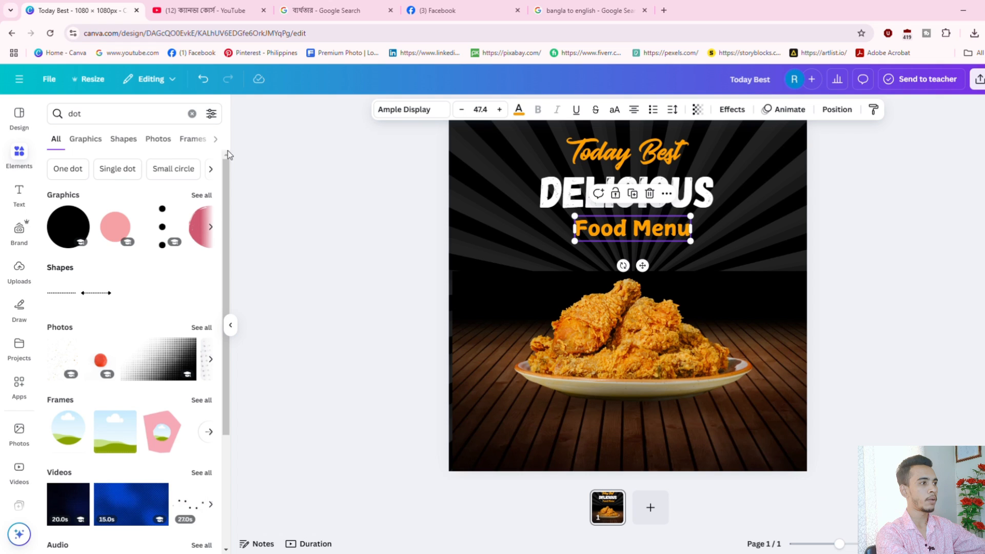
pyautogui.click(90, 144)
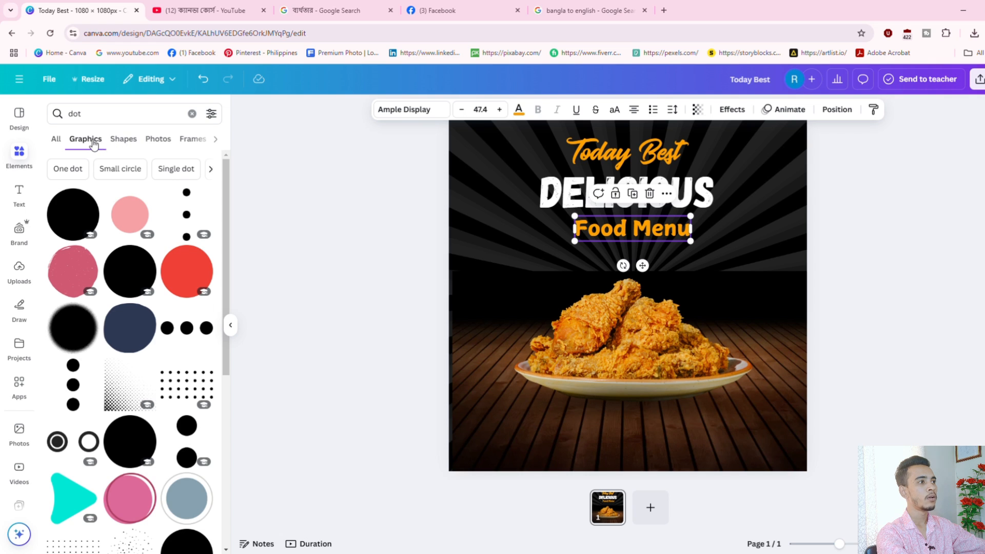
# Browse the dot graphics and add a black dot-grid pattern to the poster.
pyautogui.scroll(-1, 139, 353)
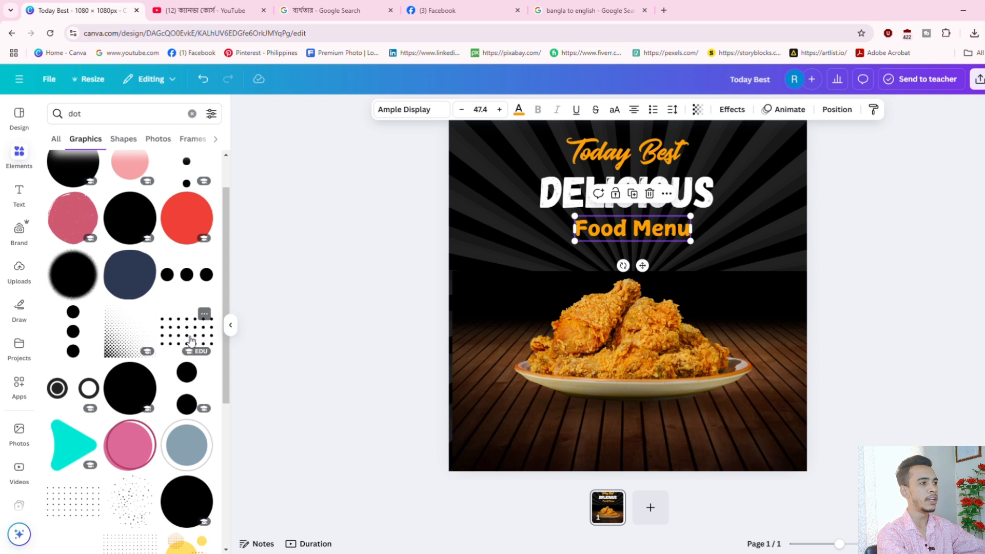
pyautogui.scroll(1, 176, 334)
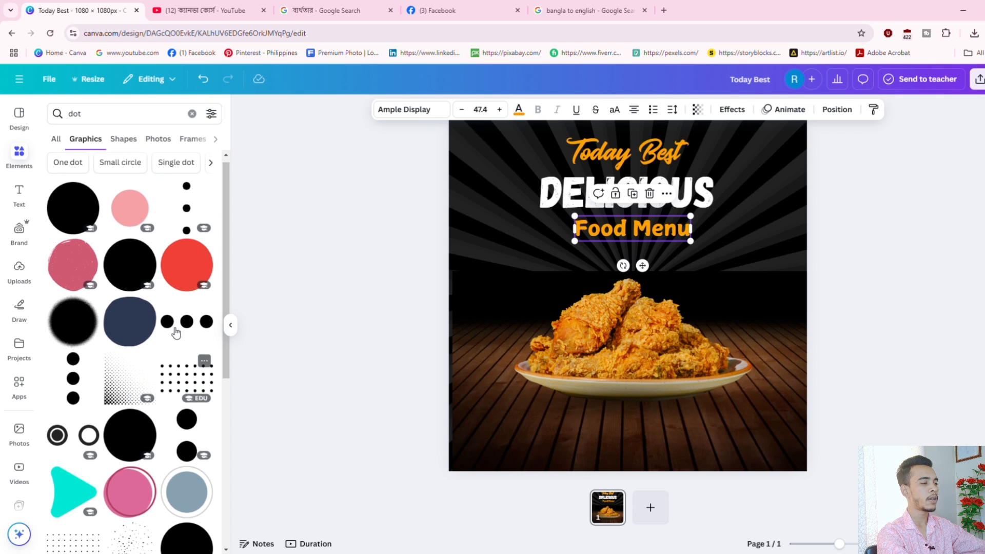
pyautogui.scroll(-1, 125, 372)
pyautogui.scroll(-3, 125, 372)
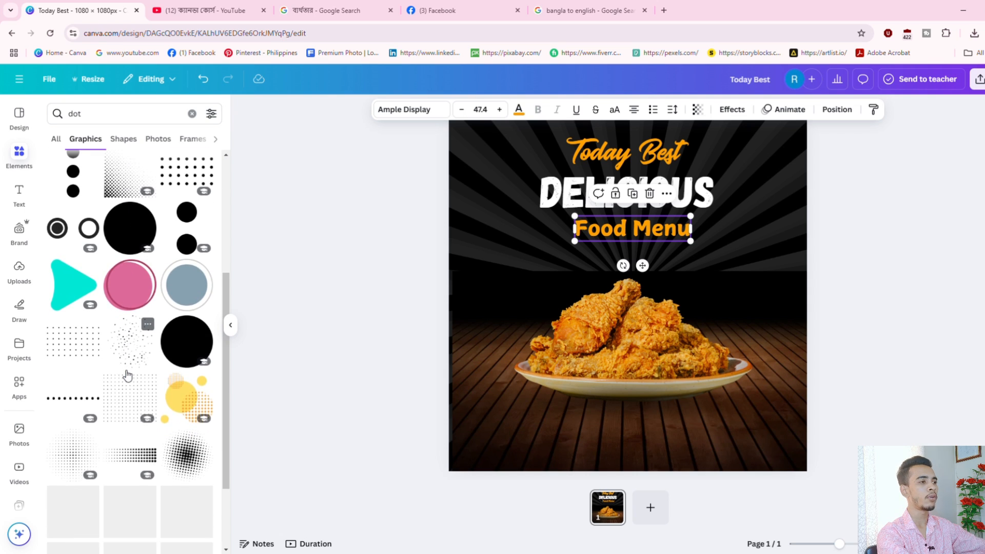
pyautogui.scroll(2, 186, 289)
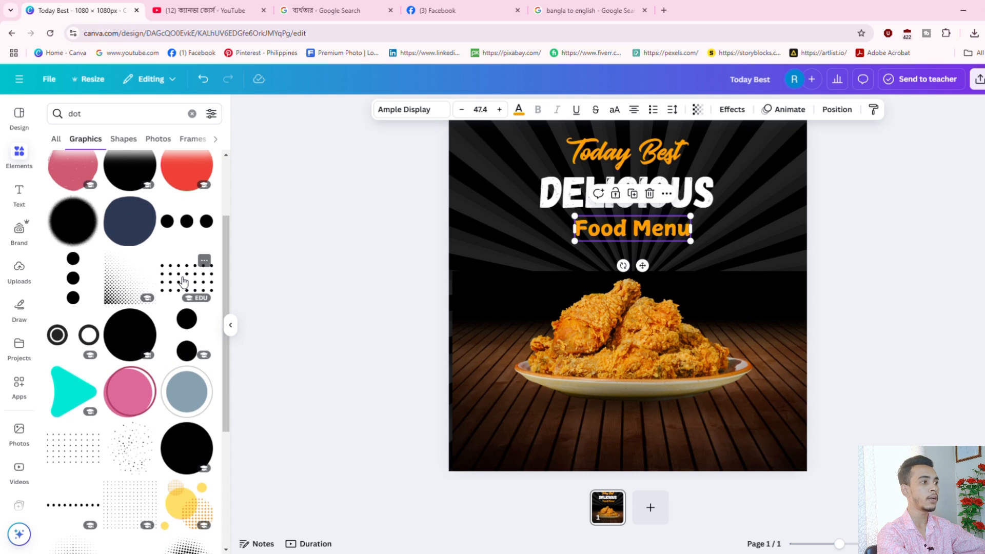
pyautogui.click(183, 282)
# Make the dot grid white and move it to the right side of the poster.
pyautogui.moveTo(605, 275); pyautogui.dragTo(601, 323)
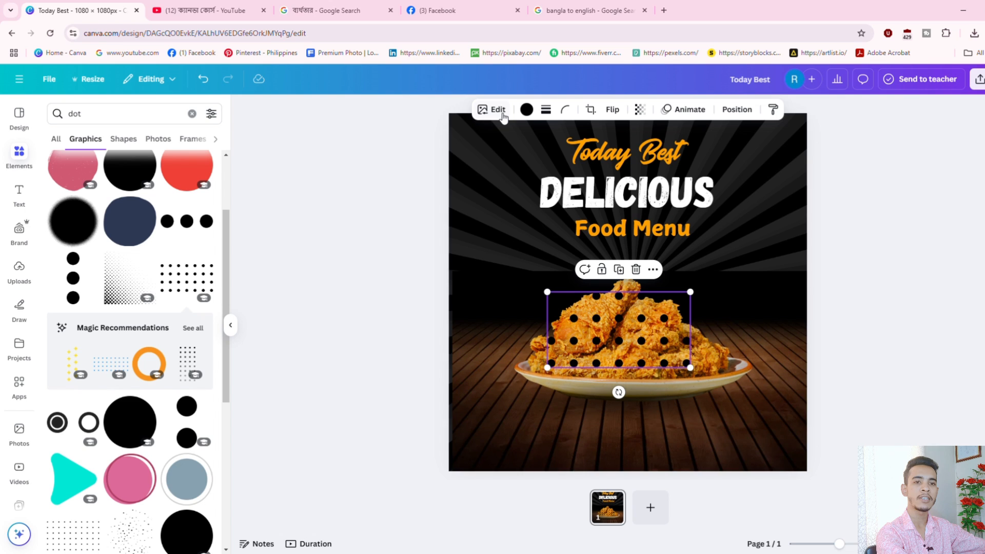
pyautogui.click(527, 111)
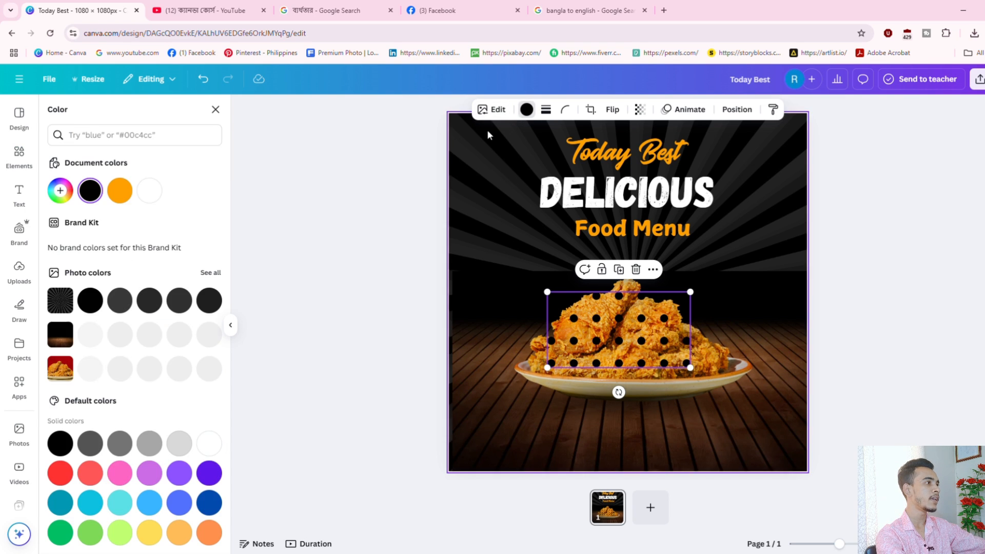
pyautogui.click(156, 196)
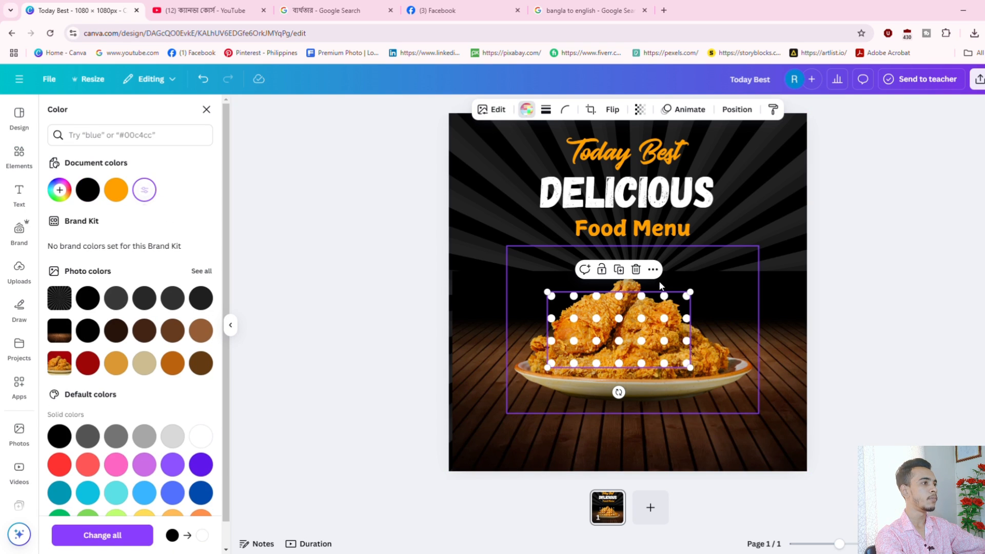
pyautogui.moveTo(638, 335); pyautogui.dragTo(735, 290)
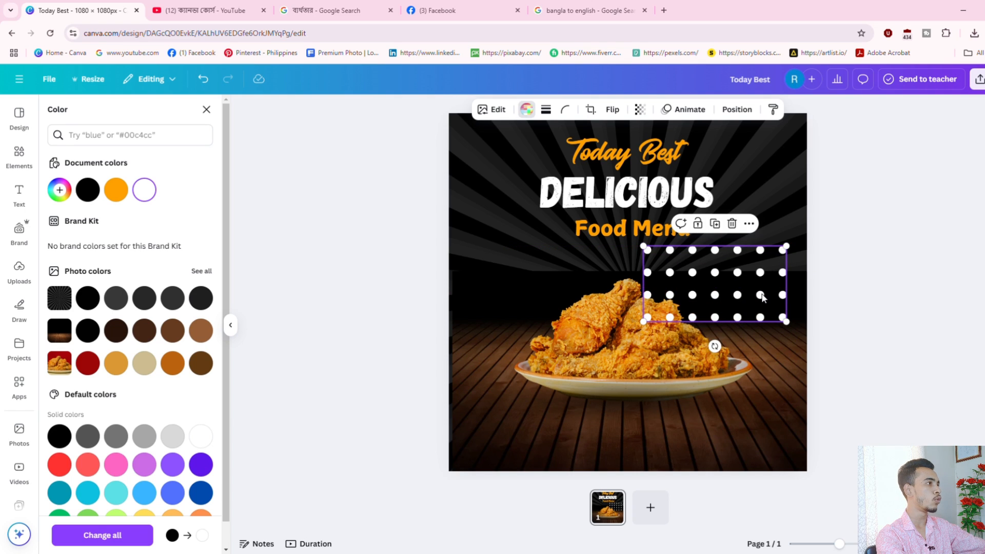
# Crop off the right columns of dots and shrink the grid into the top-right corner.
pyautogui.click(590, 110)
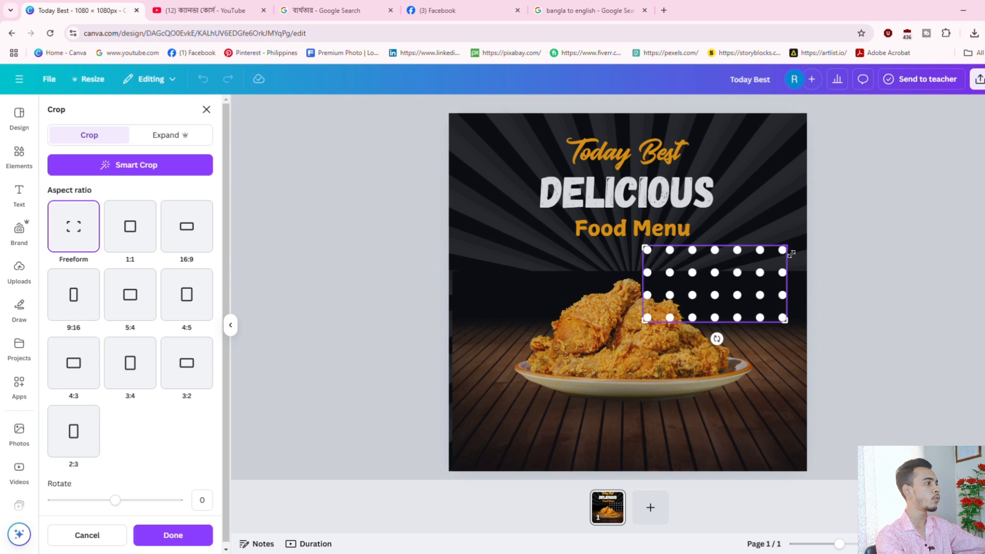
pyautogui.moveTo(791, 254); pyautogui.dragTo(753, 253)
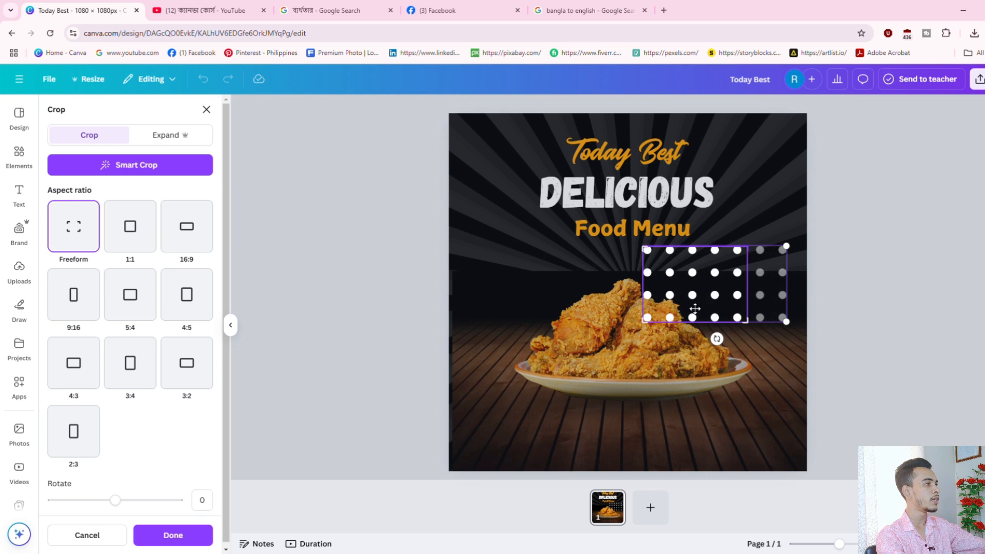
pyautogui.click(172, 535)
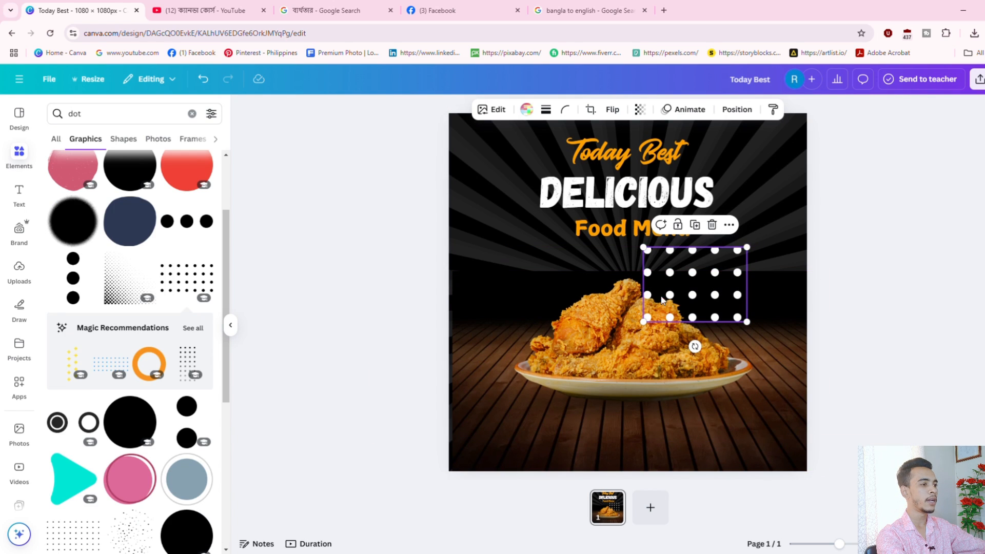
pyautogui.moveTo(752, 255); pyautogui.dragTo(789, 151)
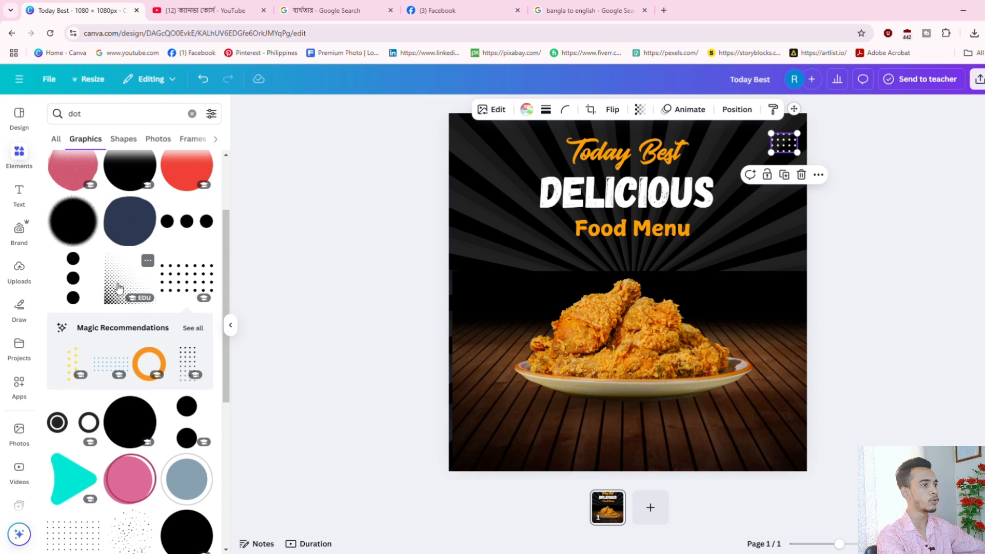
# Add a halftone dot strip from the 'dot' results as a thin band left of Food Menu.
pyautogui.click(192, 329)
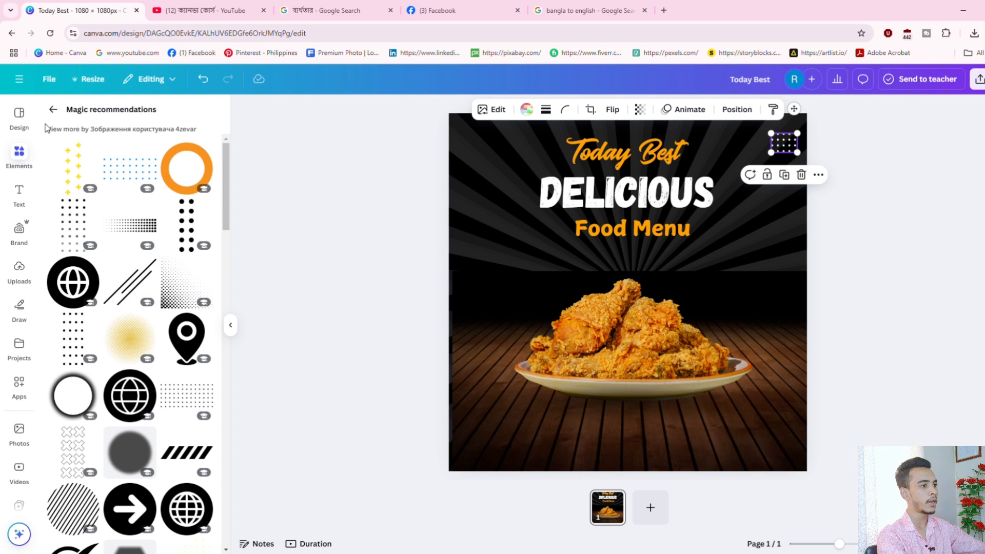
pyautogui.click(53, 109)
pyautogui.click(130, 119)
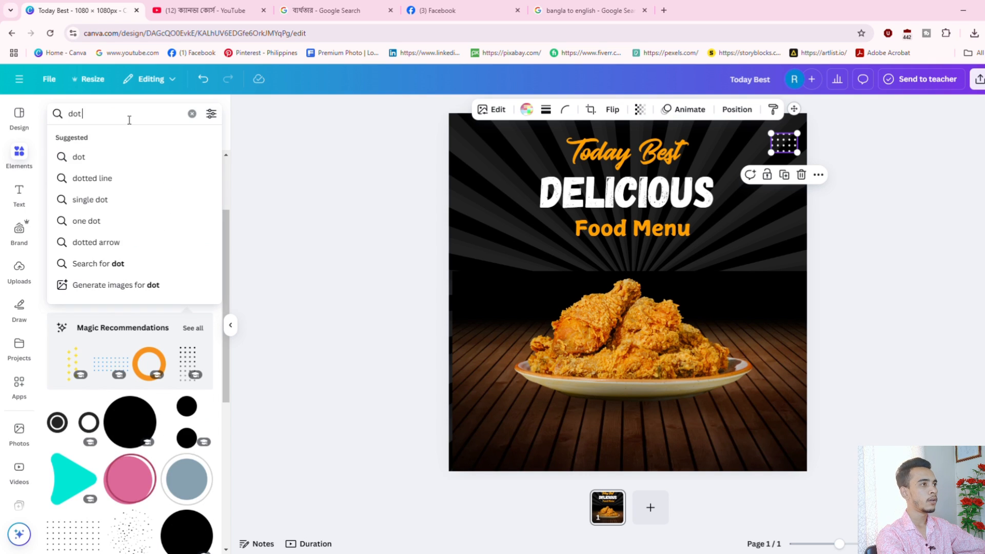
pyautogui.click(136, 330)
pyautogui.scroll(-5, 135, 331)
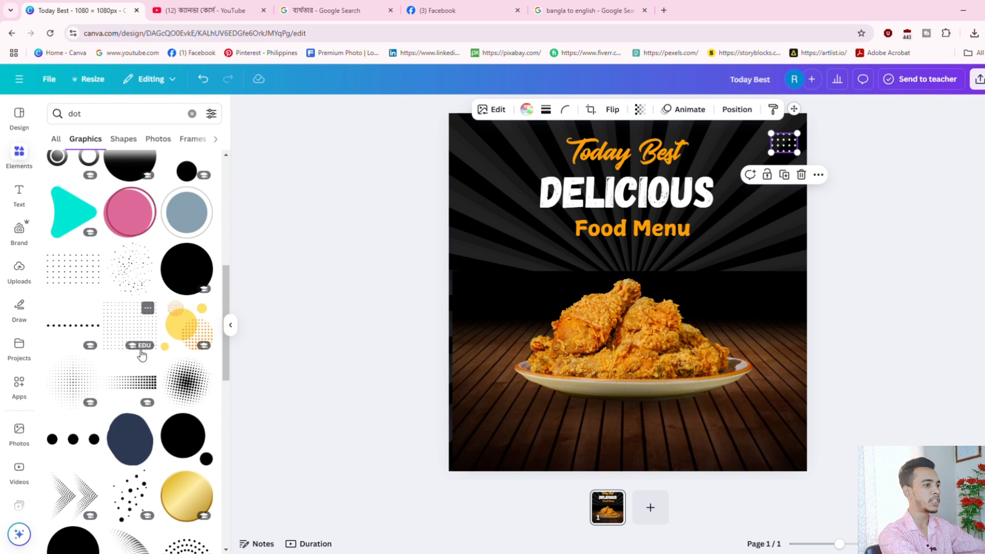
pyautogui.click(133, 388)
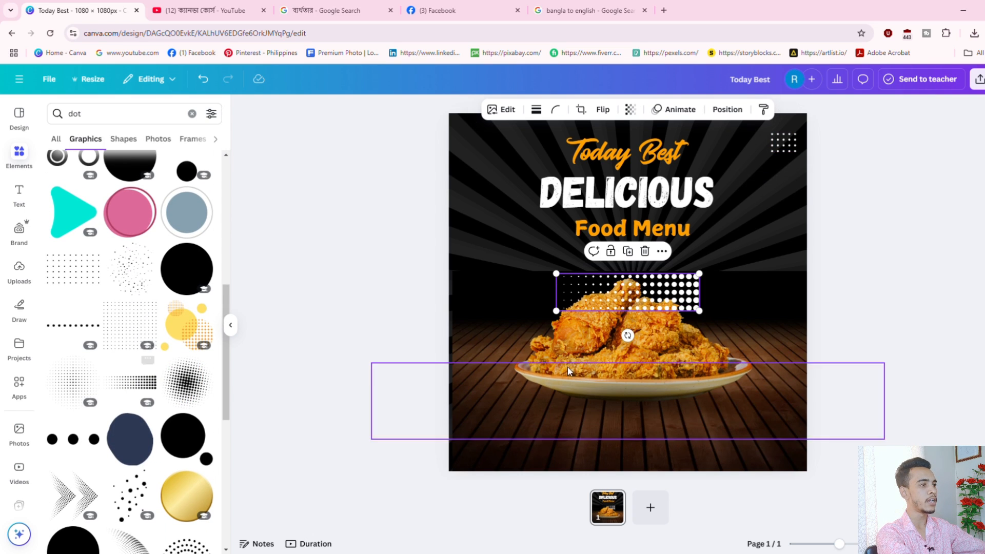
pyautogui.moveTo(701, 318); pyautogui.dragTo(562, 234)
pyautogui.press('Right')
pyautogui.press('Right')
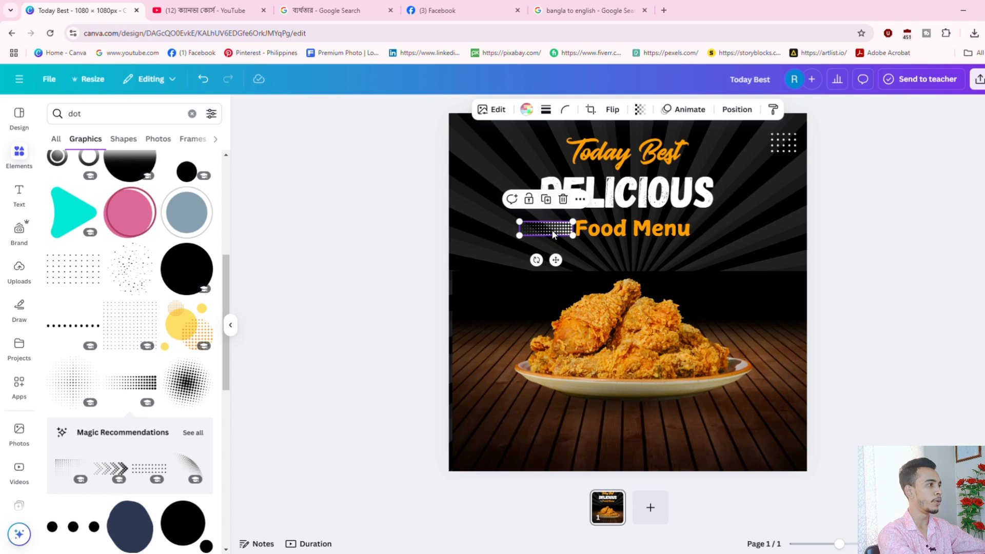
# Duplicate the dot strip, place the copy right of Food Menu and flip it horizontally.
pyautogui.rightClick(553, 234)
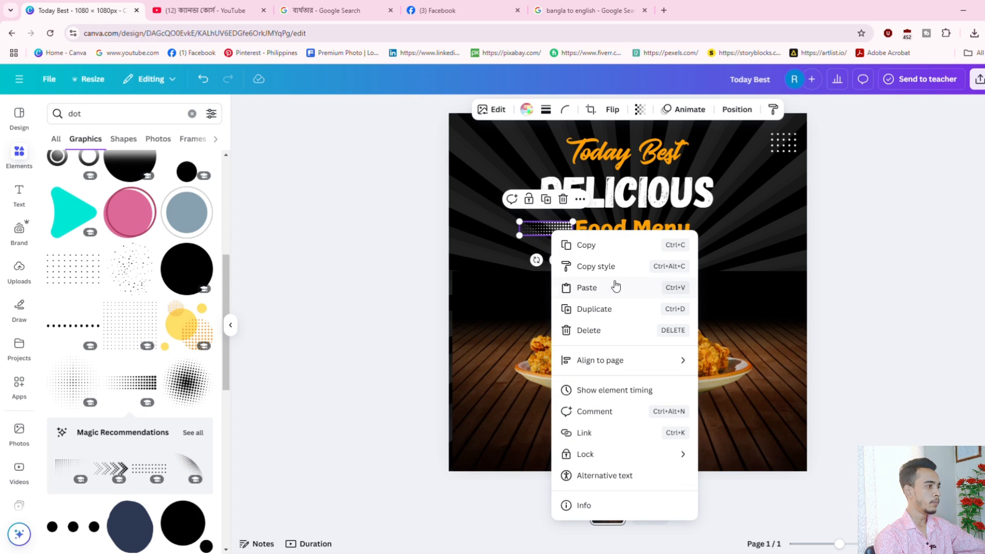
pyautogui.click(603, 309)
pyautogui.moveTo(561, 243); pyautogui.dragTo(713, 230)
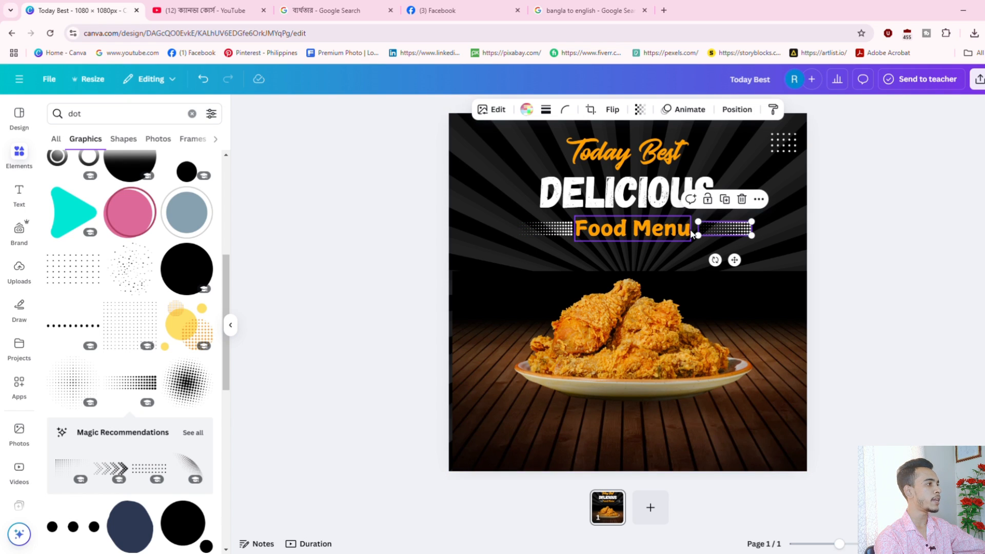
pyautogui.click(613, 109)
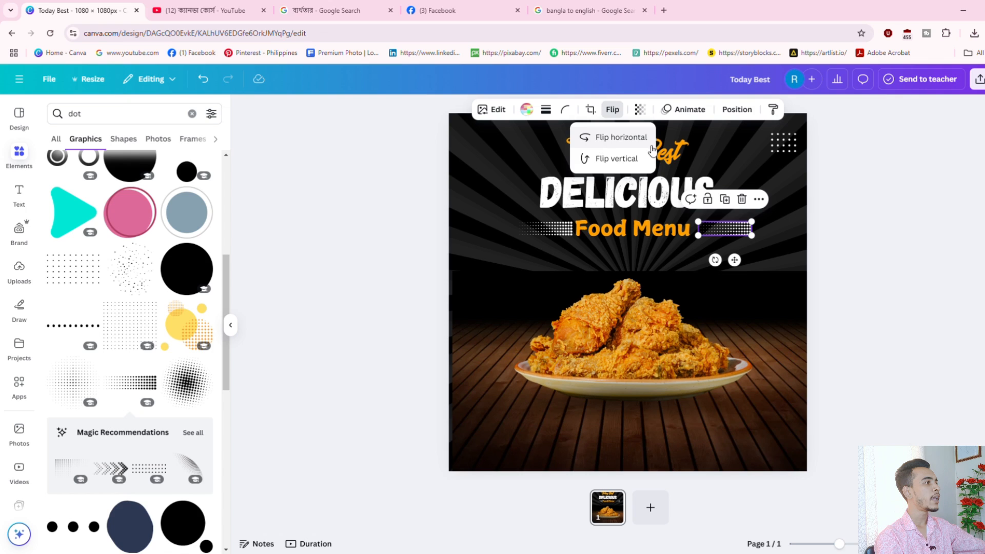
pyautogui.click(621, 137)
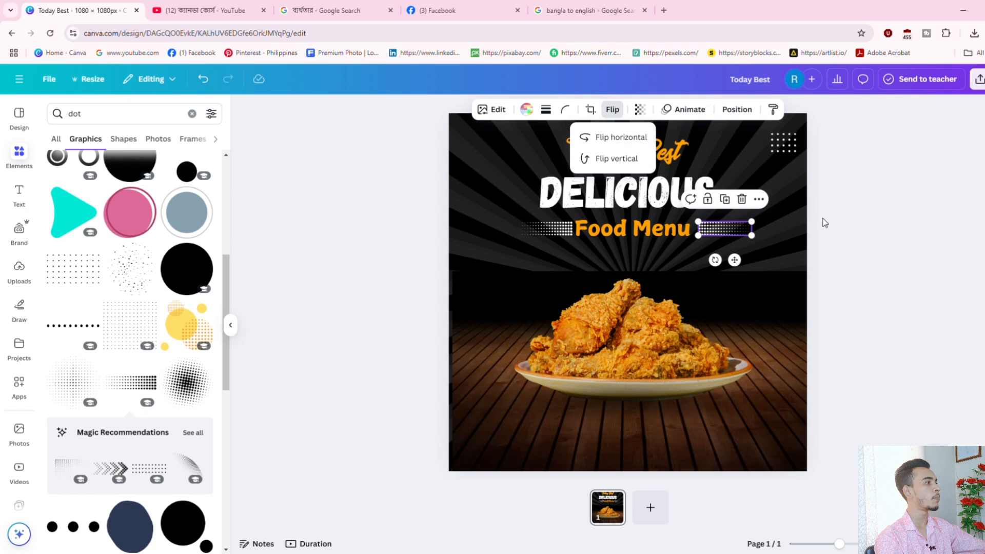
pyautogui.moveTo(729, 236); pyautogui.dragTo(721, 229)
pyautogui.click(903, 246)
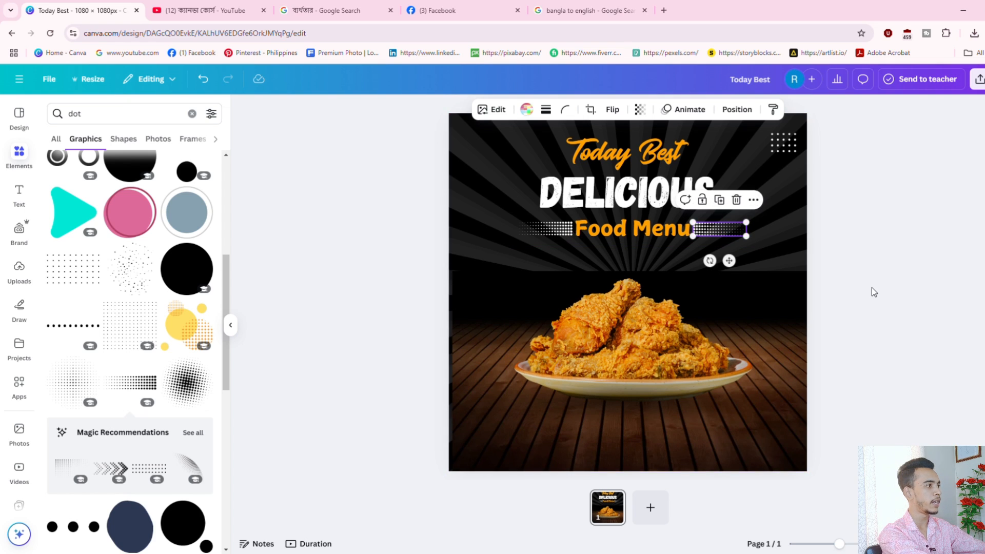
pyautogui.click(838, 272)
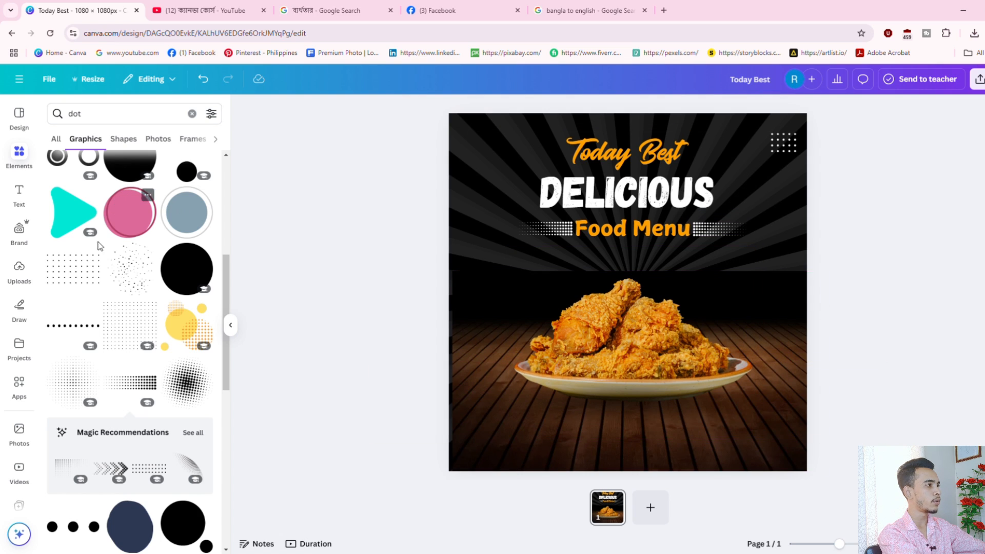
pyautogui.click(27, 196)
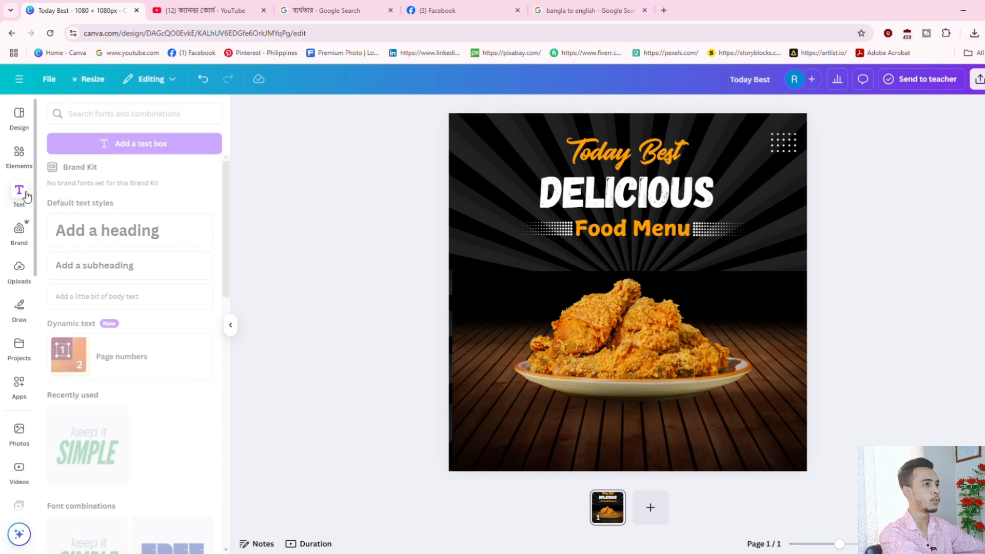
# Add a 'For Delivery' subheading and shrink it into the poster's bottom-left corner.
pyautogui.click(107, 272)
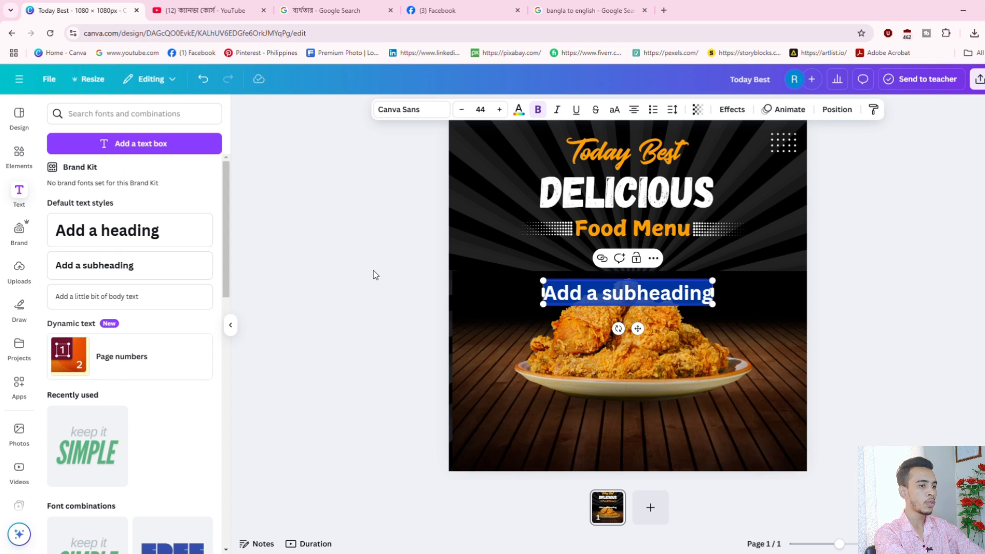
pyautogui.write('For Deli')
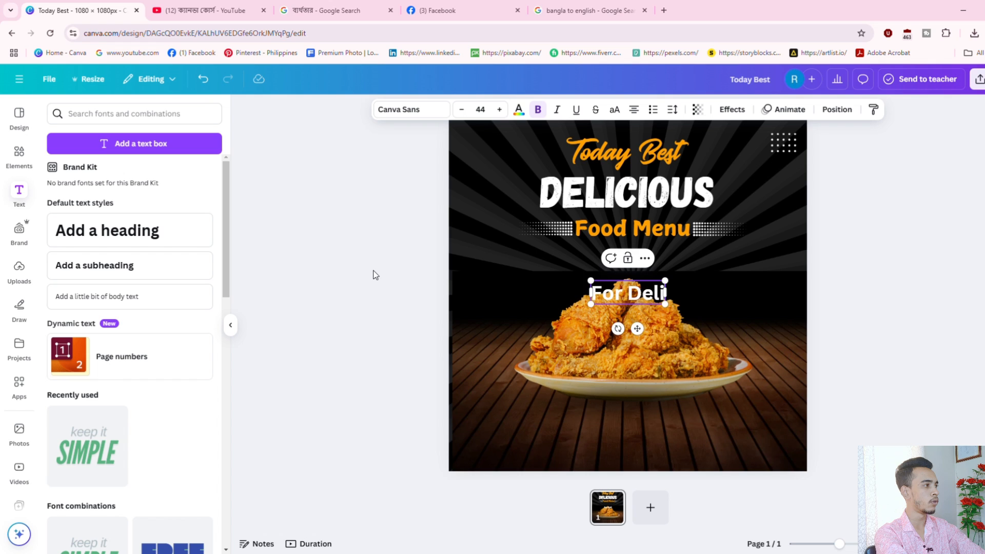
pyautogui.write('very')
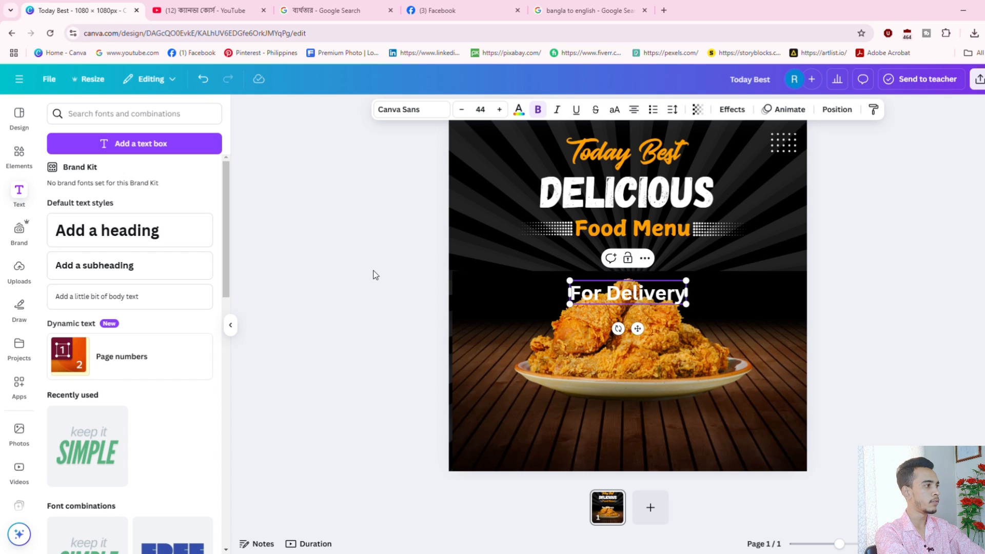
pyautogui.moveTo(686, 281); pyautogui.dragTo(515, 468)
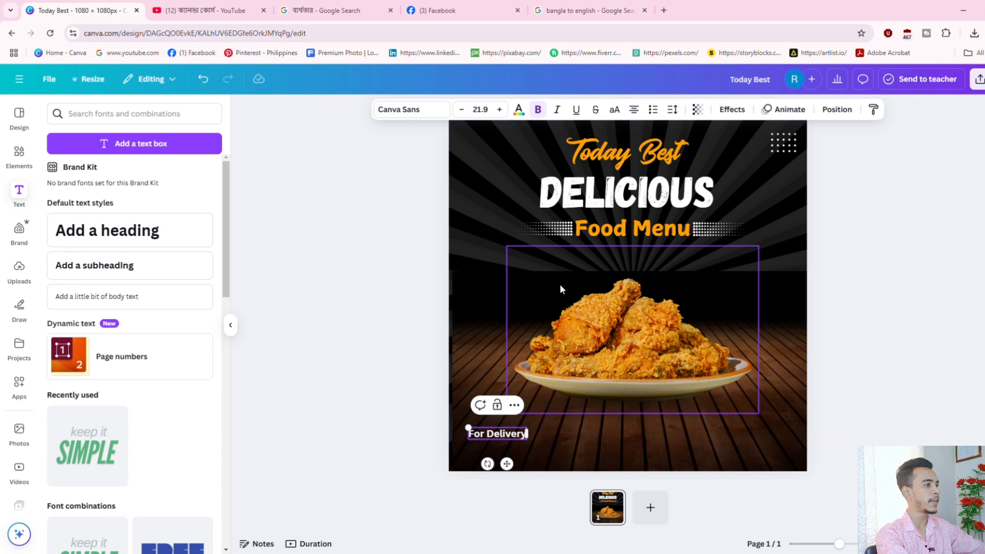
# Colour For Delivery with the orange document colour and nudge it slightly right.
pyautogui.click(518, 109)
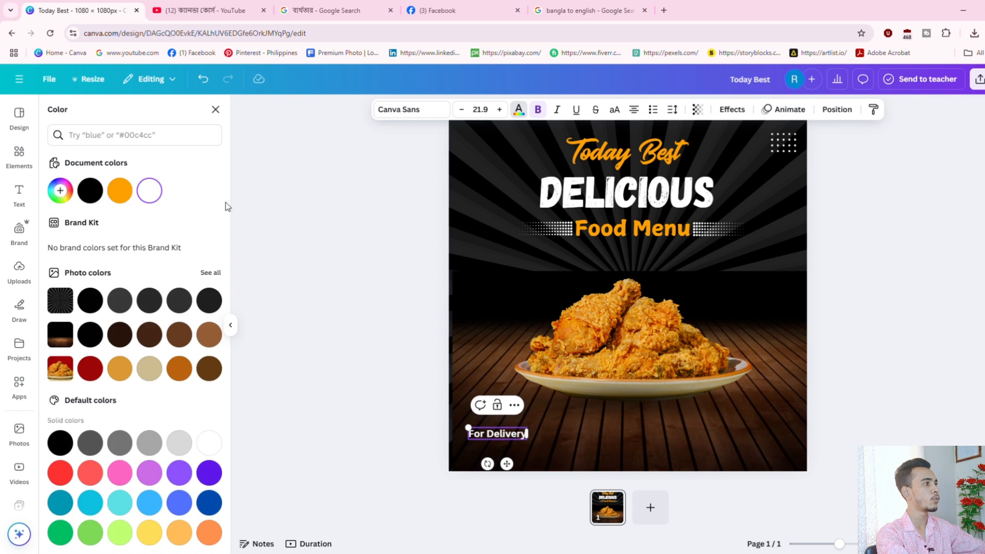
pyautogui.click(117, 193)
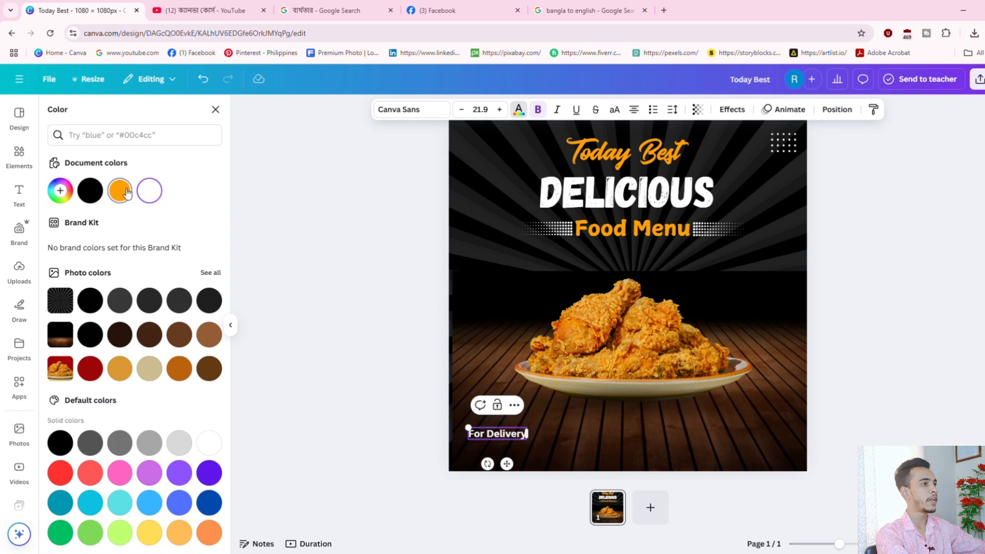
pyautogui.click(945, 305)
pyautogui.click(494, 433)
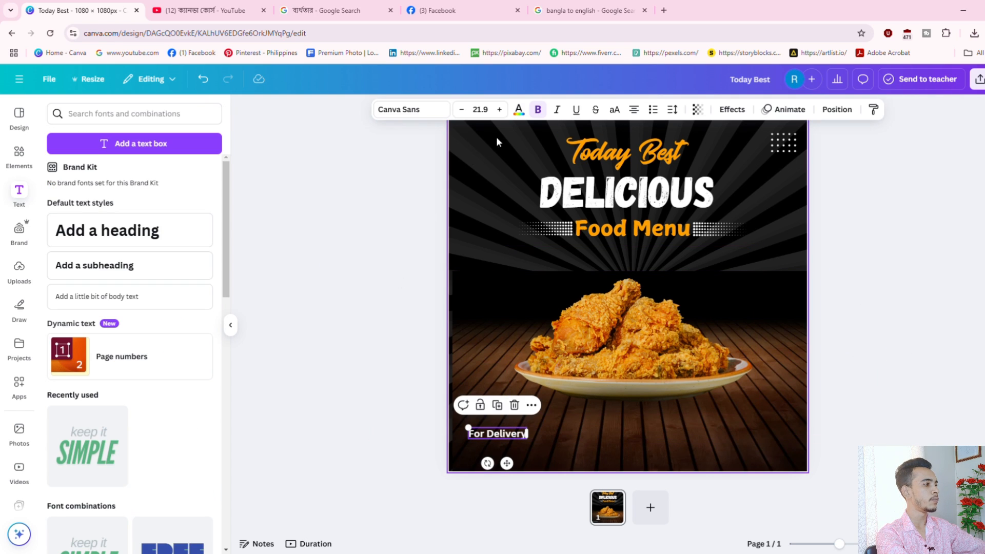
pyautogui.click(525, 111)
pyautogui.click(121, 189)
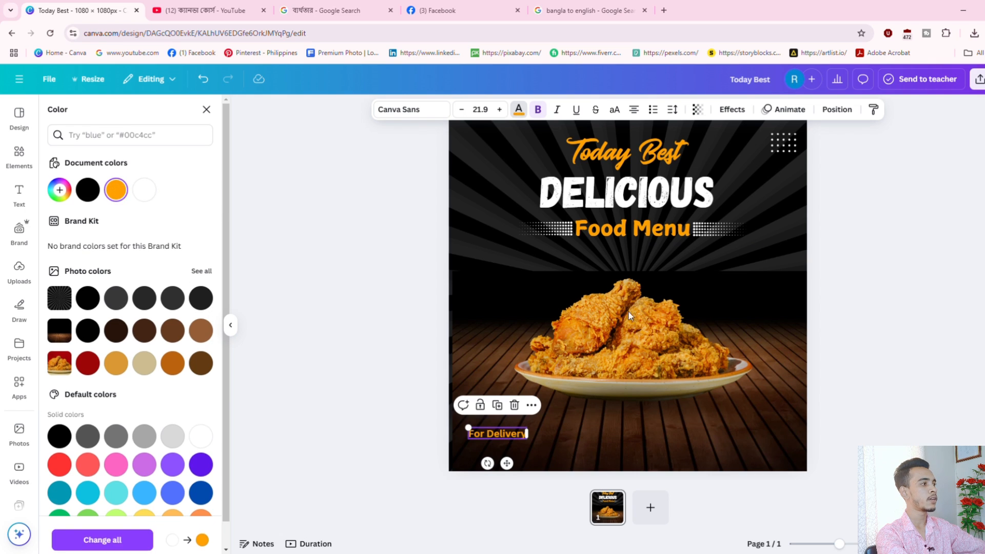
pyautogui.click(983, 322)
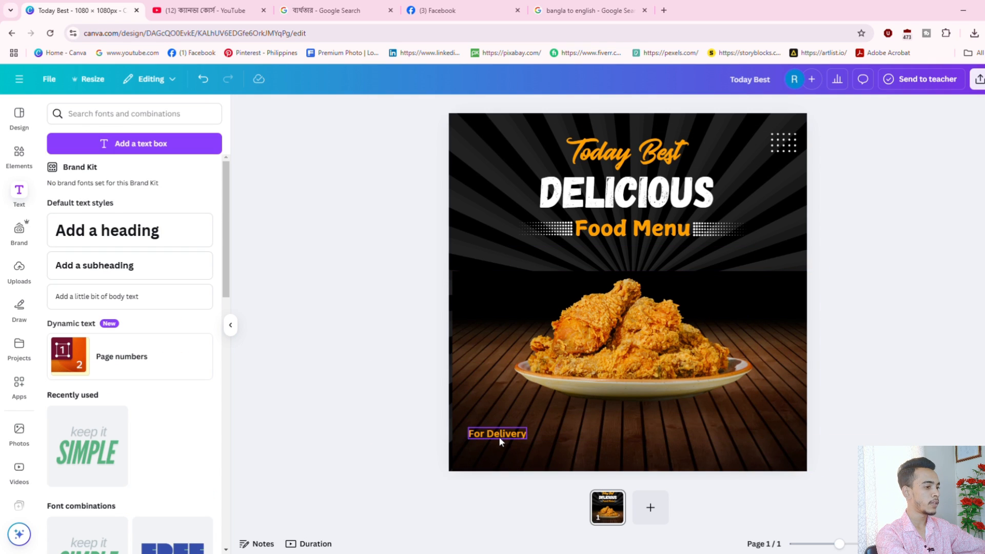
pyautogui.moveTo(499, 436); pyautogui.dragTo(510, 443)
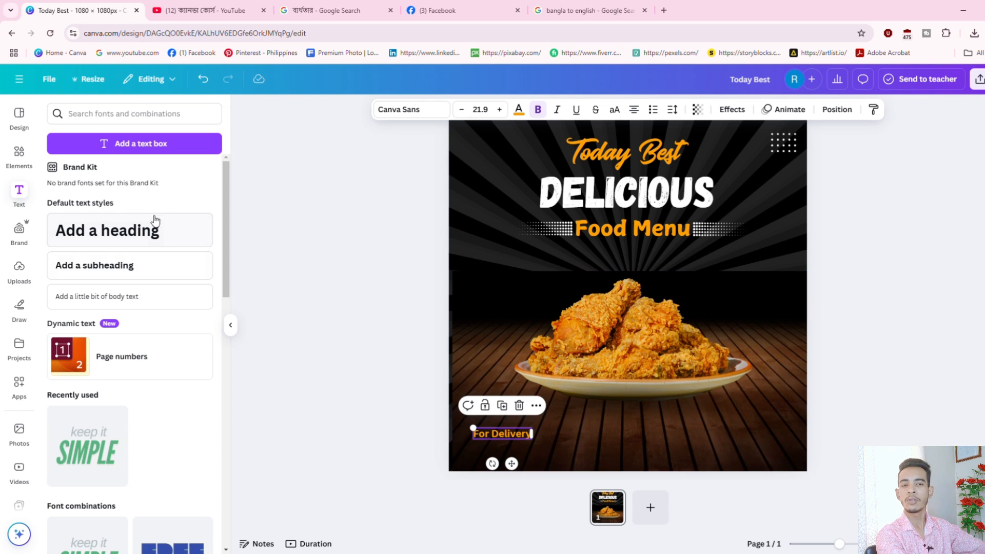
# Search Elements for 'call icon' and add the black phone-waves icon.
pyautogui.click(19, 154)
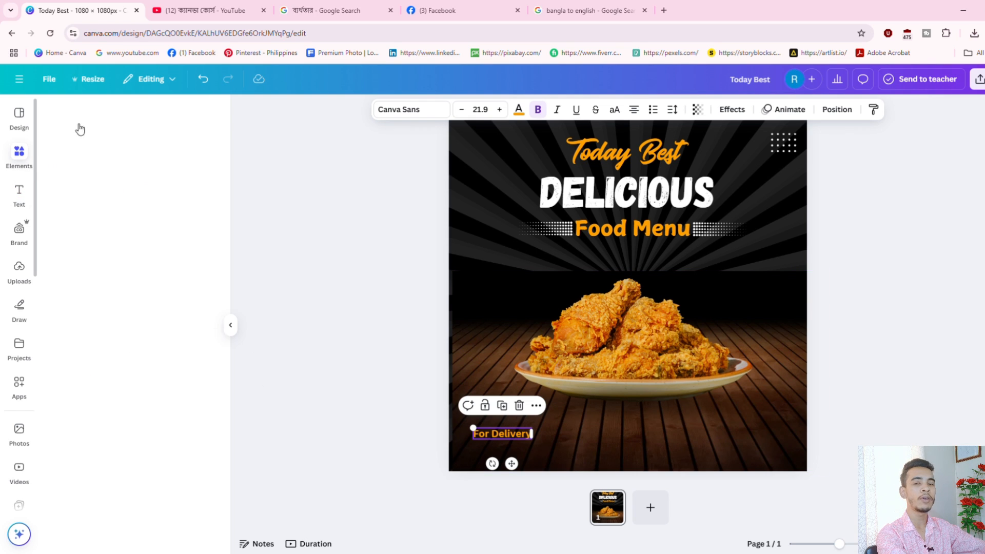
pyautogui.write('cal')
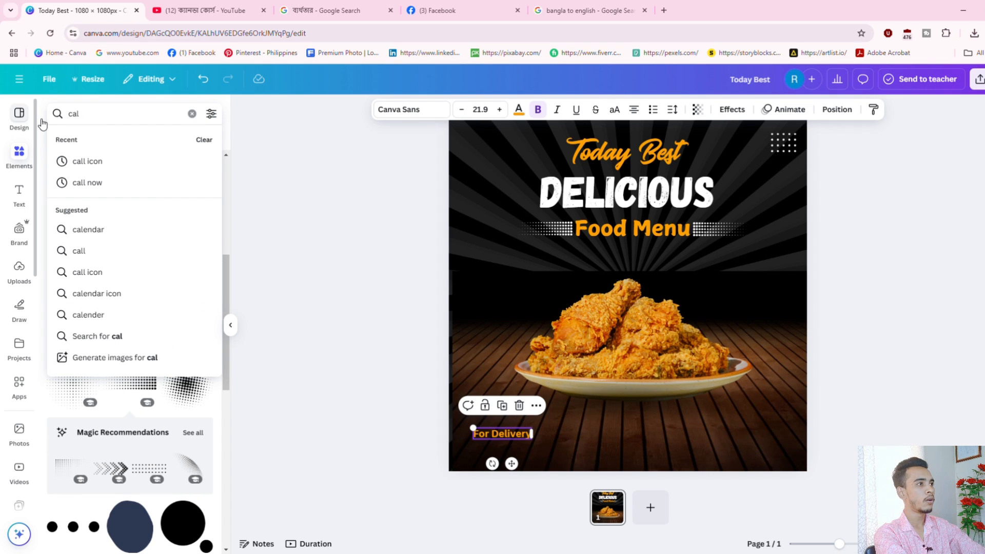
pyautogui.write('l icon')
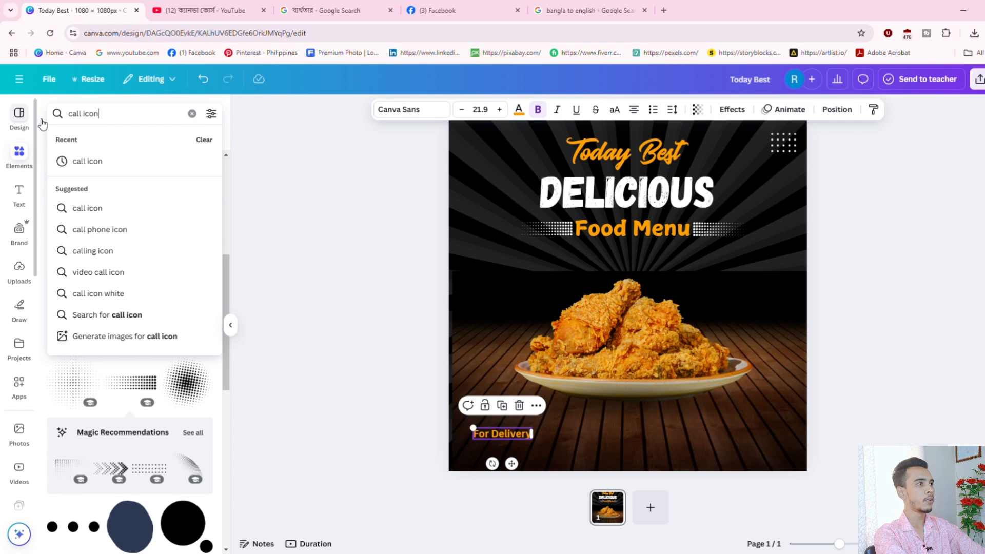
pyautogui.press('Return')
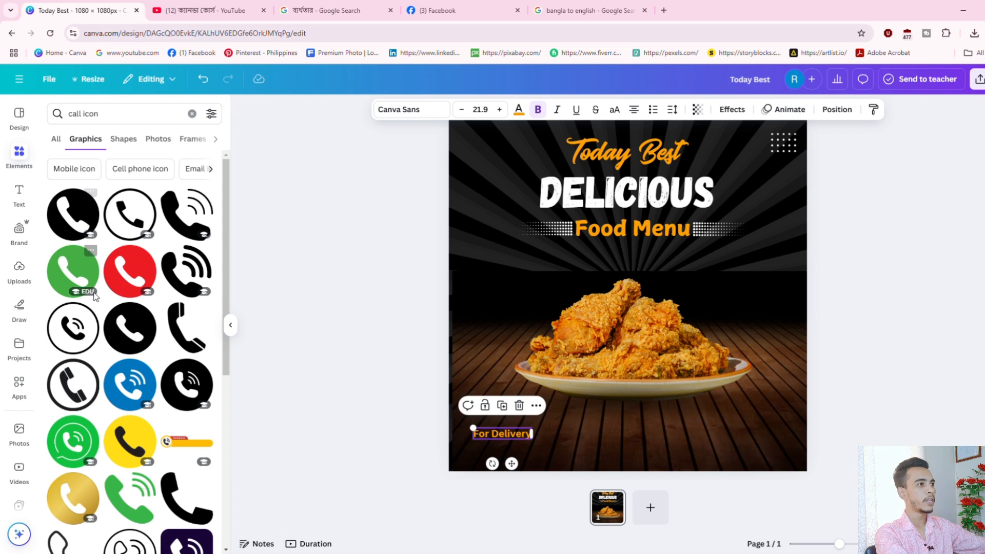
pyautogui.scroll(-3, 179, 357)
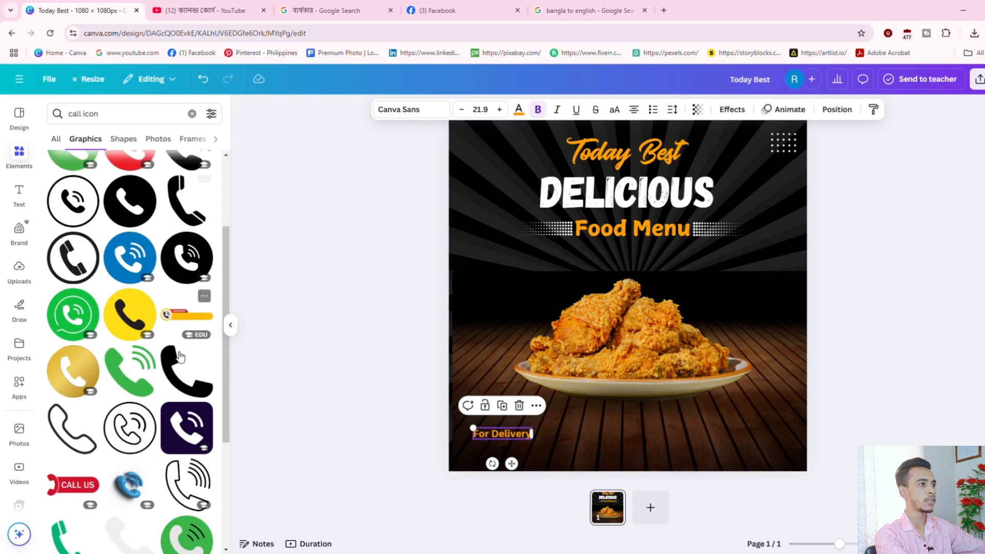
pyautogui.scroll(-7, 180, 357)
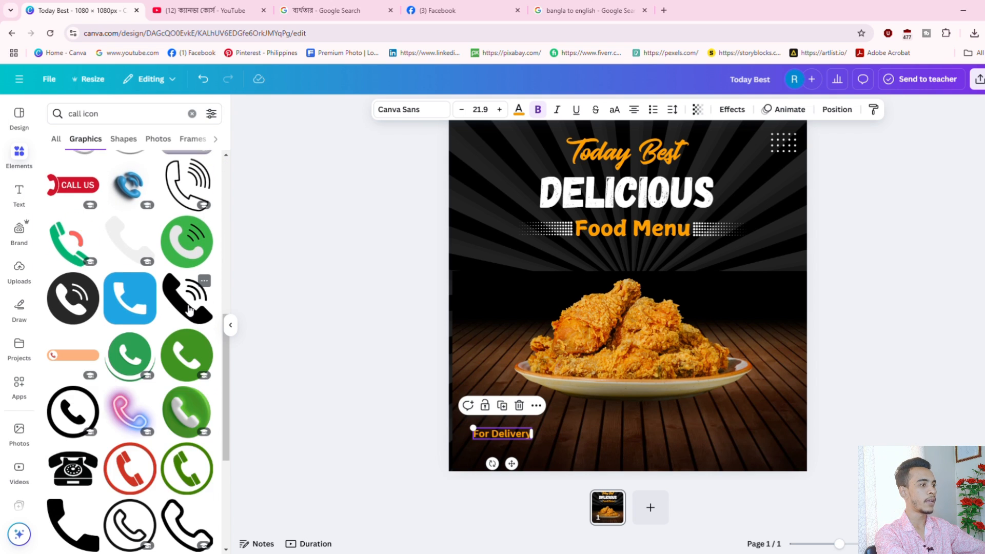
pyautogui.click(189, 308)
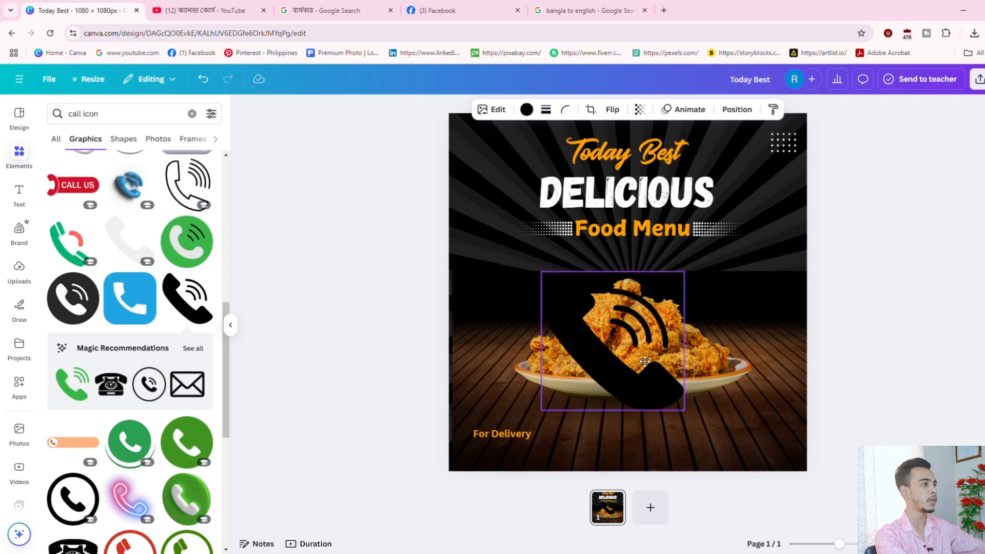
pyautogui.moveTo(644, 361); pyautogui.dragTo(657, 362)
# Make the phone icon orange and shrink it to sit below For Delivery.
pyautogui.click(527, 109)
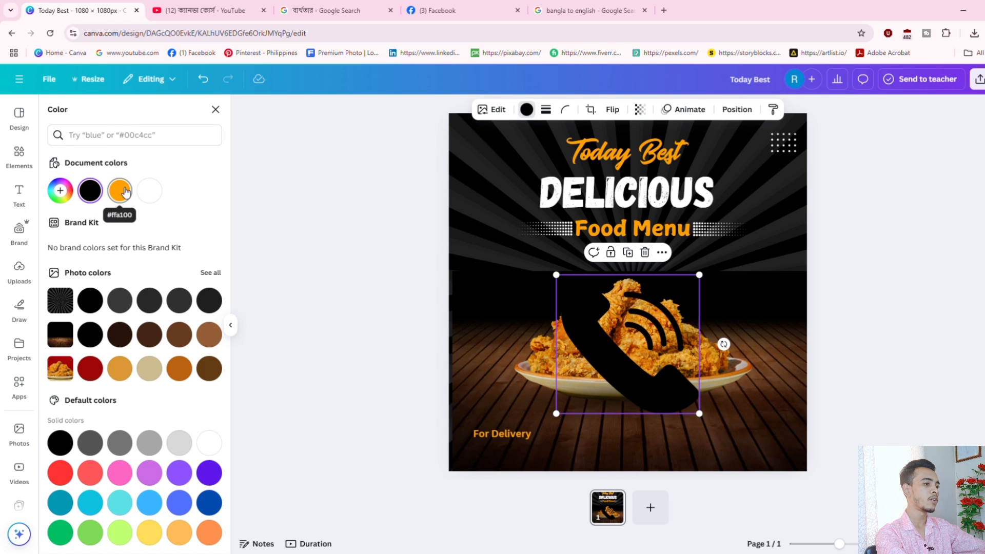
pyautogui.click(120, 190)
pyautogui.moveTo(688, 299); pyautogui.dragTo(487, 486)
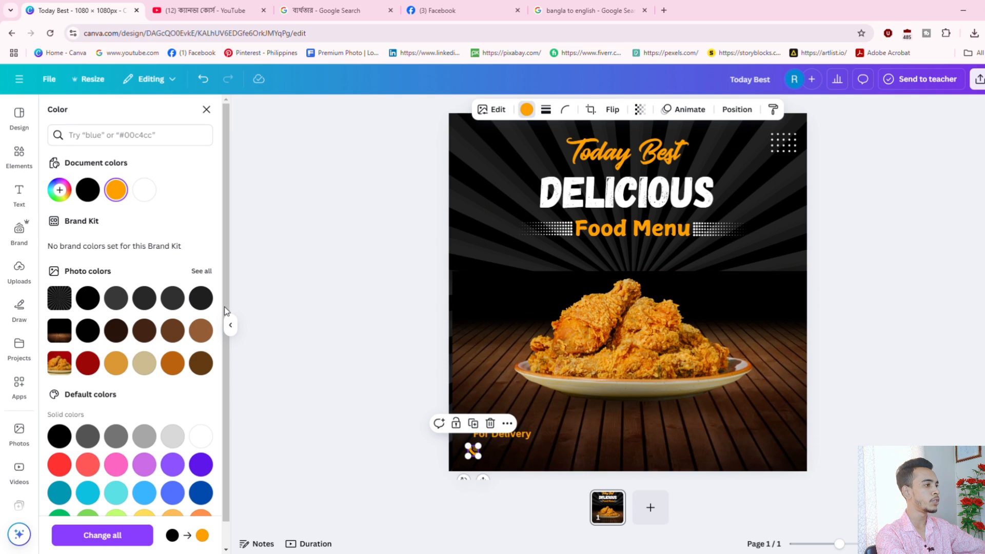
# Add a subheading with the phone number, shrink it, and place it beside the orange call icon.
pyautogui.click(19, 193)
pyautogui.click(121, 268)
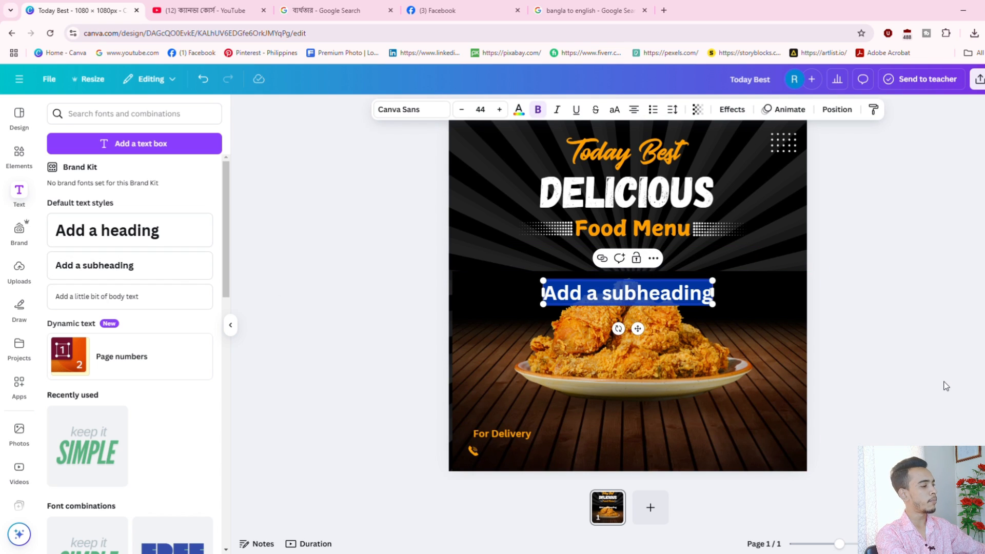
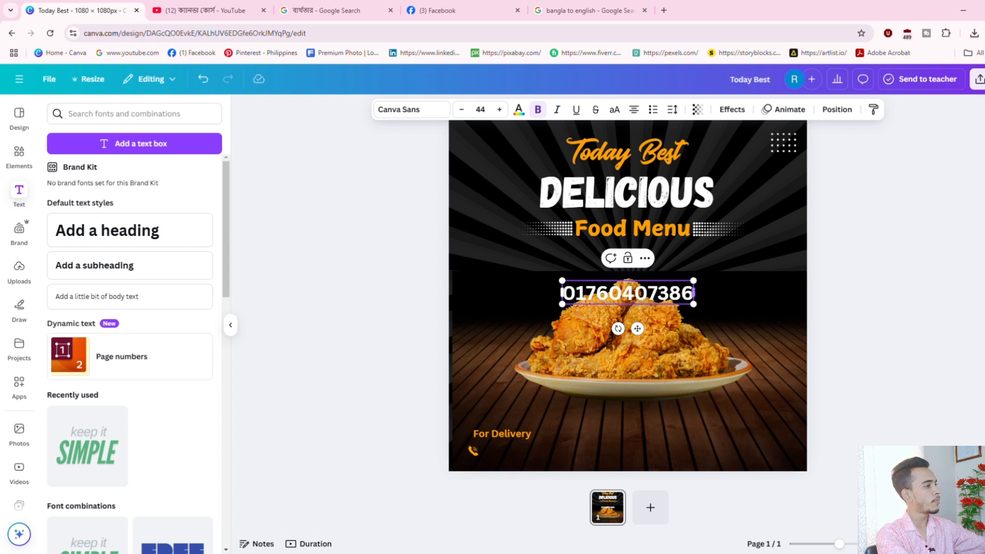
pyautogui.moveTo(694, 281); pyautogui.dragTo(618, 295)
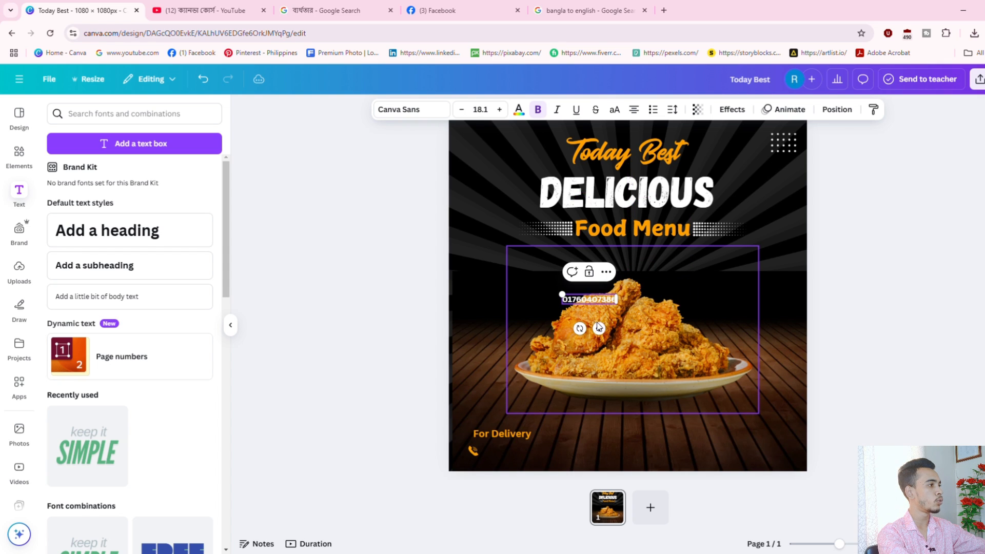
pyautogui.moveTo(599, 329); pyautogui.dragTo(523, 485)
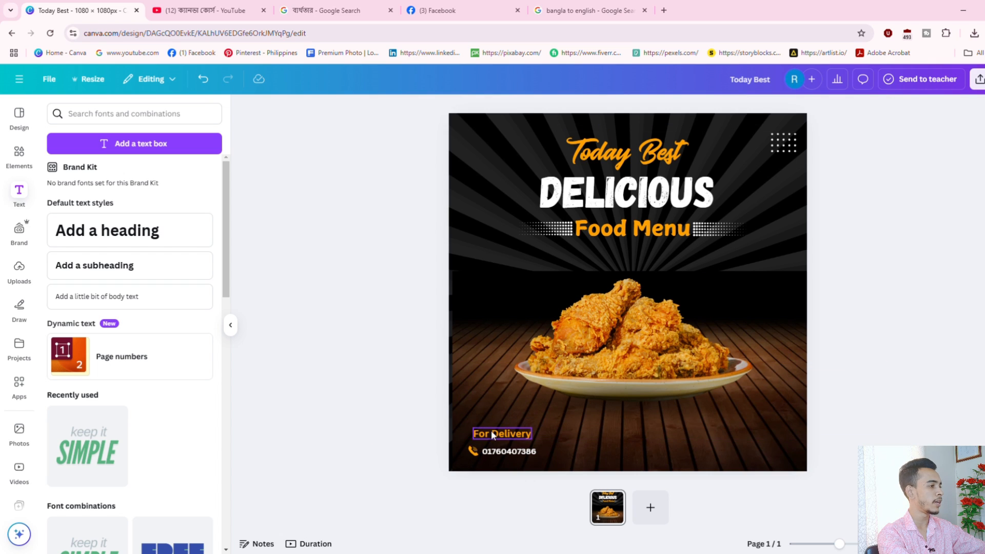
# Align For Delivery above the phone number and make the number italic.
pyautogui.moveTo(490, 435); pyautogui.dragTo(500, 442)
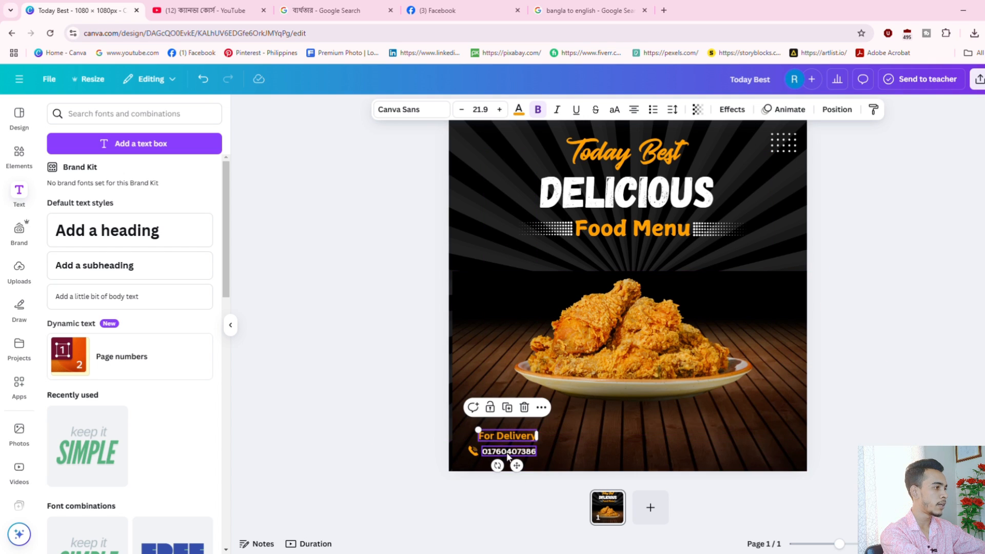
pyautogui.click(507, 451)
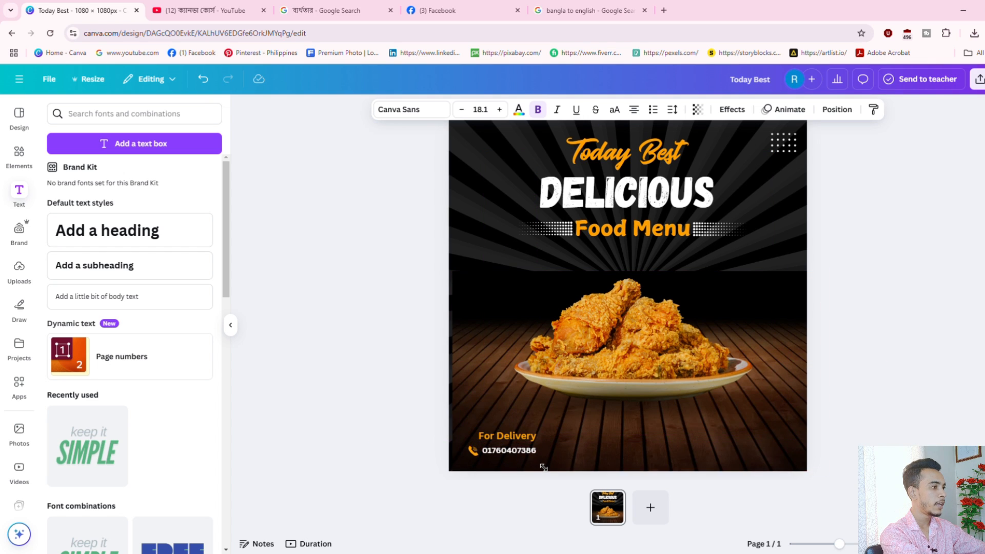
pyautogui.doubleClick(506, 450)
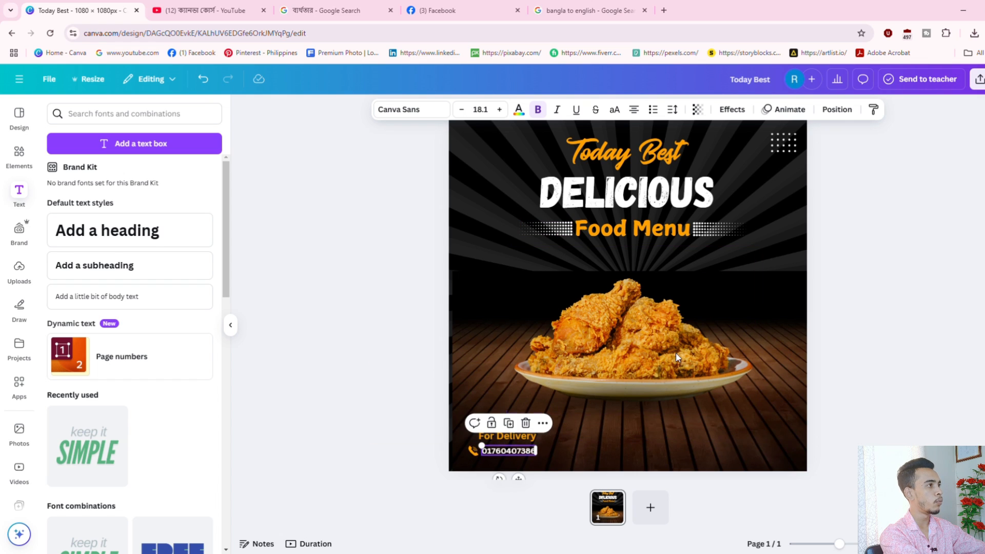
pyautogui.click(559, 110)
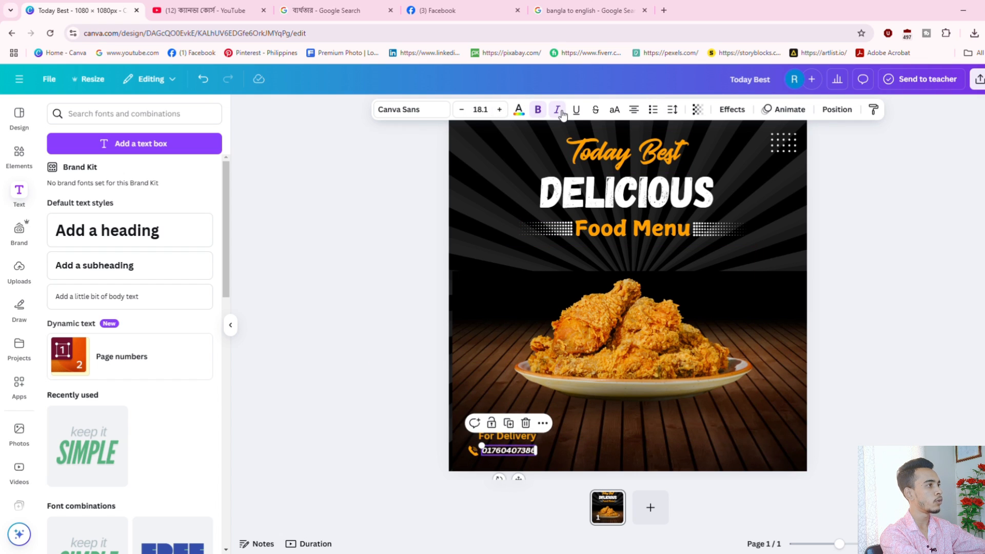
pyautogui.click(880, 352)
pyautogui.click(517, 450)
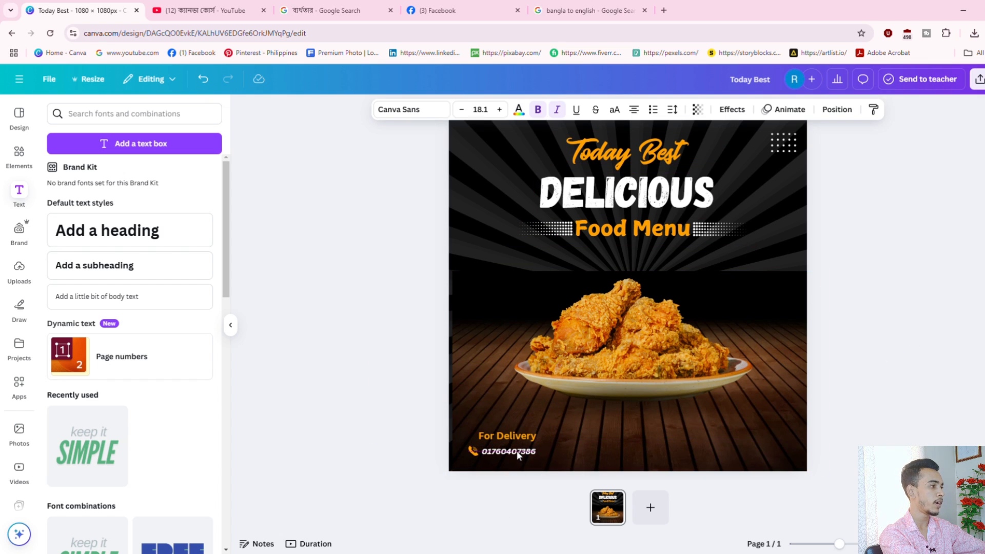
pyautogui.doubleClick(517, 451)
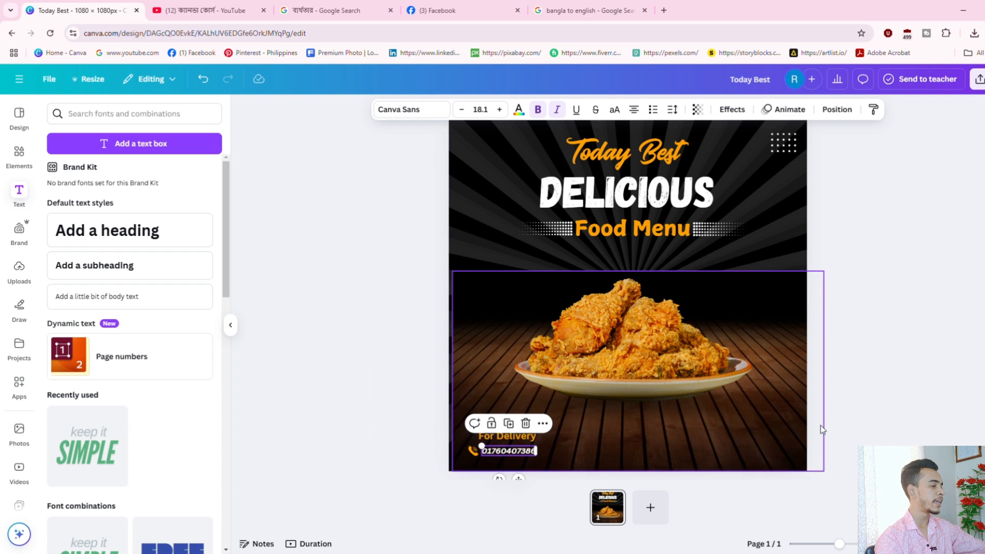
# Place a copy of For Delivery at the bottom right and try replacing its text.
pyautogui.click(613, 410)
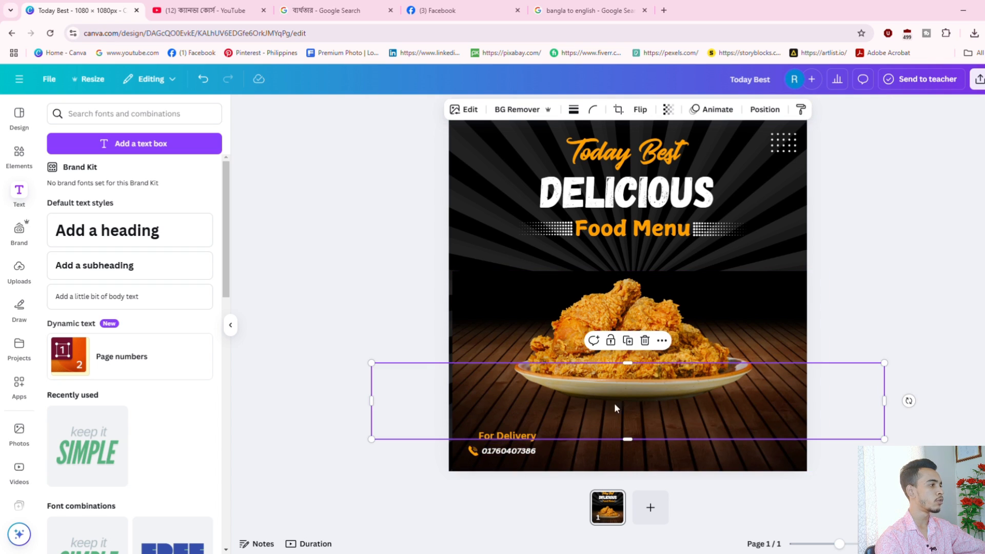
pyautogui.click(514, 436)
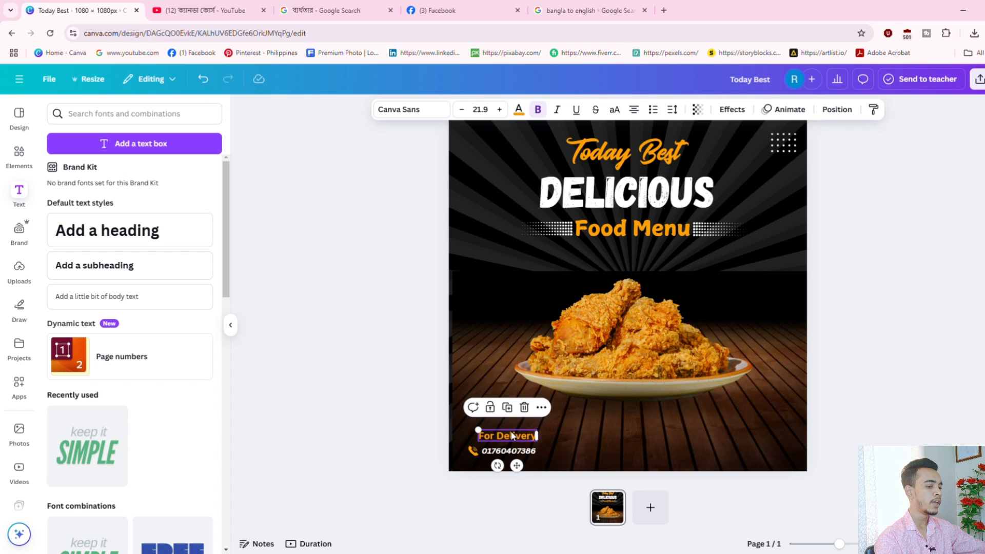
pyautogui.moveTo(512, 436); pyautogui.dragTo(763, 434)
pyautogui.doubleClick(765, 433)
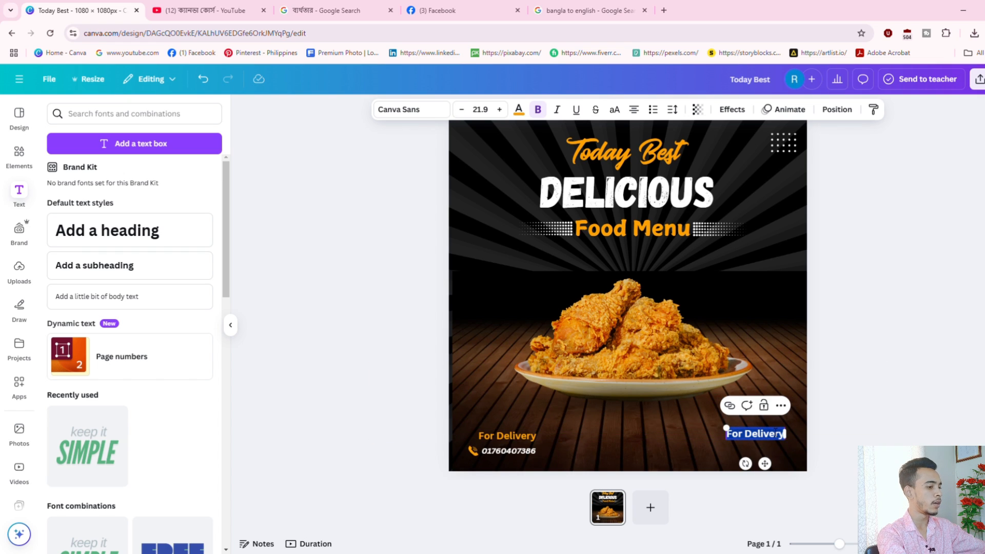
pyautogui.write('Oe')
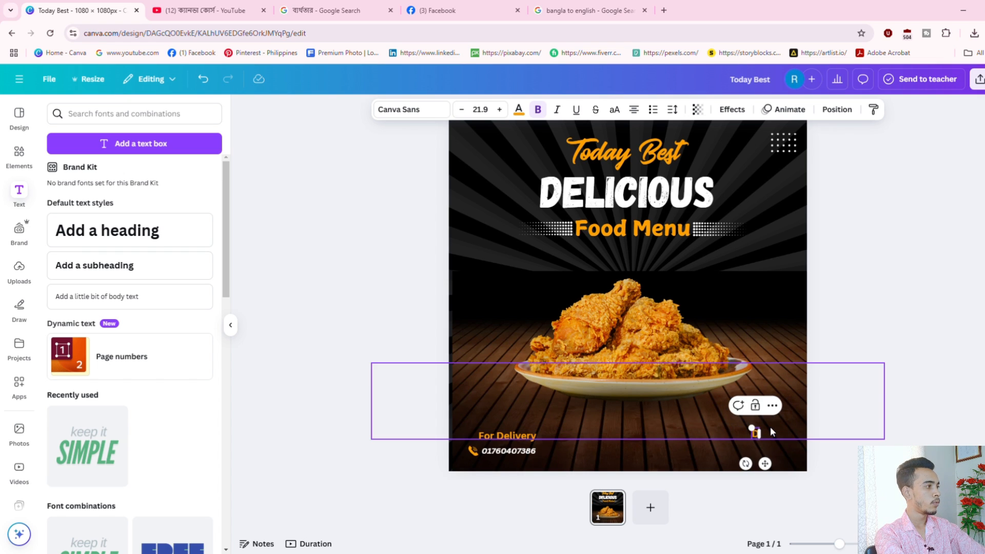
pyautogui.write('d')
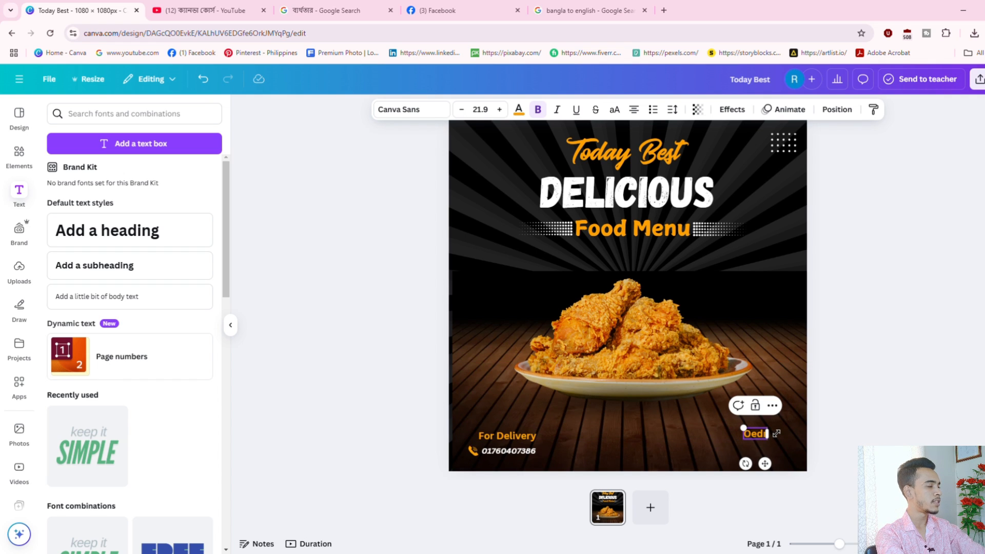
pyautogui.press('BackSpace')
pyautogui.press('BackSpace')
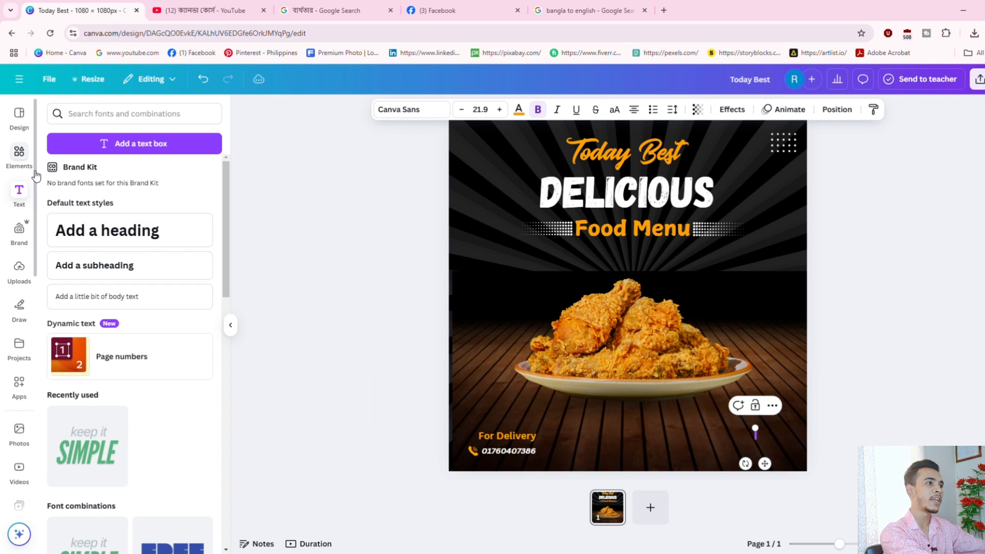
pyautogui.click(921, 303)
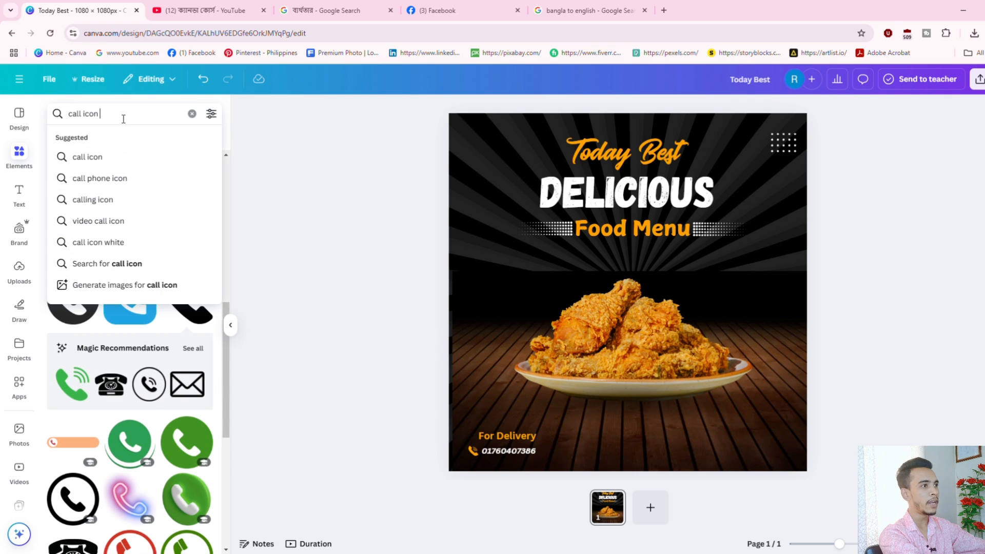
# Search graphics for 'ord' and add the red ORDER NOW graphic to the poster.
pyautogui.press('Return')
pyautogui.write('order')
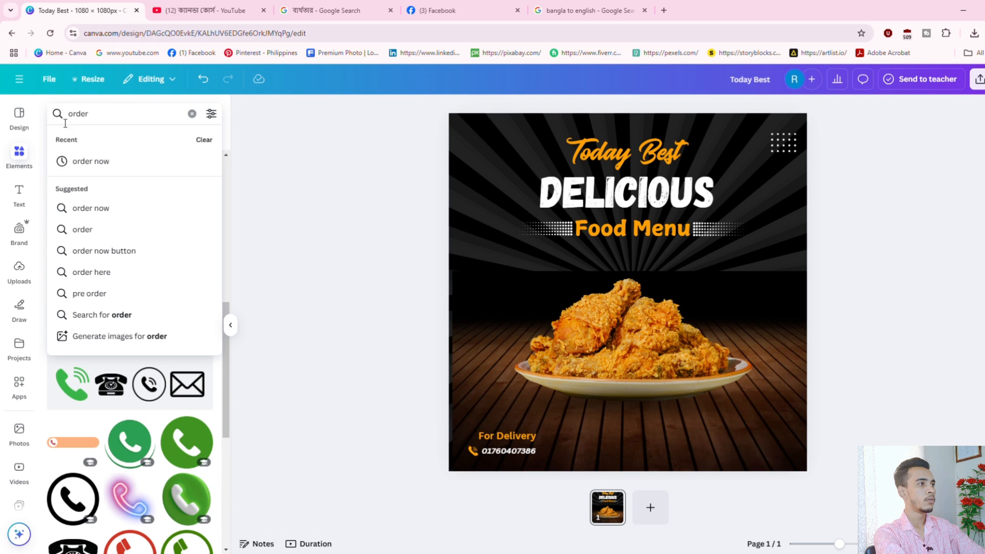
pyautogui.click(88, 161)
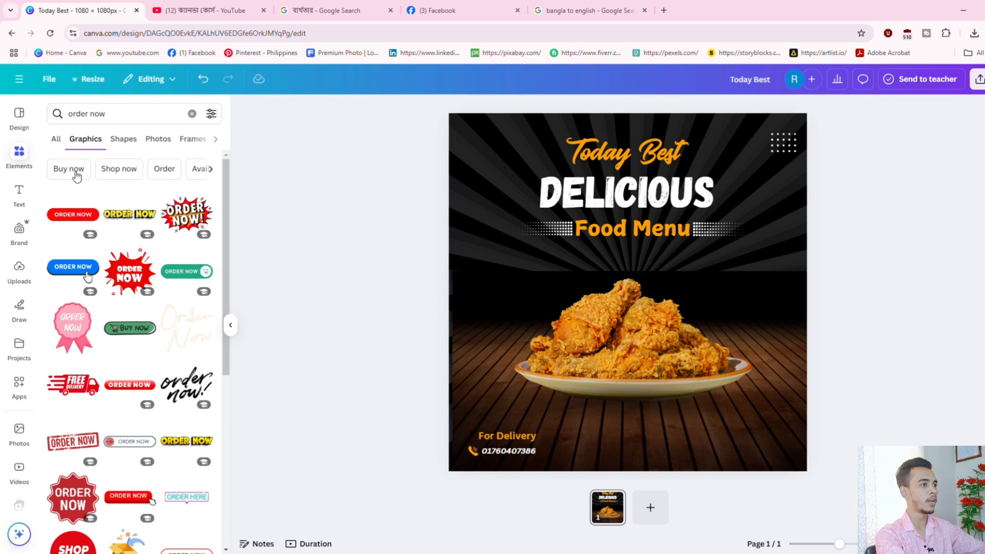
pyautogui.scroll(-2, 164, 436)
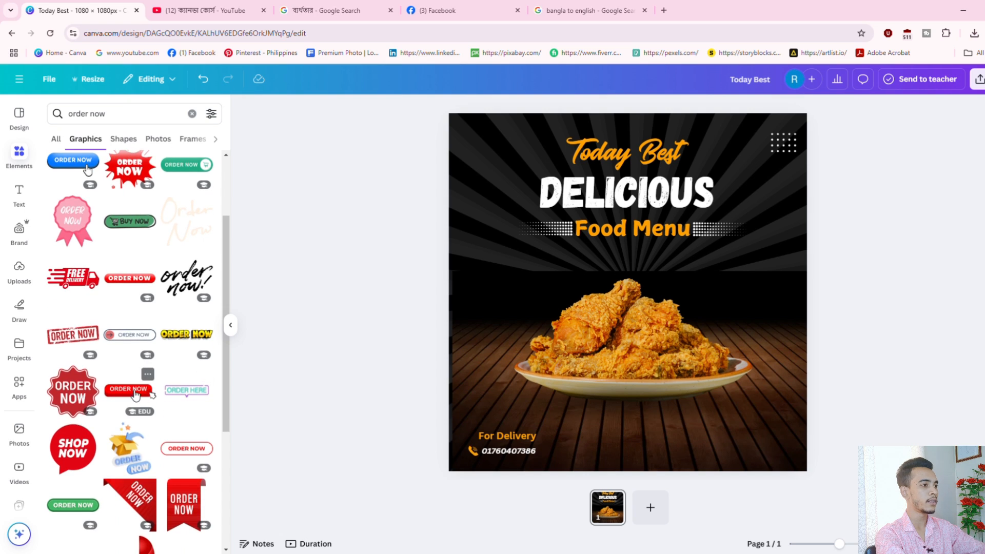
pyautogui.scroll(2, 122, 361)
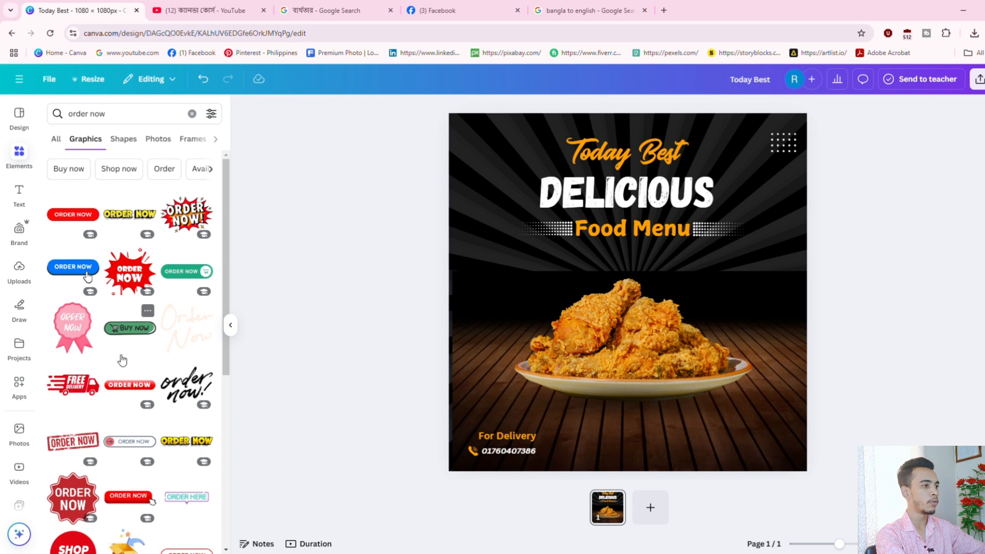
pyautogui.click(128, 385)
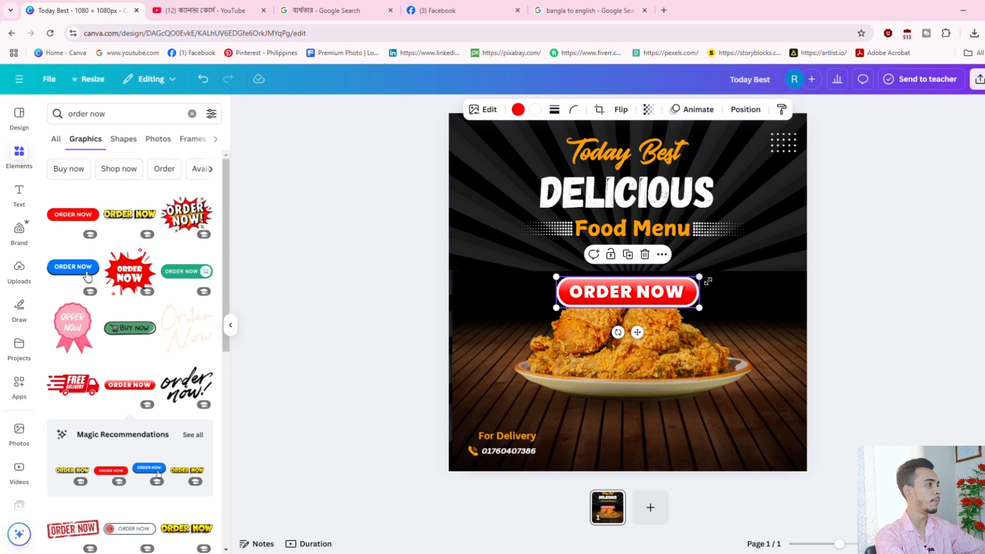
# Shrink the ORDER NOW button and place it bottom right, level with For Delivery.
pyautogui.moveTo(707, 281); pyautogui.dragTo(602, 298)
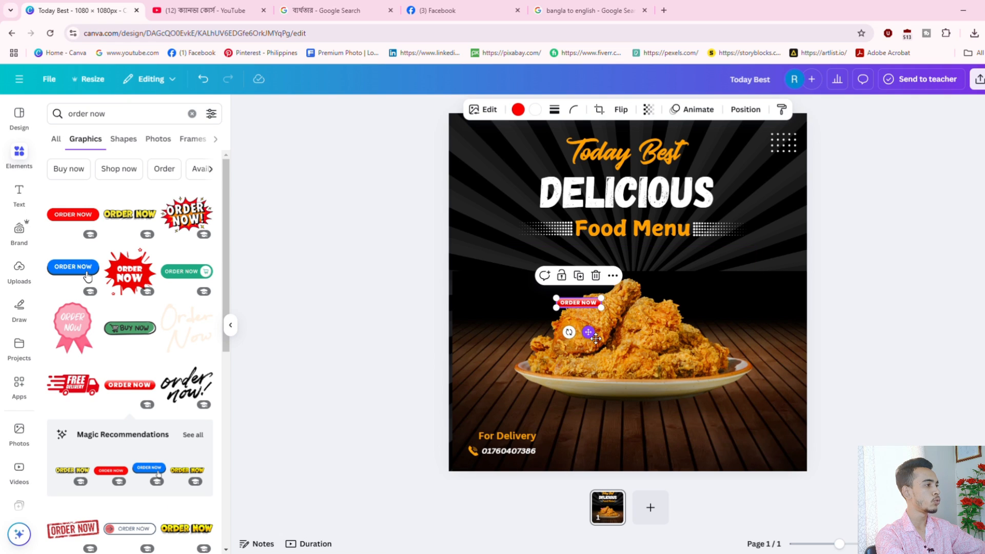
pyautogui.moveTo(595, 338); pyautogui.dragTo(774, 469)
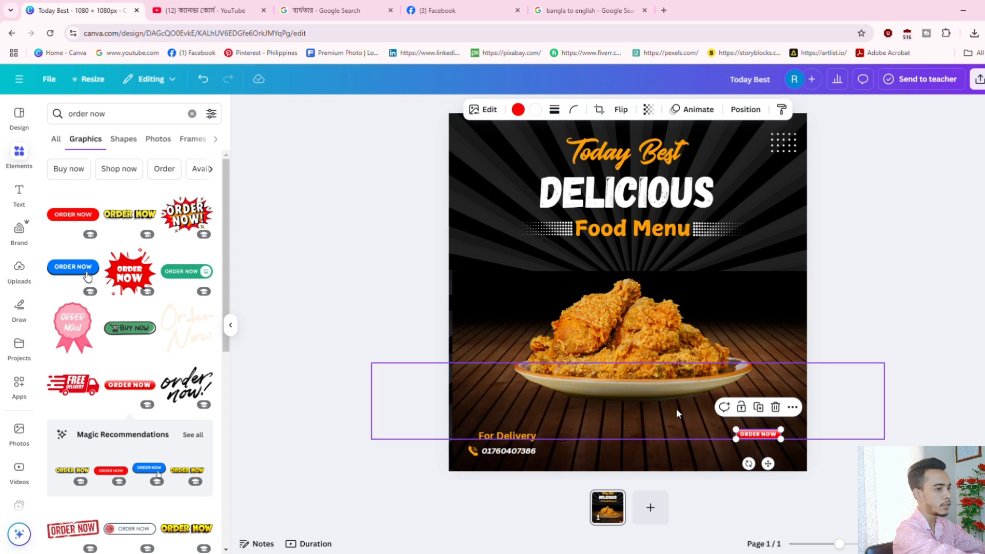
pyautogui.click(915, 333)
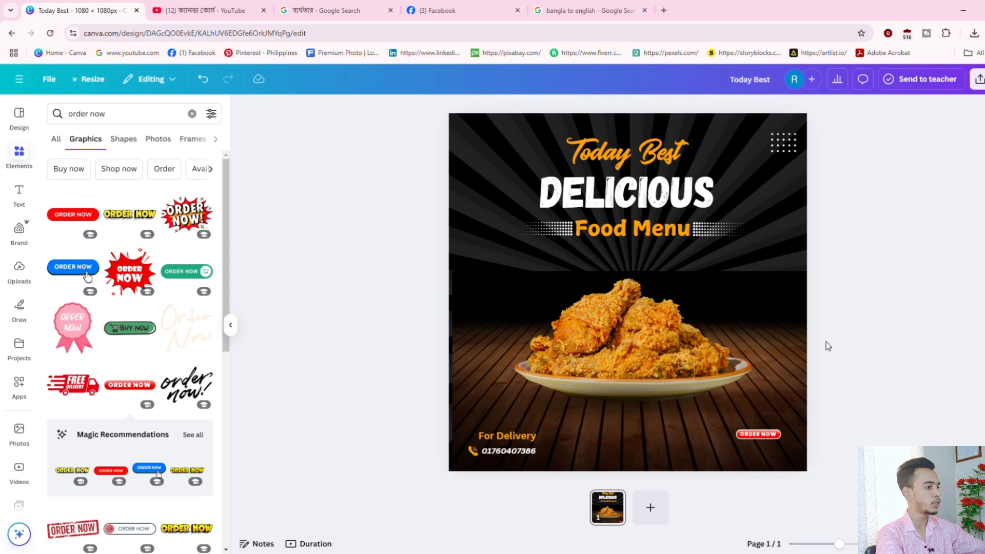
pyautogui.click(24, 160)
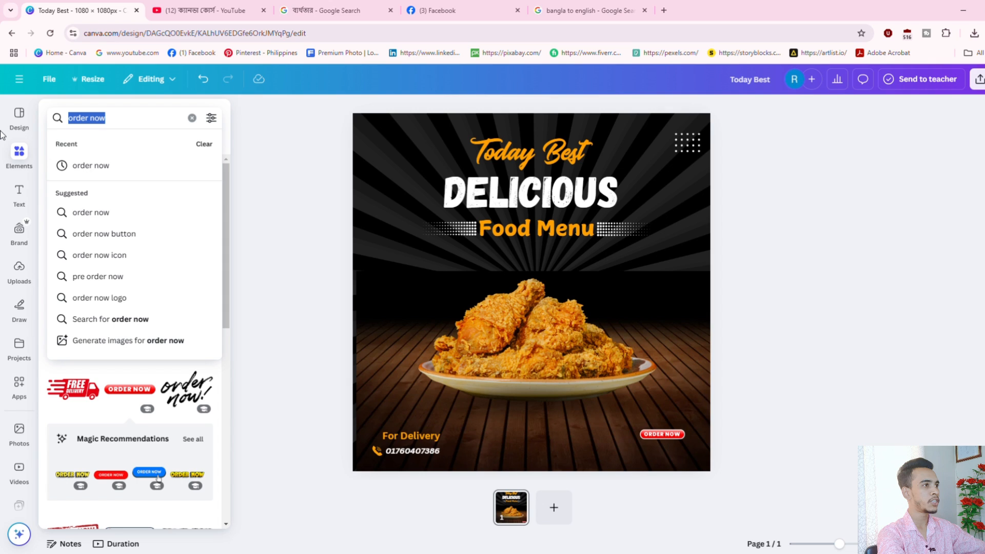
# Search 'Cercle gol' and add a small gold ring right of the chicken below Food Menu.
pyautogui.write('Cercle')
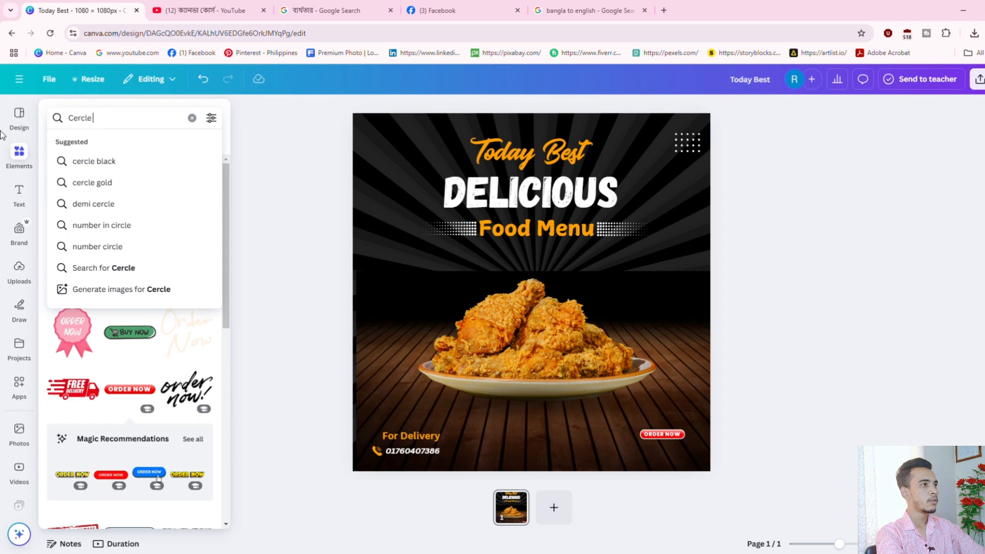
pyautogui.write(' gold')
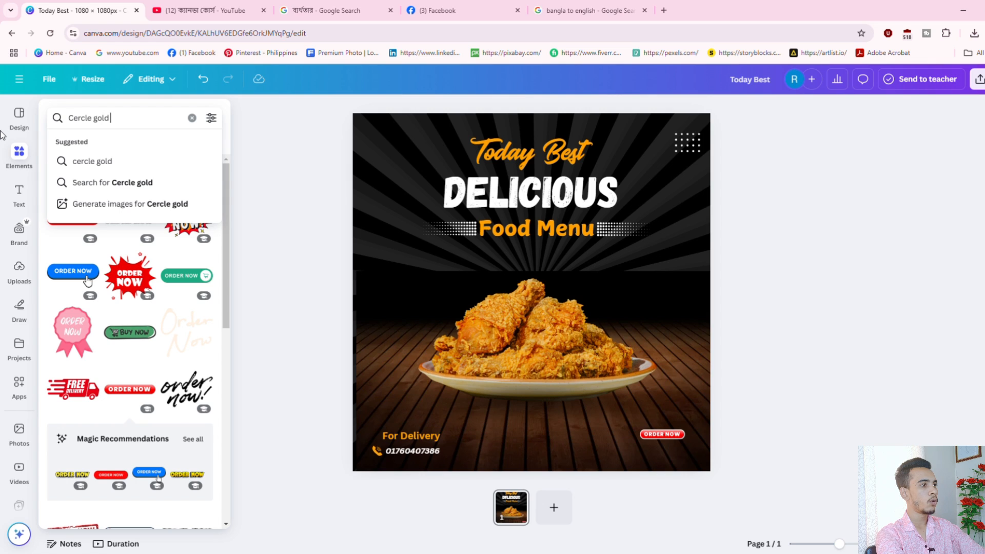
pyautogui.press('Return')
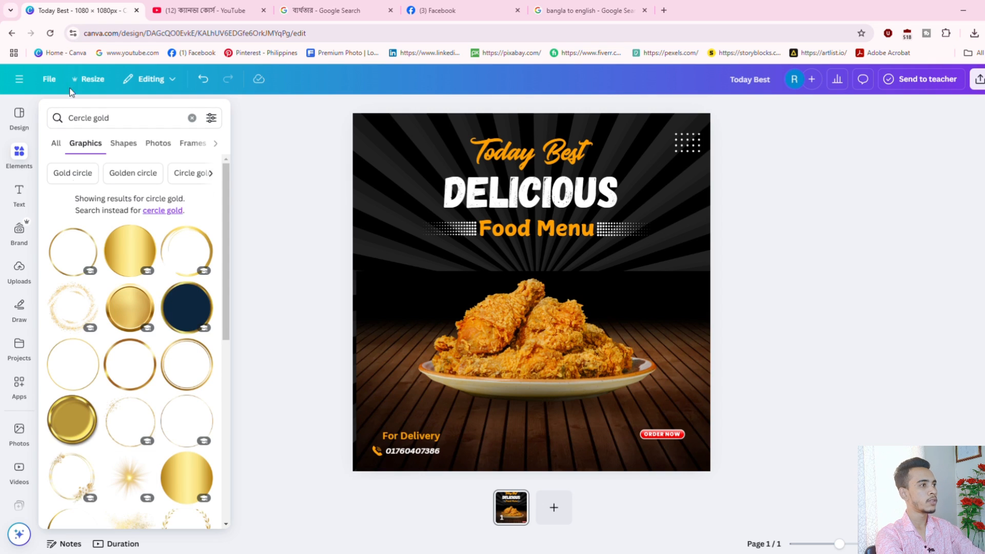
pyautogui.click(186, 253)
pyautogui.moveTo(609, 226); pyautogui.dragTo(662, 286)
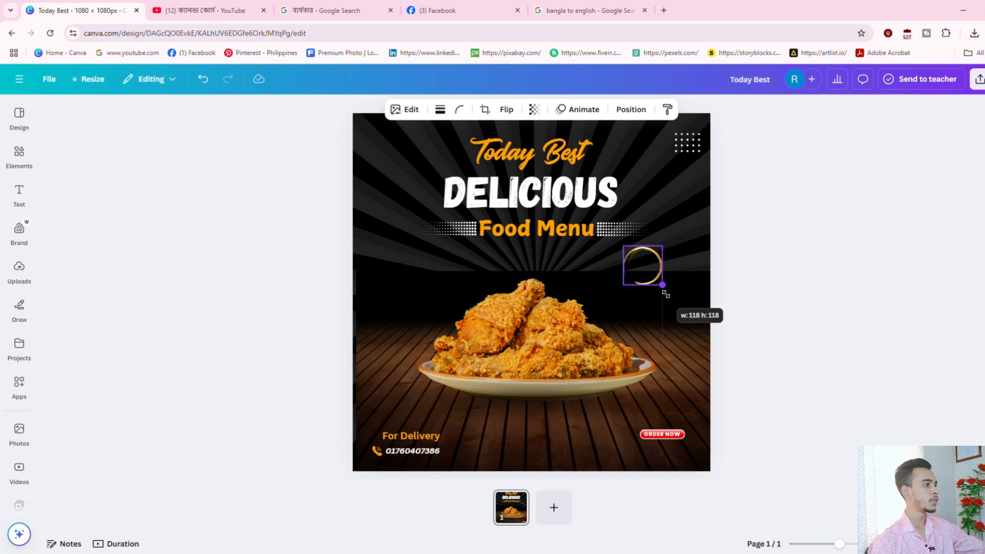
pyautogui.click(873, 325)
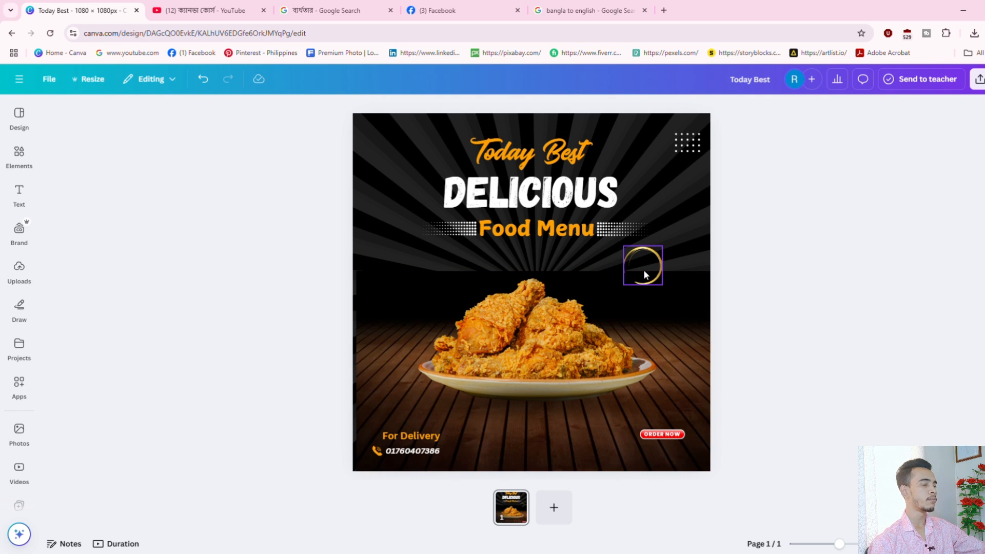
pyautogui.click(21, 192)
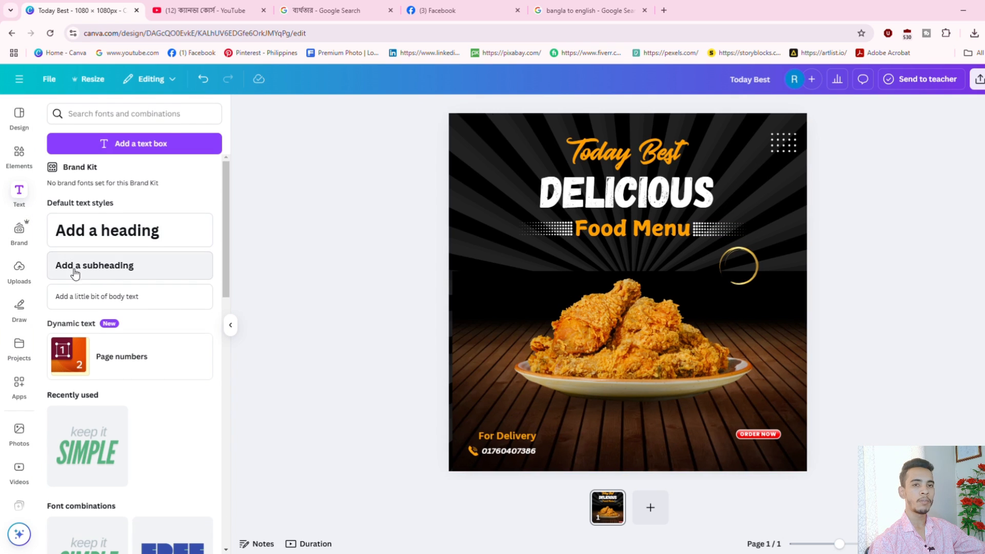
# Add a two-line '40% OFF' subheading, shrink it, and set it inside the gold ring.
pyautogui.click(72, 270)
pyautogui.write('40')
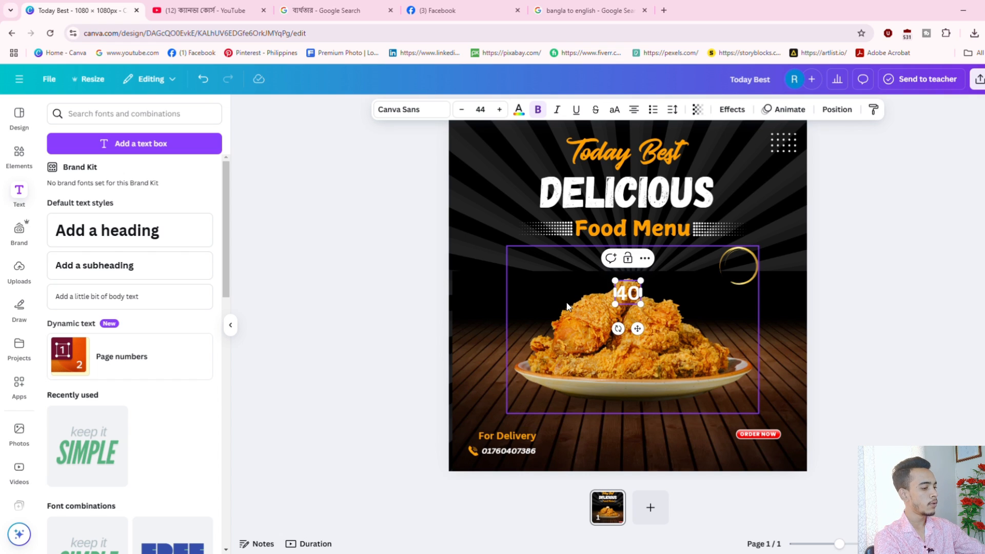
pyautogui.write('%')
pyautogui.press('Return')
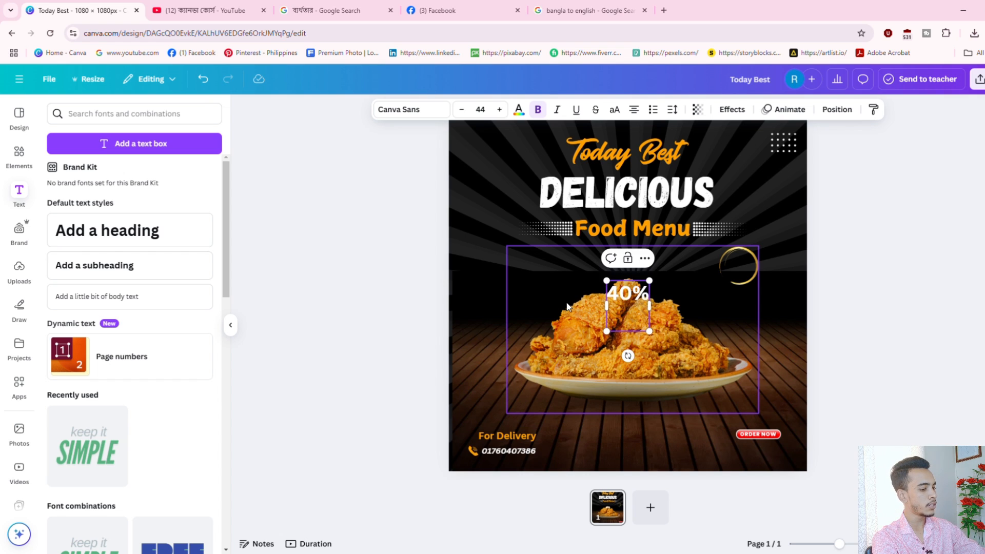
pyautogui.write('OFF')
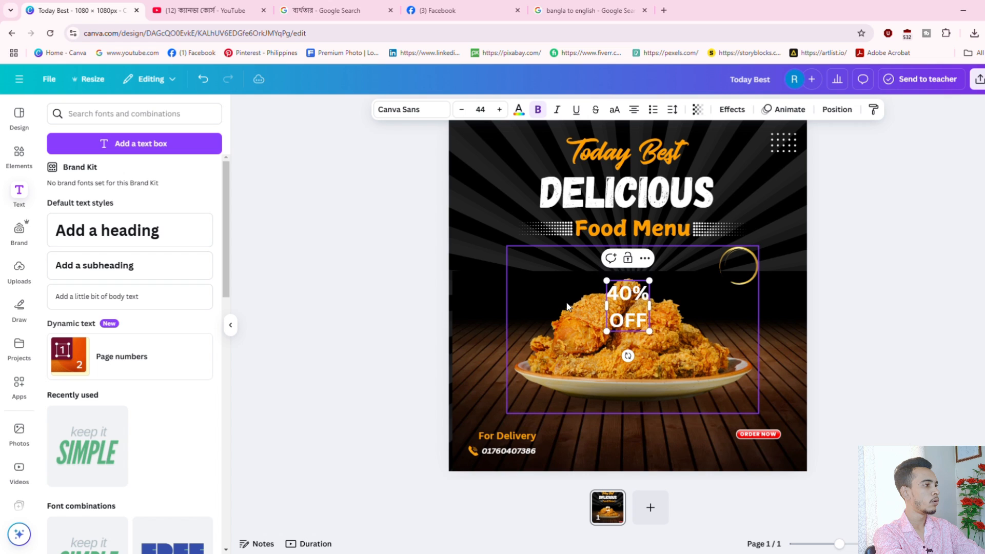
pyautogui.moveTo(652, 283); pyautogui.dragTo(630, 314)
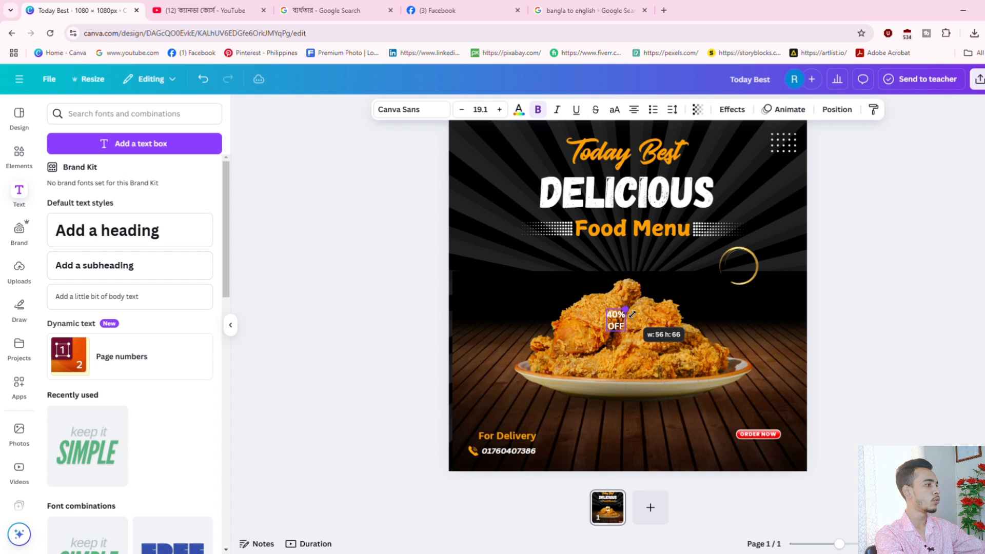
pyautogui.moveTo(628, 354); pyautogui.dragTo(751, 307)
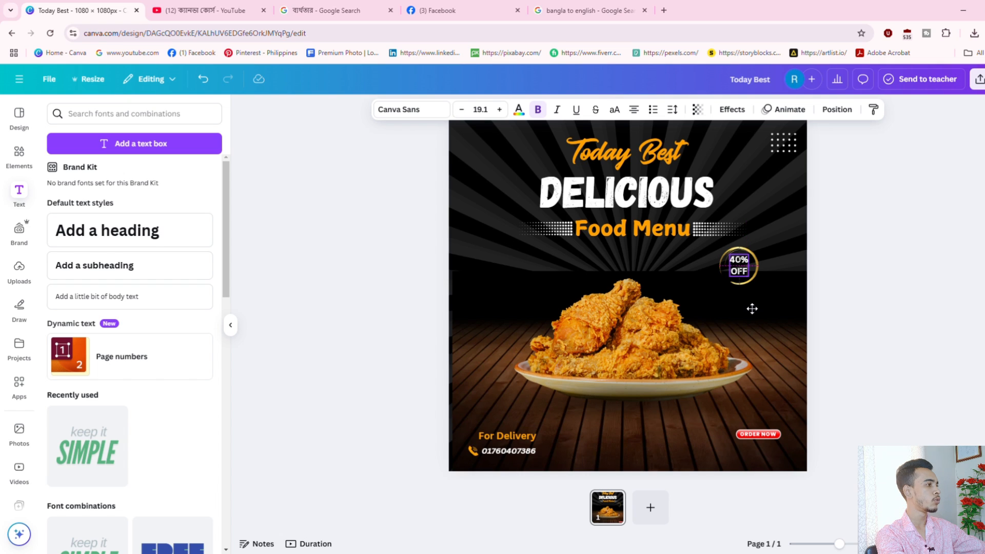
pyautogui.click(971, 324)
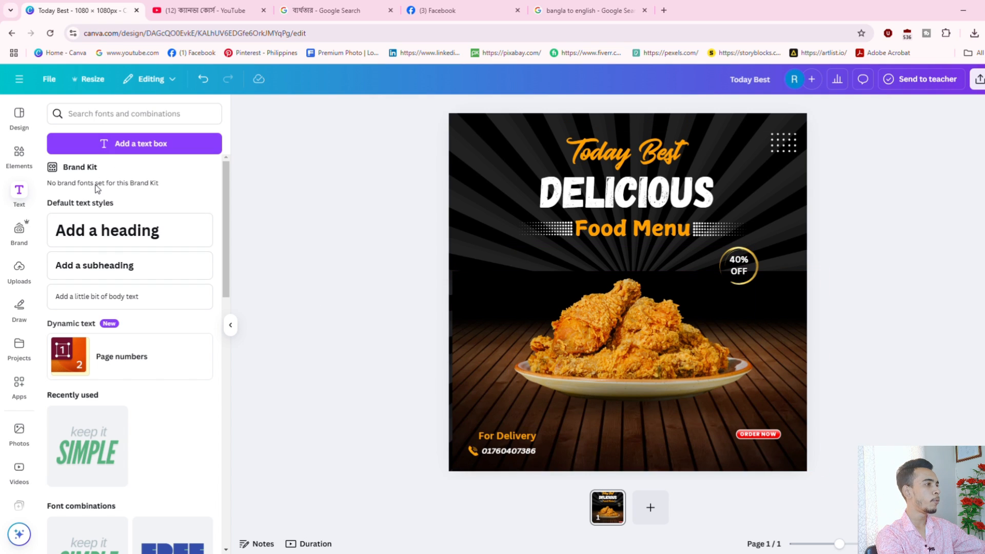
# Search 'ARRO' and add the curved line arrow over the chicken.
pyautogui.click(19, 154)
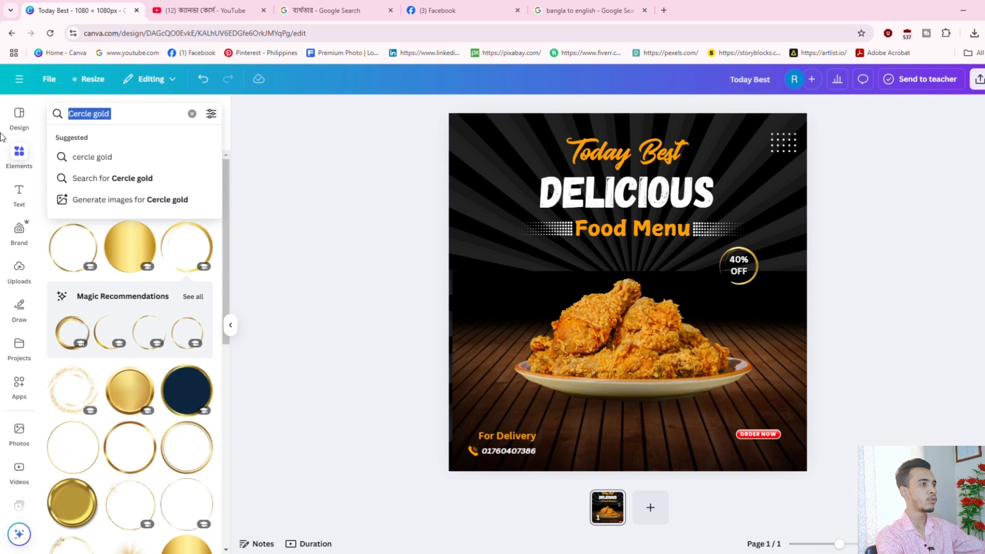
pyautogui.write('ARROW')
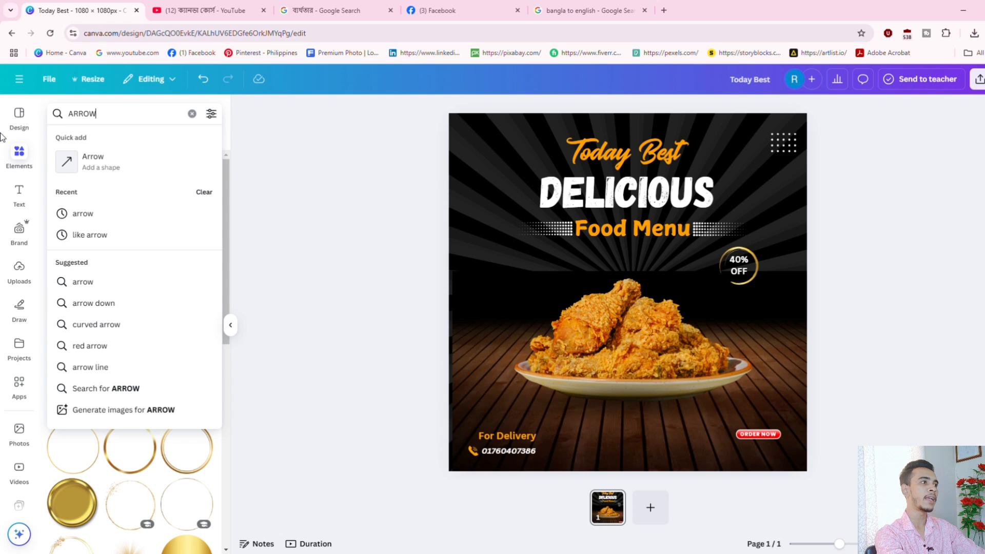
pyautogui.press('Return')
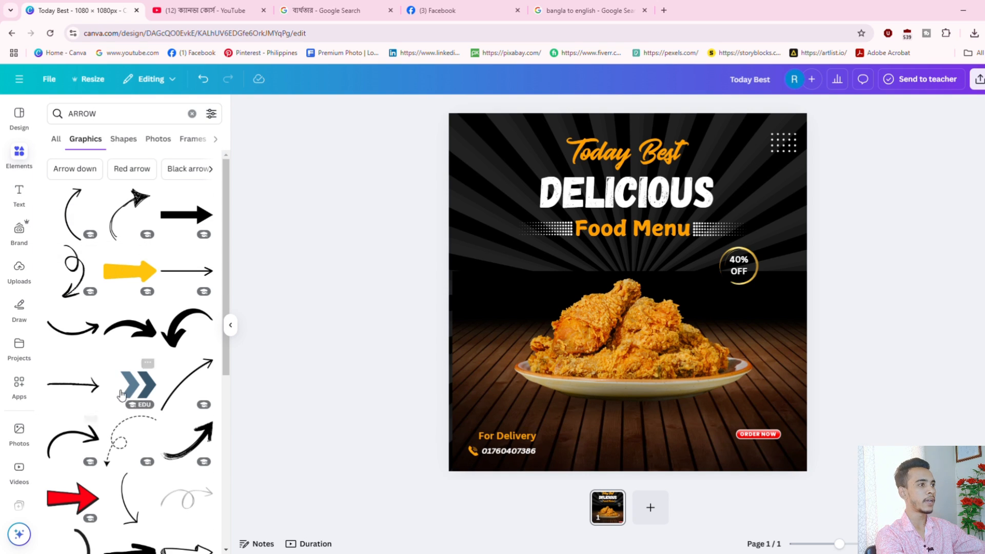
pyautogui.scroll(-6, 111, 383)
pyautogui.scroll(6, 103, 405)
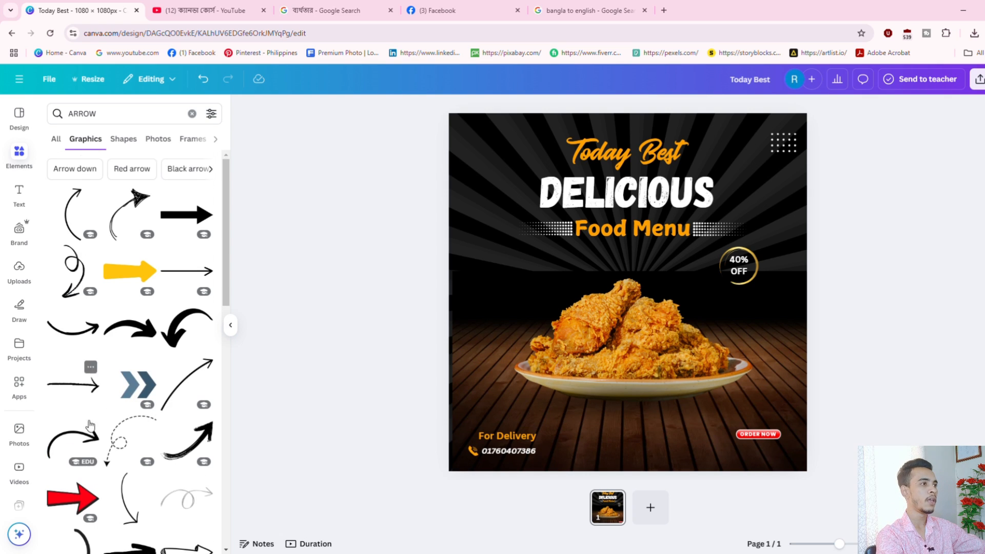
pyautogui.click(74, 225)
pyautogui.moveTo(619, 302); pyautogui.dragTo(600, 365)
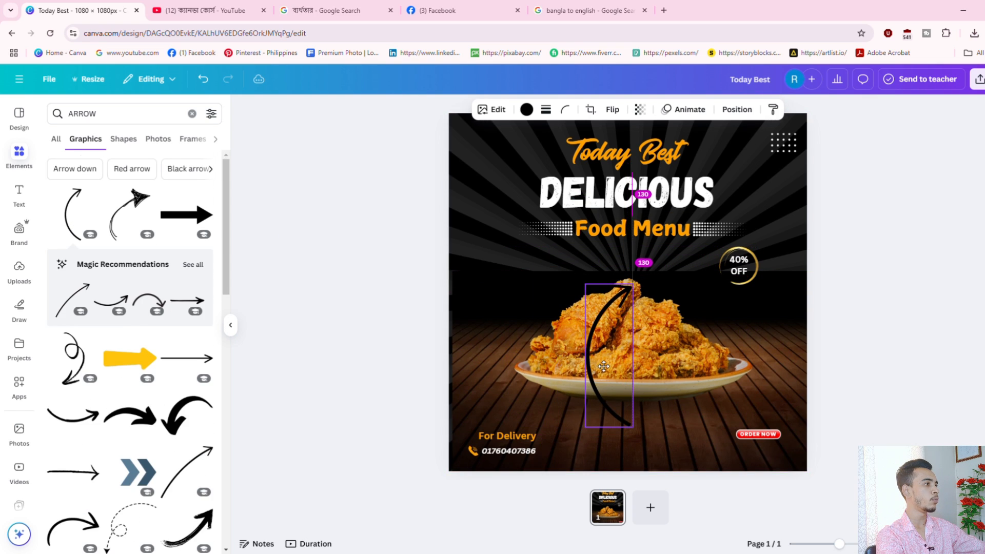
# Make the arrow white, tilt it, flip it horizontally and vertically, and shrink it under the badge.
pyautogui.click(527, 110)
pyautogui.click(189, 191)
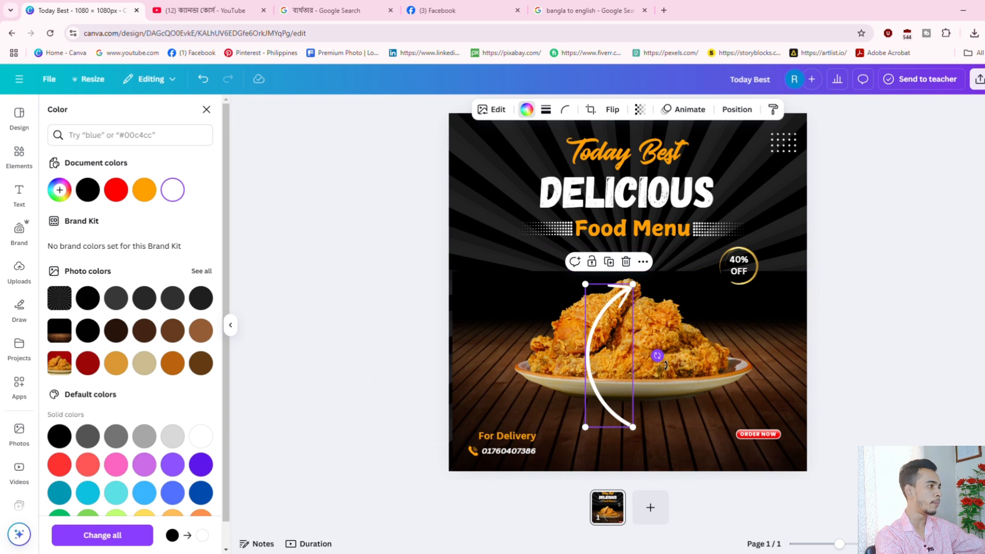
pyautogui.moveTo(657, 355); pyautogui.dragTo(710, 352)
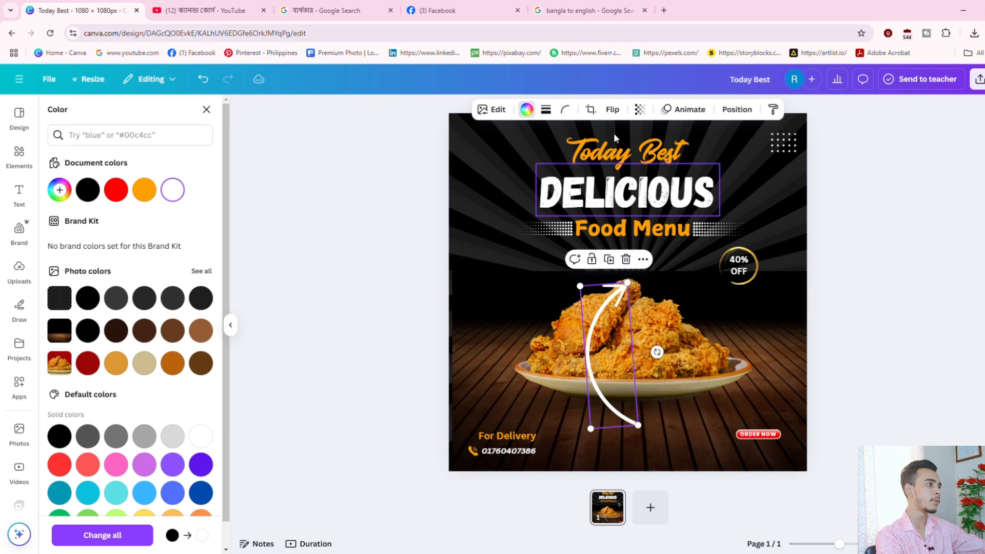
pyautogui.click(612, 109)
pyautogui.click(631, 137)
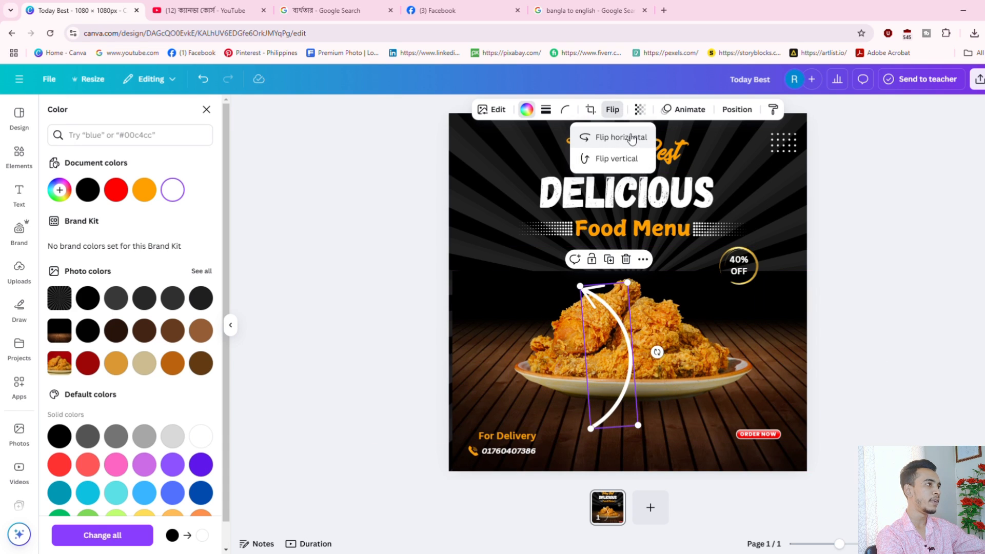
pyautogui.click(624, 159)
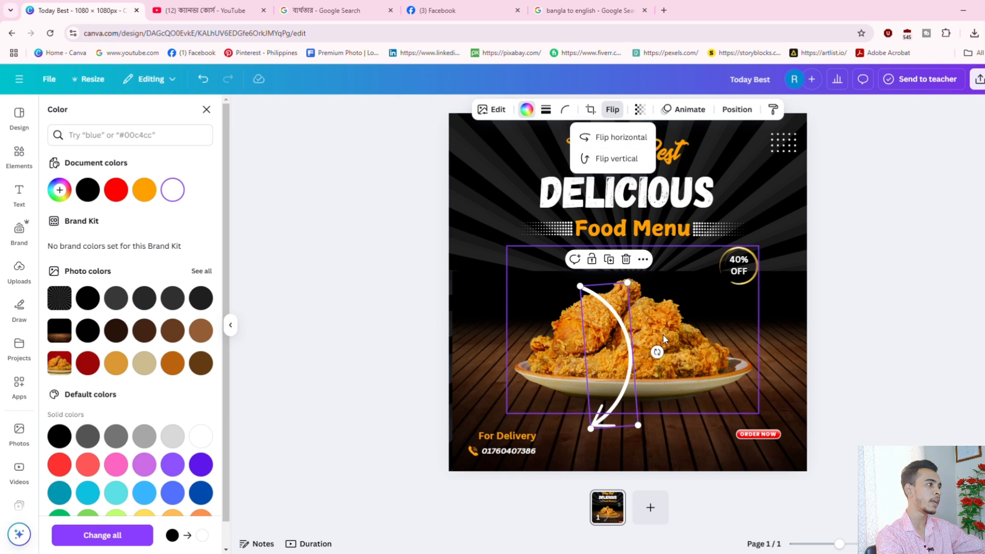
pyautogui.moveTo(632, 285); pyautogui.dragTo(743, 322)
pyautogui.moveTo(731, 363); pyautogui.dragTo(735, 349)
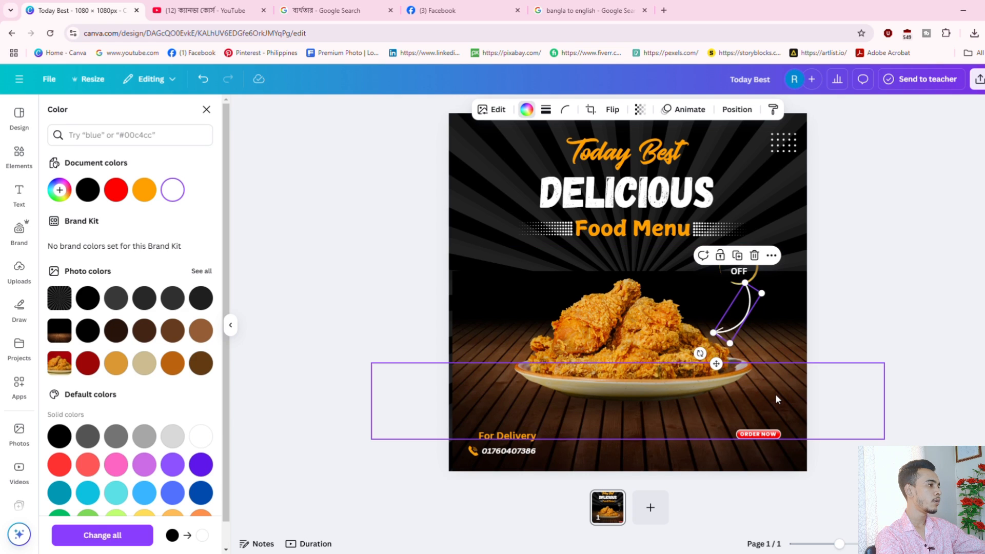
pyautogui.click(869, 334)
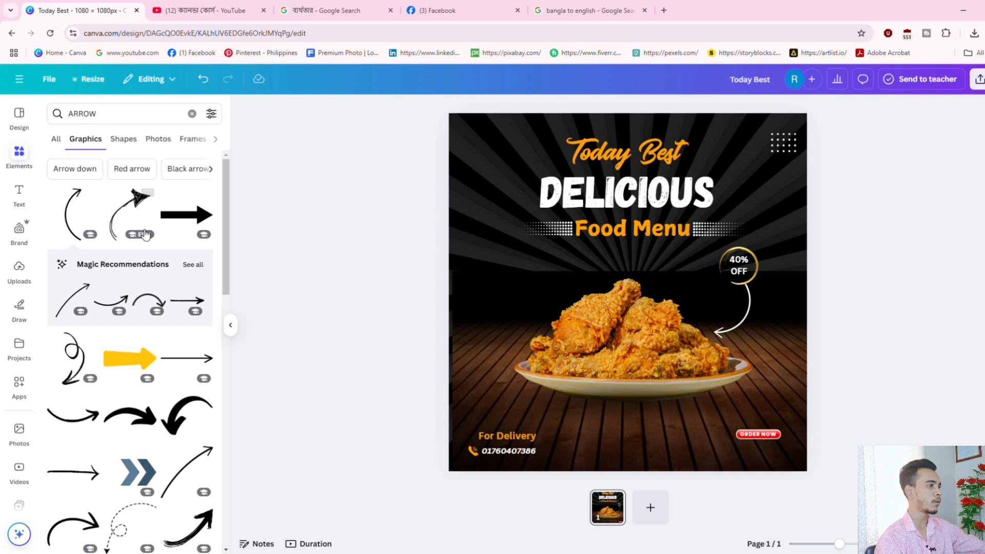
# Duplicate the arrow, mirror it, rotate and enlarge it left of the chicken, then lower Food Menu.
pyautogui.click(743, 321)
pyautogui.moveTo(702, 317); pyautogui.dragTo(527, 285)
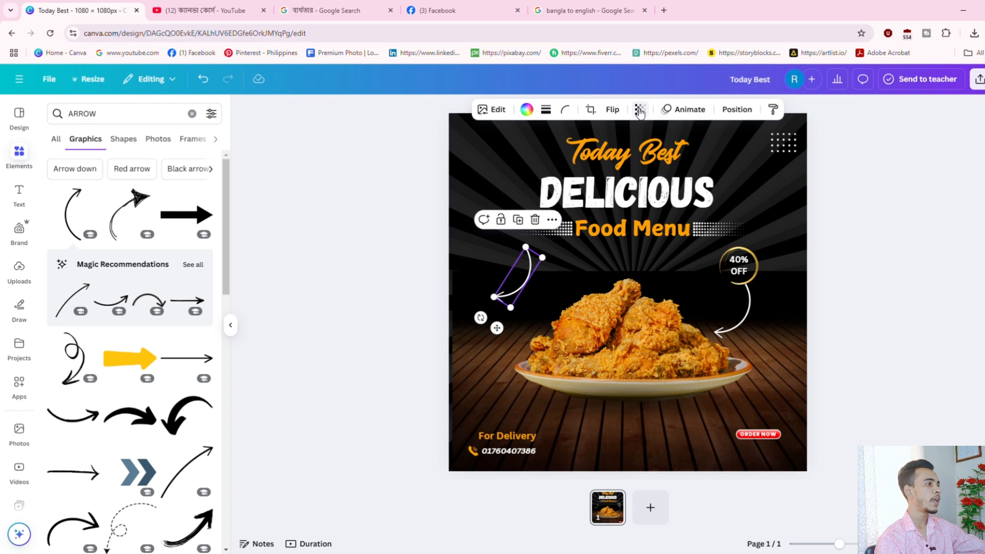
pyautogui.click(613, 110)
pyautogui.click(633, 138)
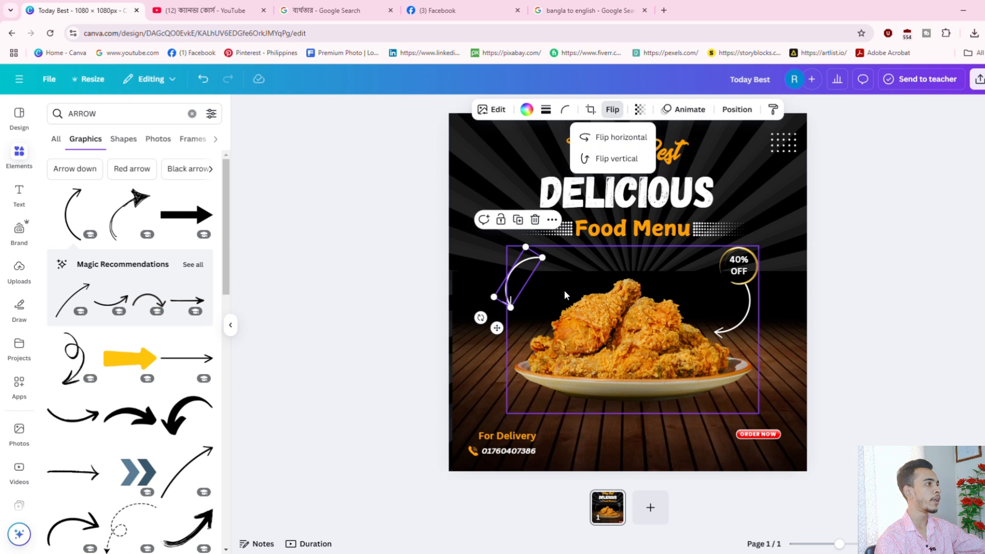
pyautogui.moveTo(481, 318); pyautogui.dragTo(553, 357)
pyautogui.moveTo(543, 302); pyautogui.dragTo(530, 261)
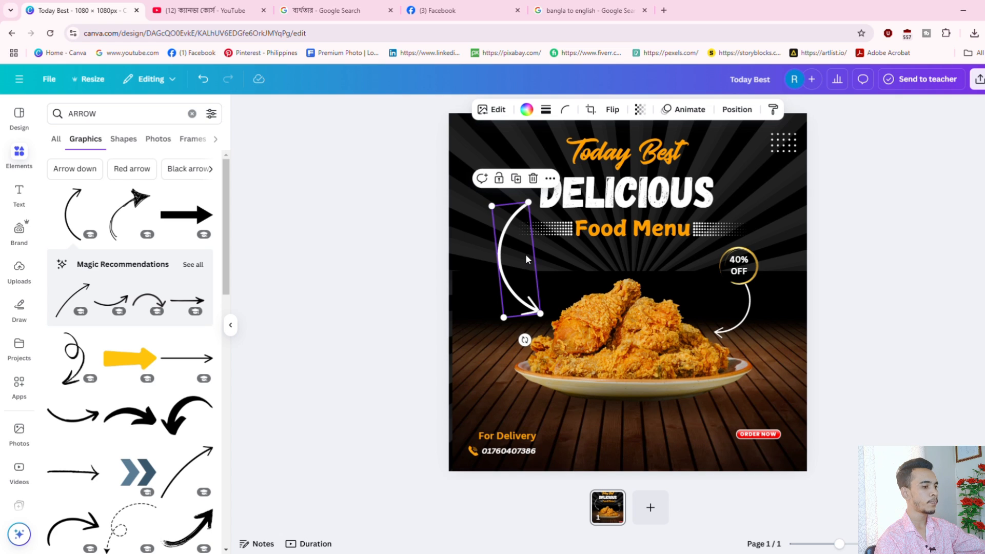
pyautogui.click(887, 462)
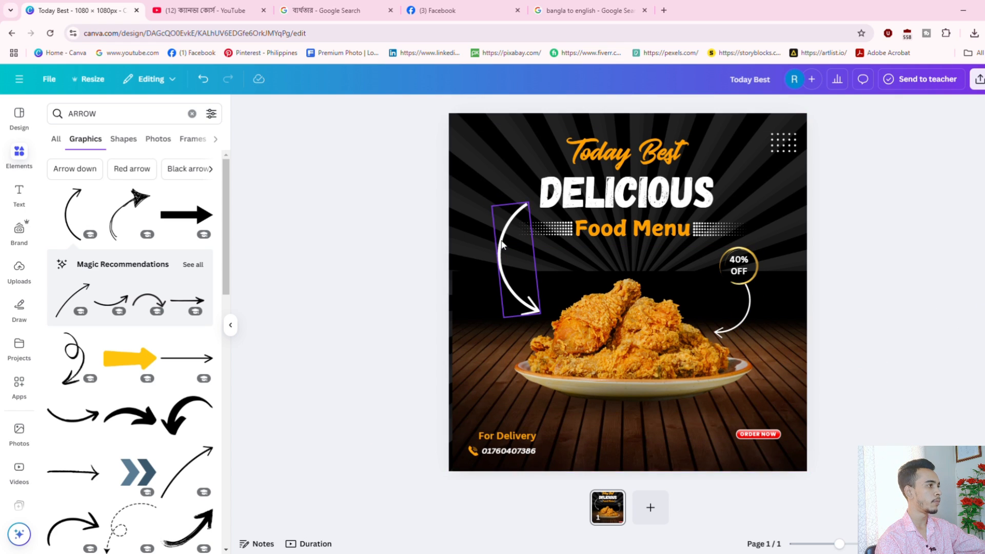
pyautogui.click(500, 256)
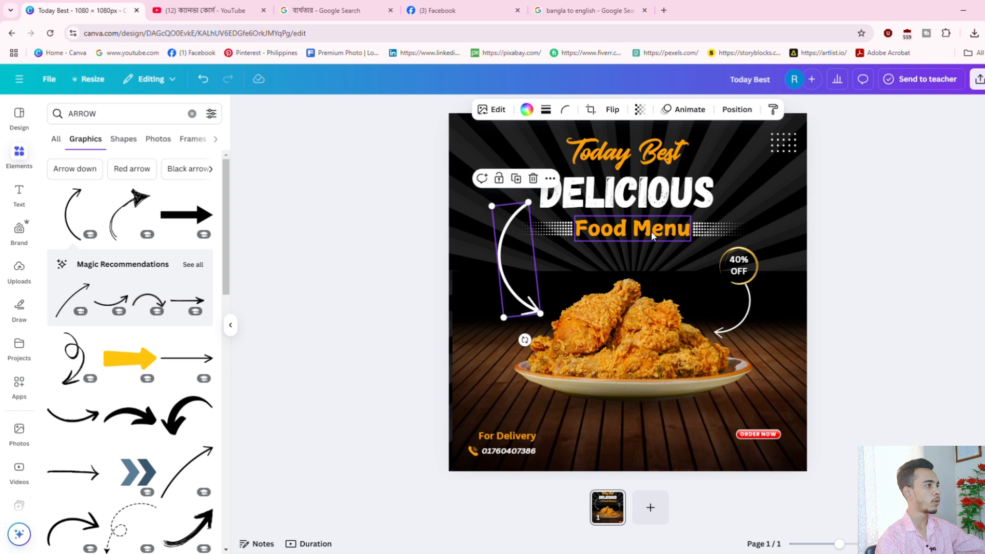
pyautogui.moveTo(653, 235); pyautogui.dragTo(653, 255)
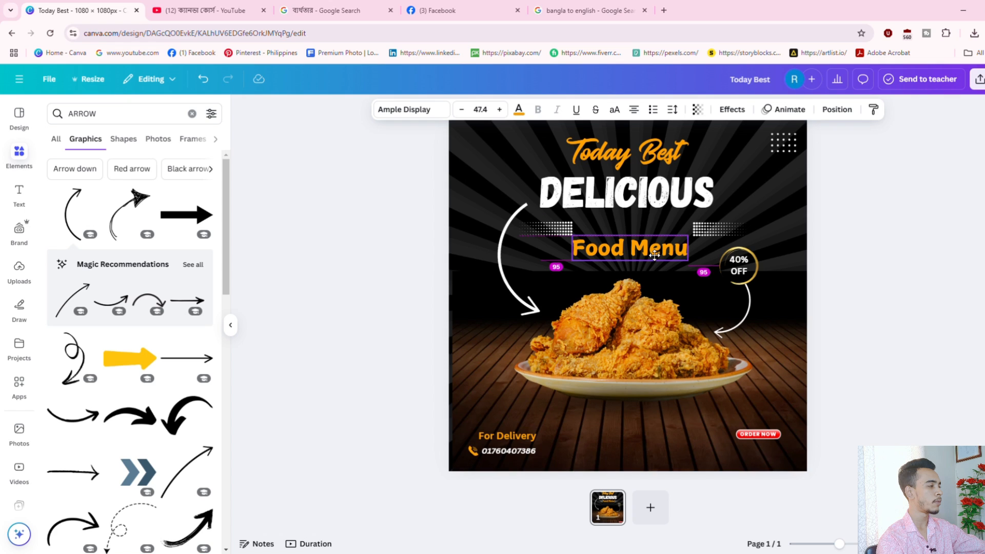
# Move both dotted patterns, DELICIOUS and Today Best down closer to Food Menu.
pyautogui.click(713, 235)
pyautogui.moveTo(713, 235); pyautogui.dragTo(712, 255)
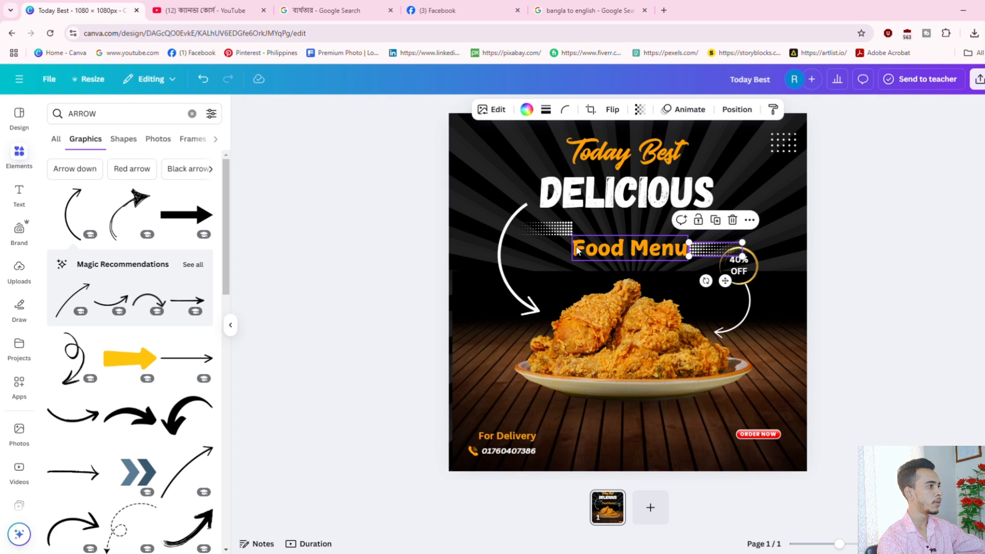
pyautogui.moveTo(562, 232); pyautogui.dragTo(562, 250)
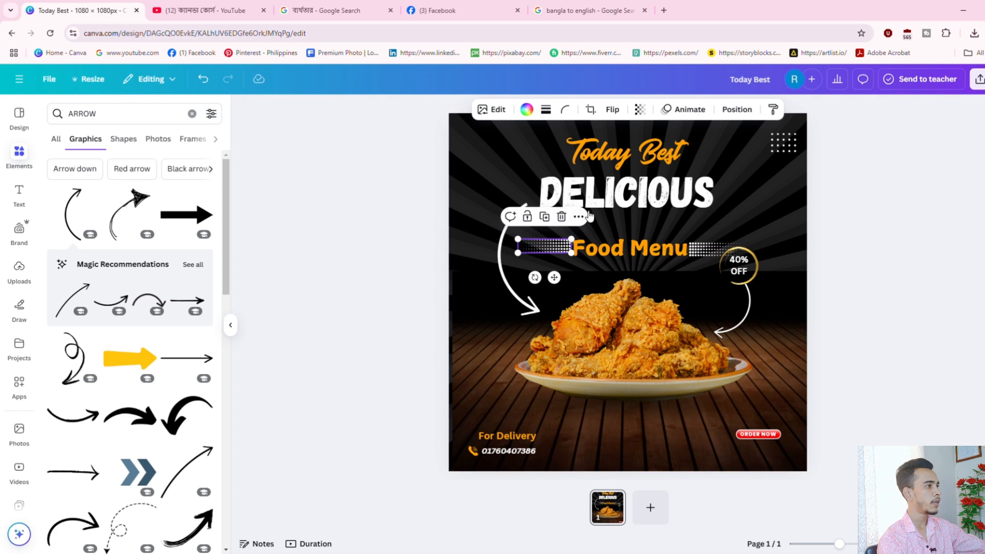
pyautogui.moveTo(614, 193); pyautogui.dragTo(613, 216)
pyautogui.click(586, 151)
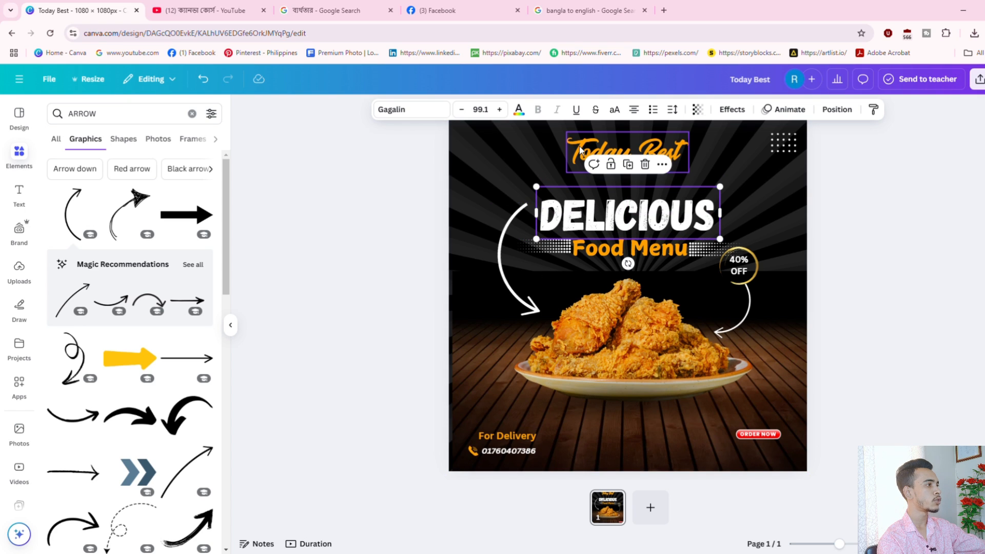
pyautogui.moveTo(586, 152); pyautogui.dragTo(586, 167)
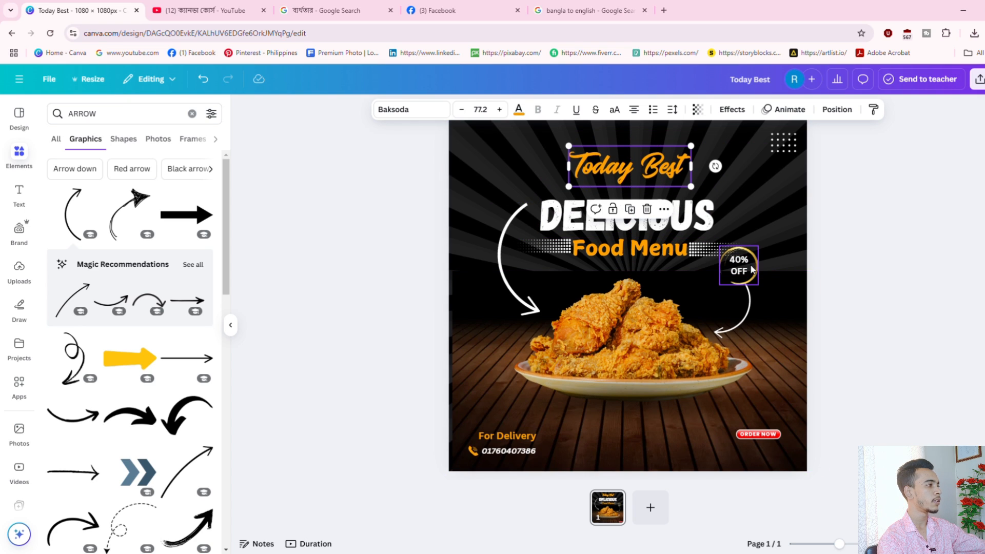
# Nudge the 40% OFF text down-right, then undo a group move of elements around the badge.
pyautogui.click(750, 268)
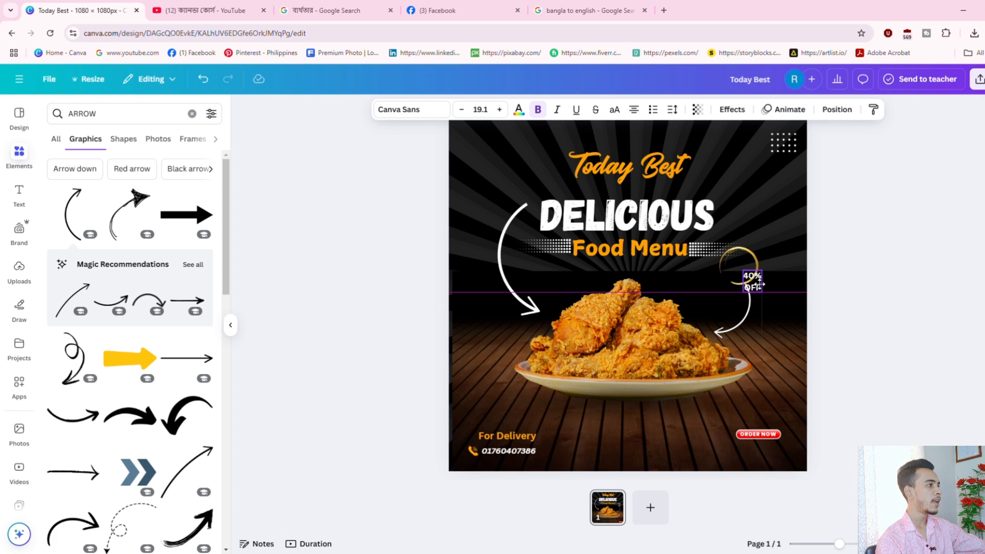
pyautogui.moveTo(746, 272); pyautogui.dragTo(769, 269)
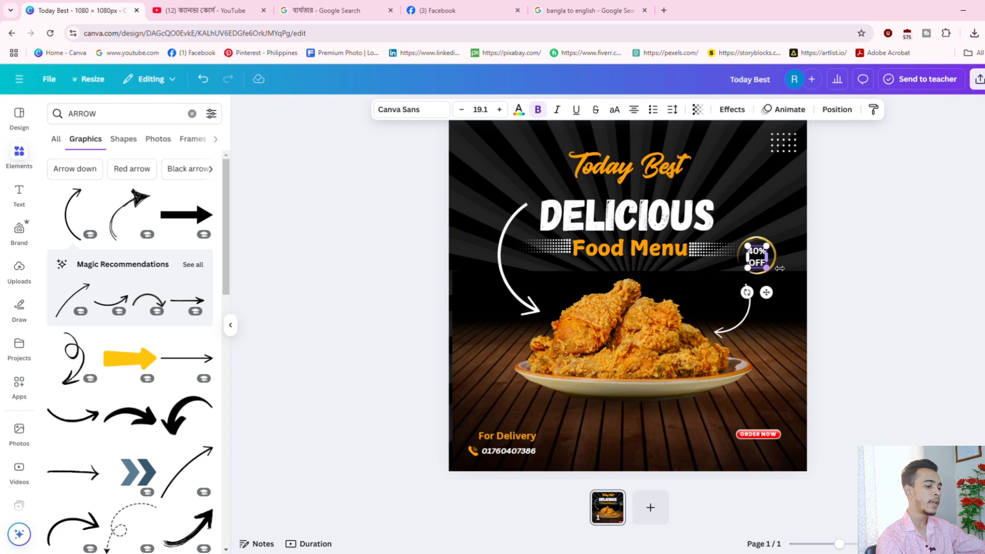
pyautogui.keyDown('shift'); pyautogui.click(775, 253); pyautogui.keyUp('shift')
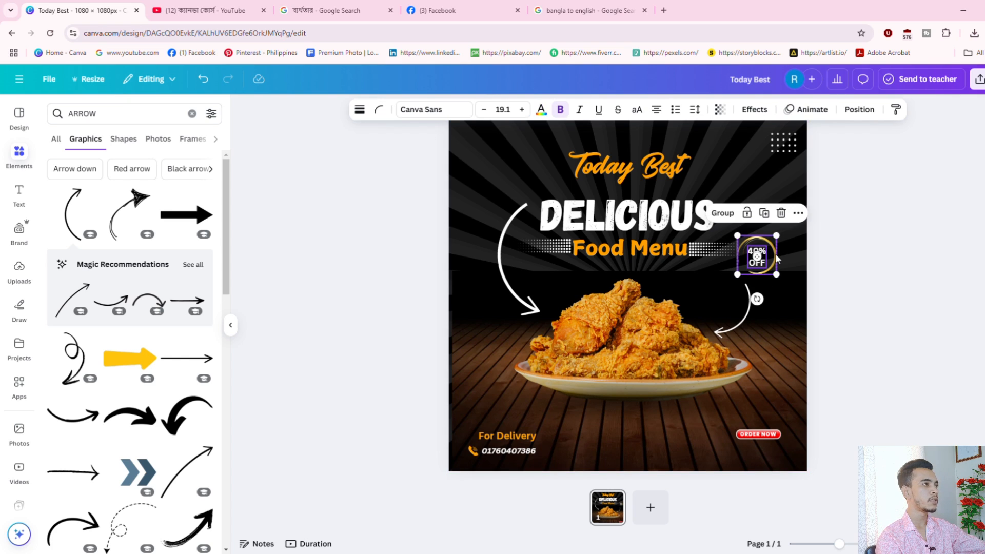
pyautogui.click(792, 242)
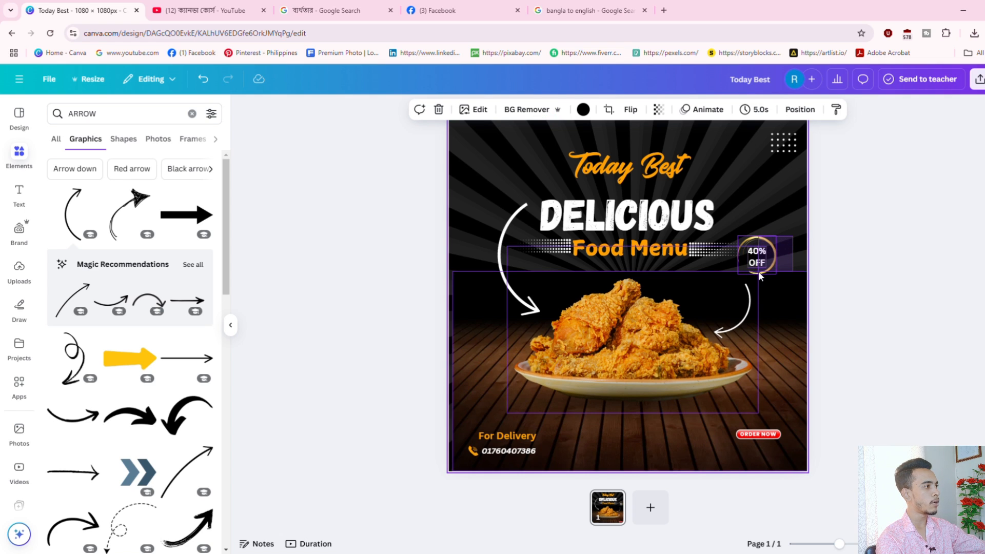
pyautogui.moveTo(793, 236); pyautogui.dragTo(482, 347)
pyautogui.moveTo(627, 231); pyautogui.dragTo(660, 273)
pyautogui.hotkey('ctrl', 'z')
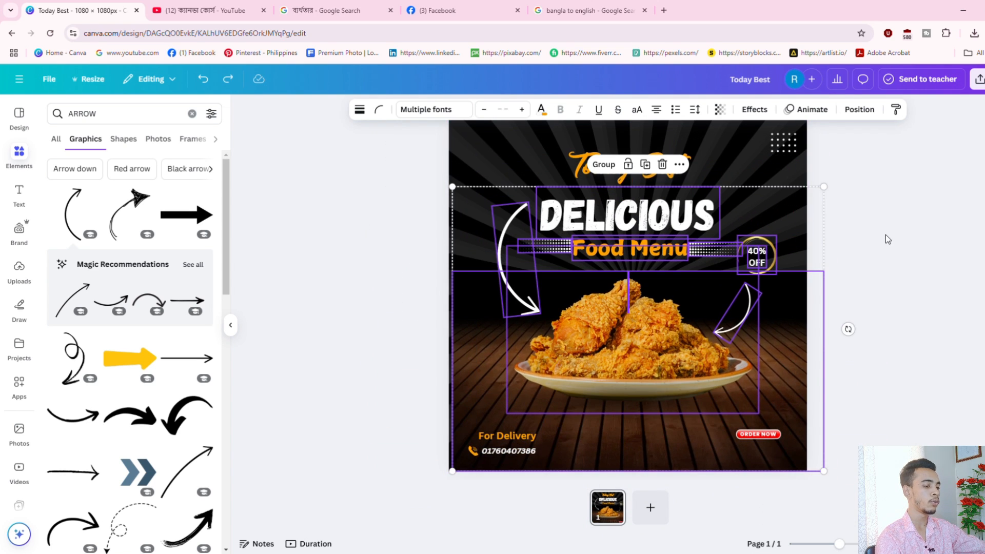
# Centre the 40% OFF text in the gold ring and make the right curved arrow slightly smaller.
pyautogui.click(888, 239)
pyautogui.moveTo(780, 228); pyautogui.dragTo(750, 300)
pyautogui.click(780, 227)
pyautogui.click(758, 255)
pyautogui.click(781, 245)
pyautogui.click(762, 258)
pyautogui.click(738, 318)
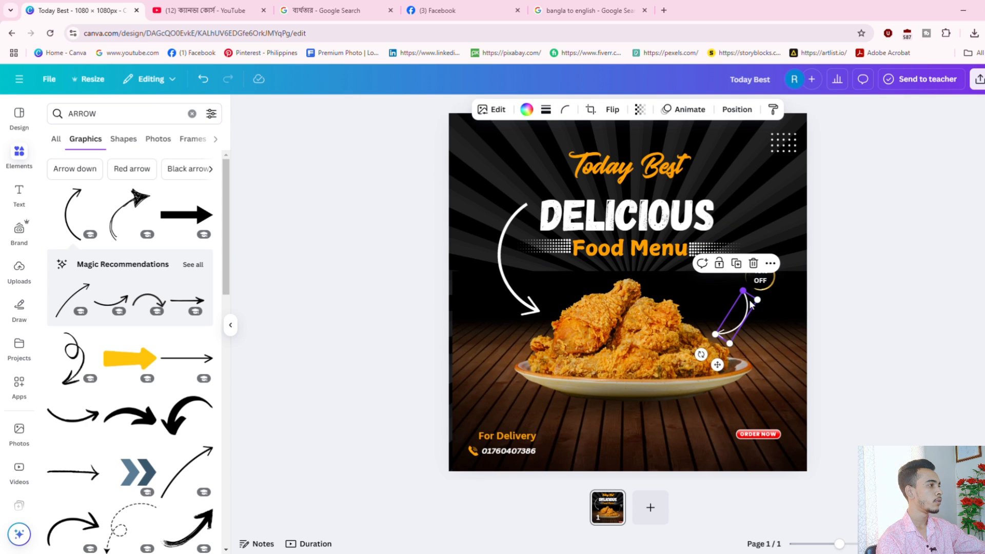
pyautogui.moveTo(792, 260); pyautogui.dragTo(759, 263)
pyautogui.click(780, 251)
# Shrink the left white arrow, tilt it about 5°, and move it up-left.
pyautogui.click(919, 284)
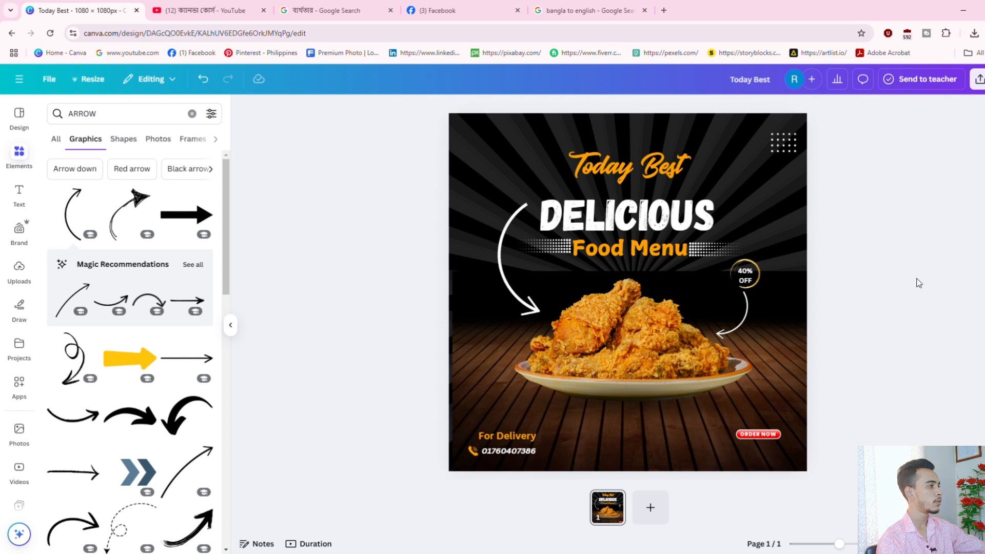
pyautogui.click(523, 221)
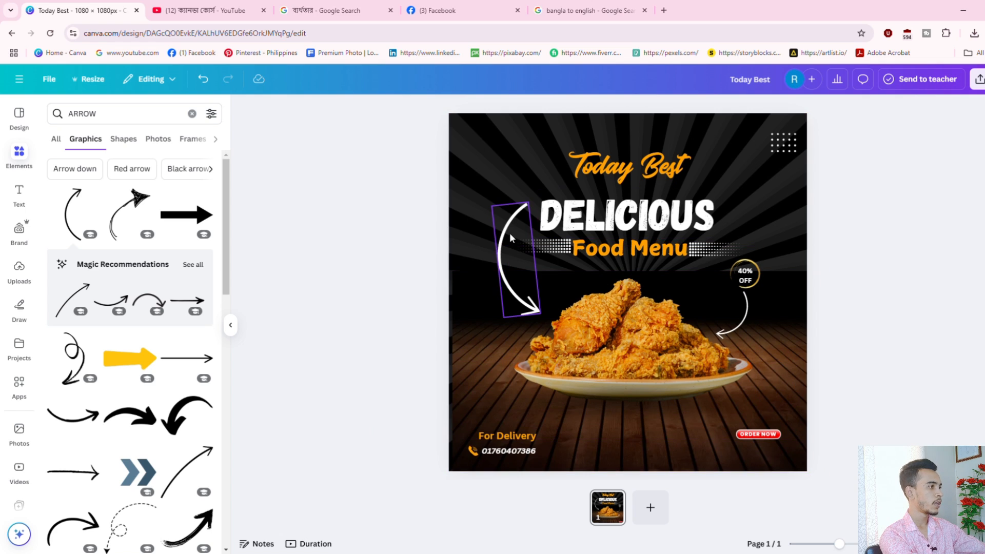
pyautogui.moveTo(497, 212); pyautogui.dragTo(522, 256)
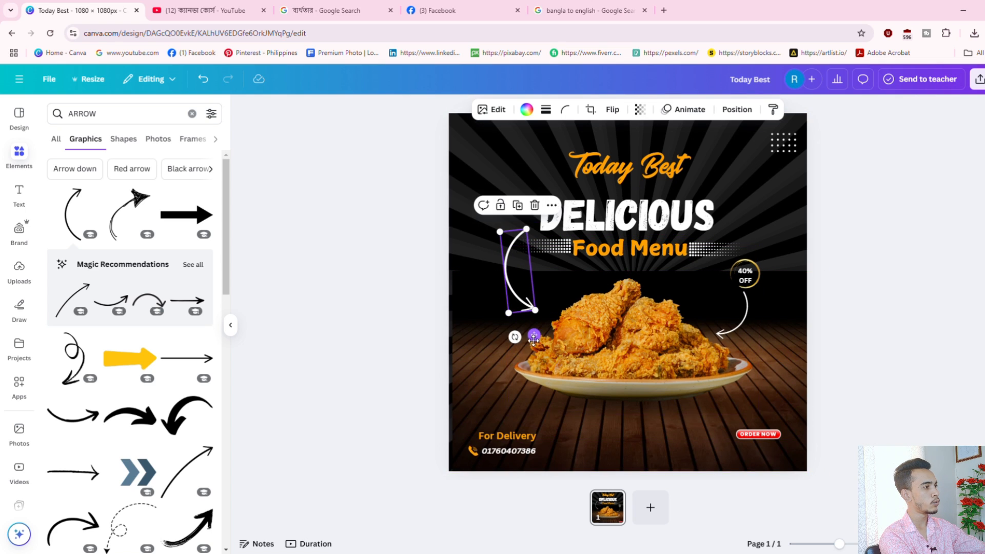
pyautogui.moveTo(513, 334); pyautogui.dragTo(506, 344)
pyautogui.moveTo(525, 291); pyautogui.dragTo(516, 282)
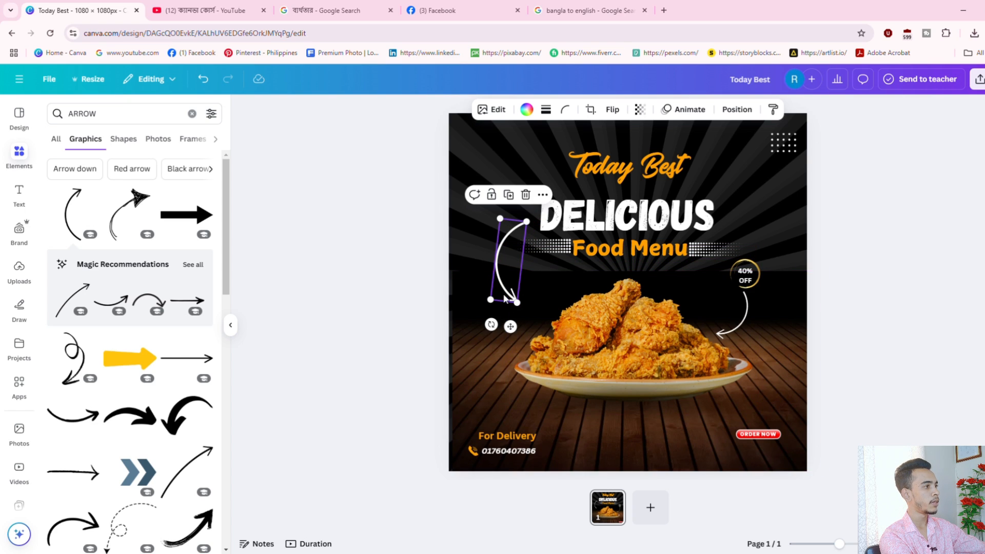
# Copy the right curved arrow down so it points toward the ORDER NOW button.
pyautogui.click(501, 336)
pyautogui.click(965, 252)
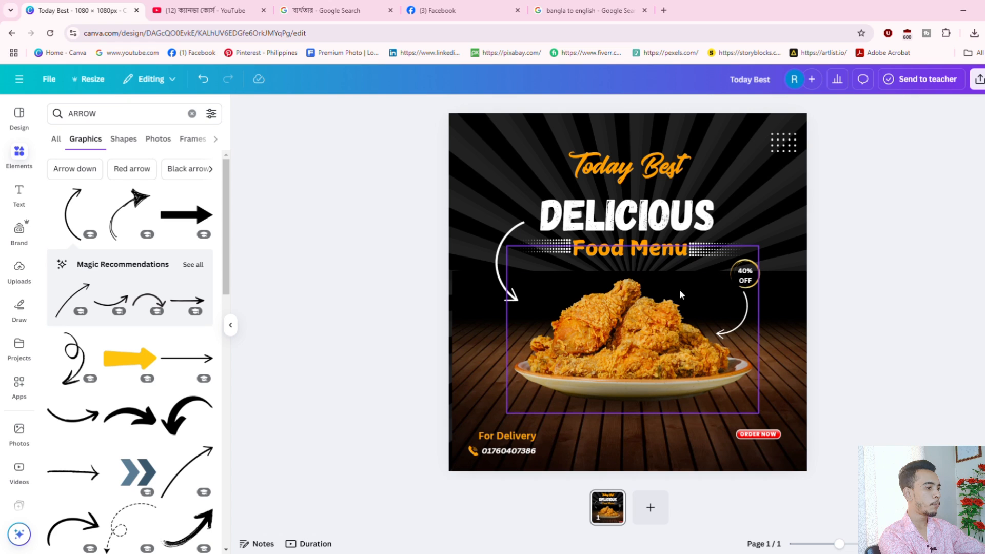
pyautogui.click(743, 319)
pyautogui.moveTo(743, 319); pyautogui.dragTo(762, 395)
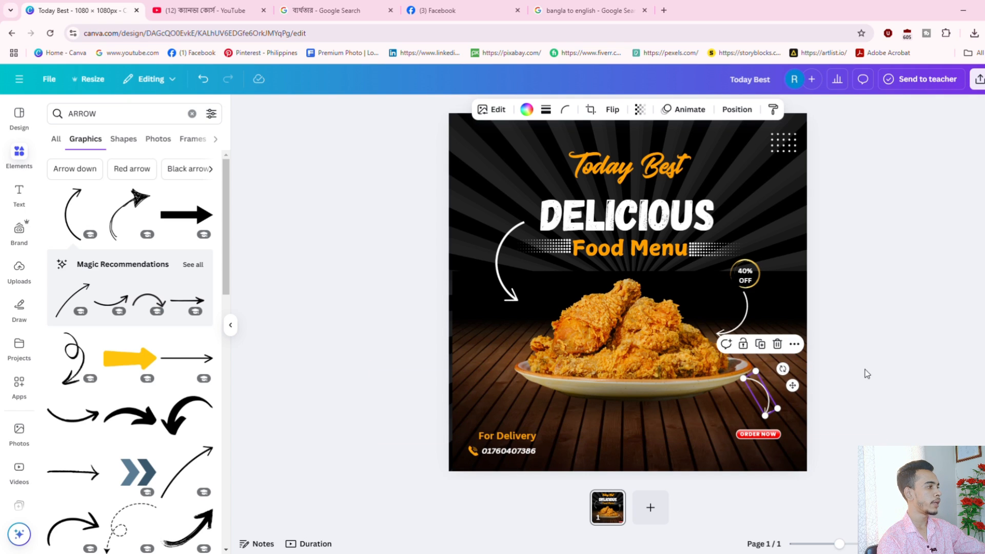
pyautogui.click(875, 371)
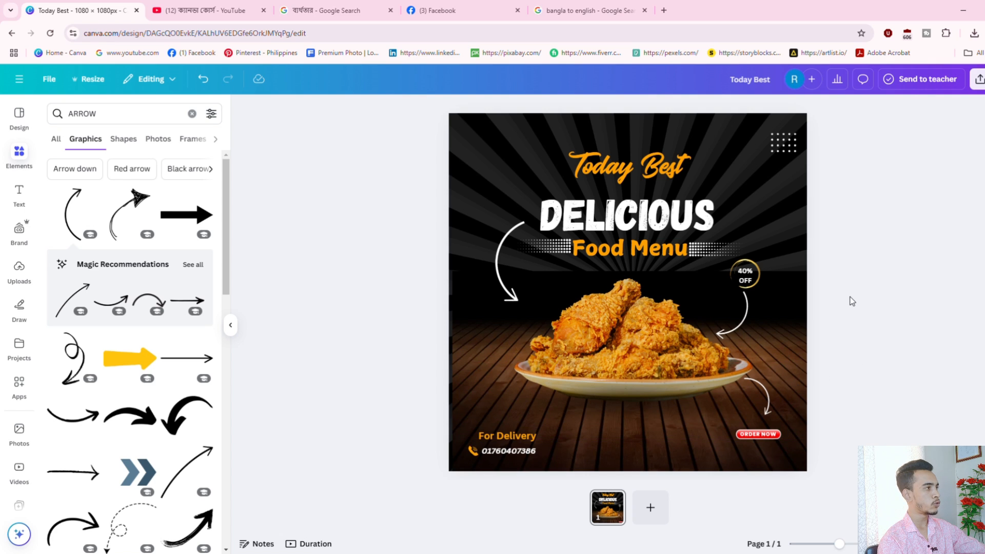
# Add a tomato slice graphic from a 'Tomato' element search and shrink it beside the chicken plate.
pyautogui.click(127, 114)
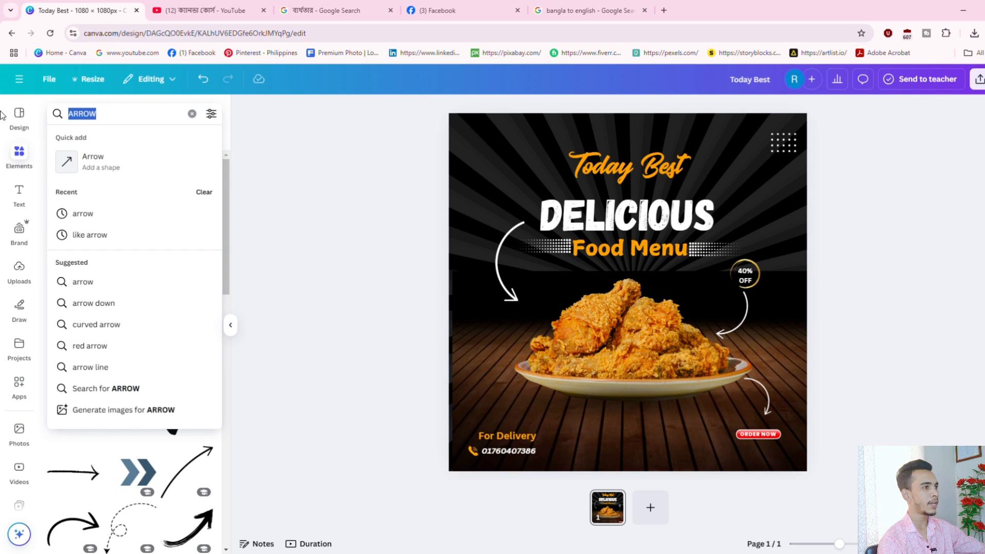
pyautogui.press('BackSpace')
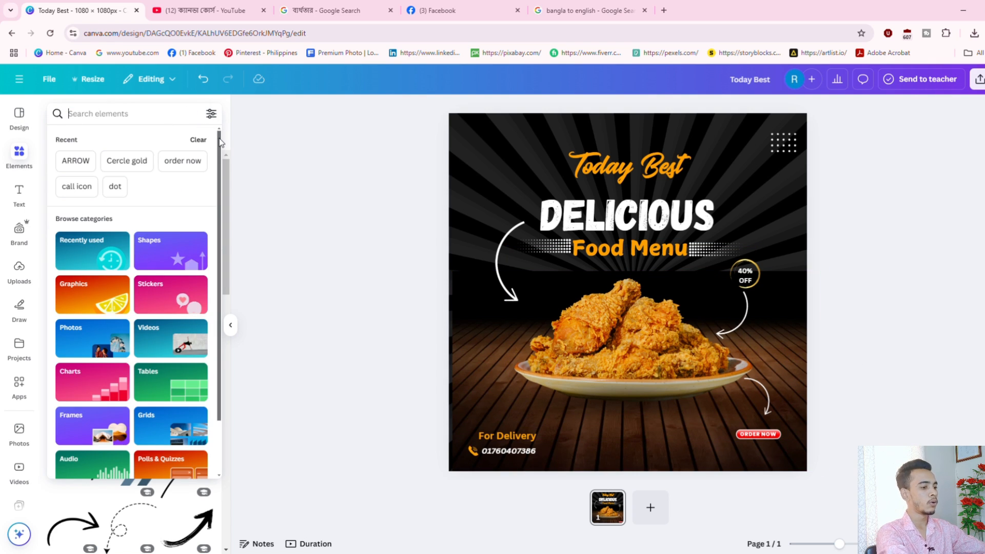
pyautogui.write('T')
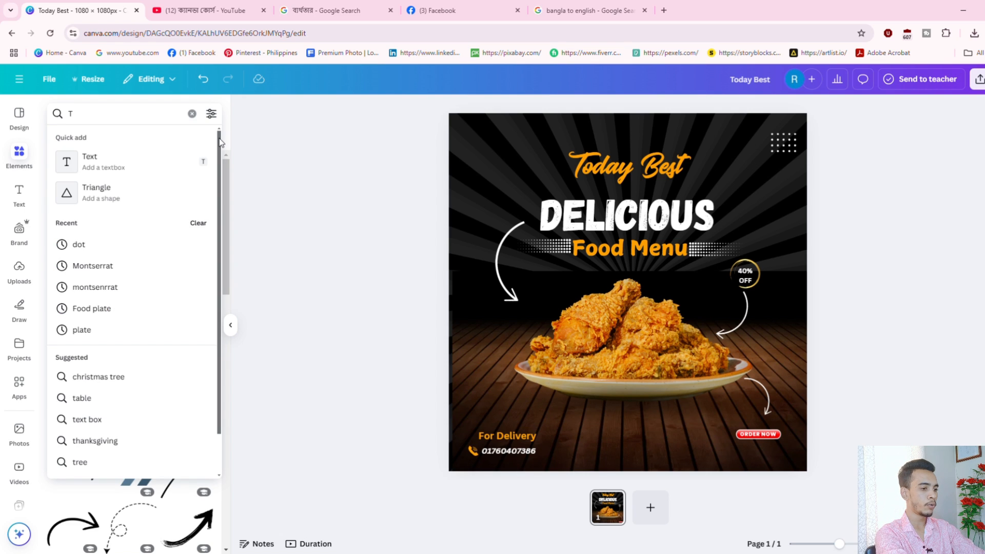
pyautogui.write('omato')
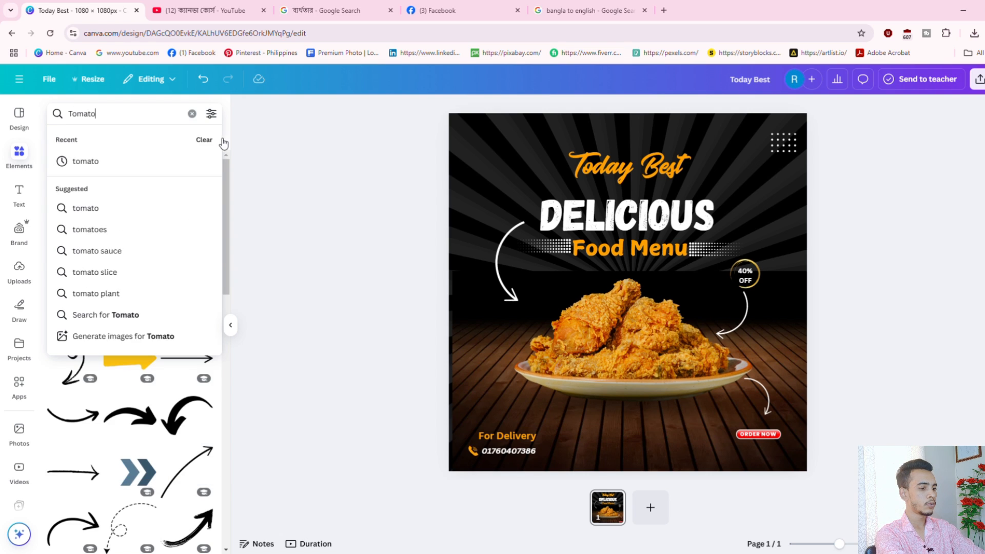
pyautogui.press('Return')
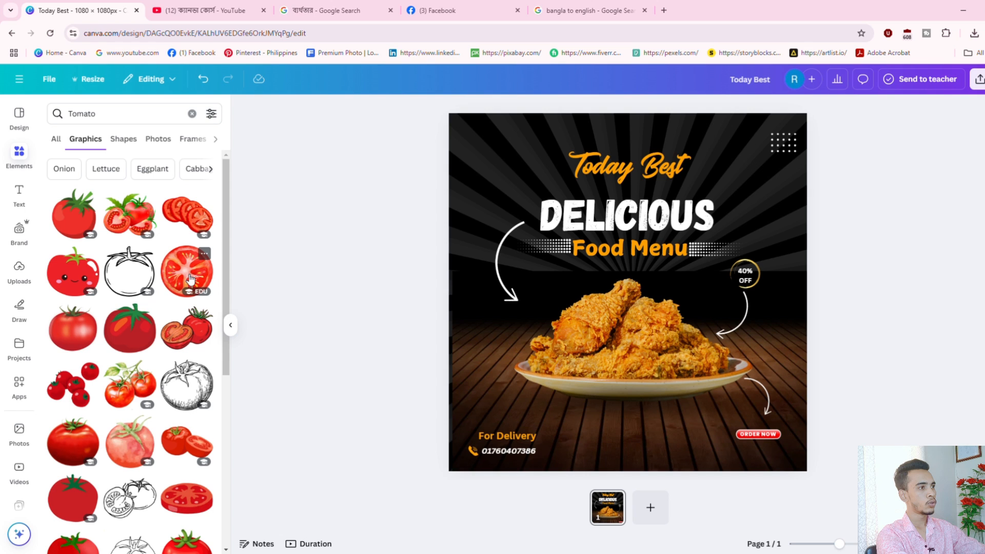
pyautogui.moveTo(484, 121); pyautogui.dragTo(760, 352)
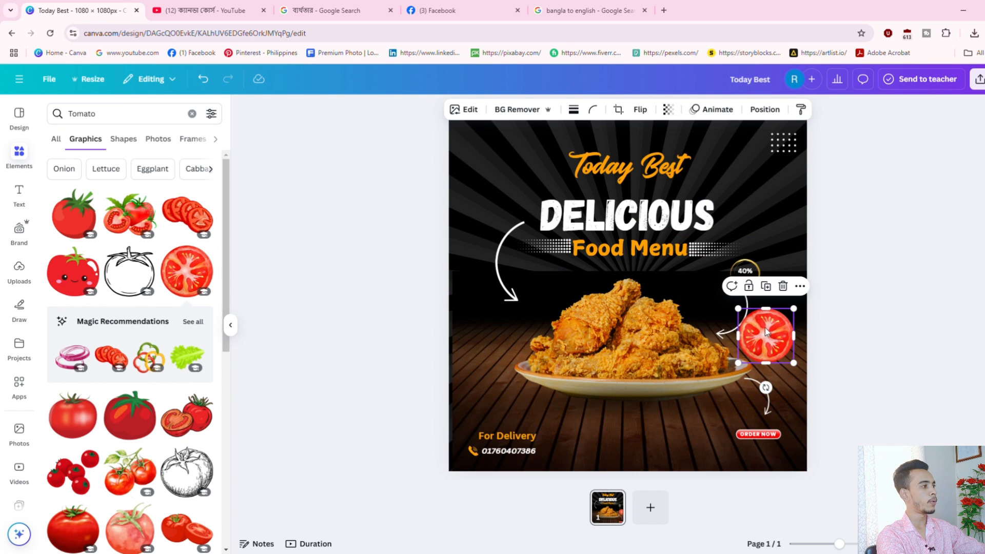
# Blur the tomato slice, brushing its pulp, then blurring the whole image at intensity 74.
pyautogui.click(464, 109)
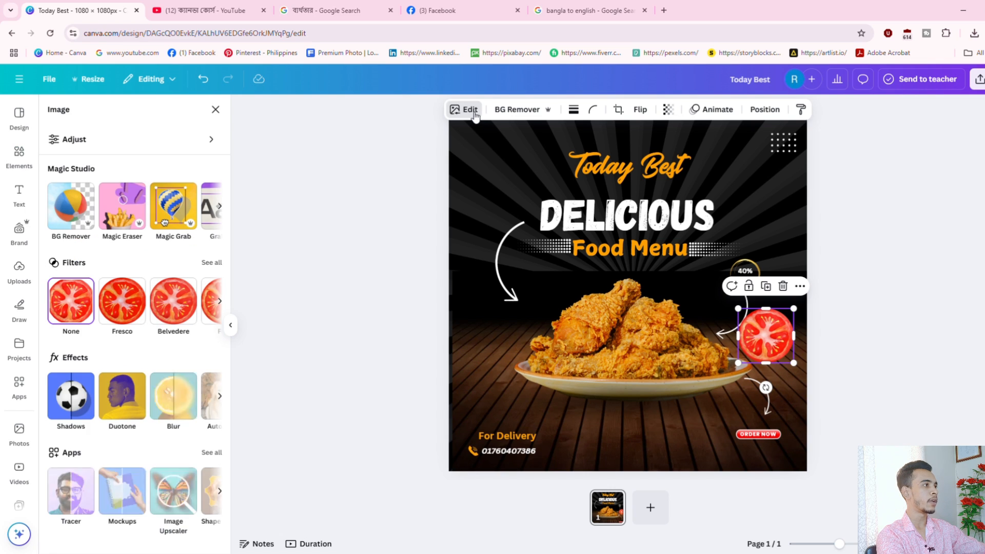
pyautogui.click(179, 400)
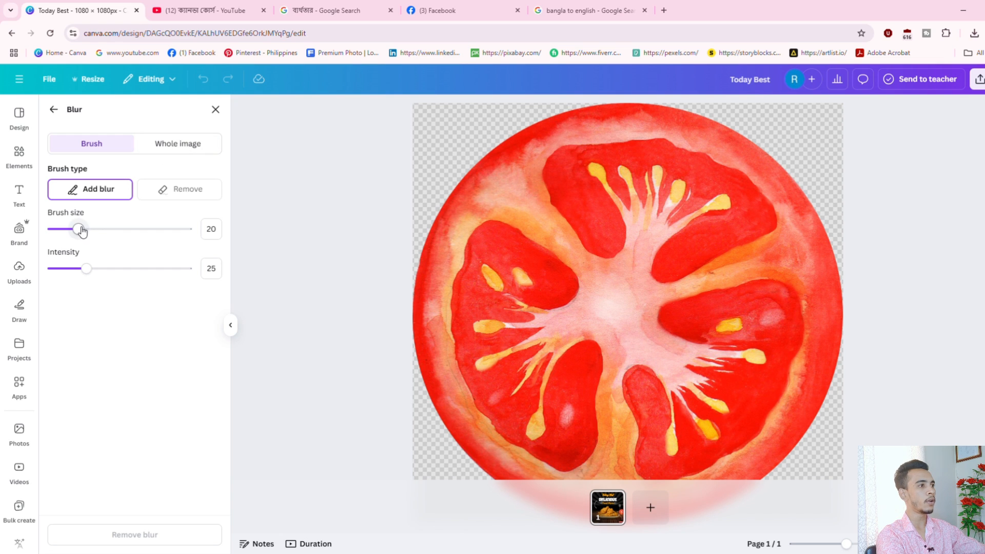
pyautogui.moveTo(79, 229); pyautogui.dragTo(93, 229)
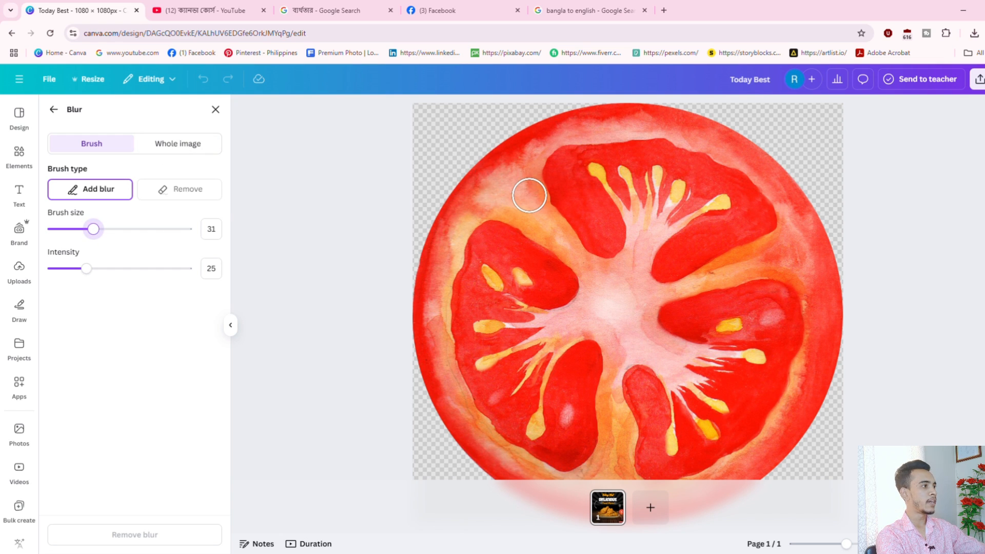
pyautogui.moveTo(507, 194)
pyautogui.mouseDown()
pyautogui.moveTo(569, 246)
pyautogui.moveTo(510, 321)
pyautogui.mouseUp()
pyautogui.moveTo(502, 280); pyautogui.dragTo(474, 320)
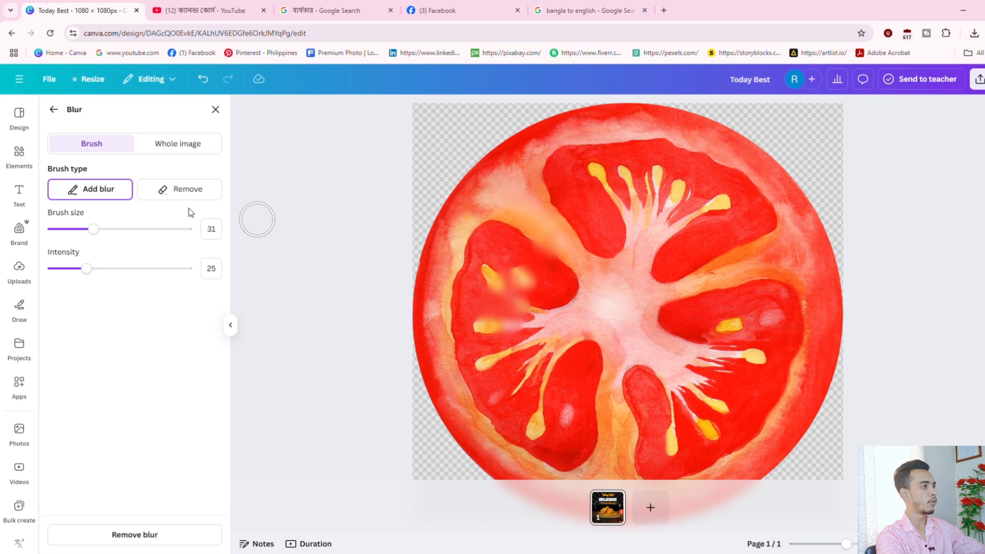
pyautogui.click(184, 146)
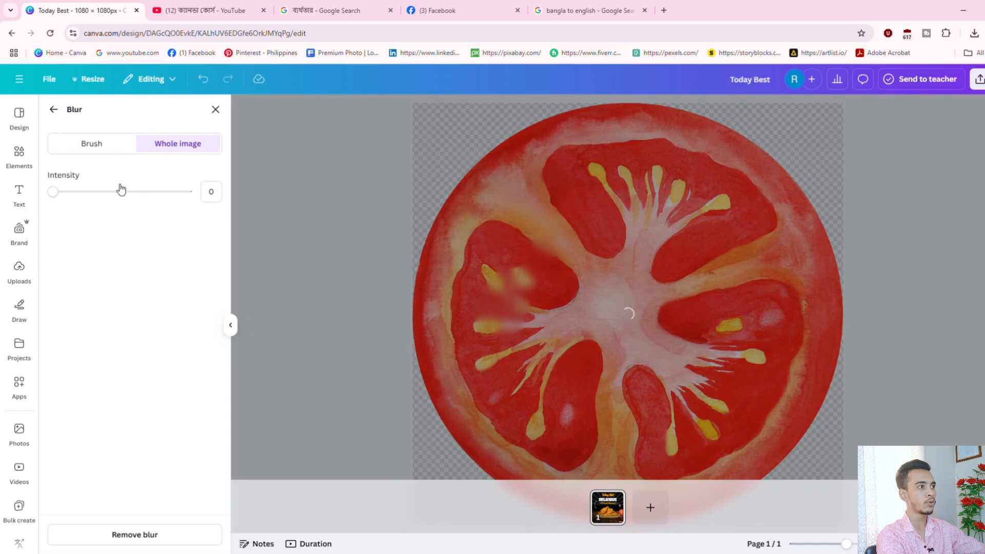
pyautogui.moveTo(108, 206); pyautogui.dragTo(133, 205)
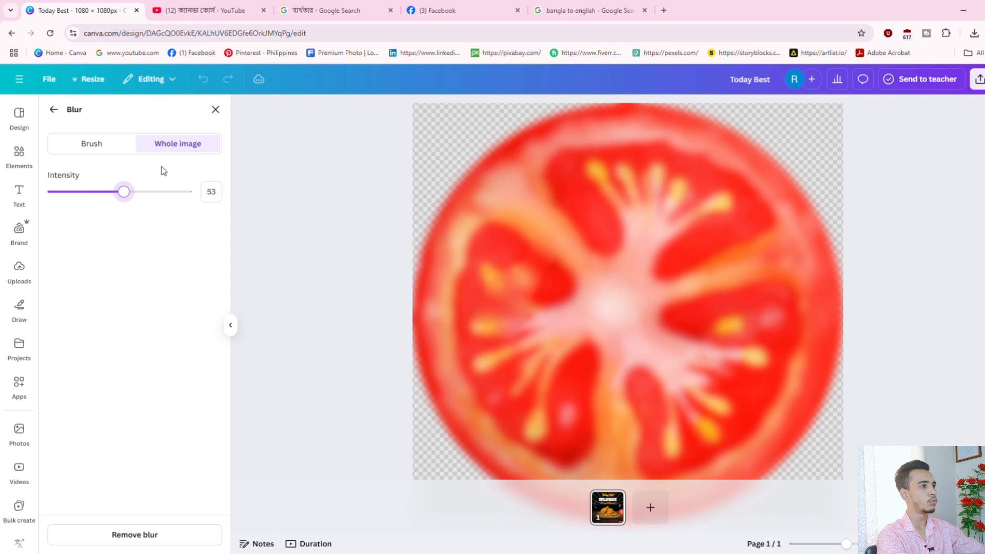
pyautogui.click(158, 192)
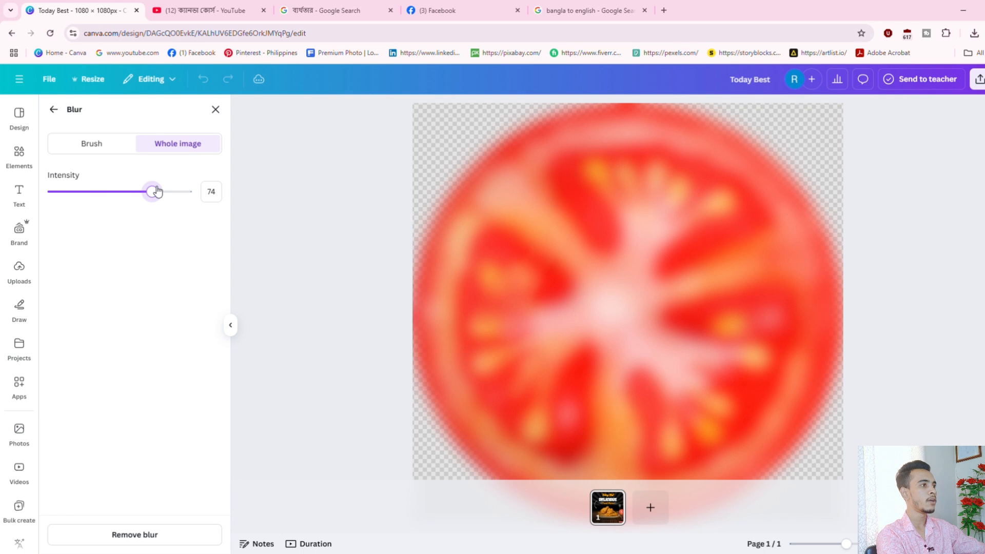
pyautogui.click(215, 110)
# Move the blurred tomato right so it's partly cut off at the edge and shrink it slightly.
pyautogui.moveTo(777, 327); pyautogui.dragTo(821, 302)
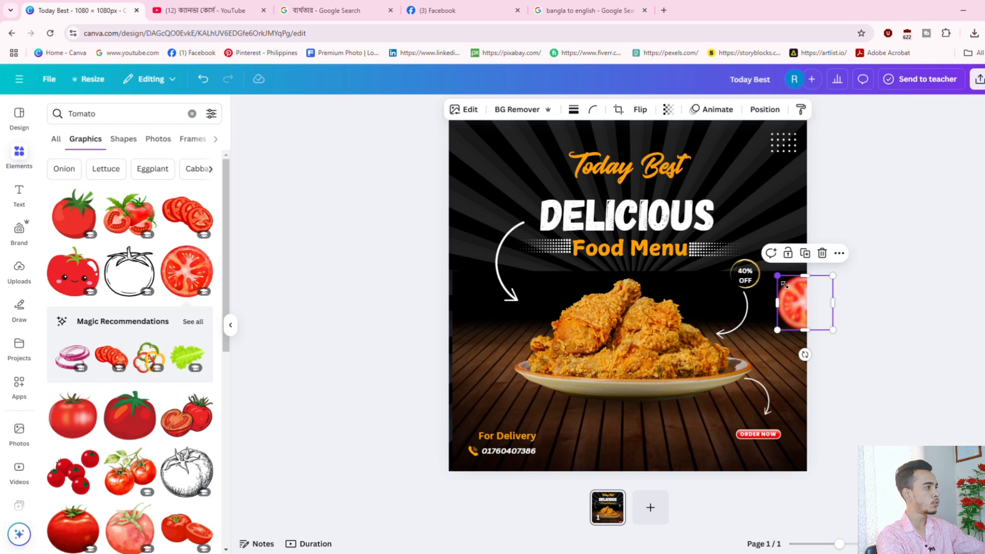
pyautogui.moveTo(785, 286); pyautogui.dragTo(797, 303)
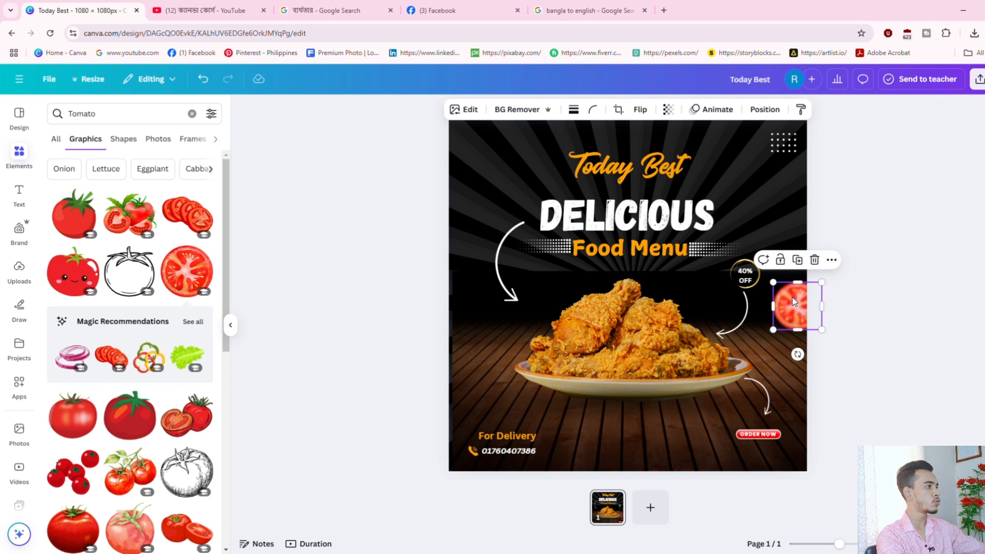
pyautogui.click(939, 294)
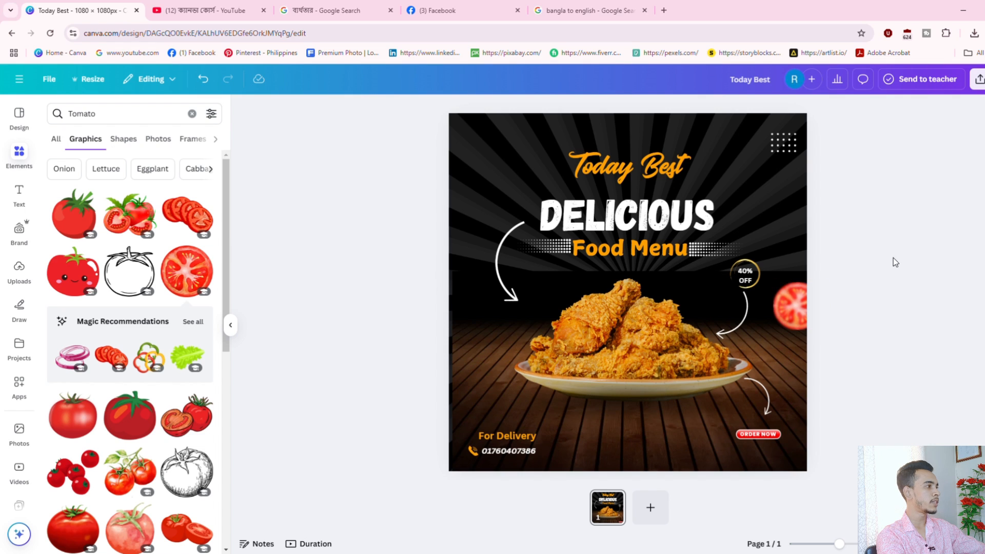
pyautogui.click(123, 113)
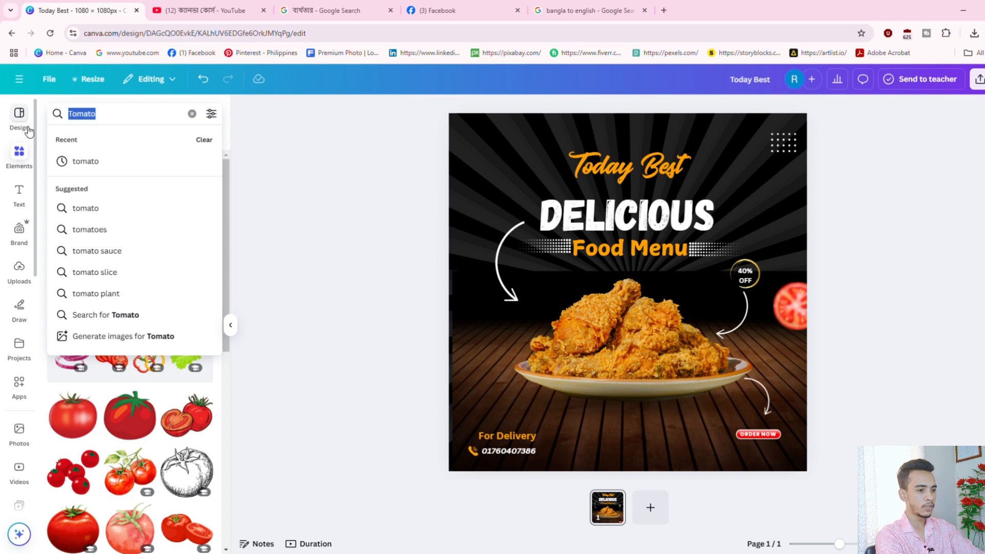
# Add a big green leaf photo from a 'Leaf' search, shrinking it toward the plate's left edge.
pyautogui.write('Leat')
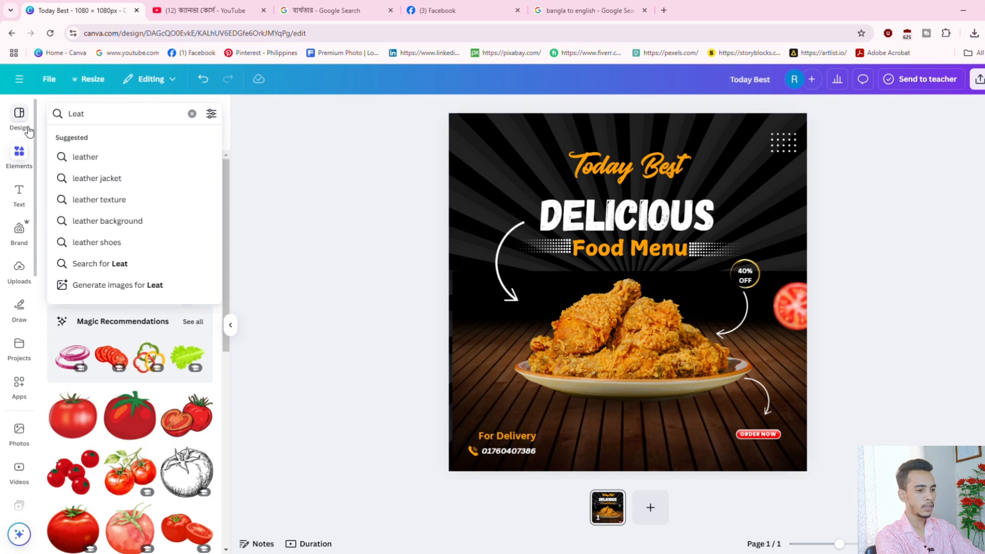
pyautogui.press('BackSpace')
pyautogui.write('f')
pyautogui.press('Return')
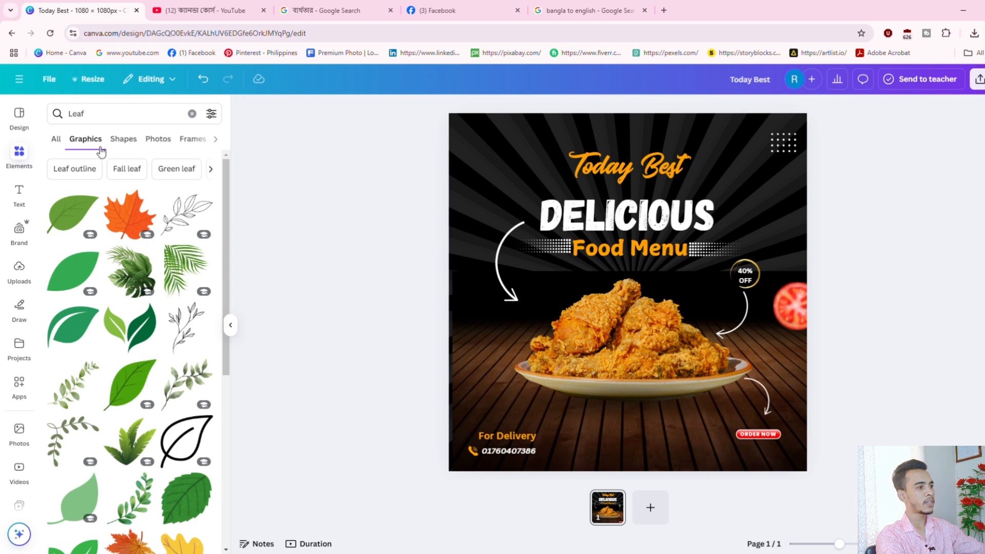
pyautogui.click(159, 139)
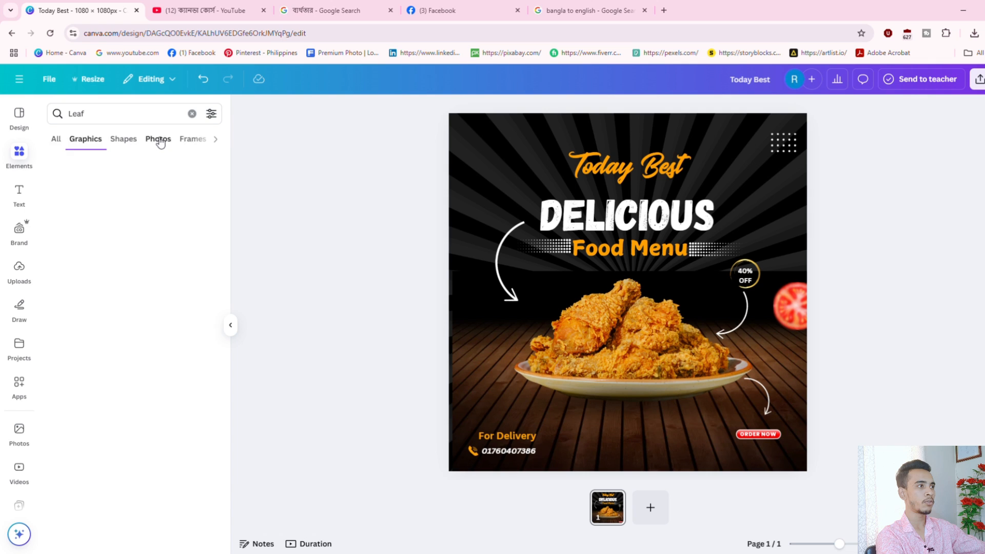
pyautogui.scroll(-3, 168, 460)
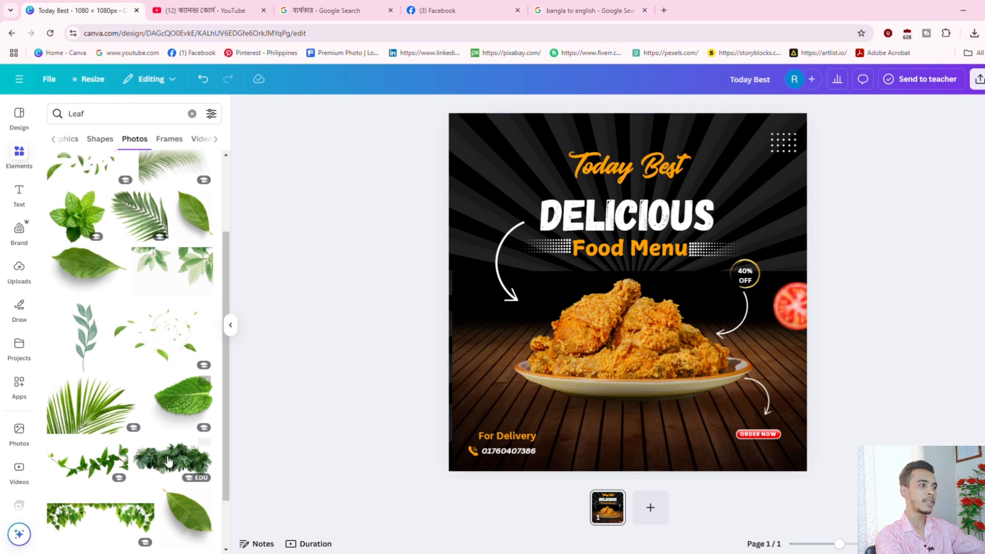
pyautogui.scroll(-3, 168, 460)
pyautogui.scroll(-1, 169, 442)
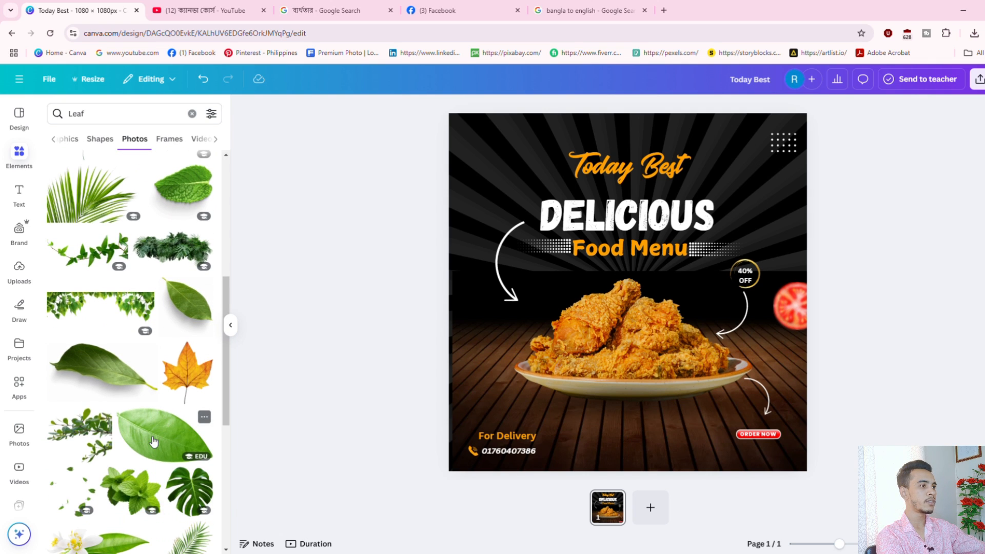
pyautogui.click(152, 442)
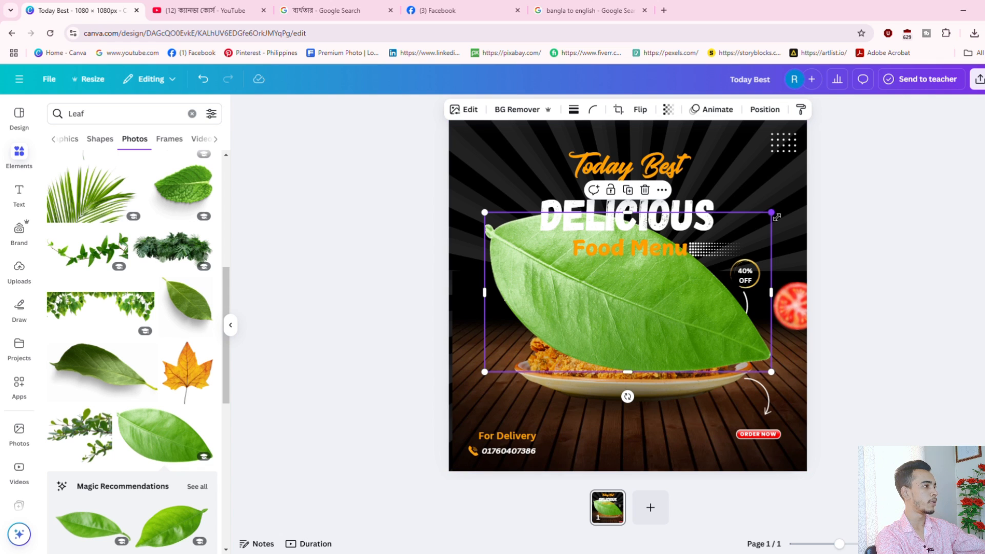
pyautogui.moveTo(772, 211); pyautogui.dragTo(589, 317)
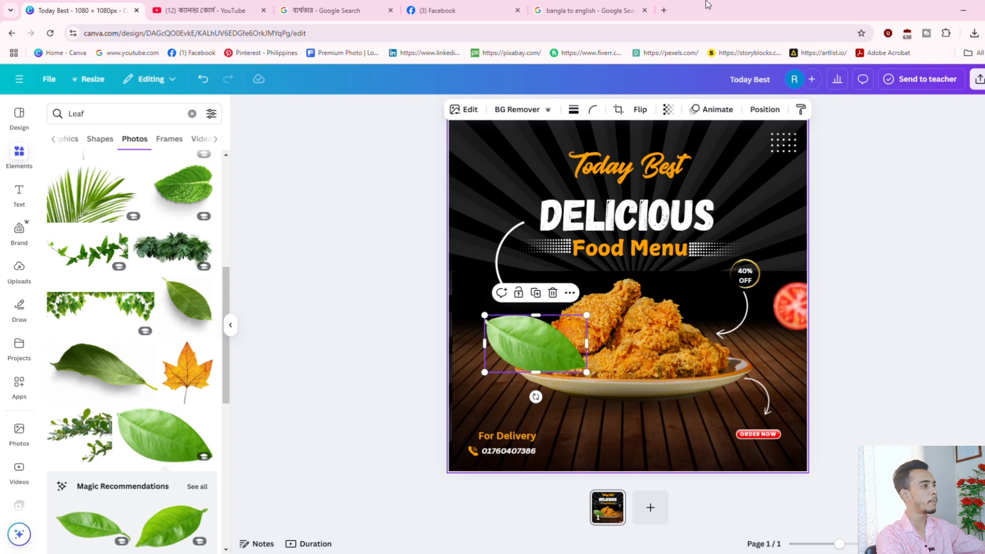
# Blur the whole leaf at intensity 100 and shrink it further.
pyautogui.click(466, 110)
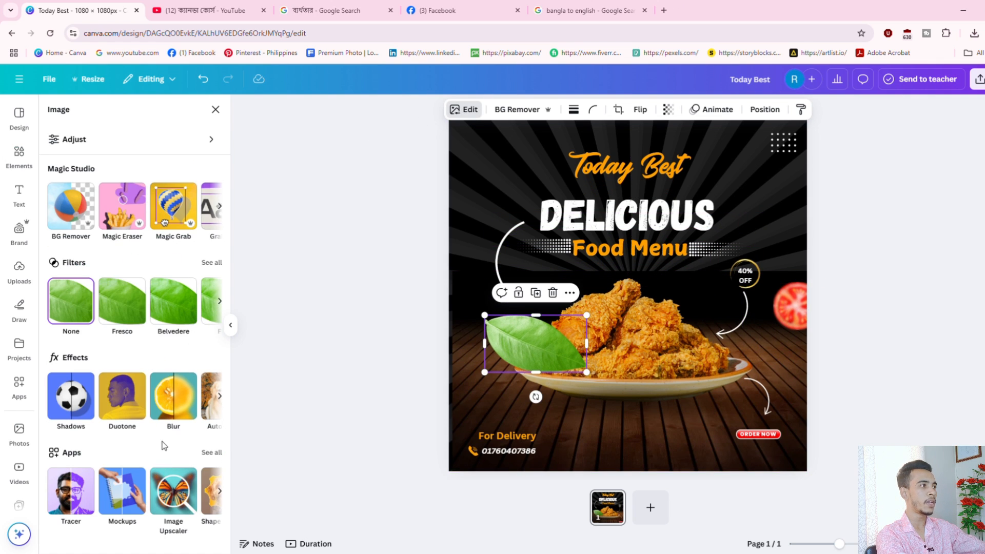
pyautogui.click(173, 396)
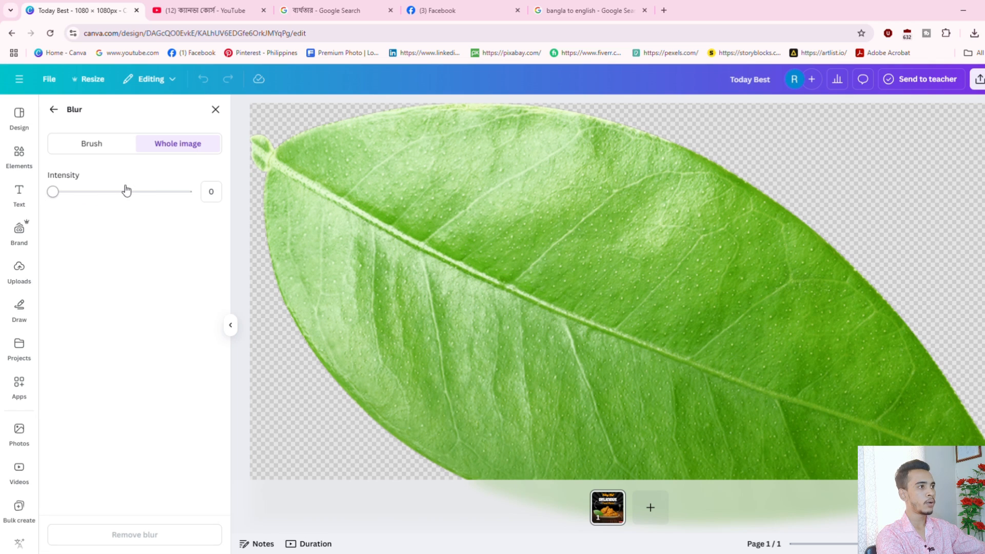
pyautogui.moveTo(127, 191); pyautogui.dragTo(248, 191)
pyautogui.click(216, 110)
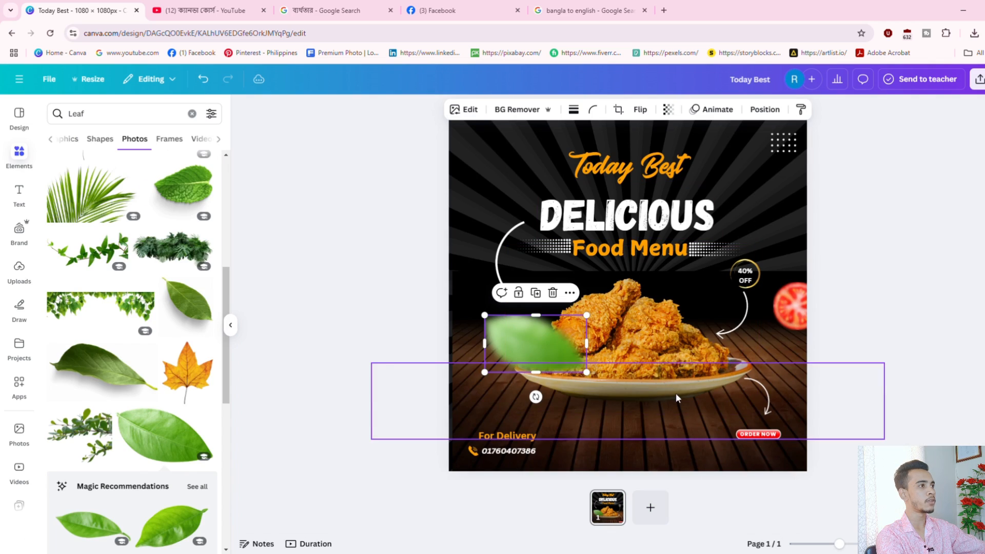
pyautogui.moveTo(587, 373); pyautogui.dragTo(544, 270)
pyautogui.click(937, 255)
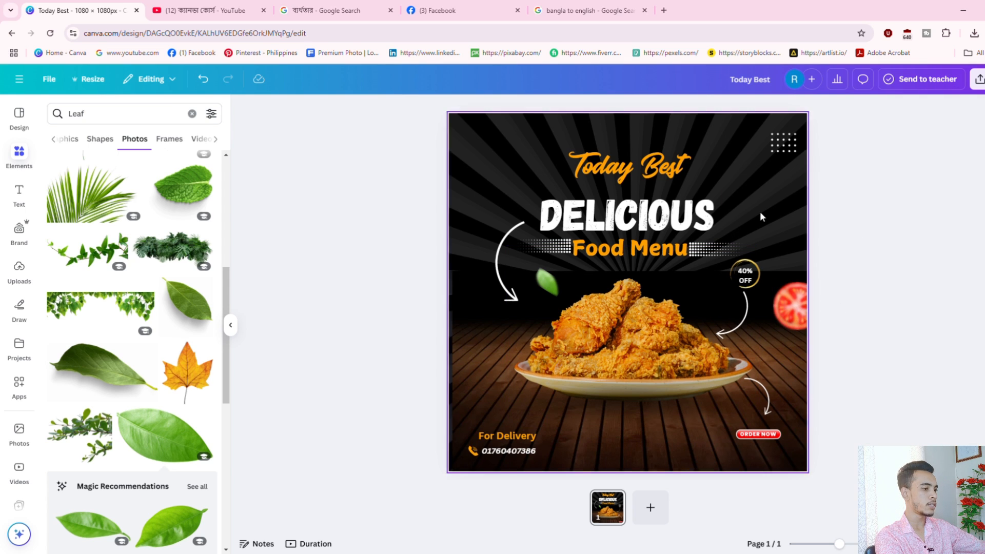
# Add the round fork-and-spoon graphic from a 'food logo' Graphics search.
pyautogui.click(24, 160)
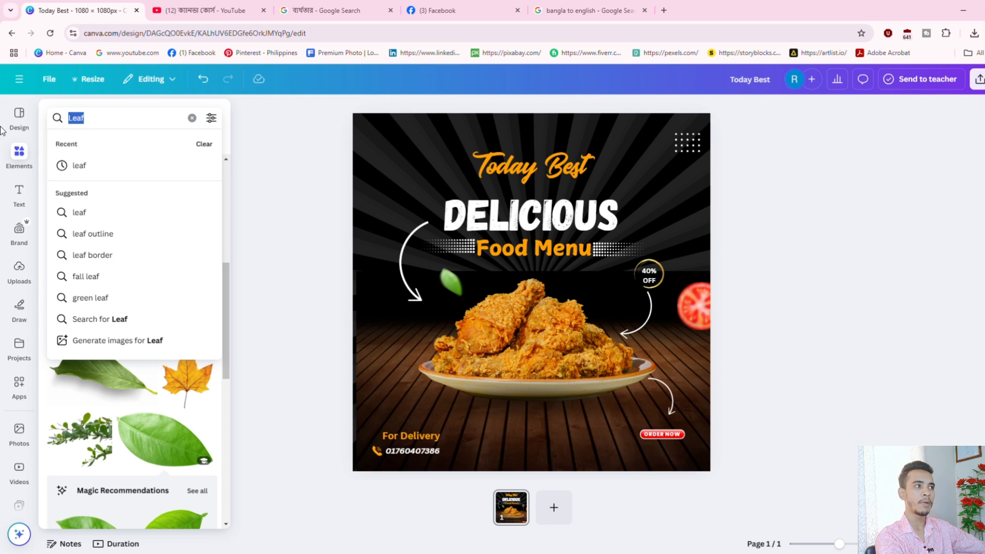
pyautogui.write('lo')
pyautogui.press('BackSpace')
pyautogui.press('BackSpace')
pyautogui.write('food')
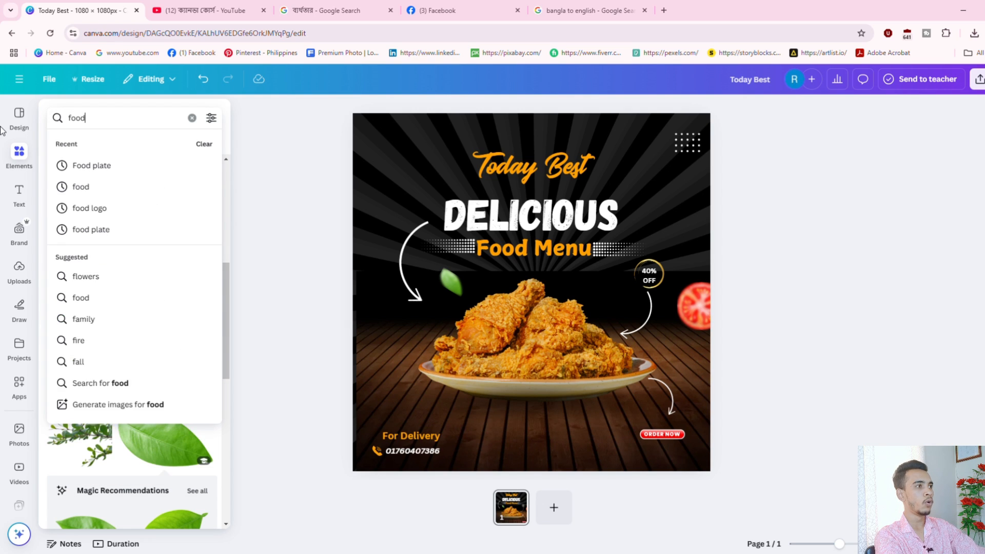
pyautogui.write(' log')
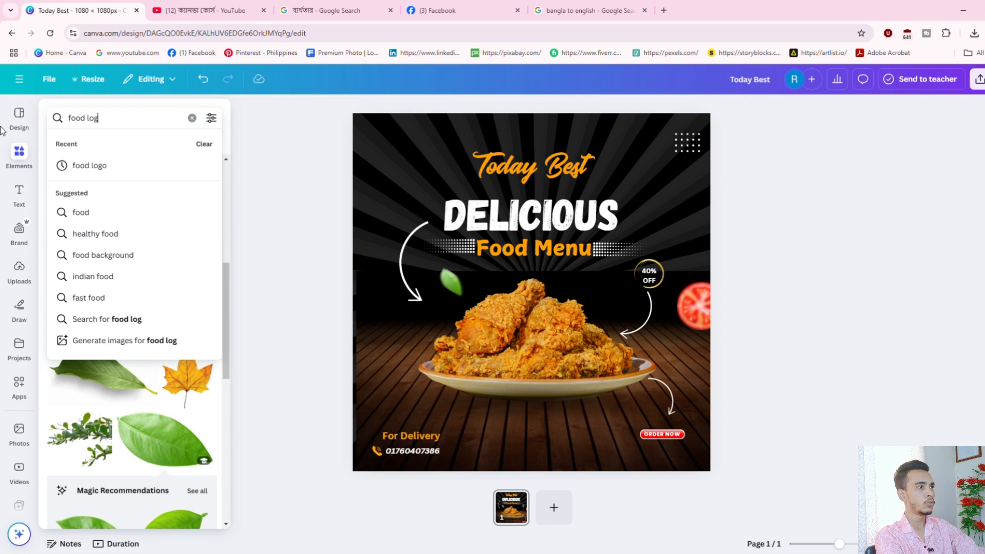
pyautogui.write('o')
pyautogui.press('Return')
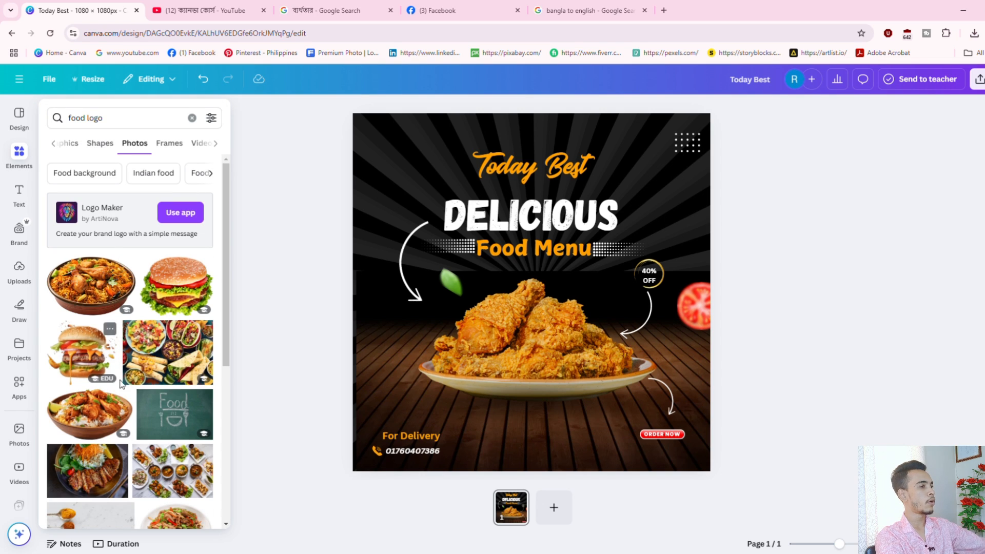
pyautogui.scroll(-1, 121, 383)
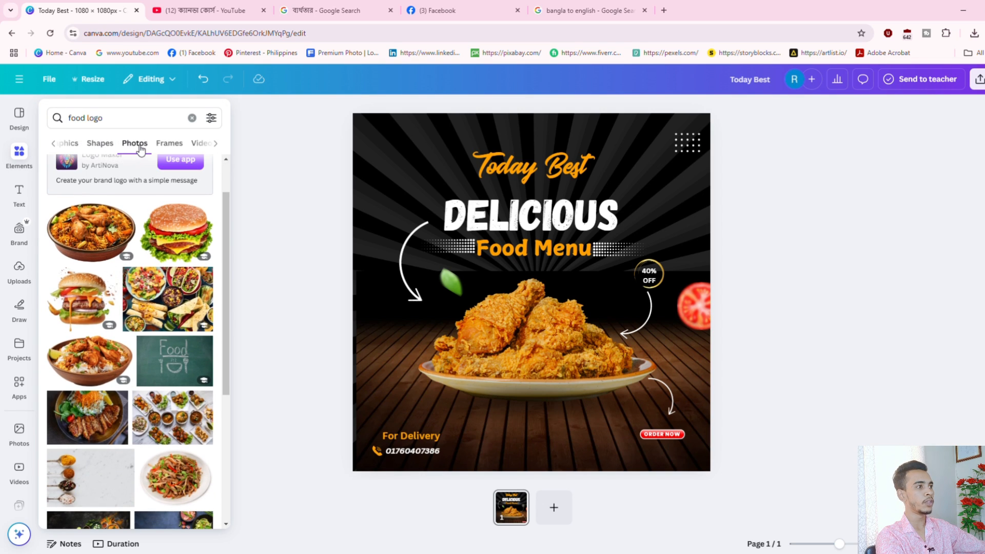
pyautogui.click(101, 146)
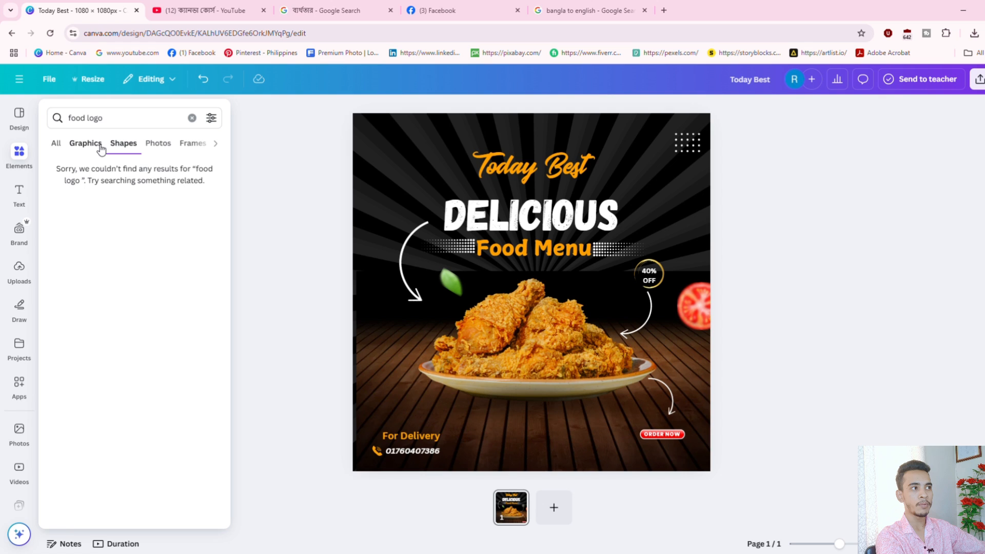
pyautogui.click(87, 146)
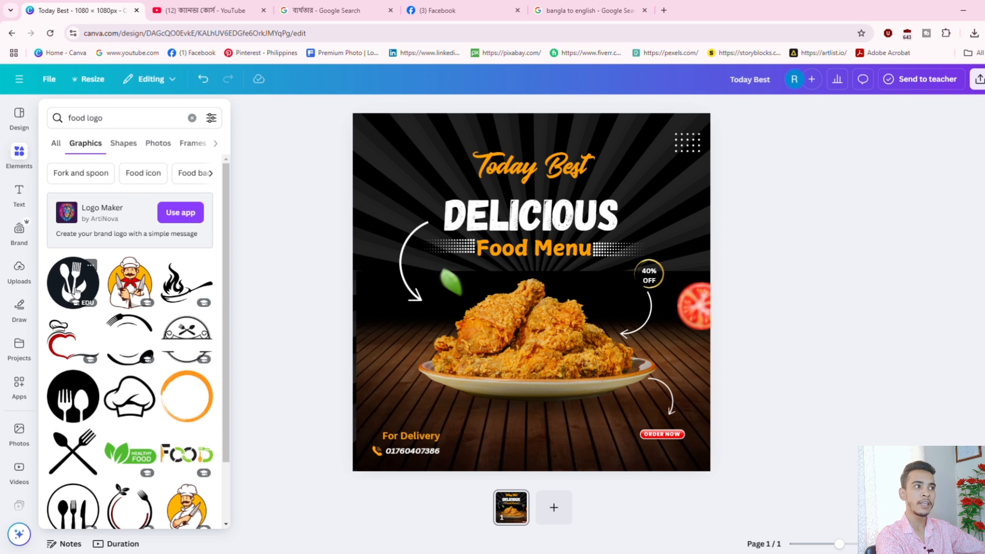
pyautogui.click(75, 290)
# Recolour the cutlery circle orange and shrink it to 78×78 in the top-left corner.
pyautogui.moveTo(587, 378); pyautogui.dragTo(548, 334)
pyautogui.click(431, 109)
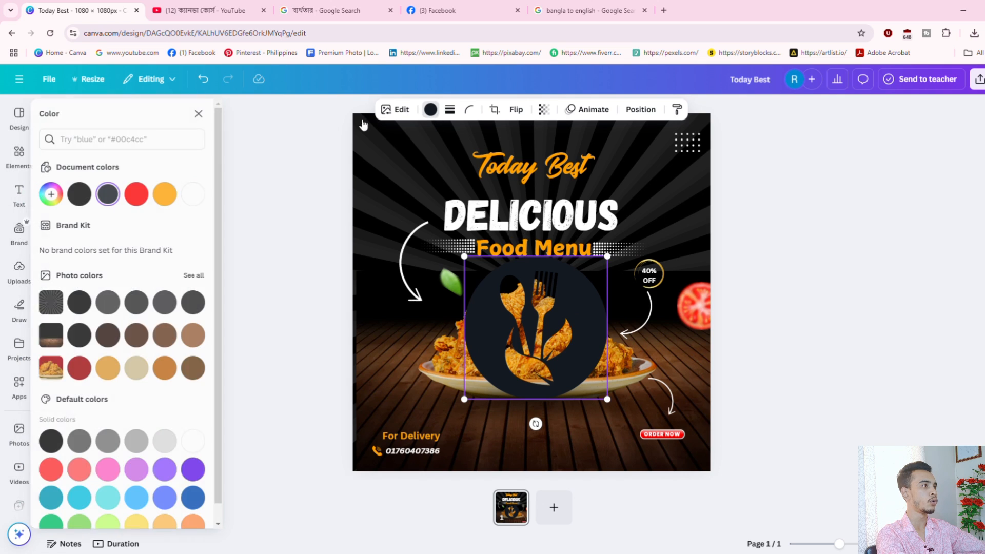
pyautogui.click(172, 194)
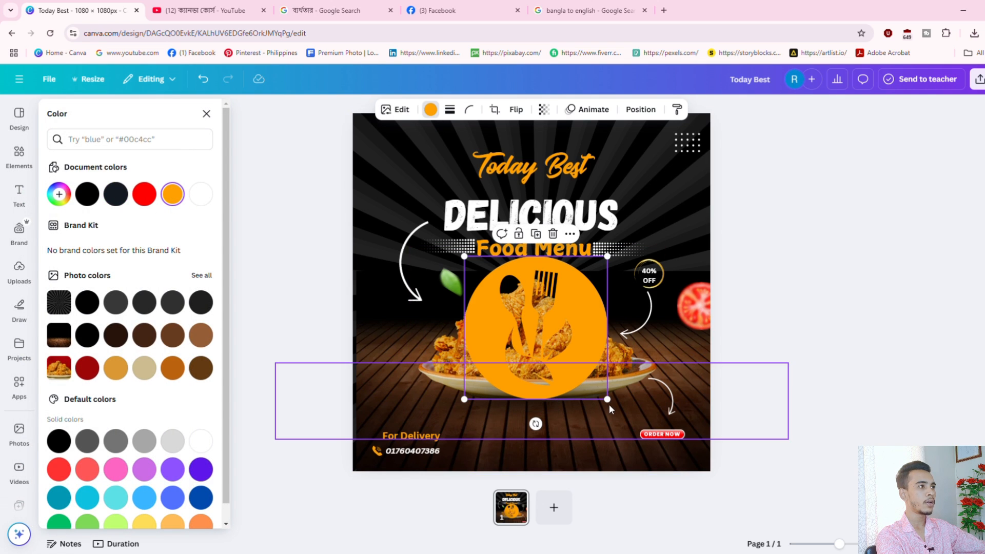
pyautogui.moveTo(608, 404); pyautogui.dragTo(373, 141)
# Add a subheading reading 'LOGO HERE', widened to wrap onto two lines beside the logo.
pyautogui.click(19, 192)
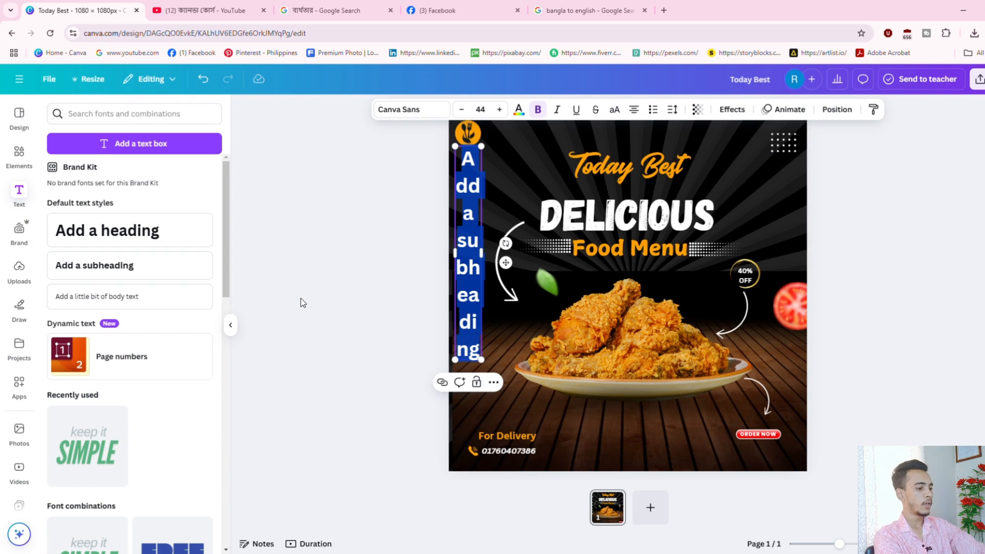
pyautogui.write('H')
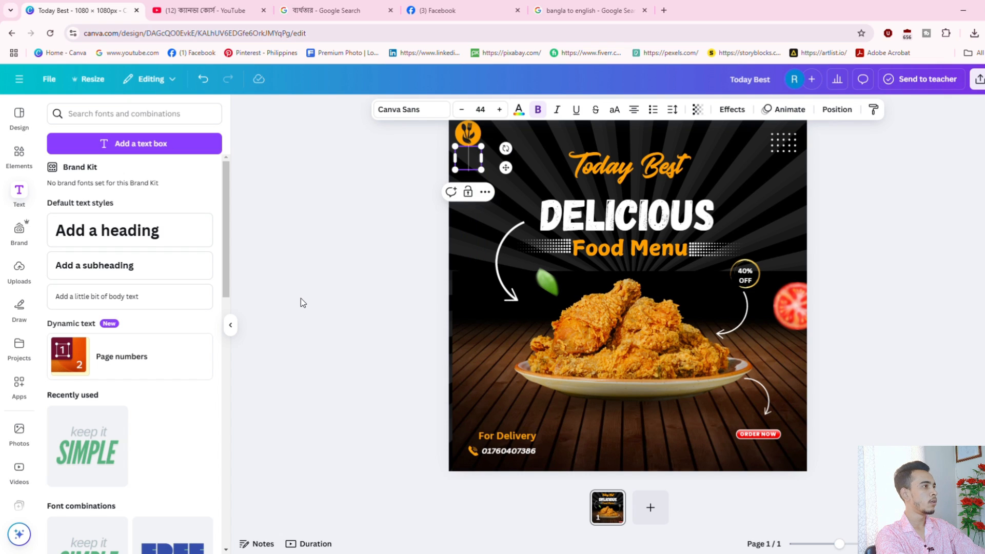
pyautogui.write('LOGO HE')
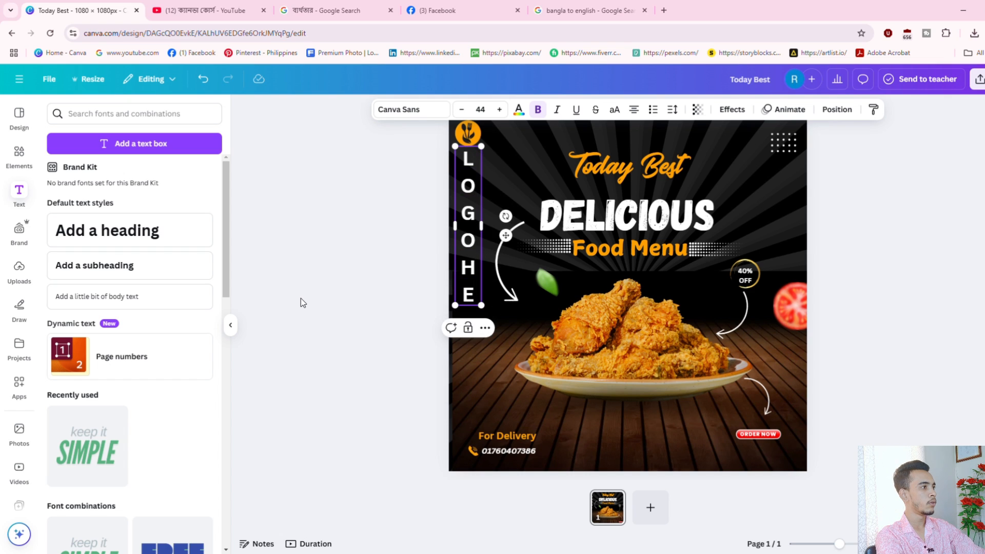
pyautogui.write('RE')
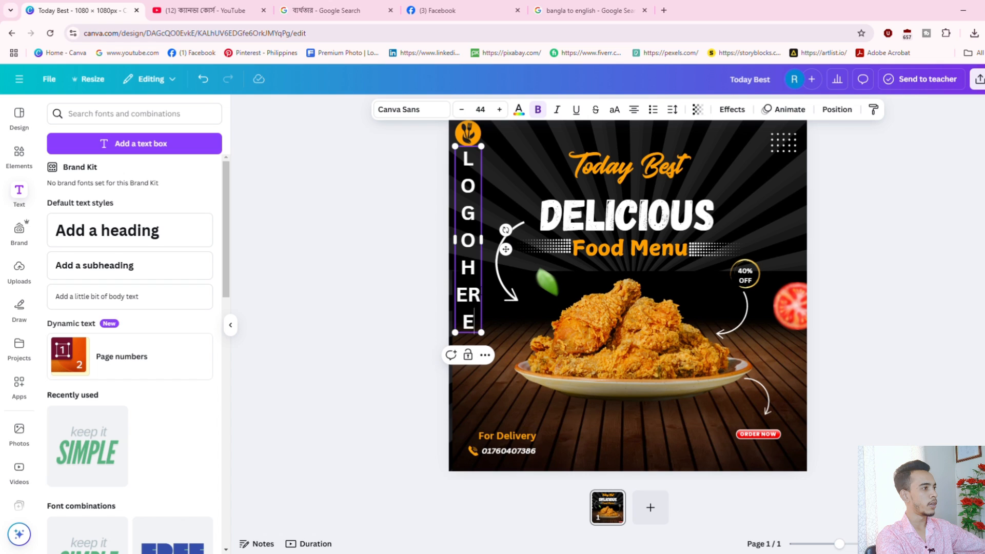
pyautogui.moveTo(490, 249); pyautogui.dragTo(543, 147)
pyautogui.click(840, 189)
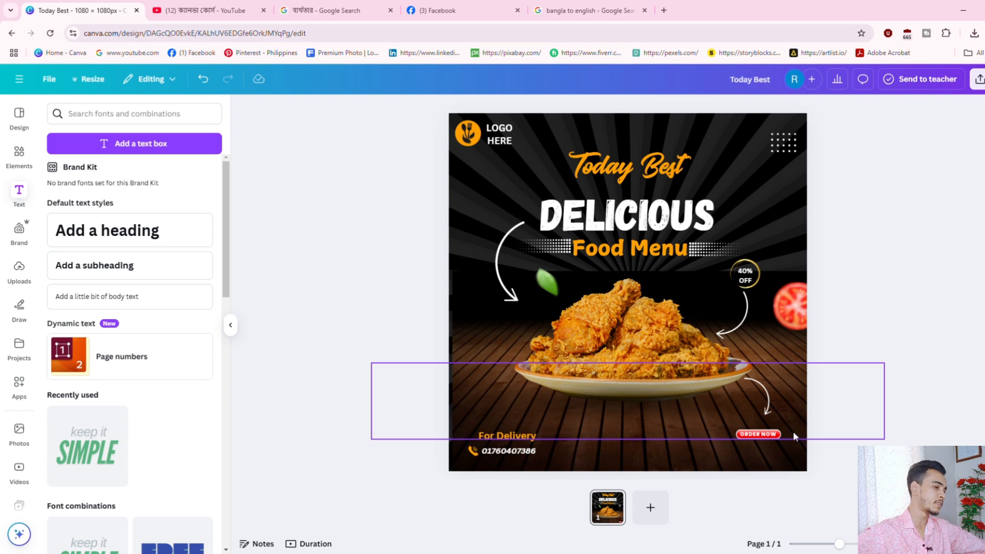
pyautogui.click(124, 114)
# Add the two red chillies graphic from a '2 RET CHILLI' Graphics search.
pyautogui.click(19, 154)
pyautogui.click(134, 115)
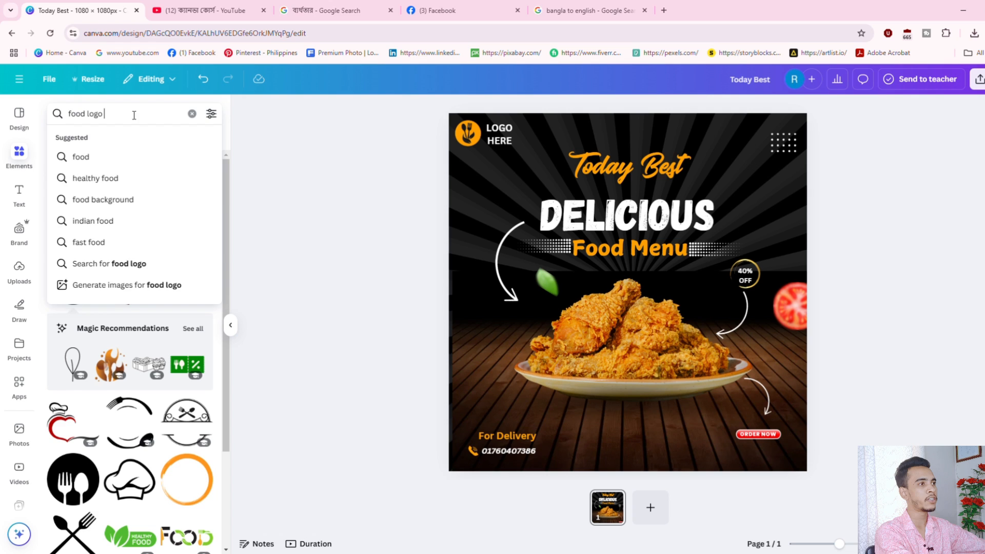
pyautogui.press('Return')
pyautogui.press('BackSpace')
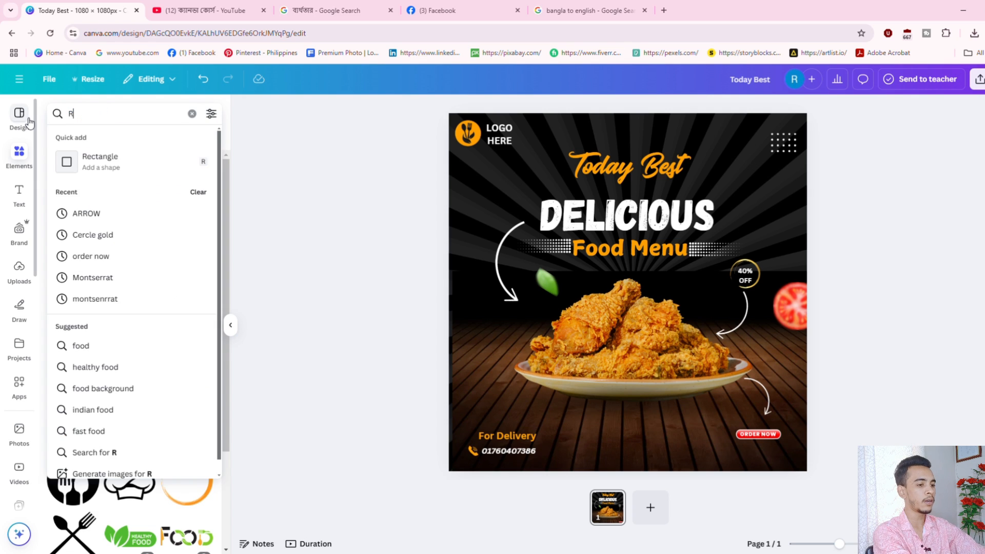
pyautogui.write('2 RE')
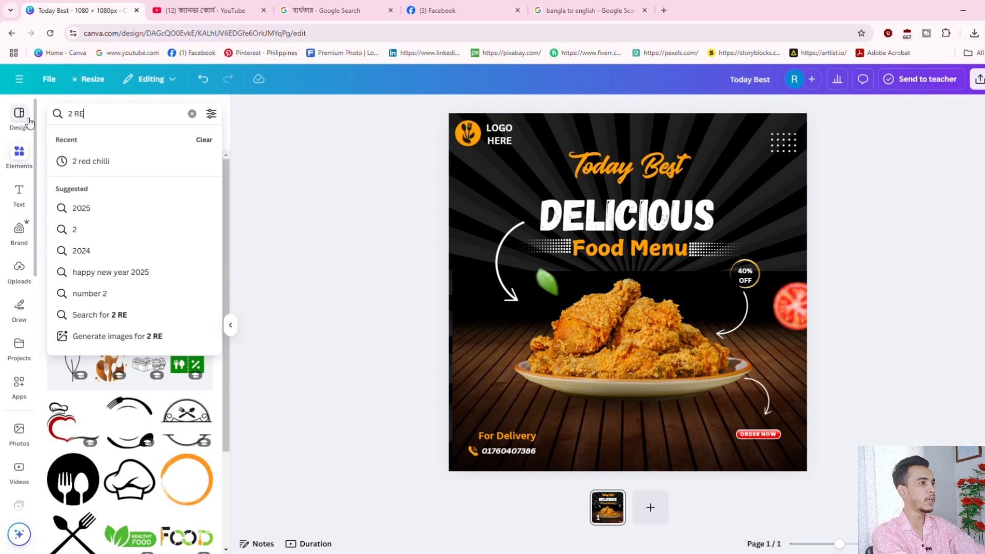
pyautogui.write('T')
pyautogui.press('BackSpace')
pyautogui.write('T C')
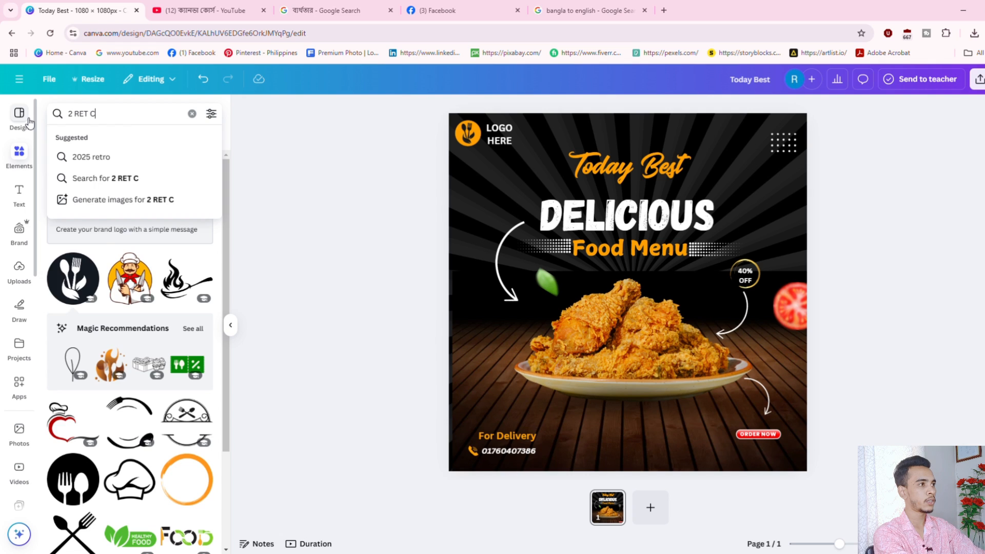
pyautogui.write('H')
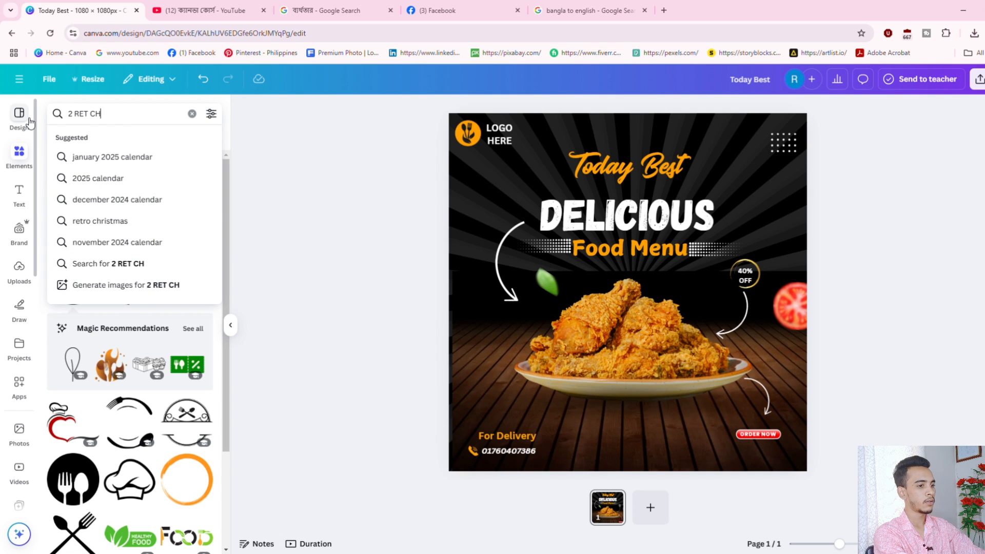
pyautogui.write('ILLI')
pyautogui.press('Return')
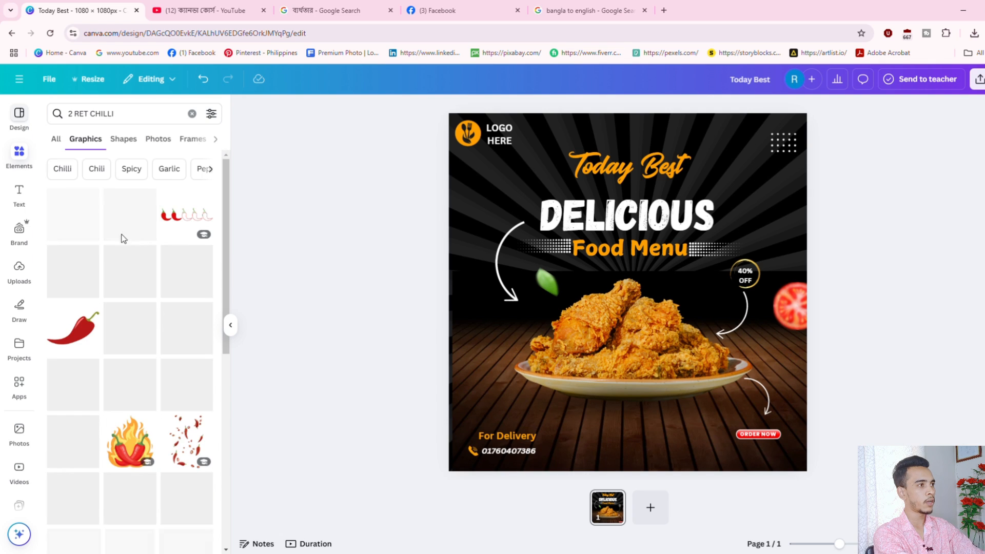
pyautogui.click(159, 139)
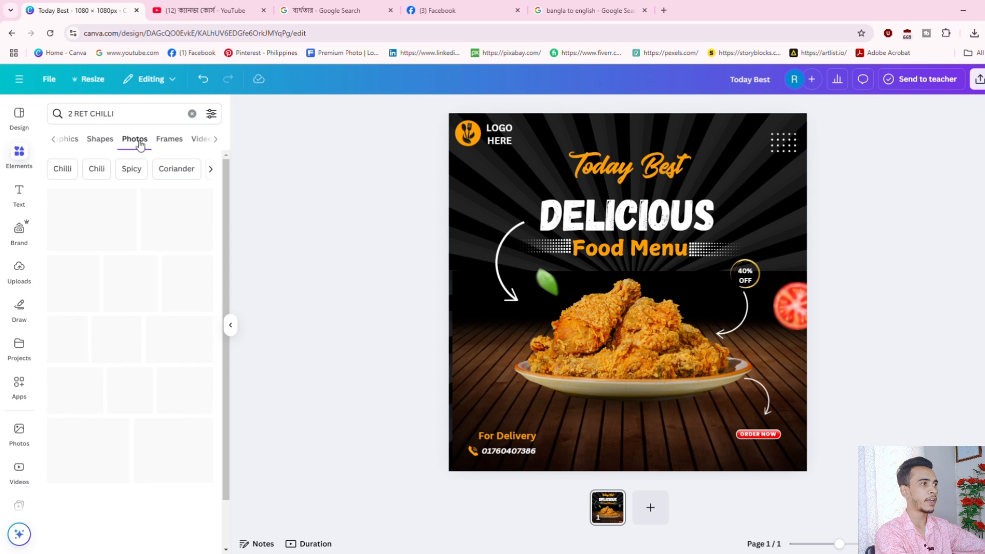
pyautogui.click(71, 141)
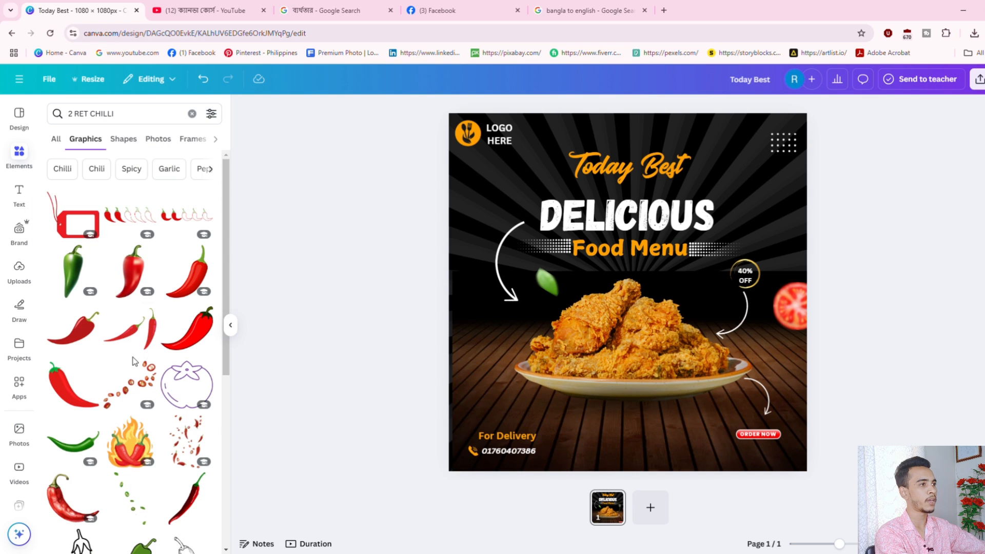
pyautogui.scroll(-3, 136, 365)
pyautogui.scroll(-3, 136, 366)
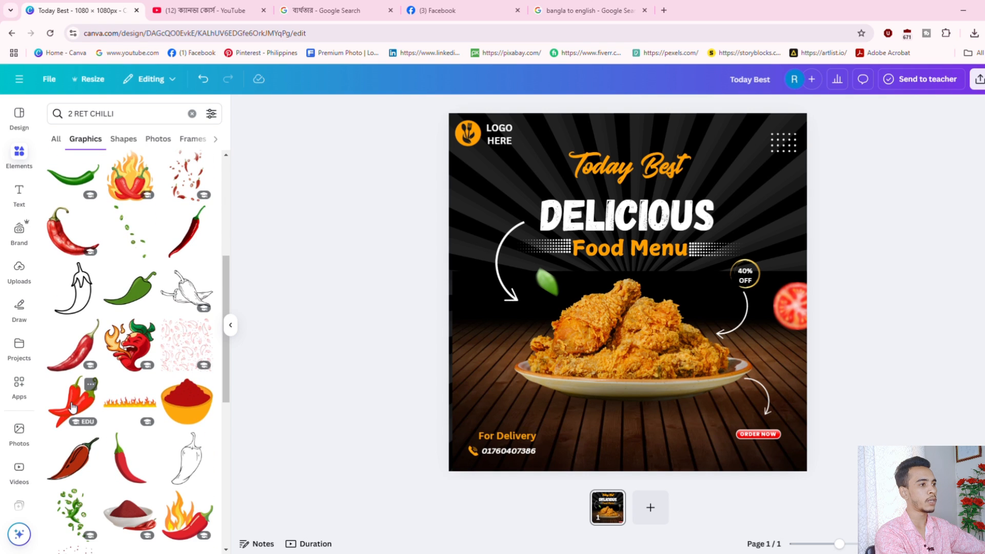
pyautogui.click(72, 398)
# Rotate the chilli graphic to -86° and shrink it at the left edge.
pyautogui.moveTo(627, 388); pyautogui.dragTo(744, 308)
pyautogui.moveTo(695, 365); pyautogui.dragTo(467, 296)
pyautogui.click(841, 325)
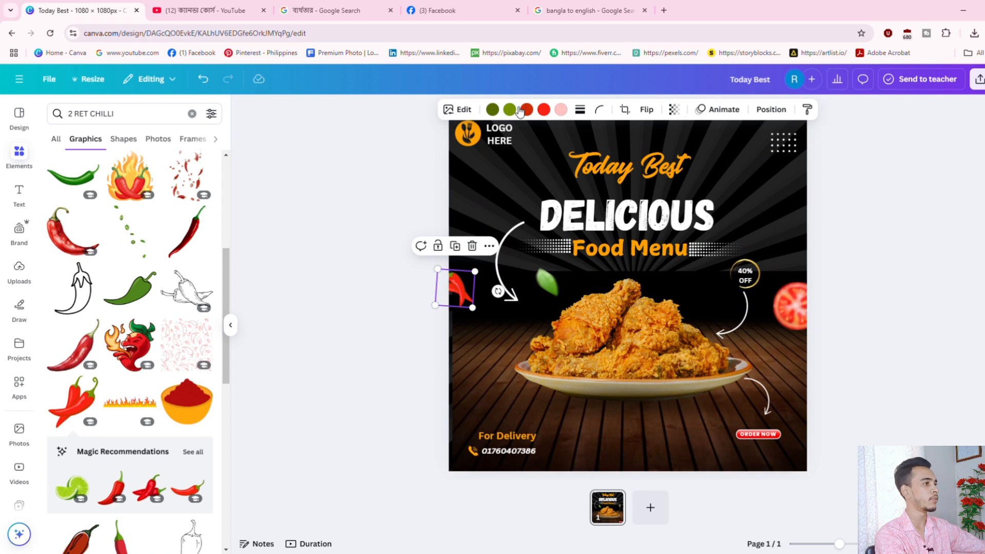
# Apply a Whole image blur to the chilli at intensity 49.
pyautogui.click(461, 113)
pyautogui.click(171, 403)
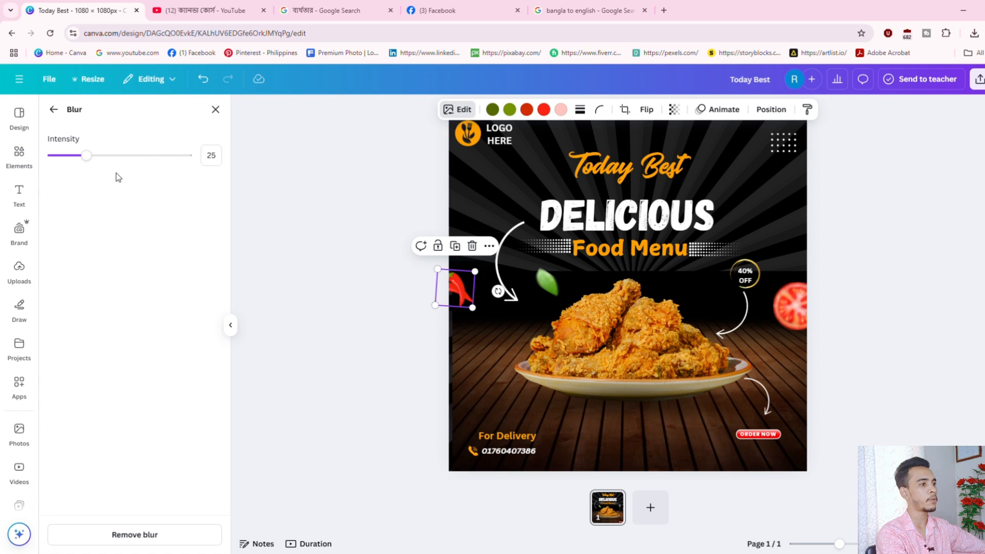
pyautogui.moveTo(90, 158); pyautogui.dragTo(113, 160)
pyautogui.click(950, 220)
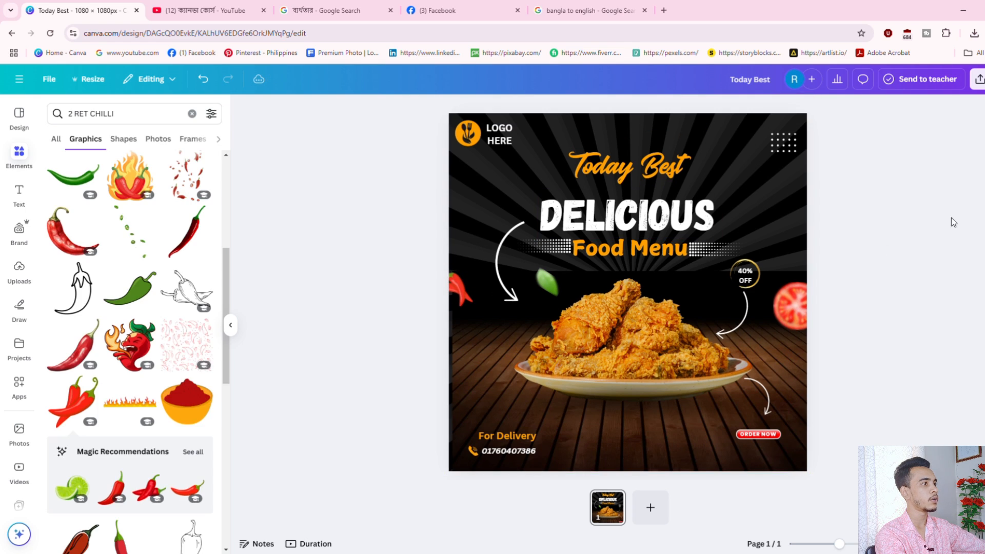
# Raise the chilli's blur intensity to 64.
pyautogui.click(459, 276)
pyautogui.click(466, 109)
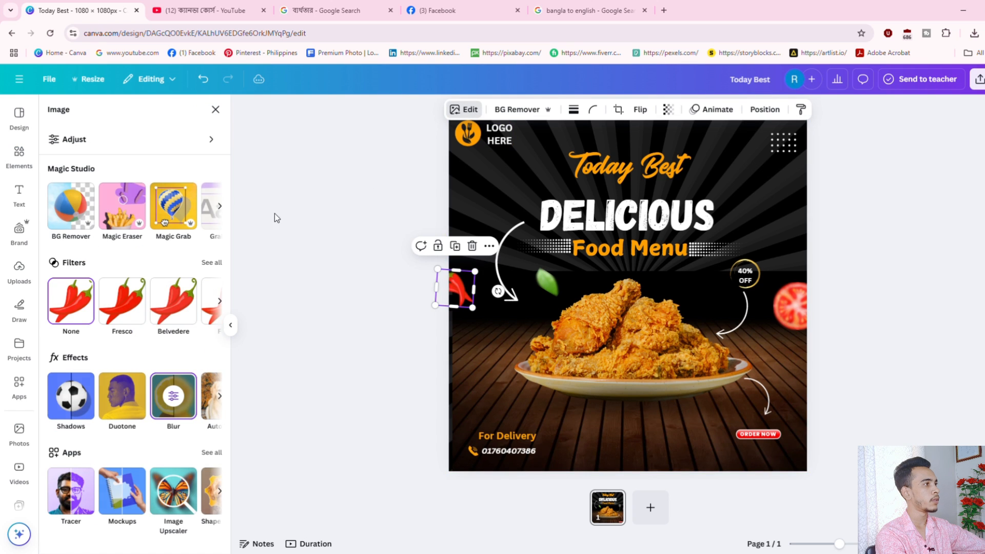
pyautogui.click(174, 410)
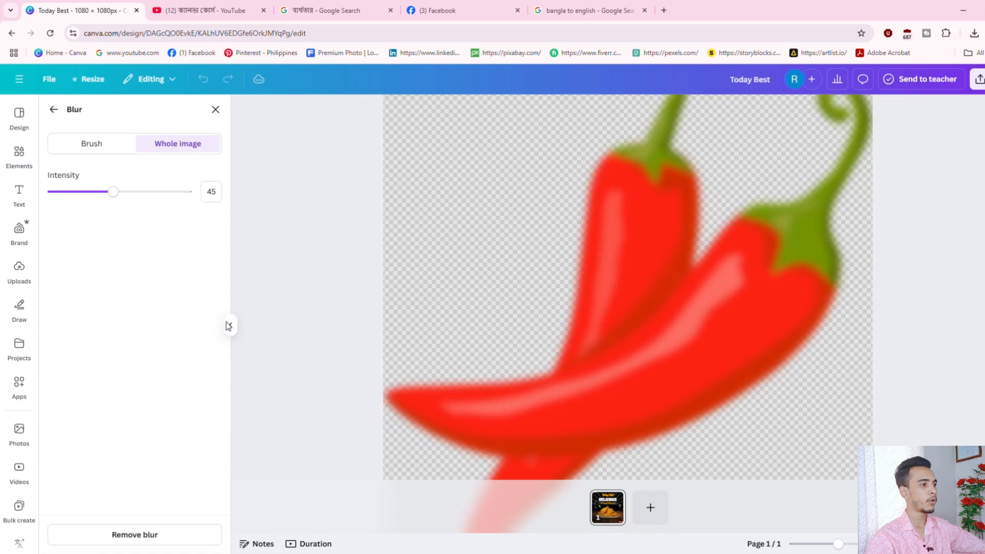
pyautogui.moveTo(108, 192); pyautogui.dragTo(142, 195)
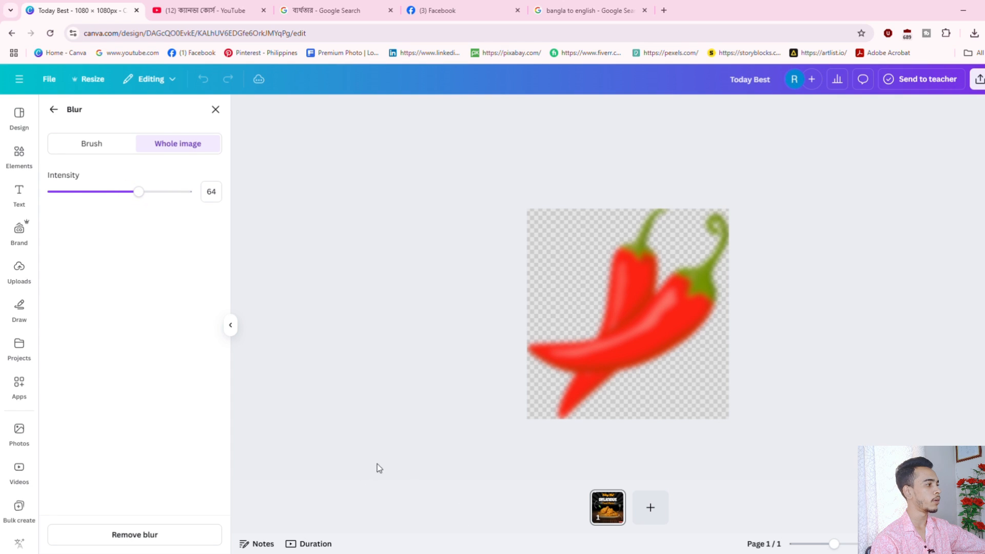
pyautogui.click(215, 109)
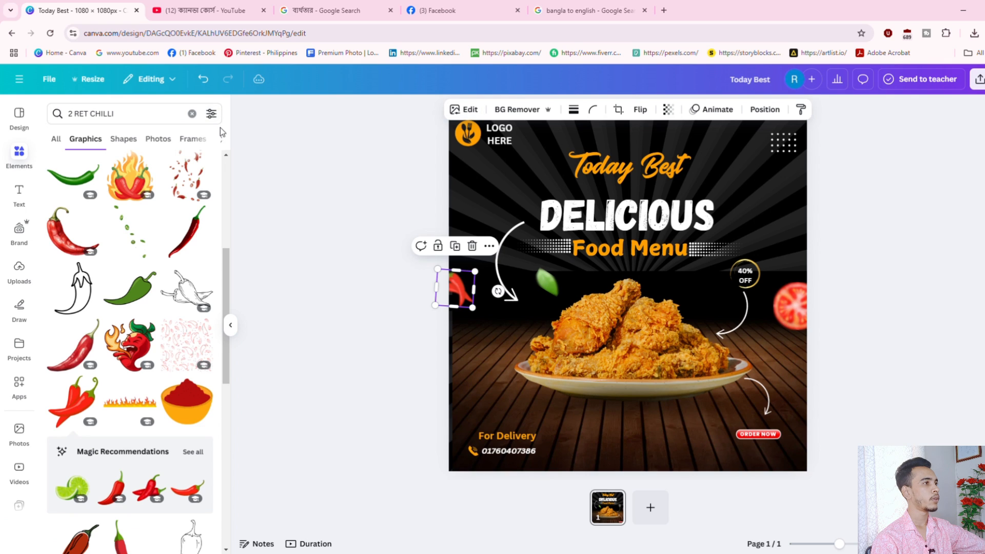
pyautogui.click(912, 262)
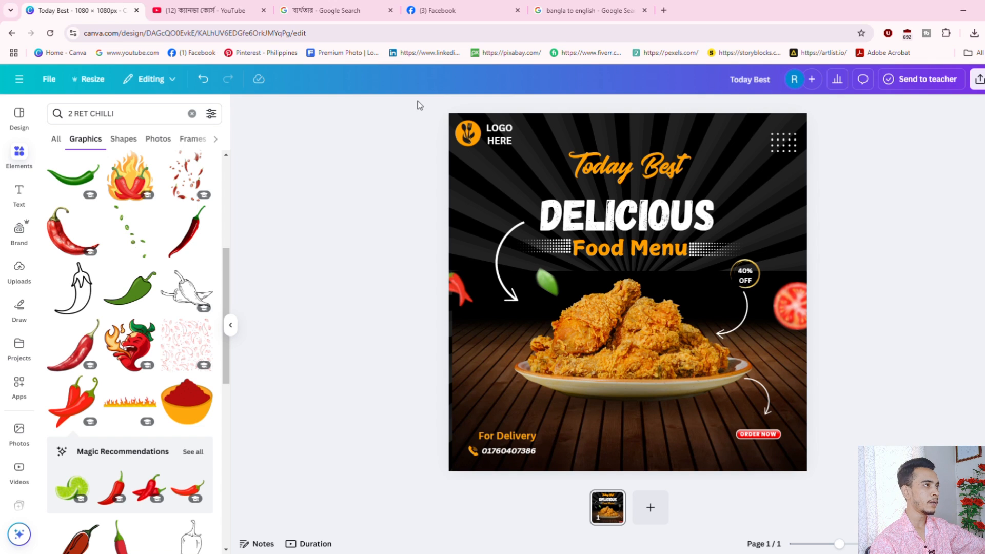
pyautogui.moveTo(419, 104); pyautogui.dragTo(383, 451)
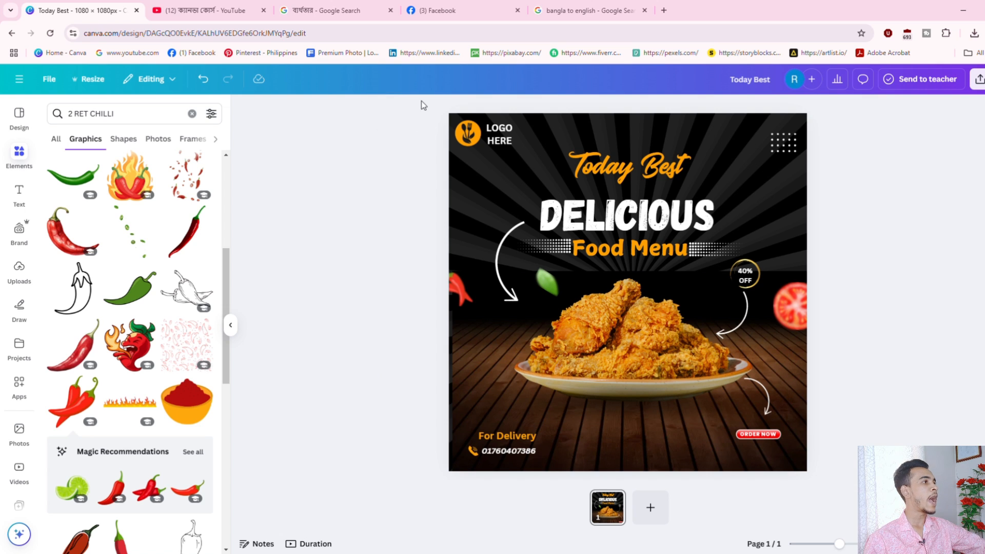
pyautogui.moveTo(420, 101); pyautogui.dragTo(415, 450)
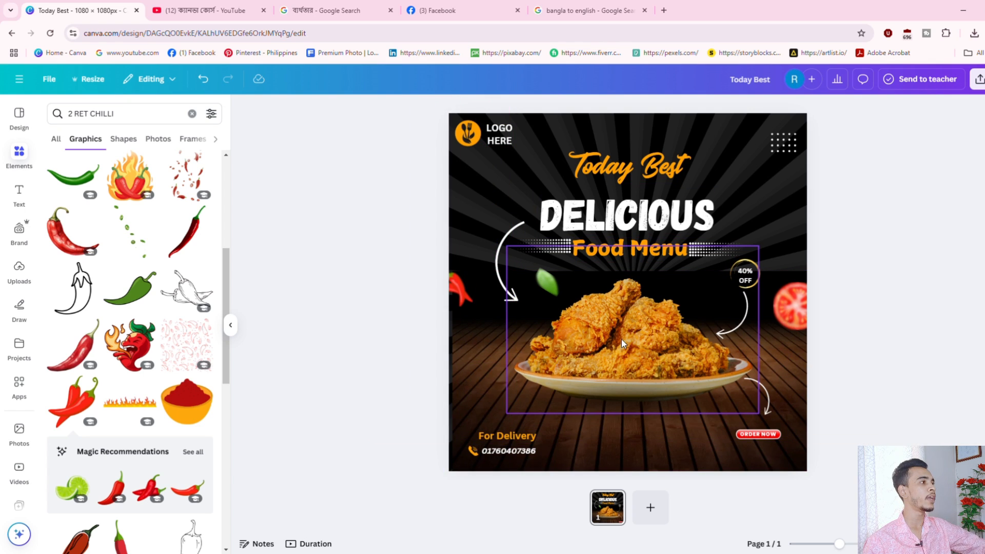
pyautogui.moveTo(425, 121); pyautogui.dragTo(436, 481)
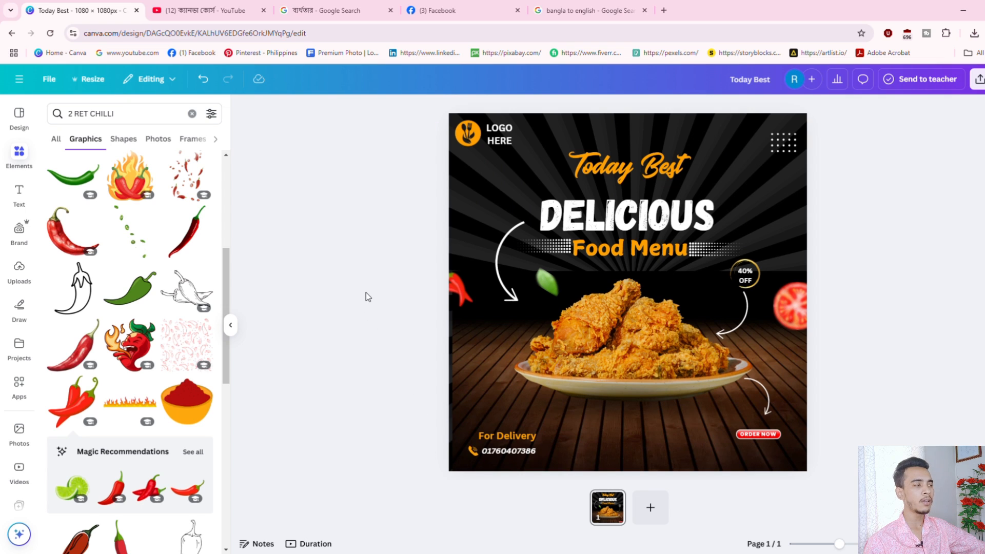